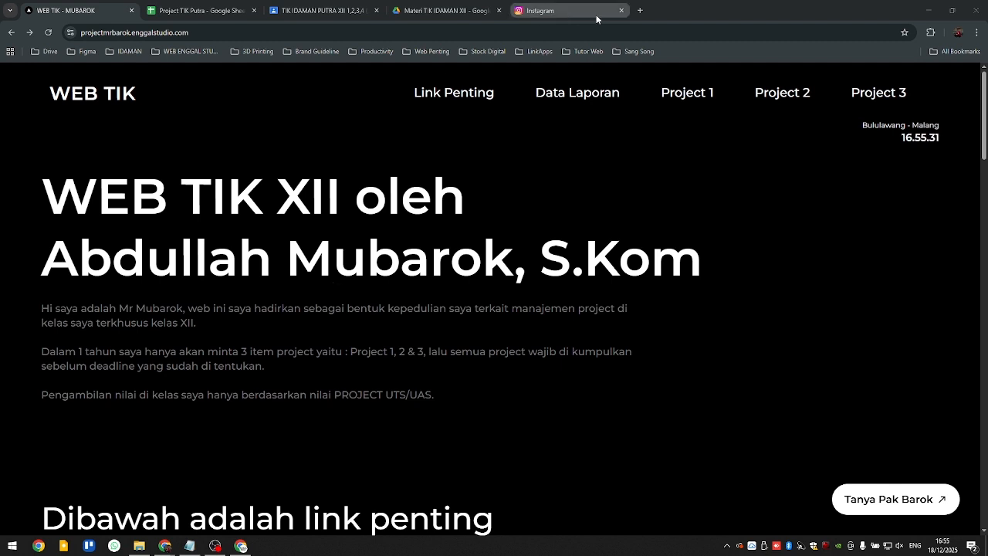
- Close the Instagram page and review the course files in the Materi TIK IDAMAN XII Drive folder
click(623, 11)
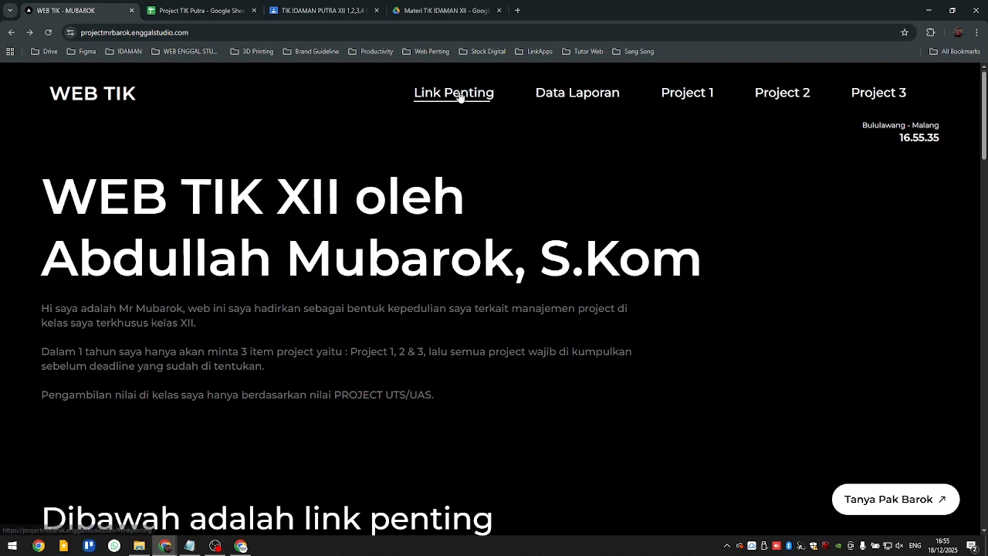
scroll(217, 222, down, 4)
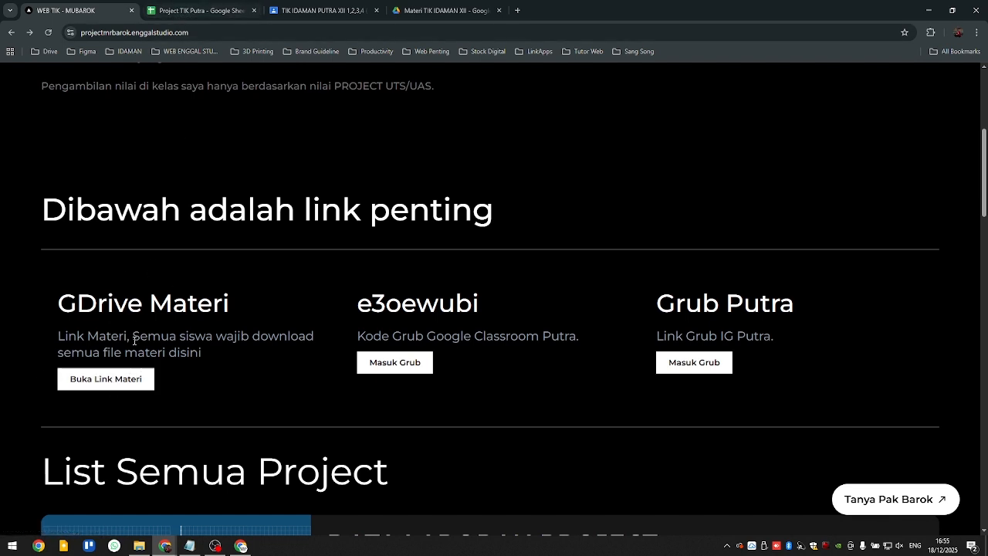
click(422, 11)
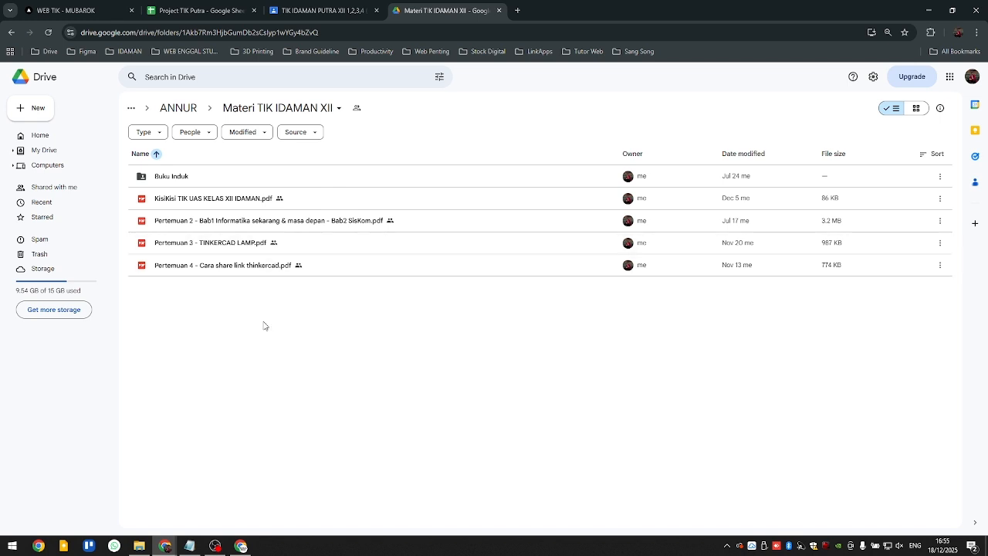
drag(263, 386, 194, 144)
click(334, 313)
- Return to the WEB TIK site and look through its important links and the full project list from Data Laporan Project to Project 3
click(75, 13)
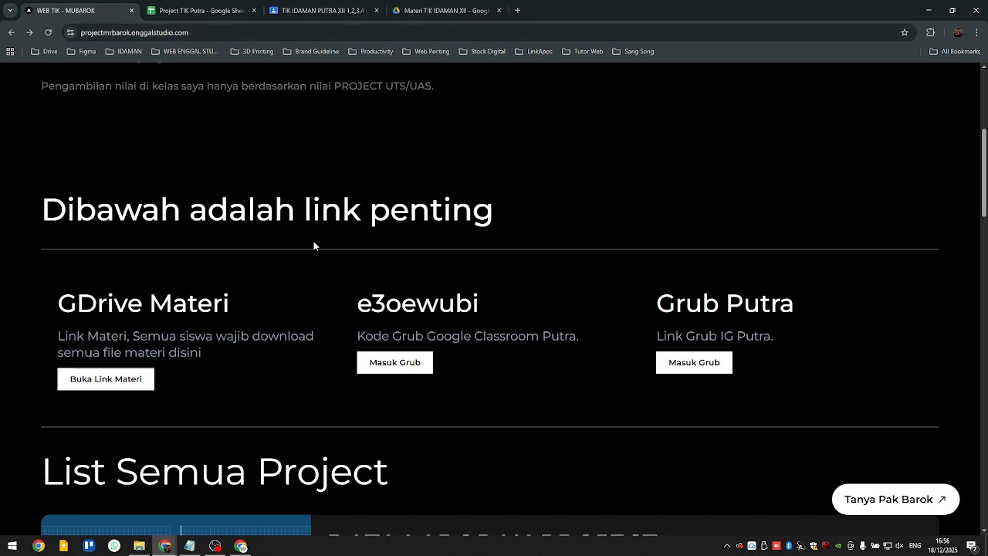
scroll(421, 308, down, 2)
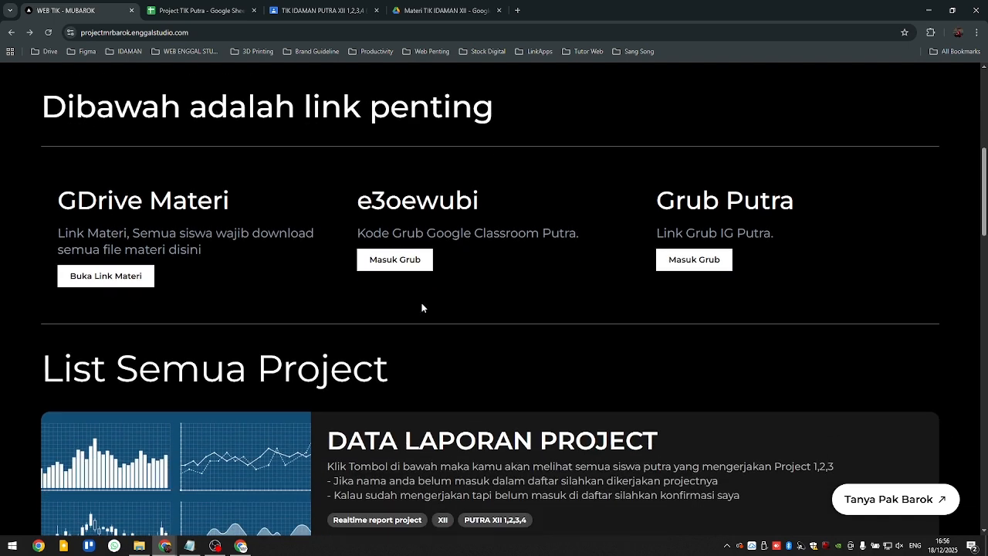
click(228, 40)
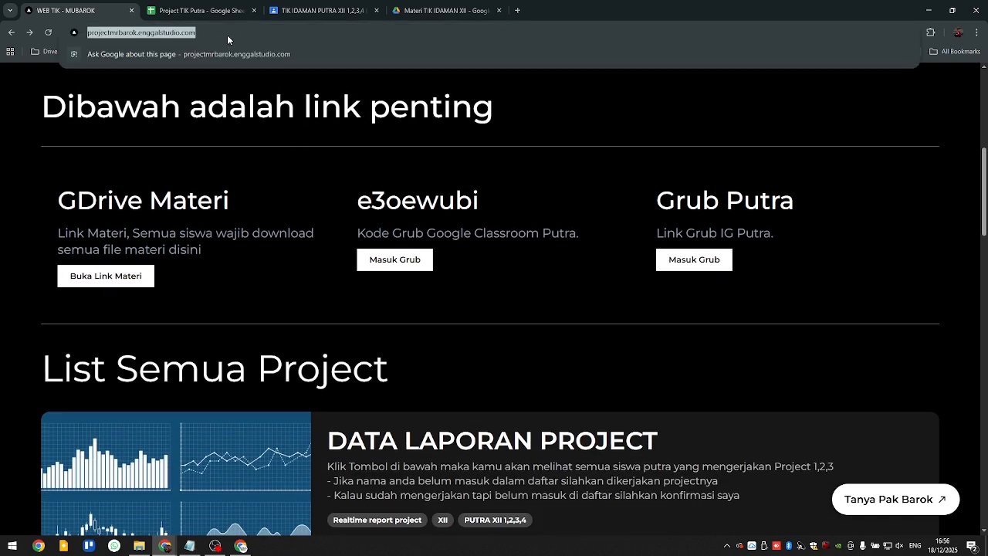
click(292, 251)
scroll(316, 259, down, 3)
scroll(315, 260, up, 2)
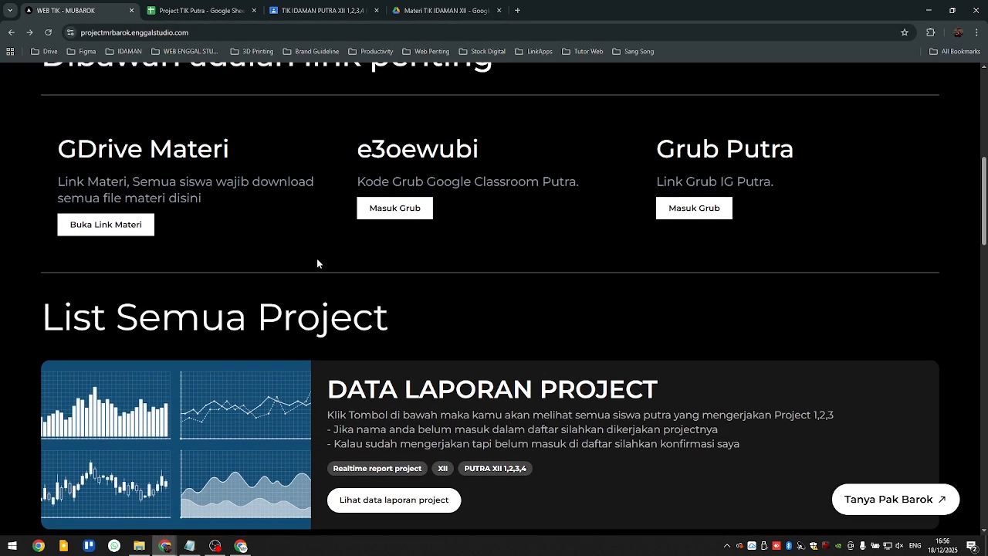
scroll(317, 259, down, 4)
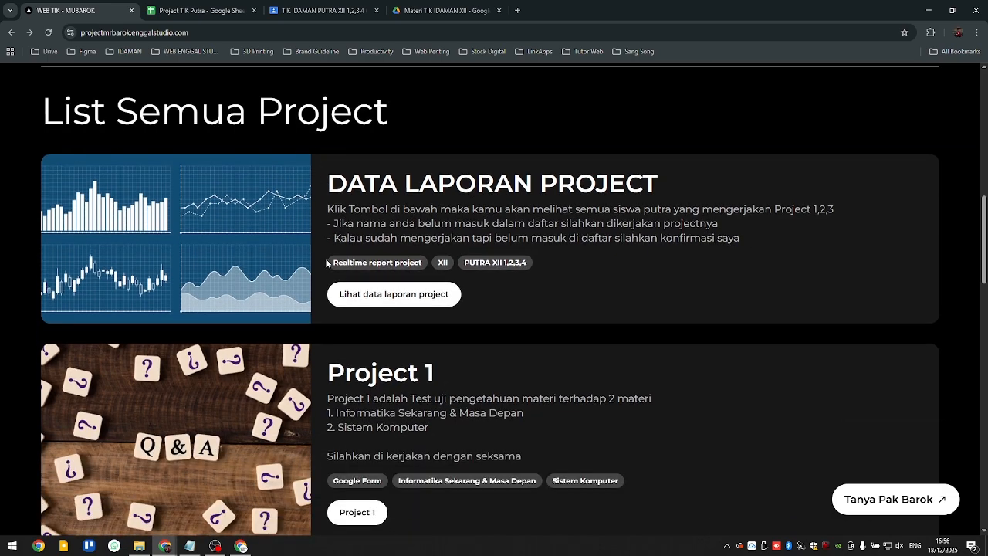
scroll(327, 263, down, 12)
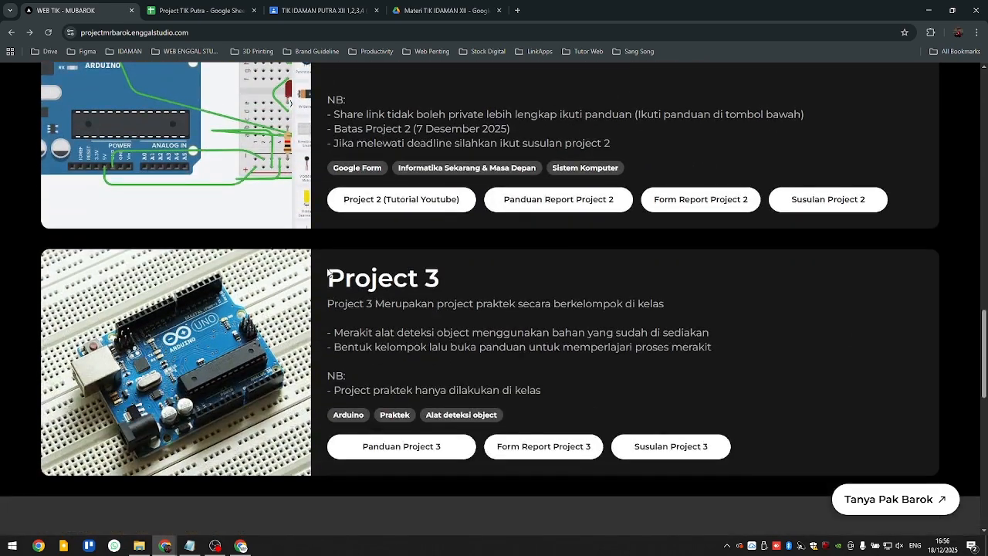
scroll(325, 350, up, 10)
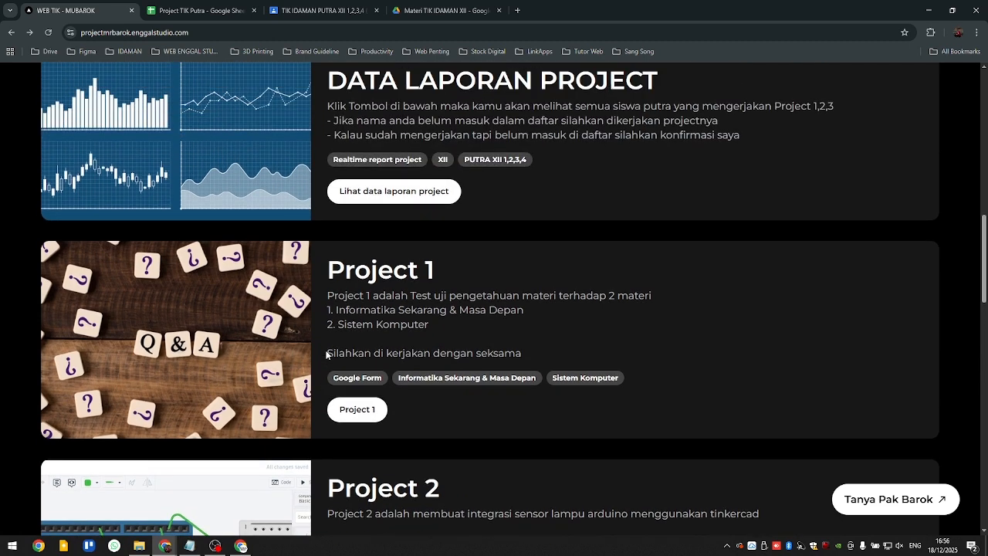
scroll(331, 266, up, 1)
scroll(374, 148, up, 1)
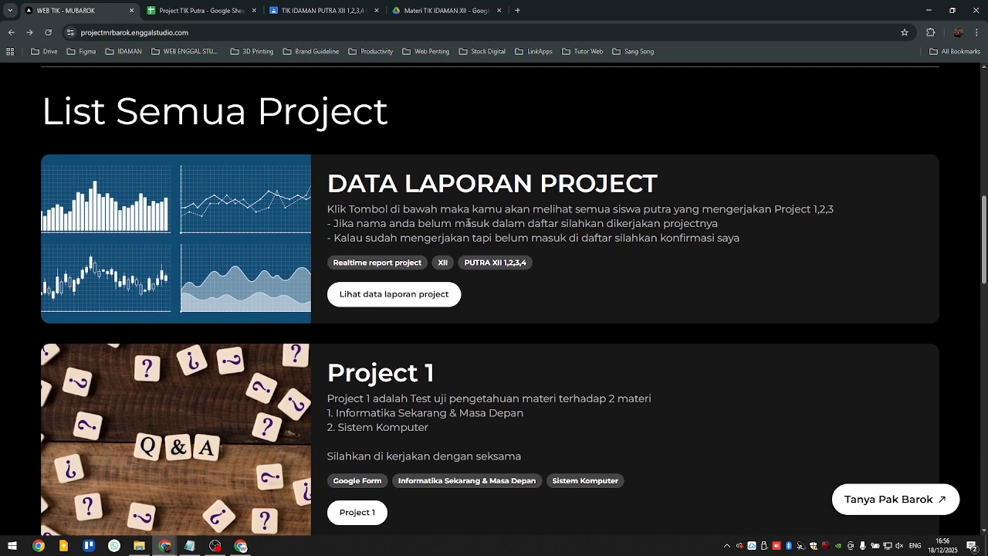
- Open the project report data from the site, switch to the already open Project TIK Putra spreadsheet, and close the duplicate copy
click(378, 295)
scroll(378, 303, up, 1)
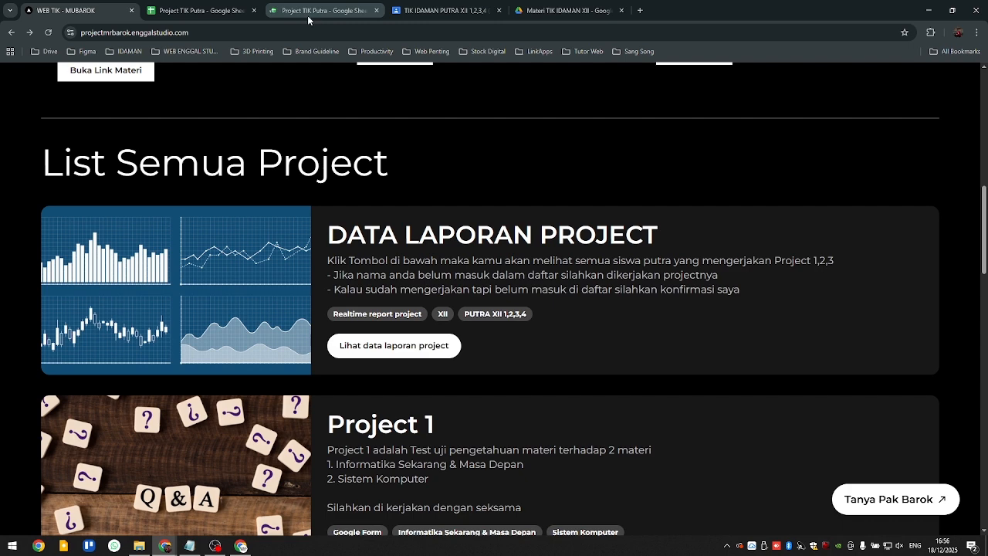
click(324, 14)
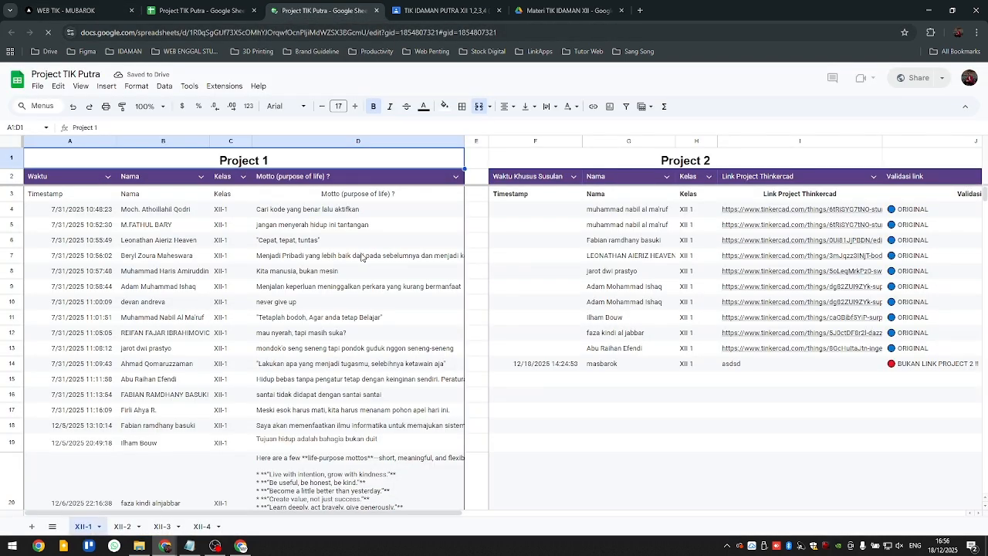
click(196, 16)
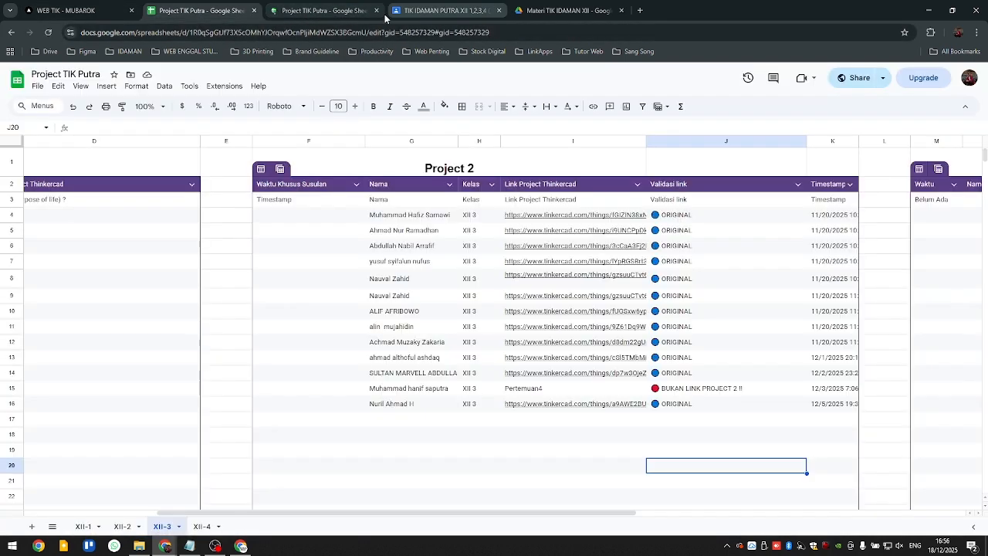
click(377, 11)
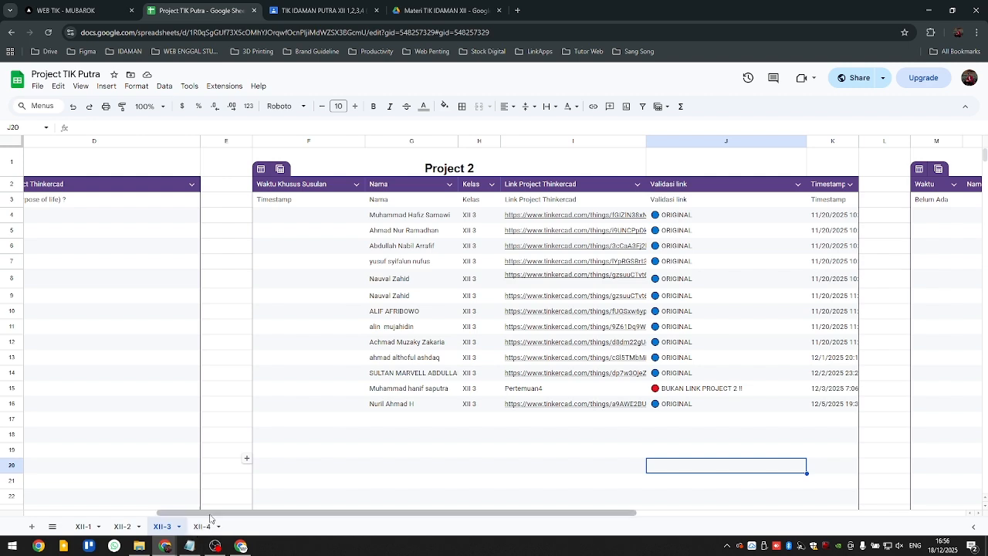
- Inspect the "Pertemuan4" submission and its link validation in the XII-3 sheet's Project 2 table
drag(210, 516, 271, 517)
click(413, 391)
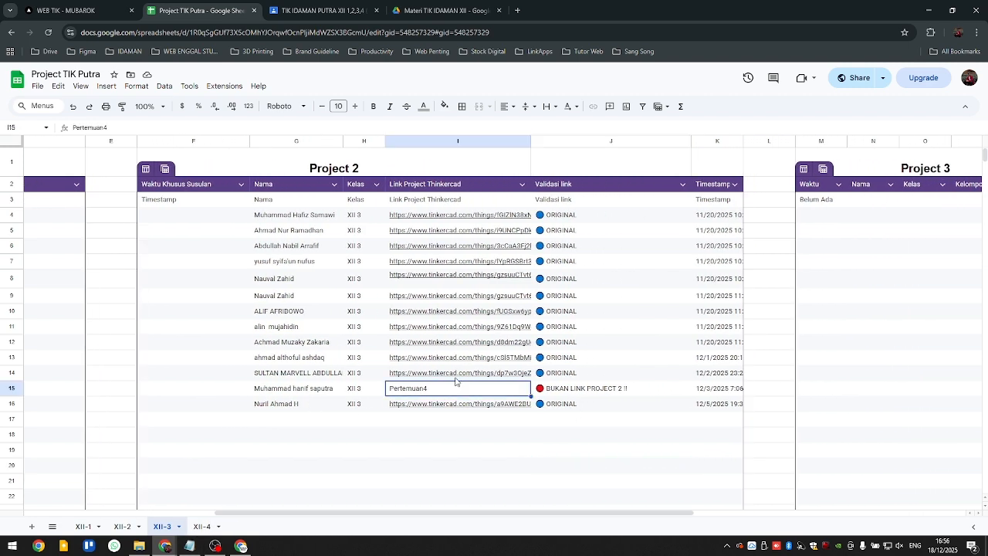
click(648, 392)
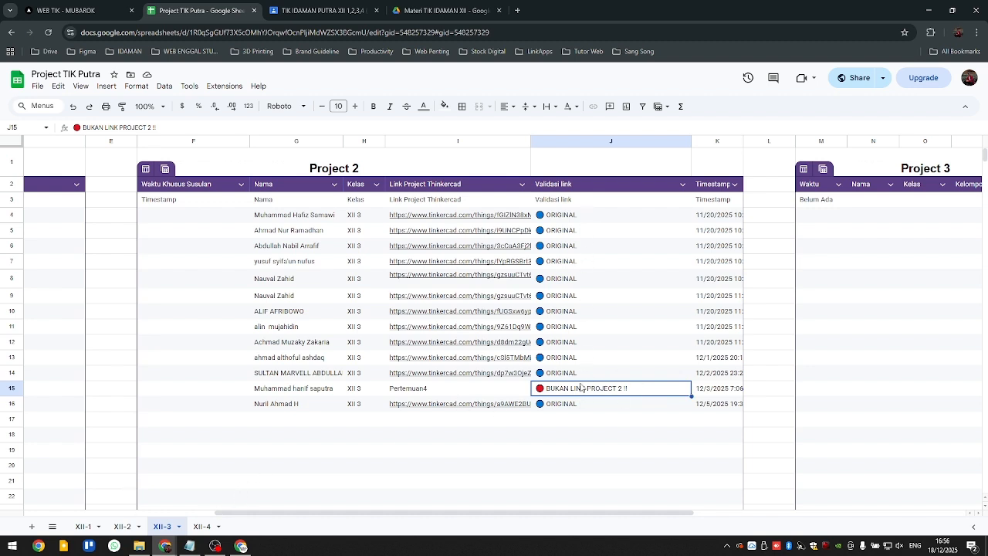
- Check the link validation entries of the Project 2 tables in the XII-4 and XII-2 sheets
click(202, 526)
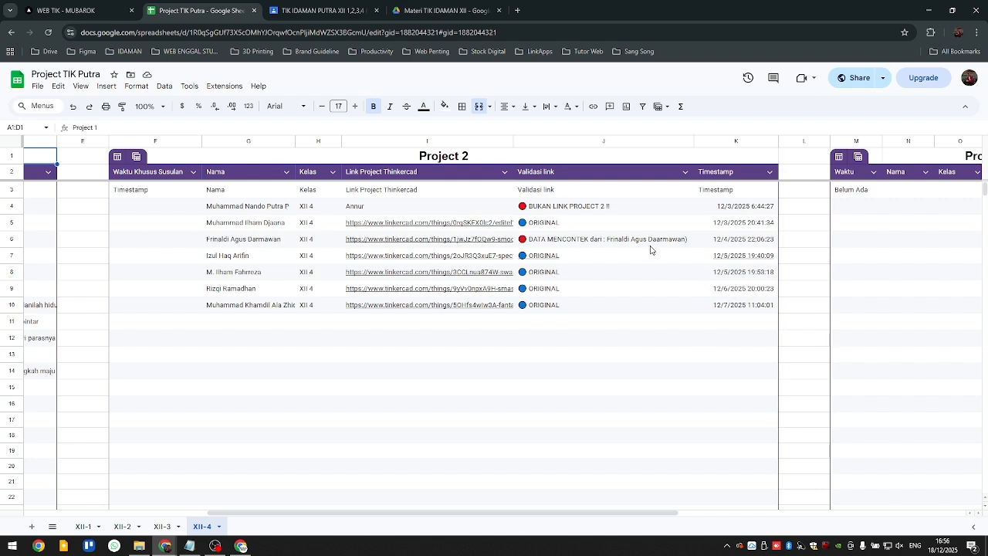
click(650, 246)
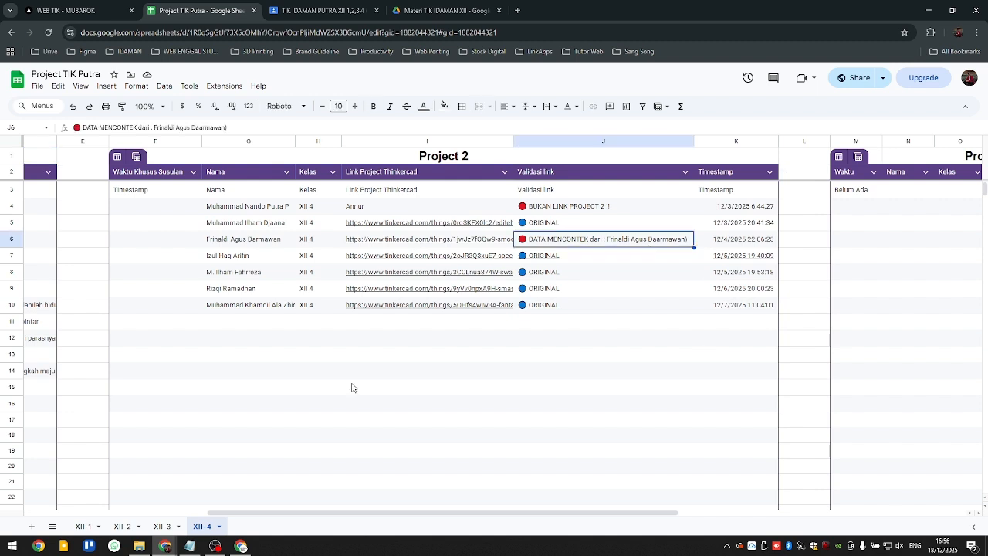
click(120, 528)
click(910, 266)
click(907, 256)
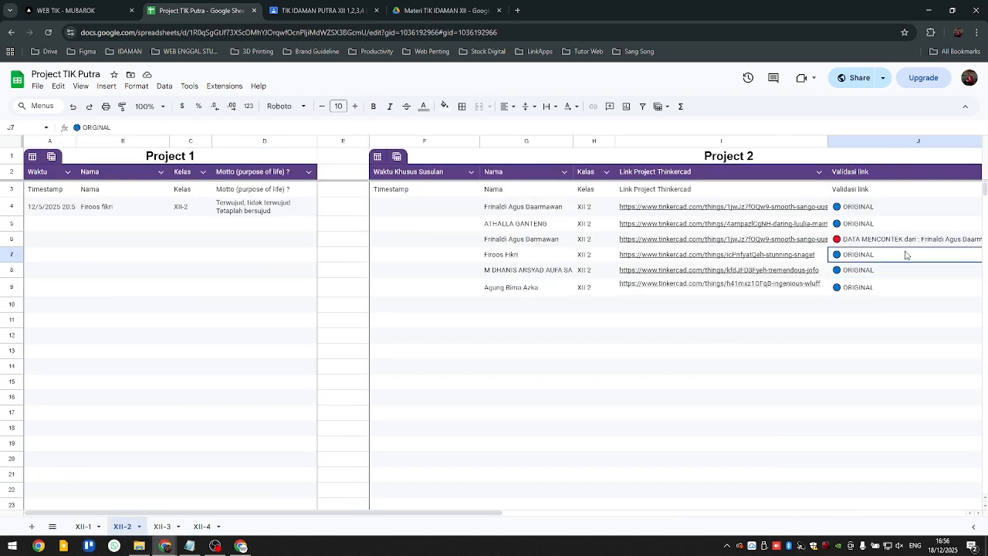
- View the Project 2 and Project 3 tables in the XII-1 sheet
click(83, 526)
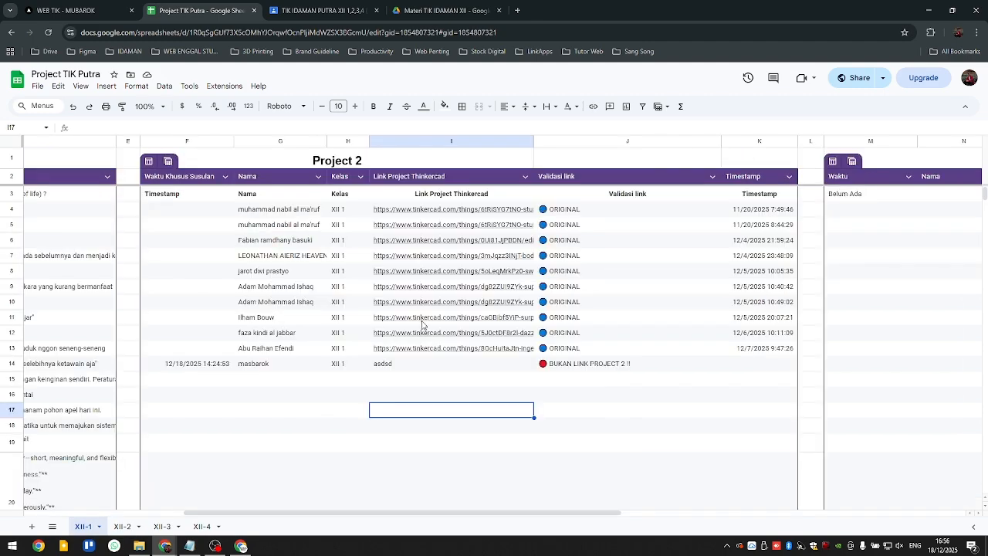
click(257, 416)
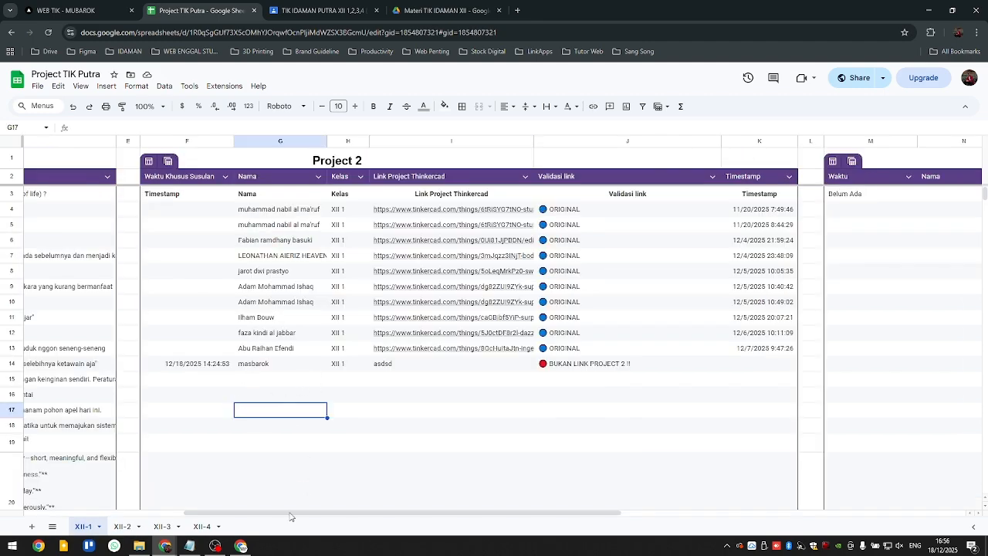
drag(316, 514, 471, 468)
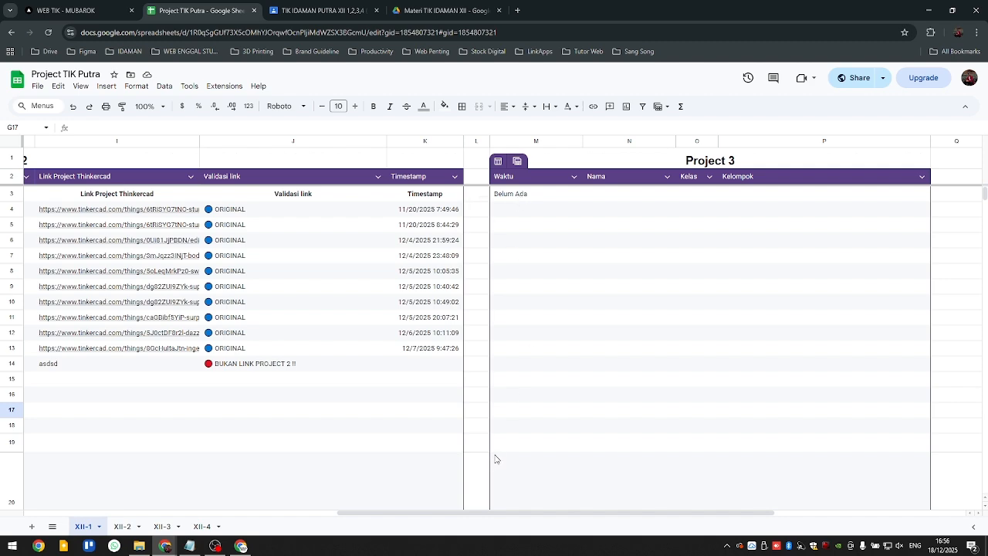
drag(510, 514, 346, 512)
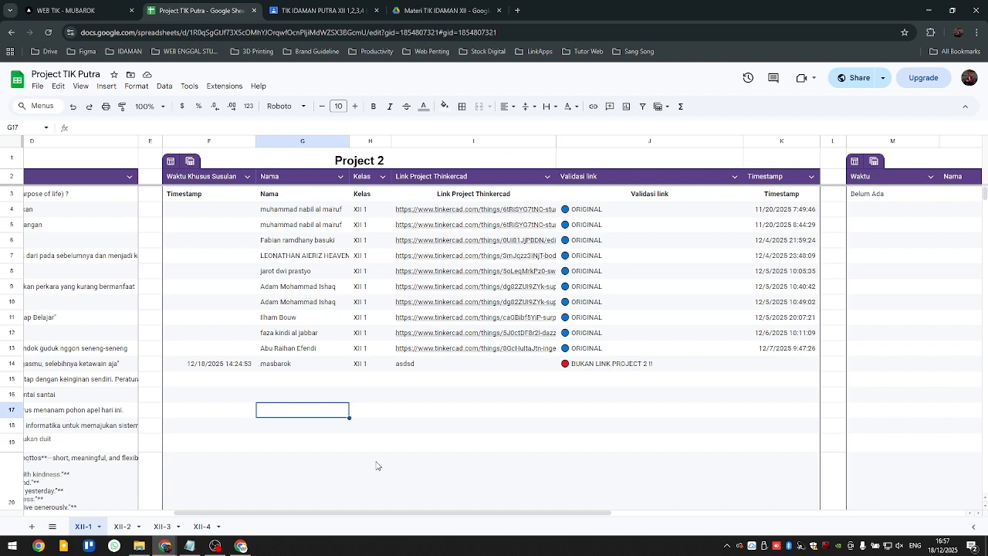
- Open the Project 1 Q&A form from the WEB TIK site in a separate tab and view its questions
click(77, 10)
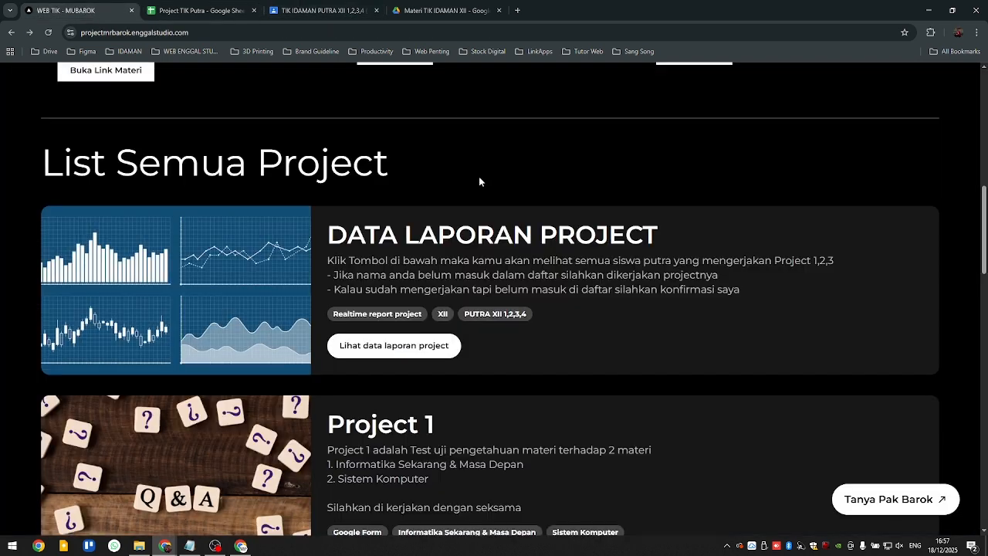
scroll(421, 292, down, 1)
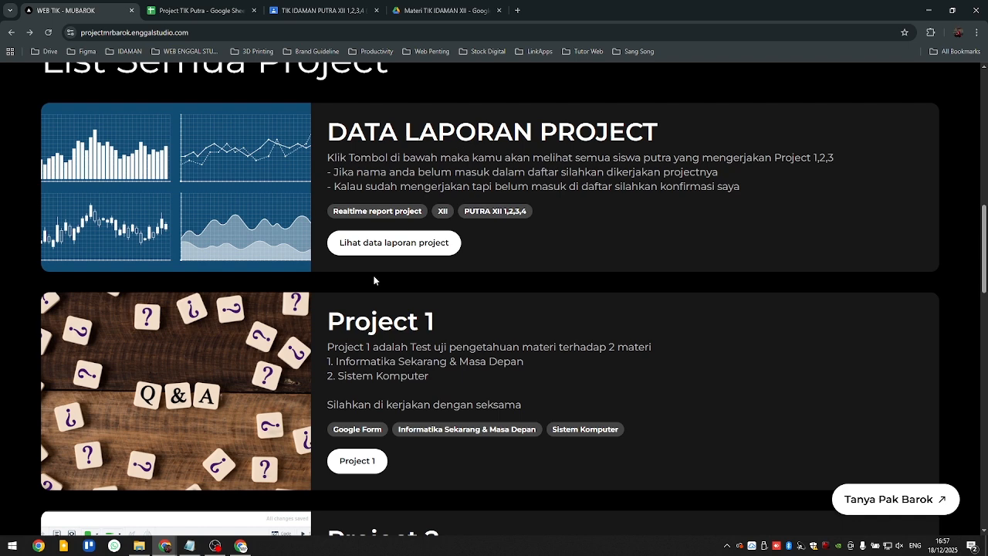
scroll(374, 281, down, 1)
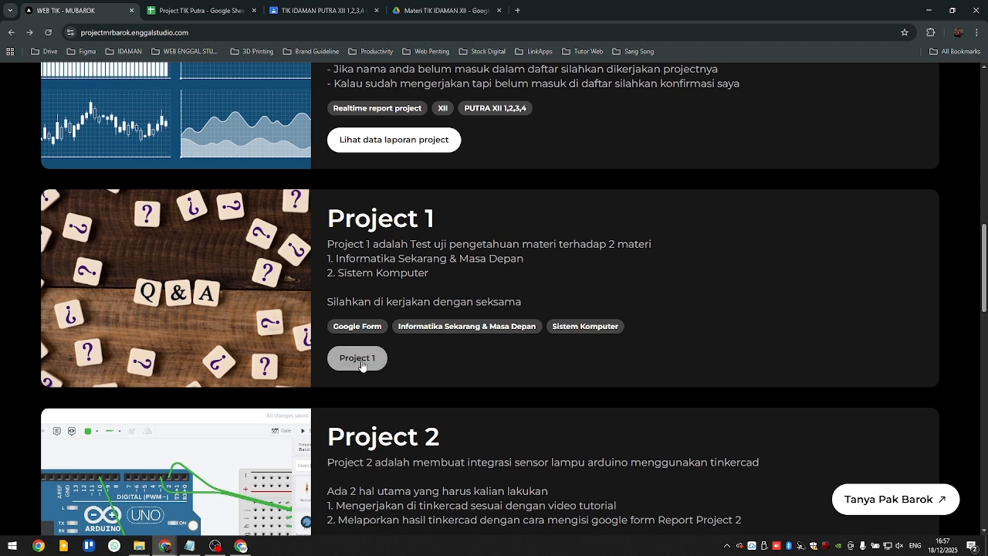
middle_click(357, 357)
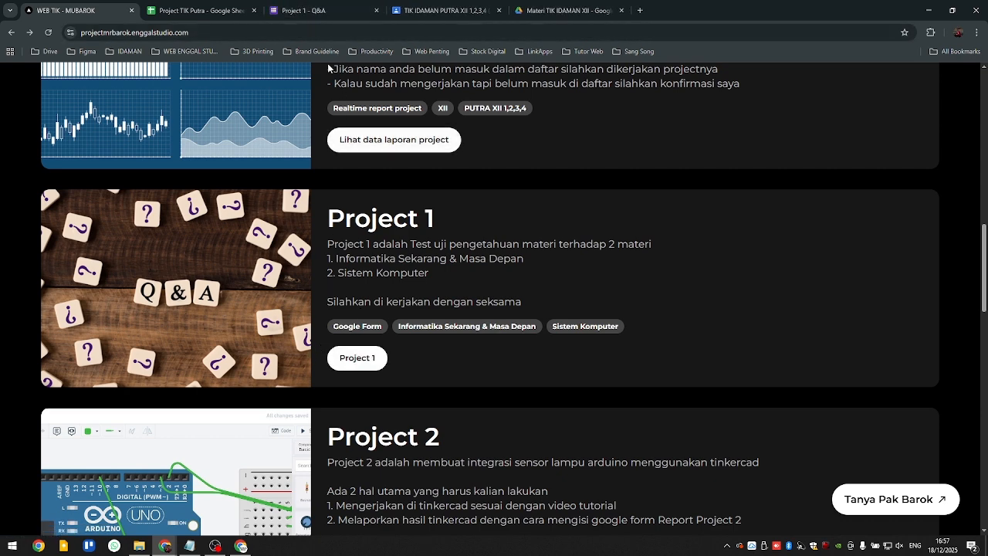
click(309, 10)
scroll(378, 221, down, 5)
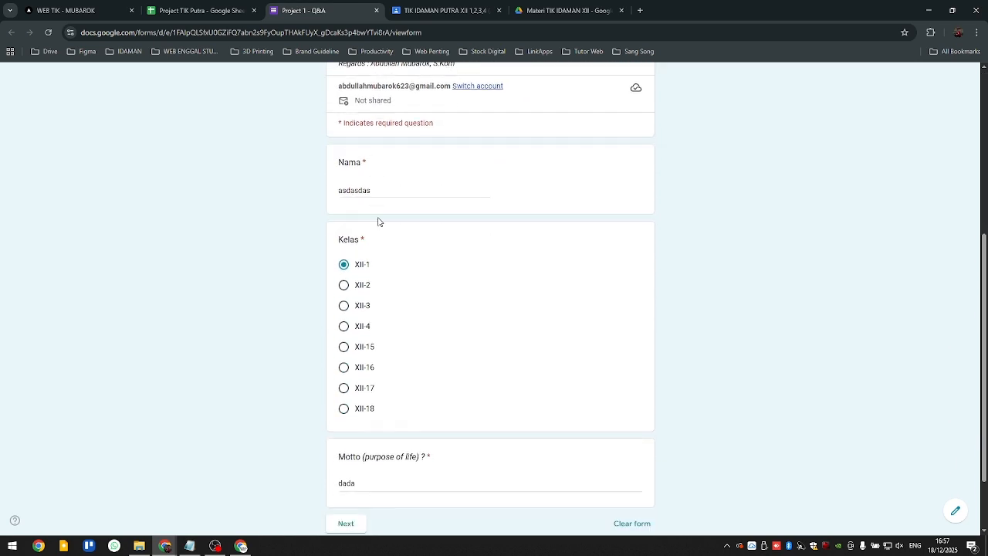
- Return to the WEB TIK site and read the Project 2 instructions, notes and available links
click(66, 10)
scroll(406, 286, down, 3)
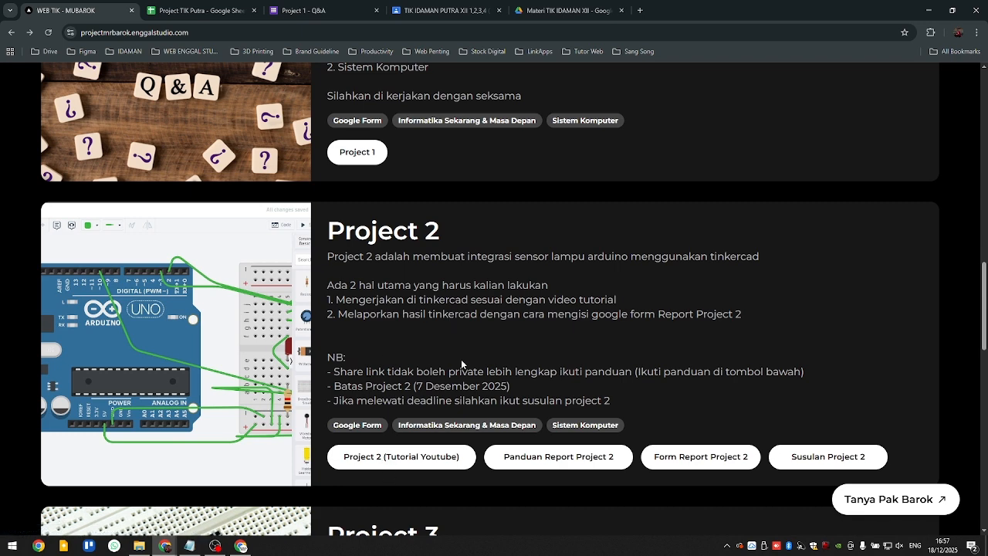
scroll(408, 423, down, 1)
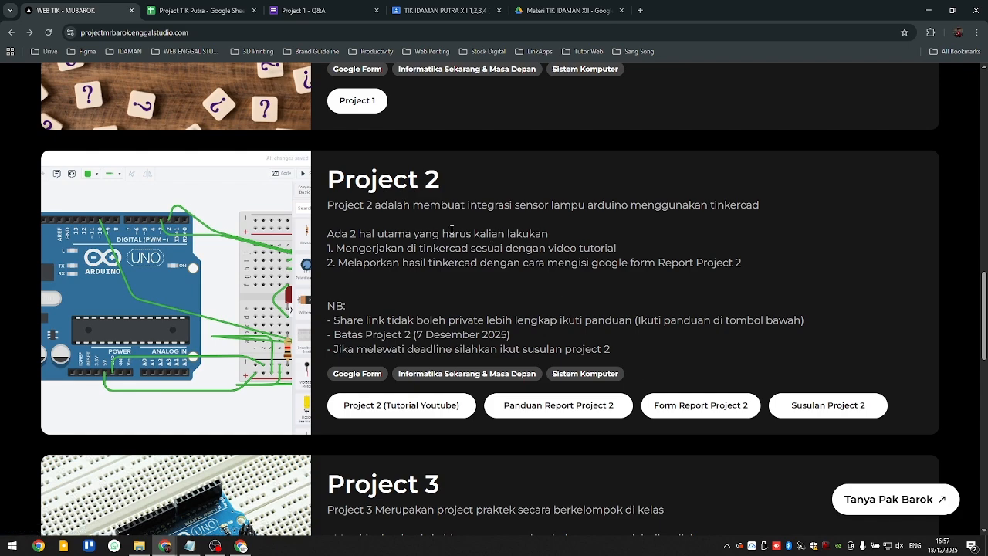
scroll(338, 263, down, 4)
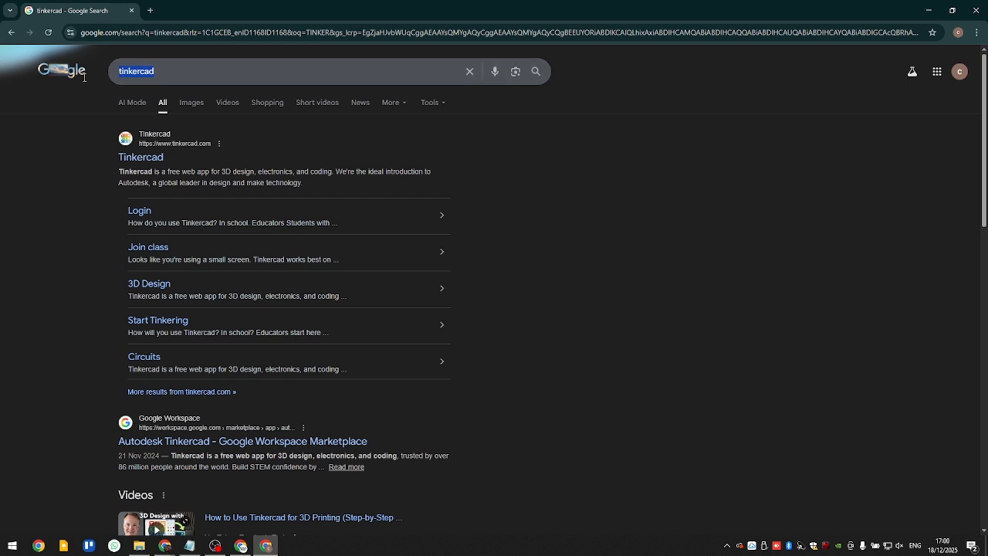
- Open the official Tinkercad website from the Google results for "tinkercad"
click(176, 72)
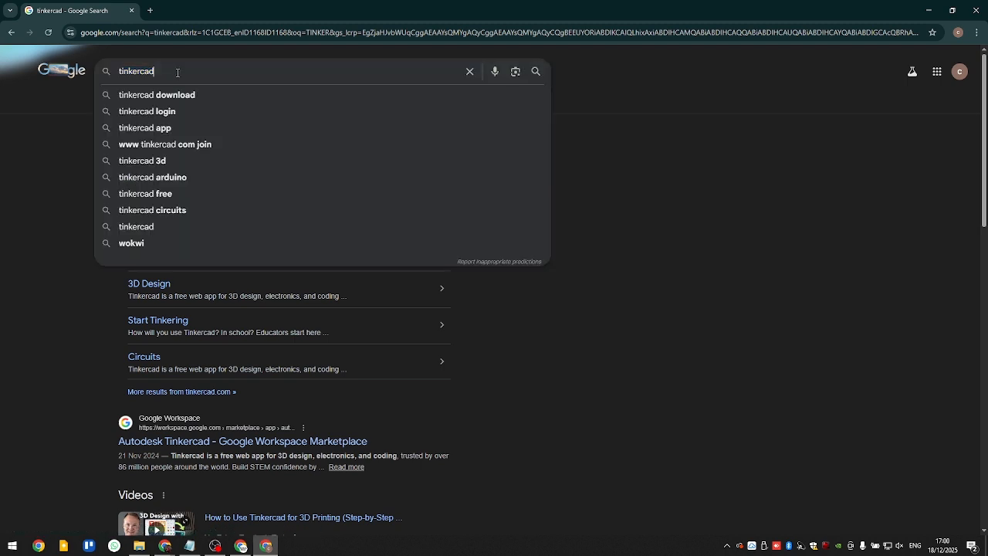
click(44, 146)
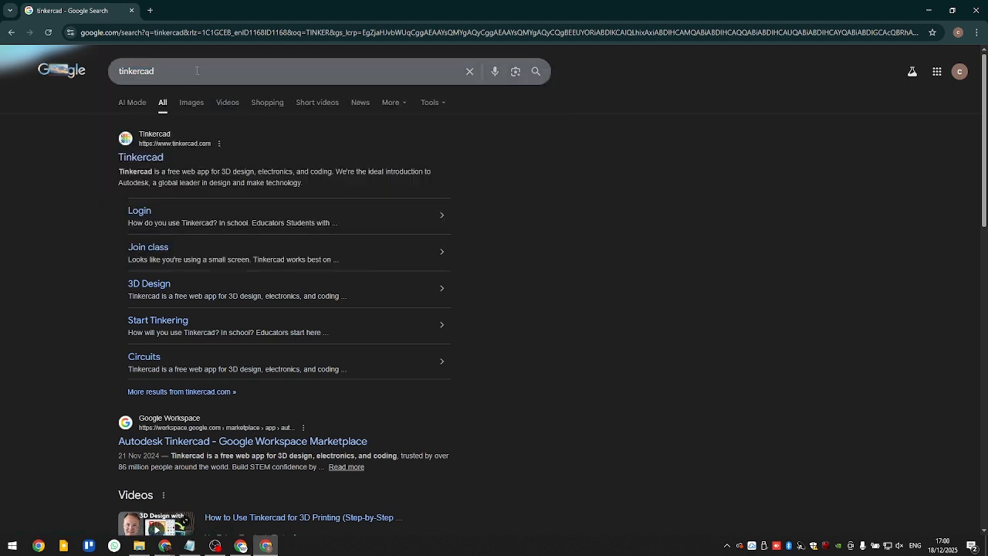
click(149, 162)
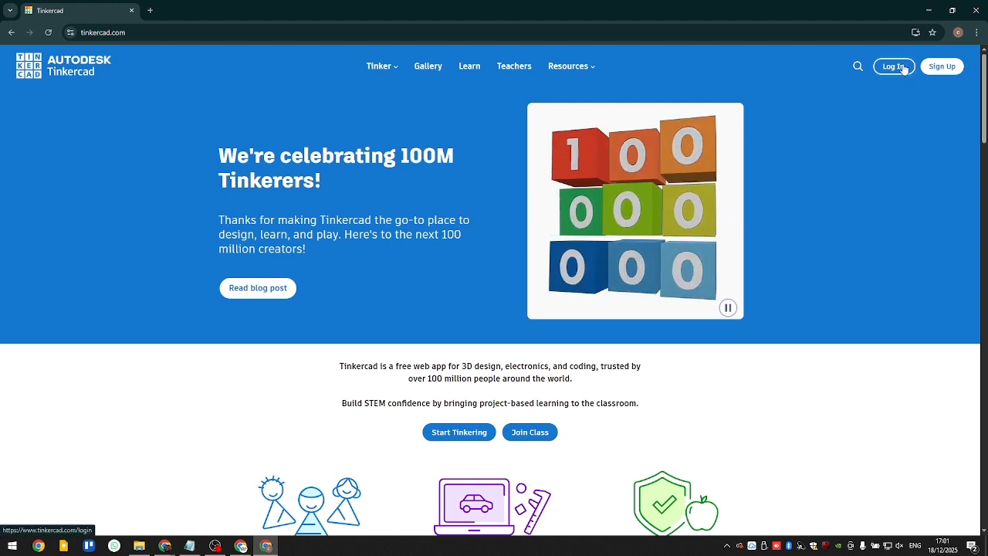
- Sign up for a personal Tinkercad account with the existing Google account and approve the Google sign-in
click(947, 67)
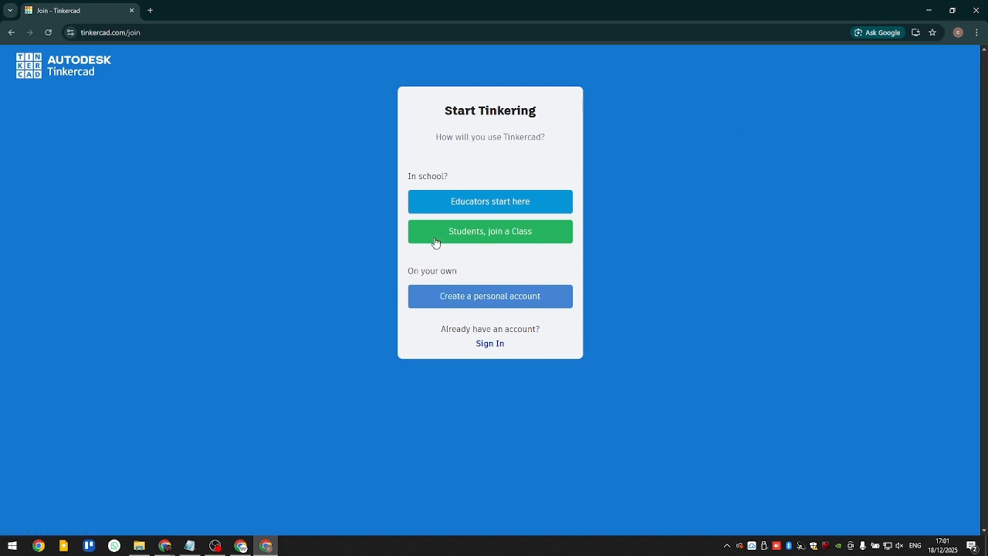
click(486, 304)
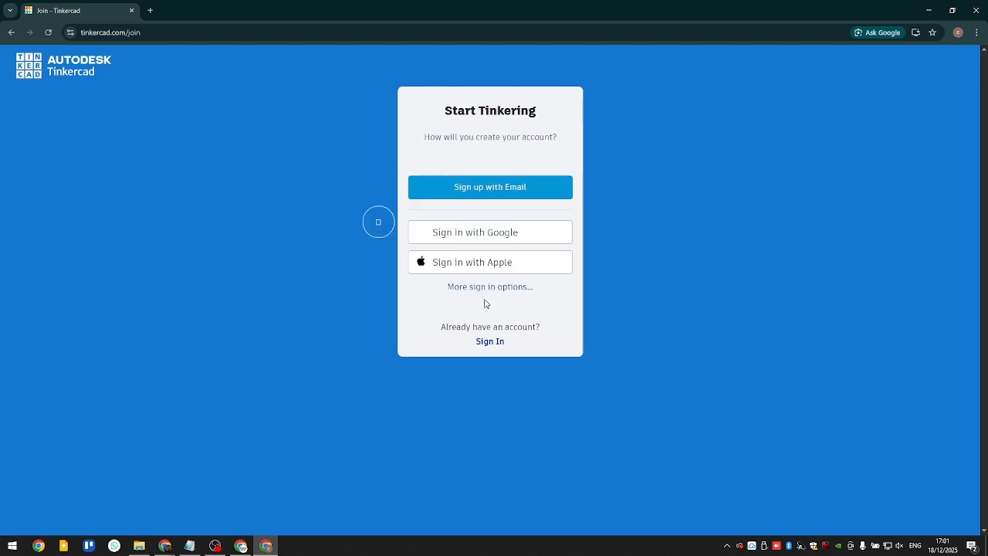
click(488, 240)
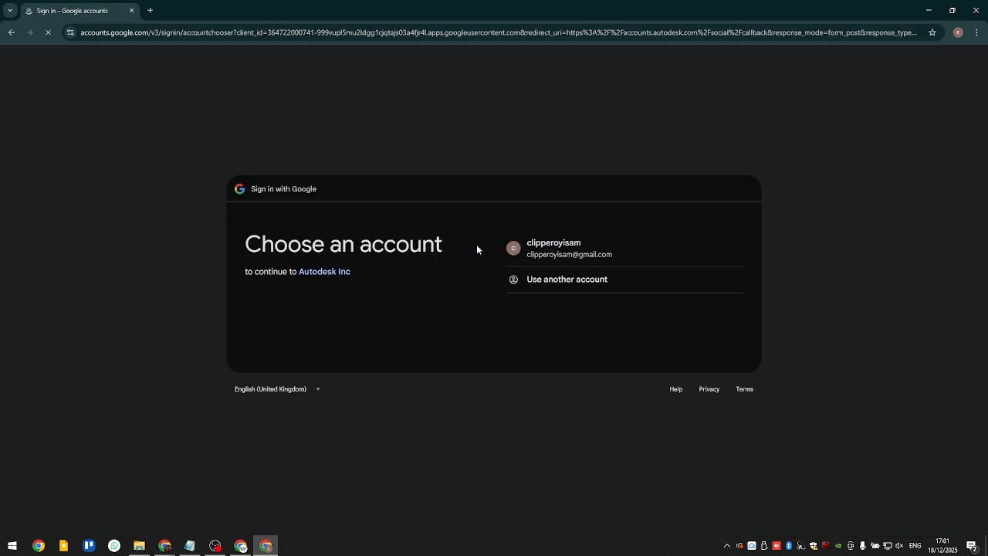
click(586, 255)
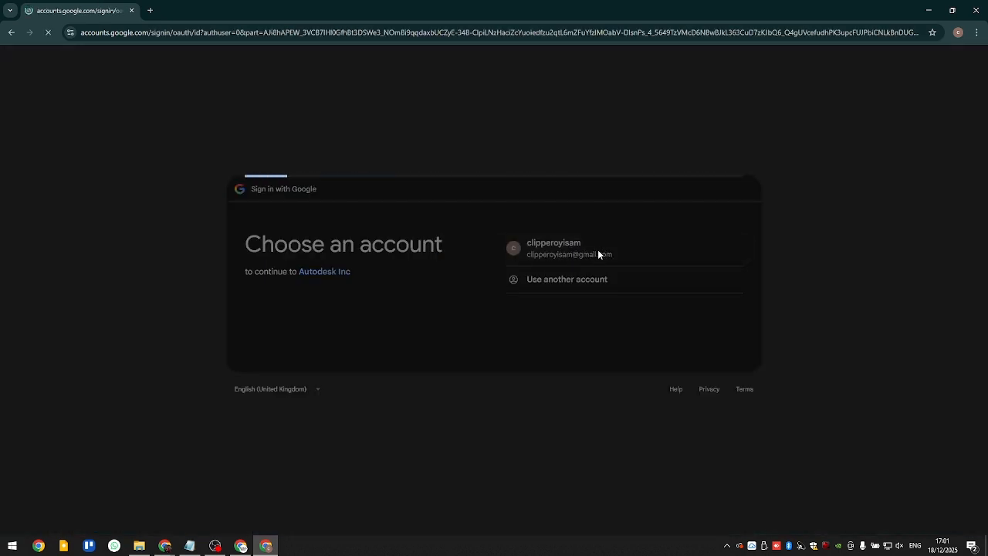
click(697, 386)
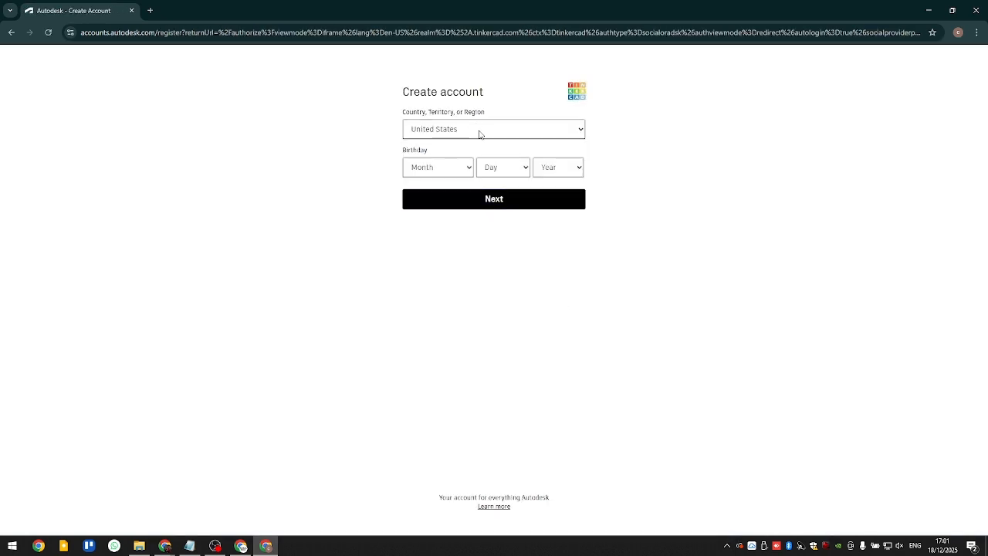
- Set the new account's country to Indonesia
click(478, 130)
scroll(478, 361, down, 4)
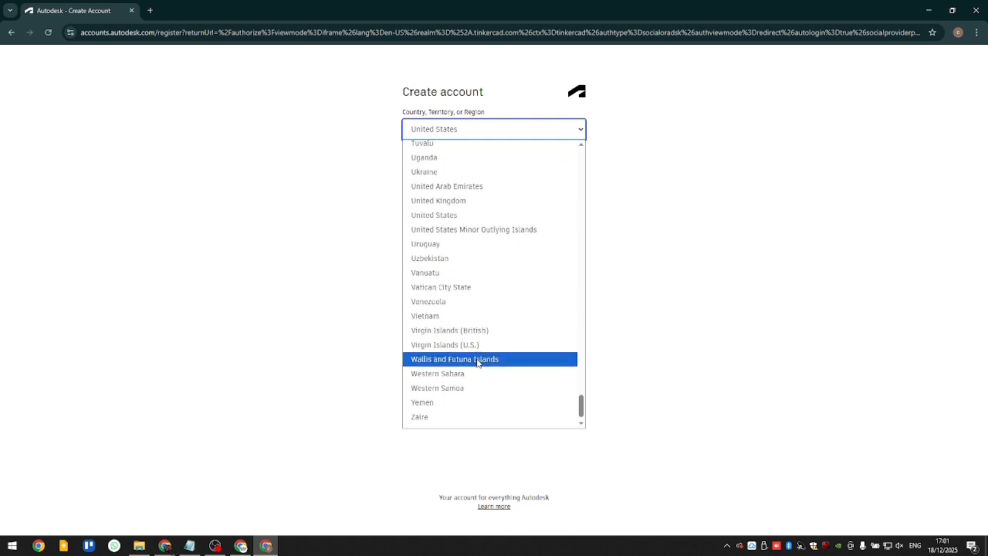
scroll(478, 340, up, 7)
scroll(478, 331, up, 10)
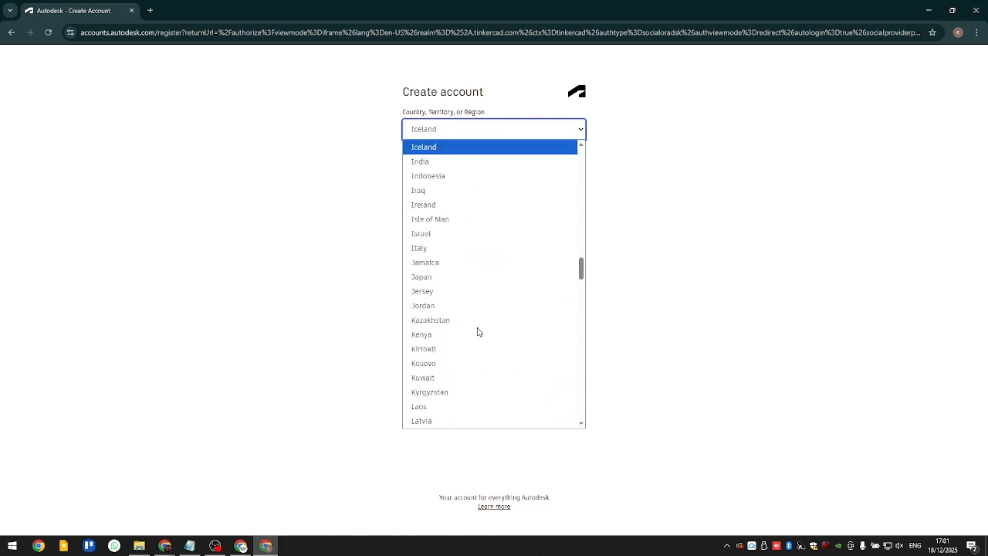
click(443, 177)
- Fill in the birth date, submit the account form and accept the Autodesk terms
click(444, 167)
click(444, 199)
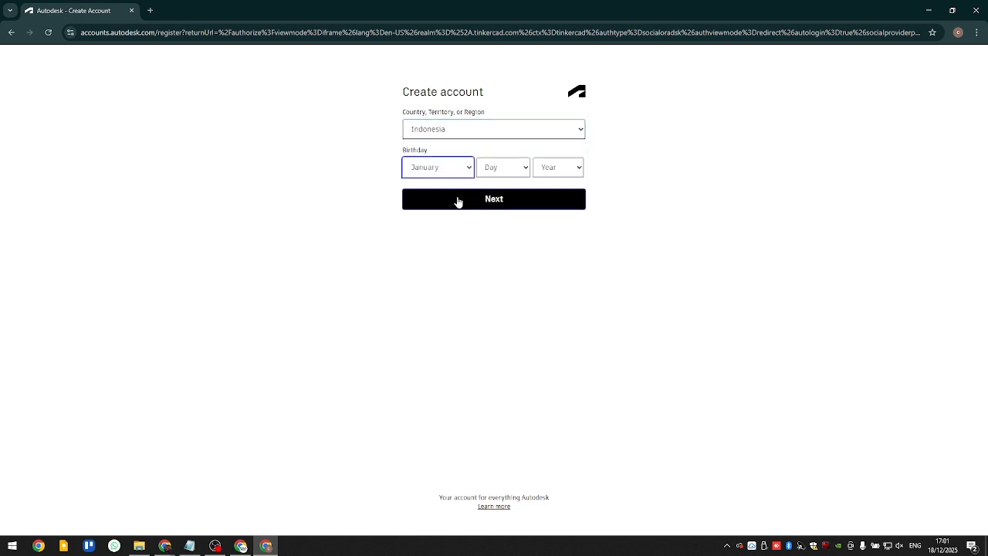
click(490, 171)
click(490, 198)
click(545, 170)
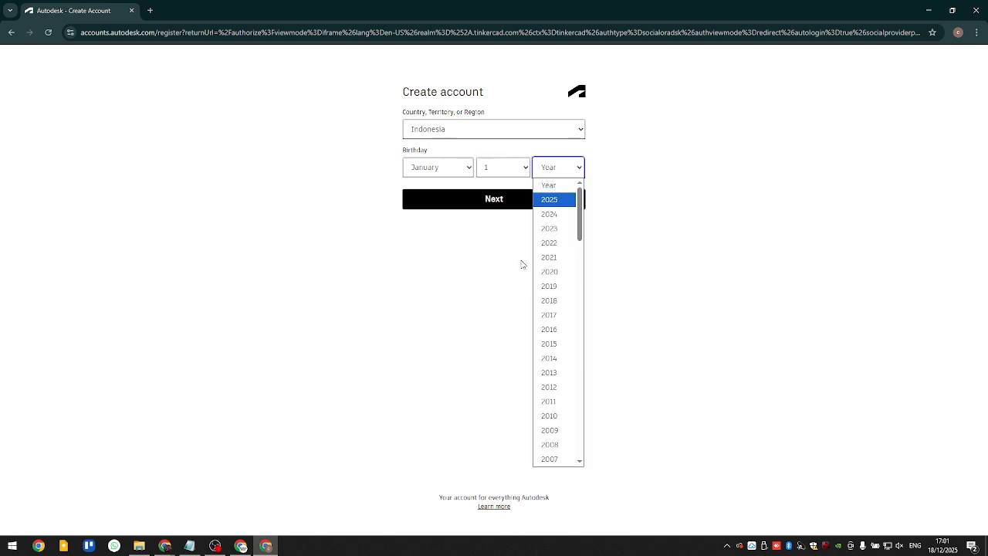
click(523, 264)
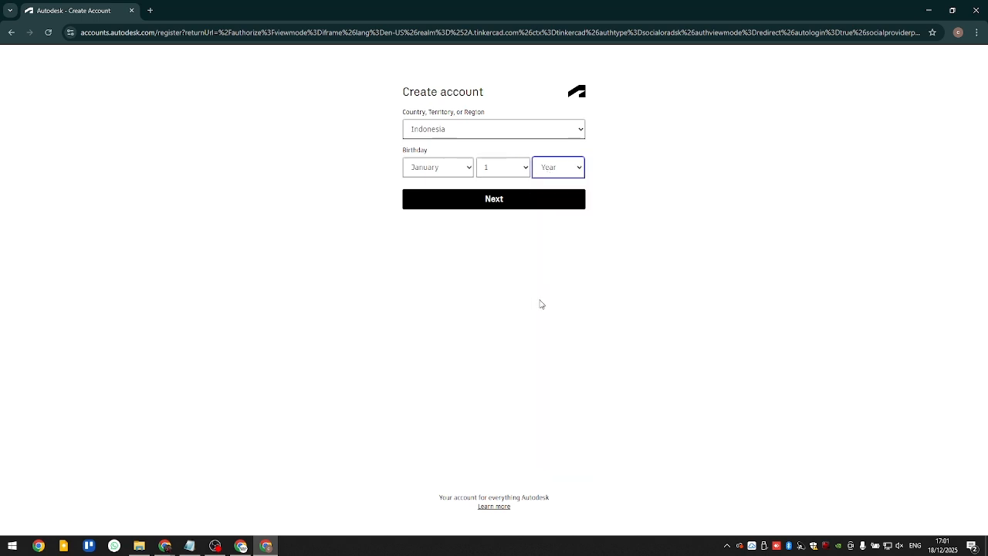
click(576, 173)
click(564, 384)
click(552, 201)
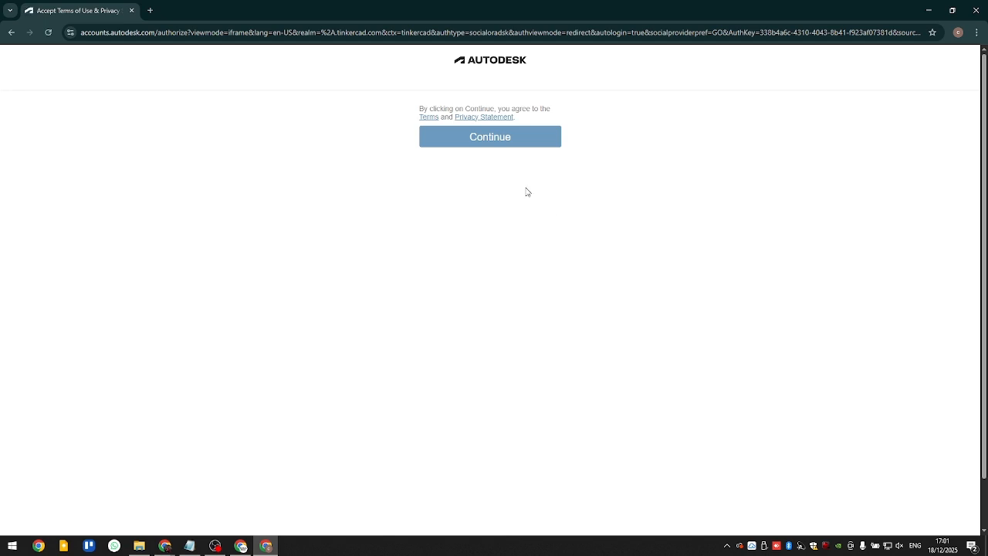
click(504, 149)
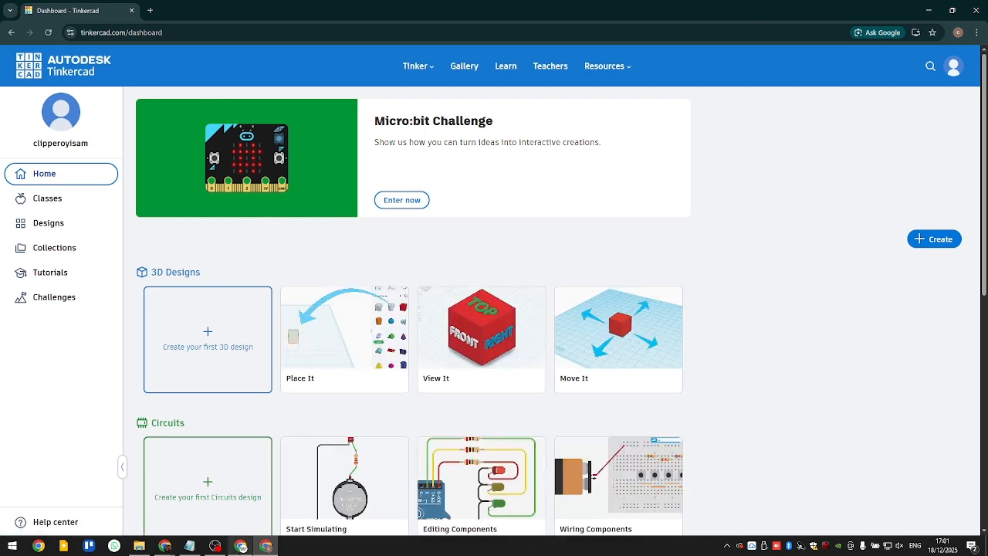
- Switch to the browser window with the existing Tinkercad account and open the ARDUINO 3 SENSOR circuit for editing
mouse_move(164, 546)
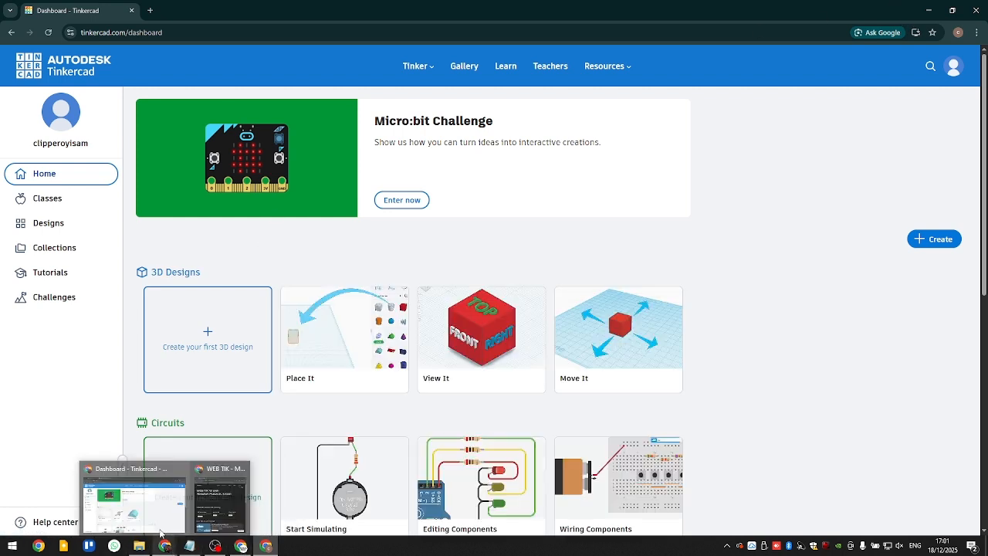
click(162, 517)
scroll(577, 249, down, 1)
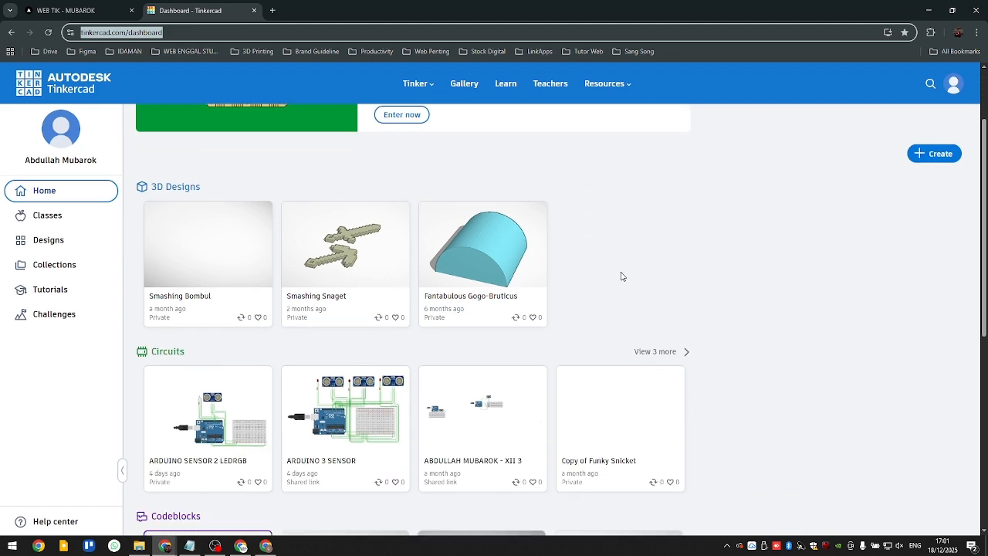
scroll(332, 232, down, 1)
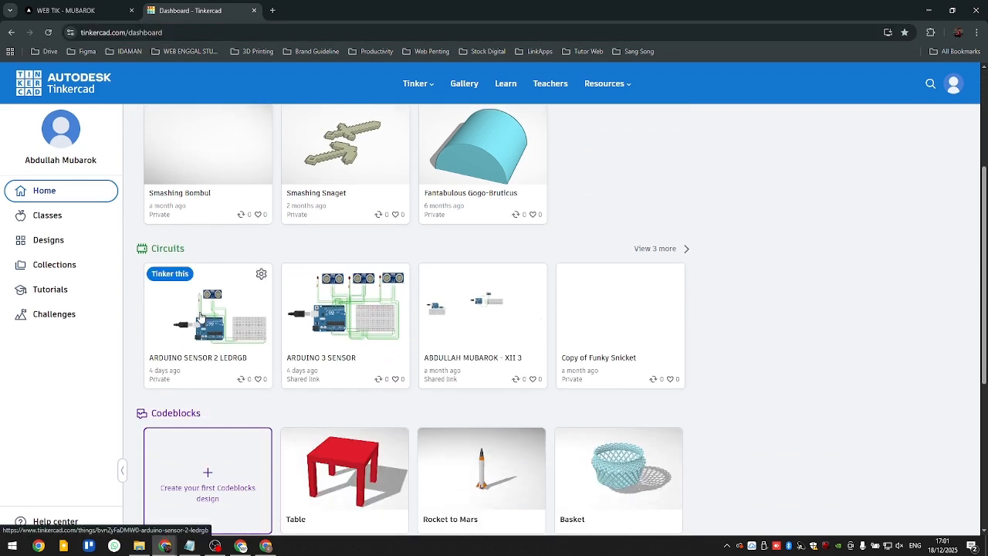
click(336, 329)
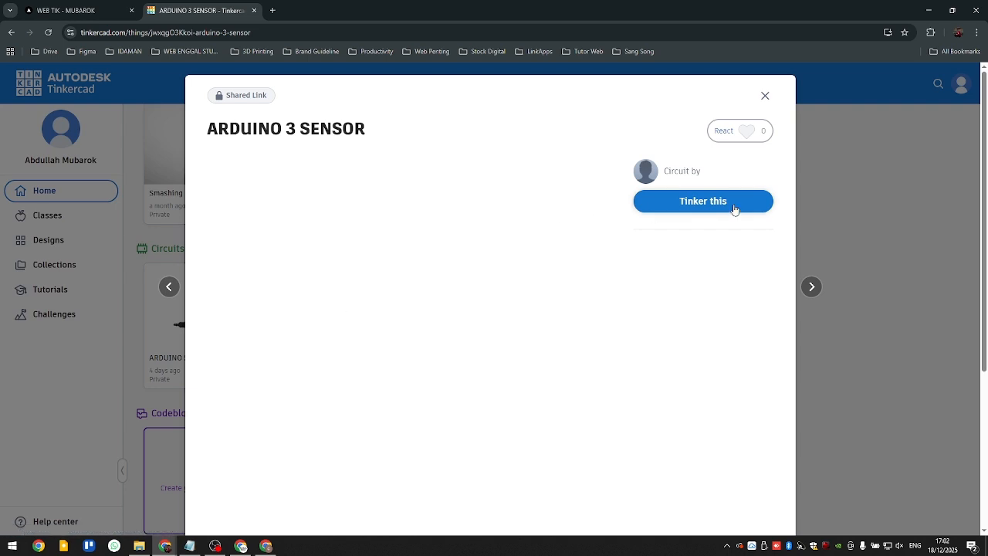
click(672, 207)
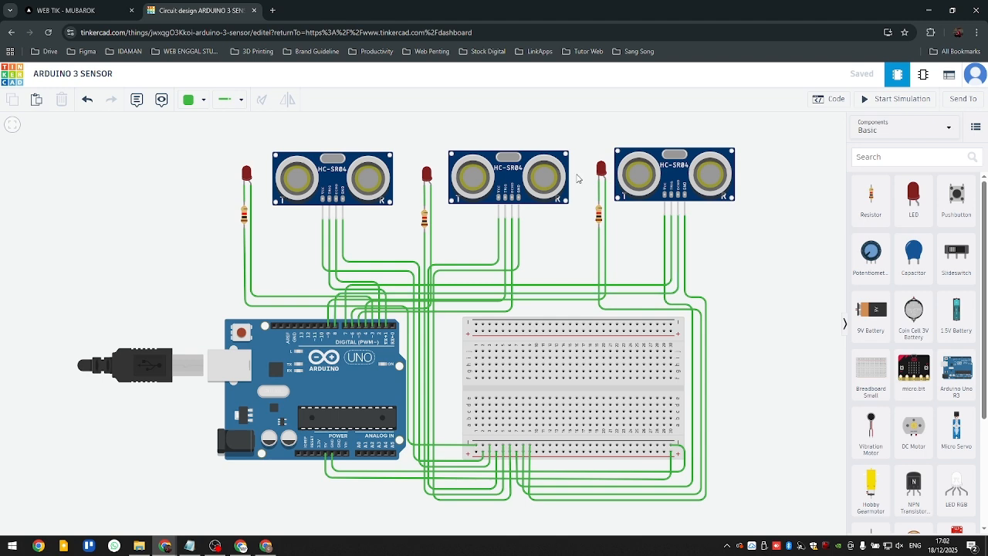
- Start the simulation and move the third ultrasonic sensor's target to about 87 cm away
scroll(692, 262, down, 3)
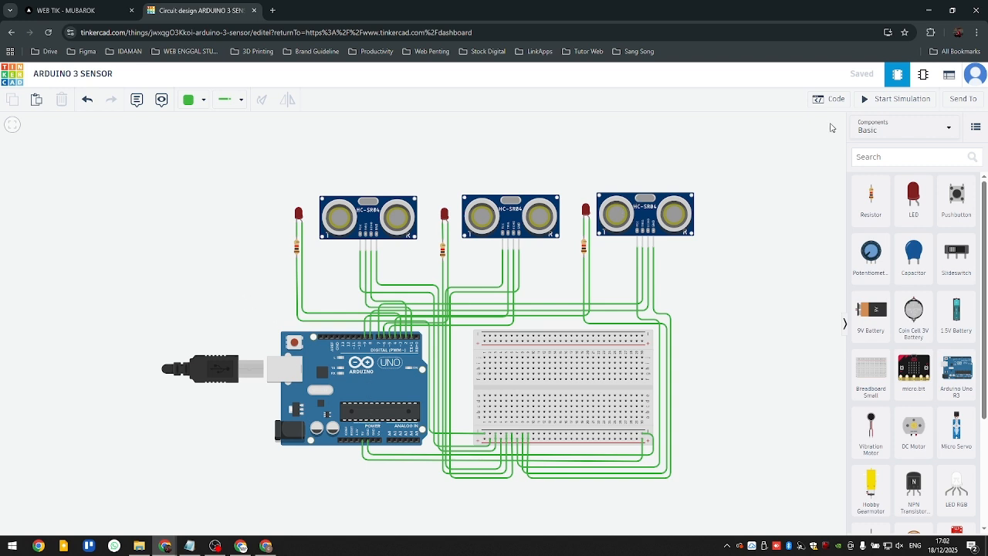
click(896, 99)
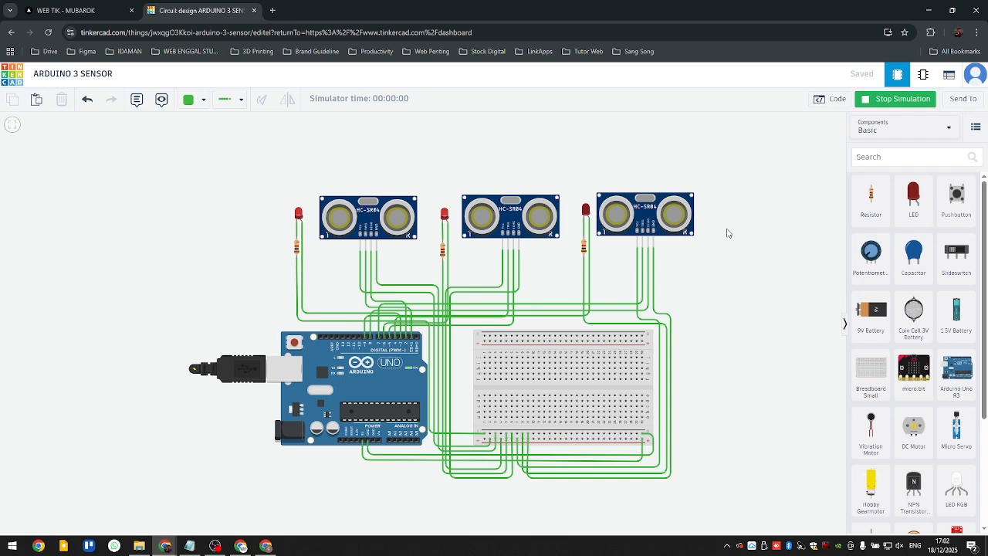
drag(727, 234, 681, 315)
click(616, 284)
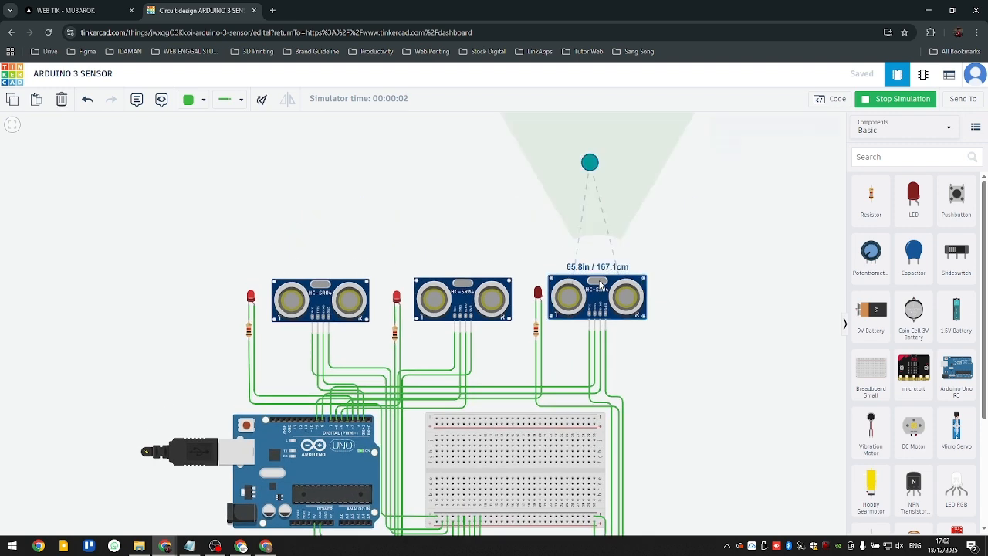
drag(593, 158, 607, 204)
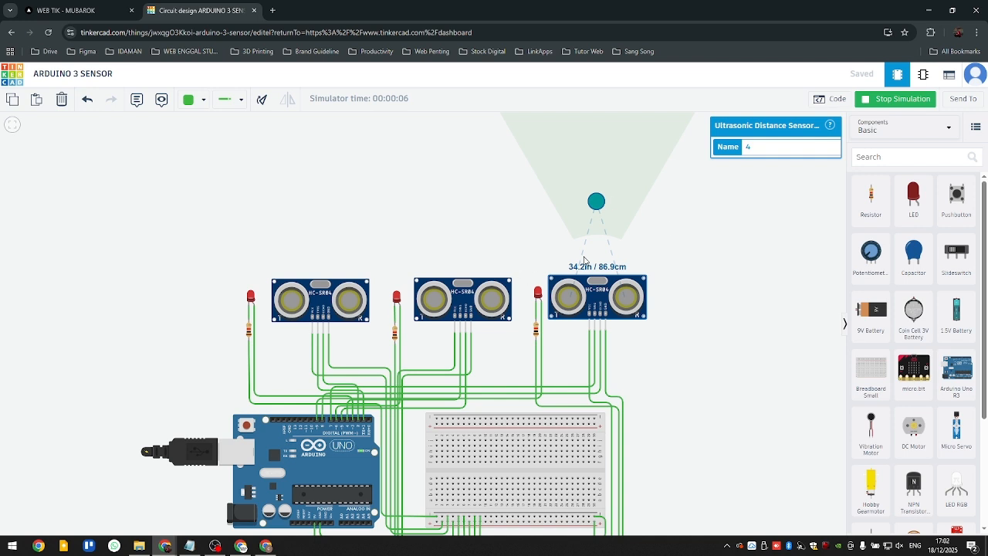
- Move the second sensor's target to about 29 cm, and the first sensor's to about 169 cm and back to about 62 cm
click(471, 286)
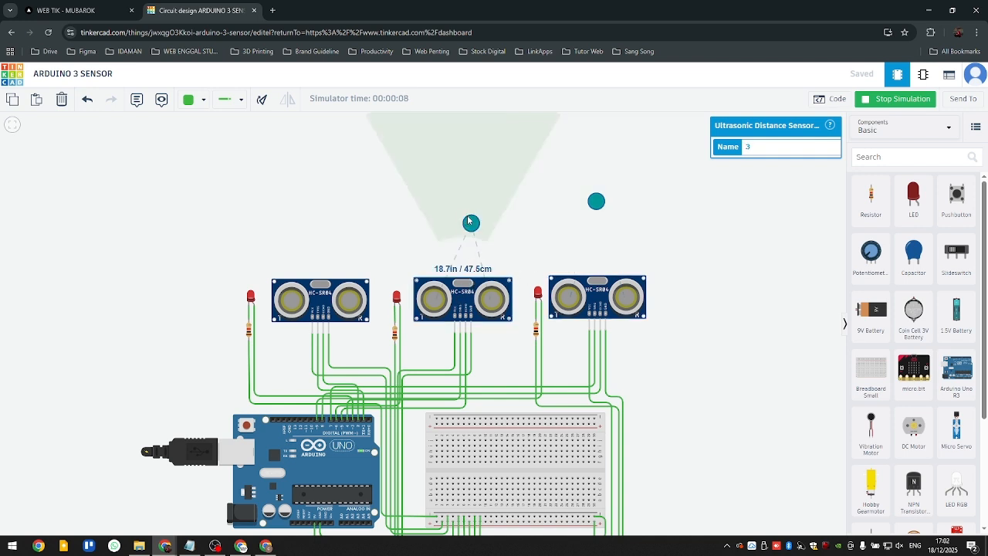
mouse_move(469, 221)
mouse_down()
mouse_move(470, 159)
mouse_move(463, 235)
mouse_up()
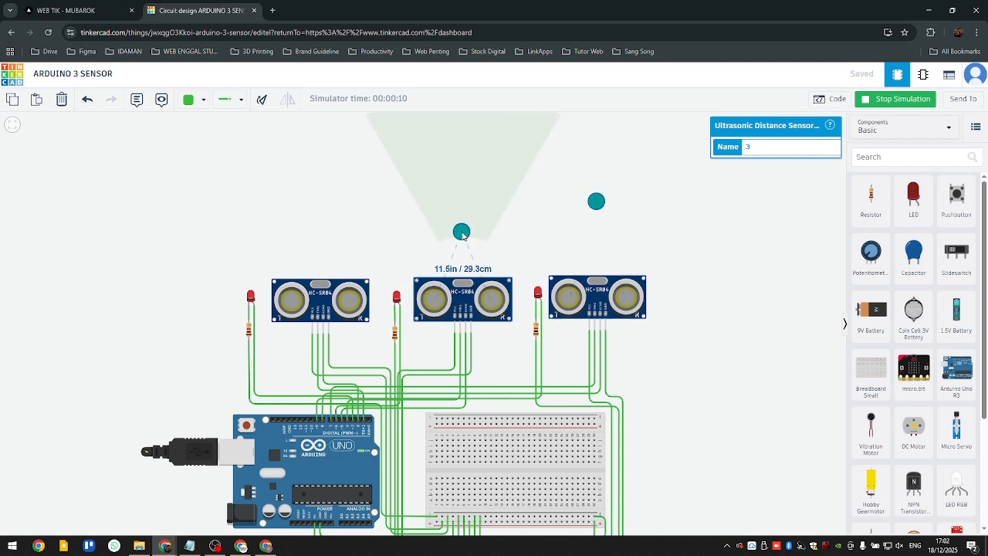
click(324, 288)
drag(323, 222, 323, 169)
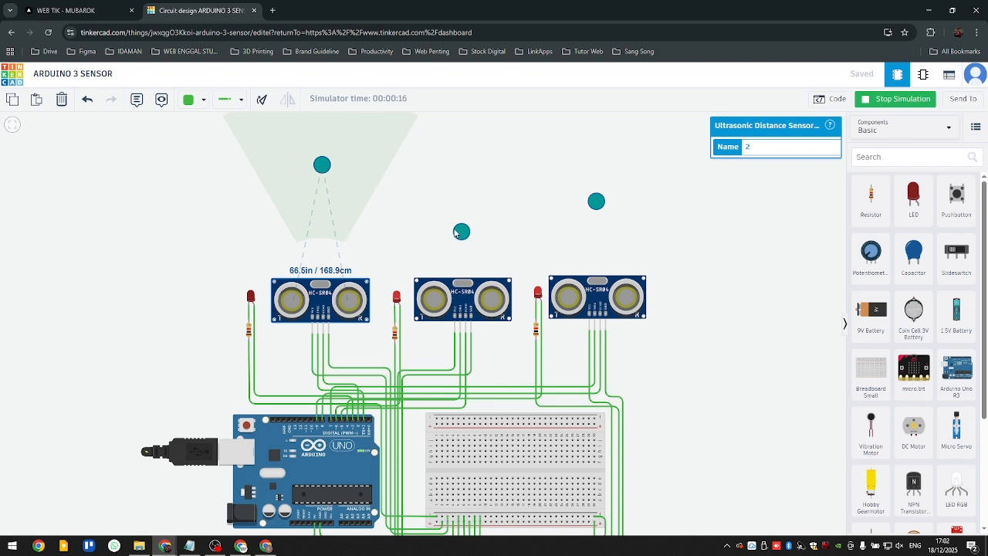
drag(325, 172, 318, 220)
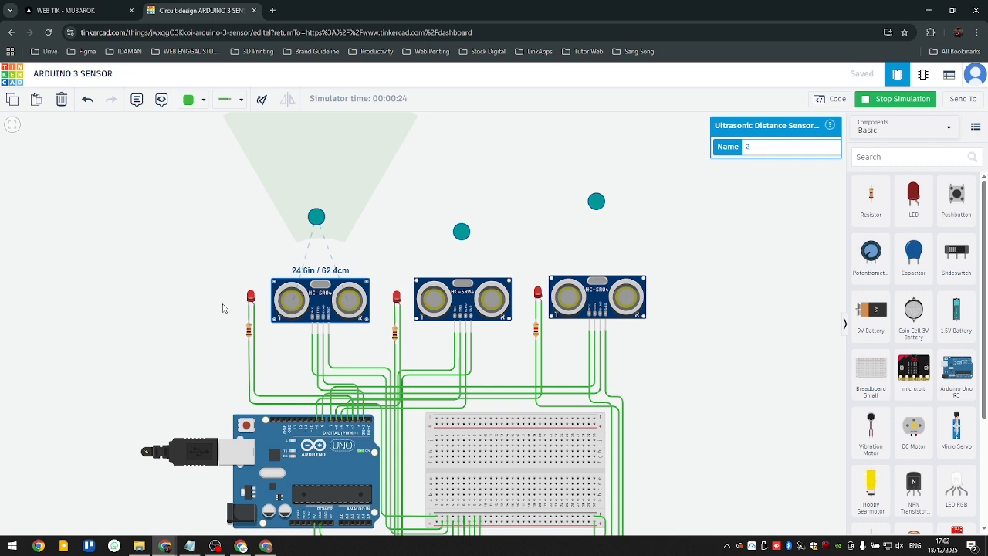
- Move the second sensor's target to about 87 cm and the third sensor's to about 105 cm, leaving nothing selected
drag(467, 237, 464, 207)
click(467, 288)
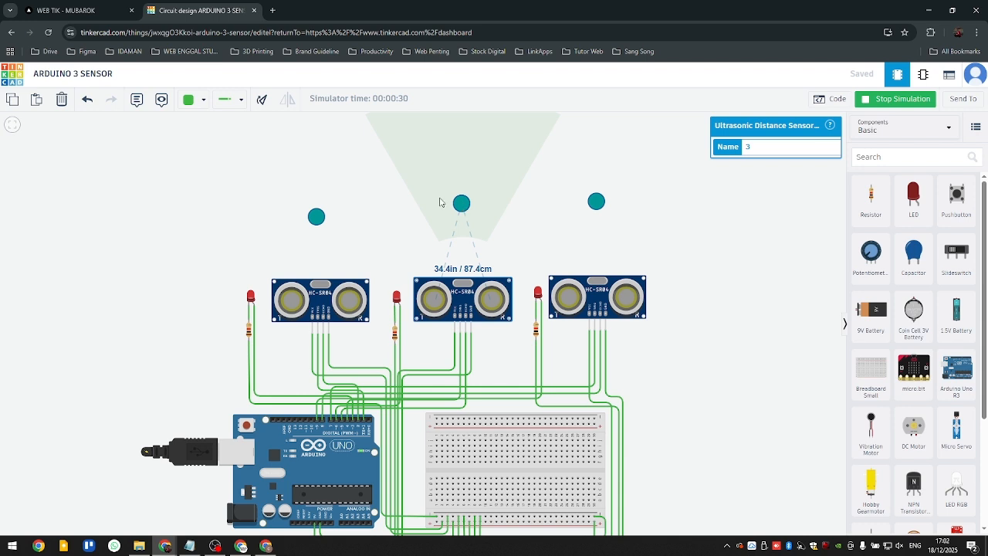
click(598, 287)
mouse_move(604, 198)
mouse_down()
mouse_move(609, 152)
mouse_move(609, 215)
mouse_move(609, 168)
mouse_move(612, 197)
mouse_up()
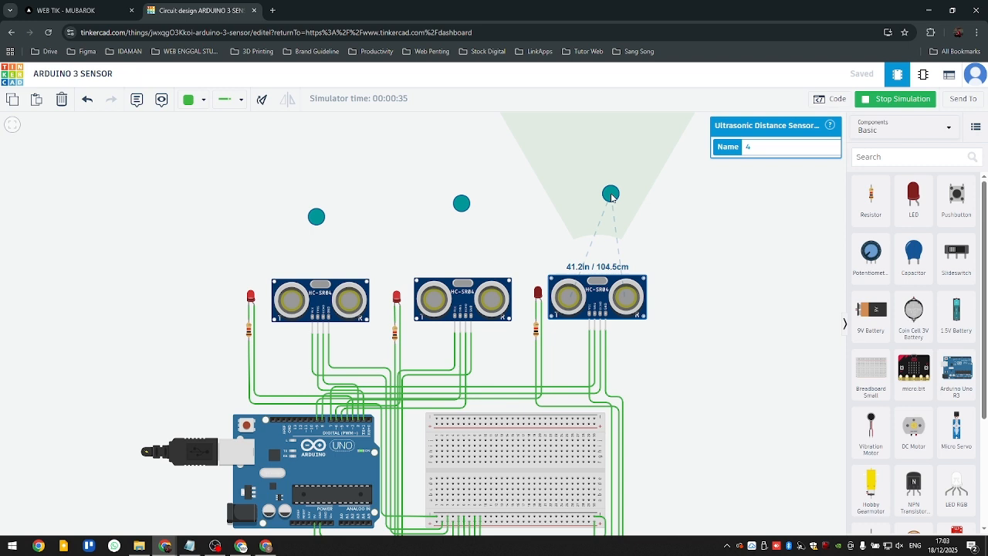
click(660, 279)
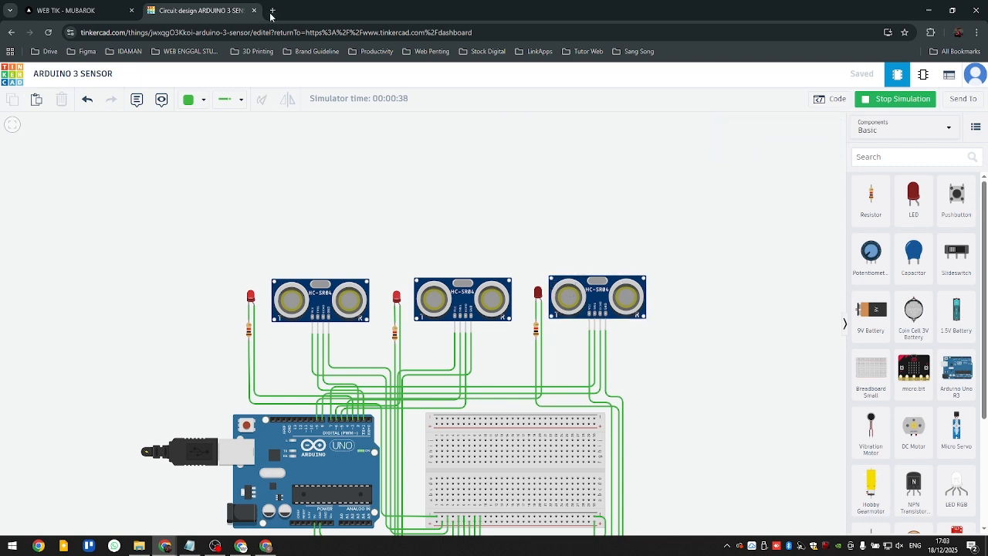
- Stop the simulation and view the complete three-sensor circuit
scroll(444, 159, down, 2)
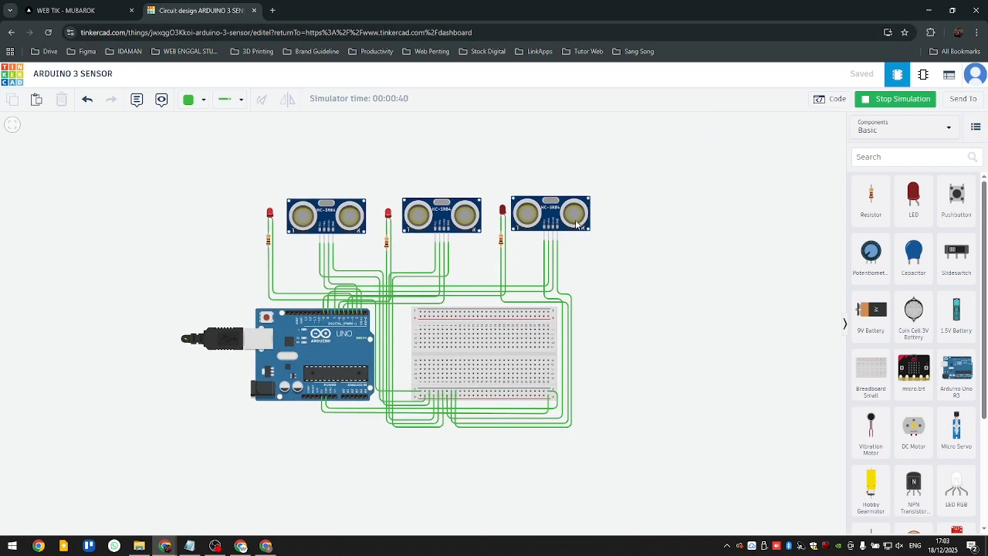
click(897, 99)
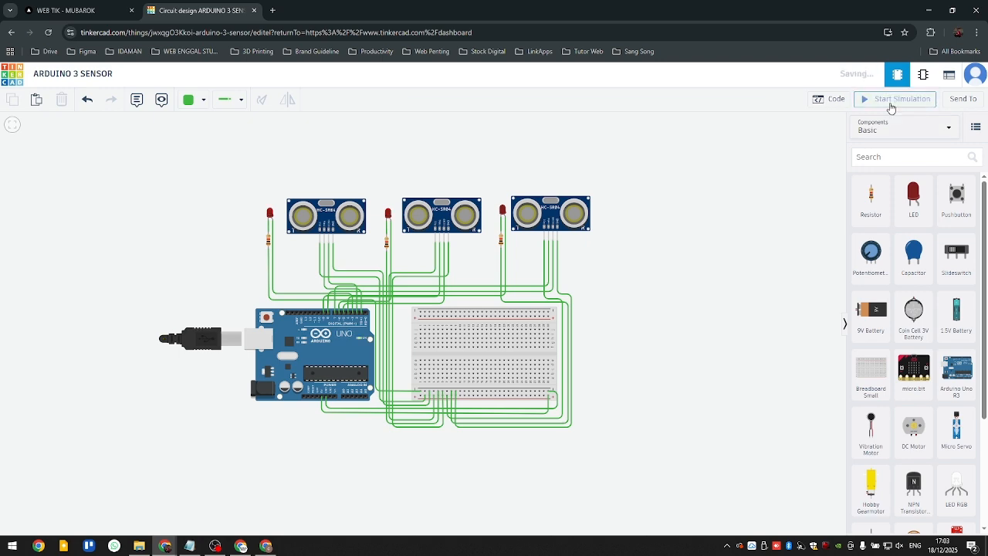
scroll(367, 241, up, 1)
drag(703, 335, 568, 332)
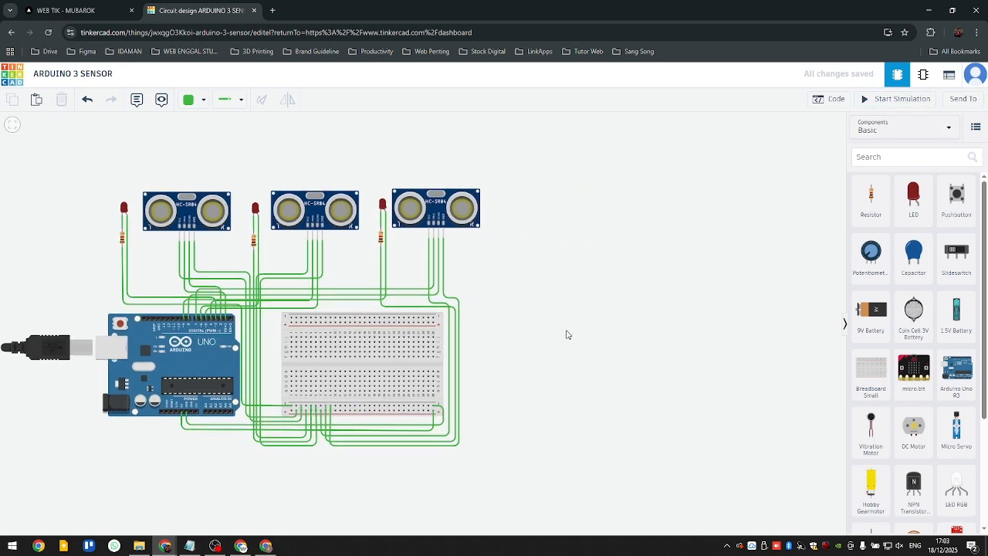
scroll(558, 315, down, 1)
drag(649, 337, 612, 322)
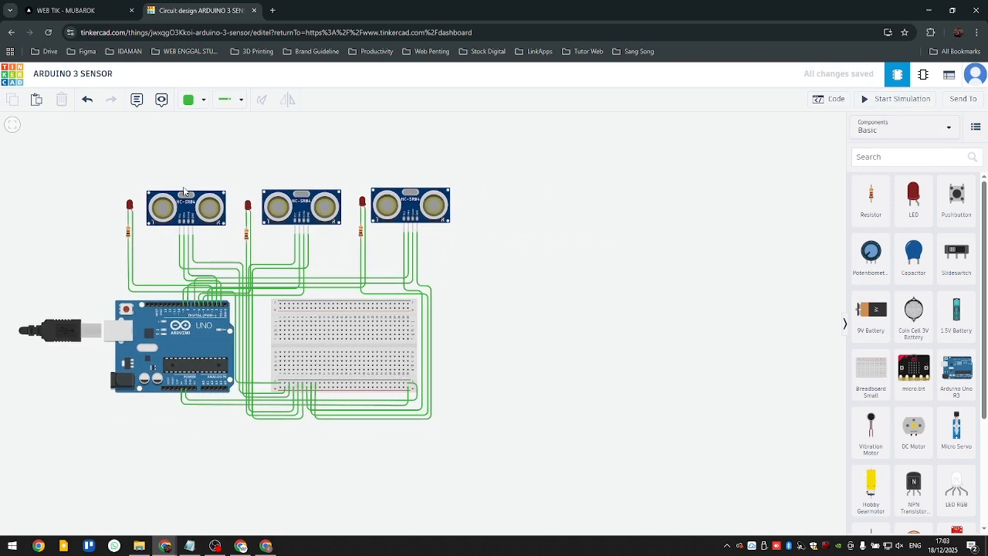
drag(552, 314, 511, 308)
scroll(524, 313, down, 1)
scroll(360, 264, up, 1)
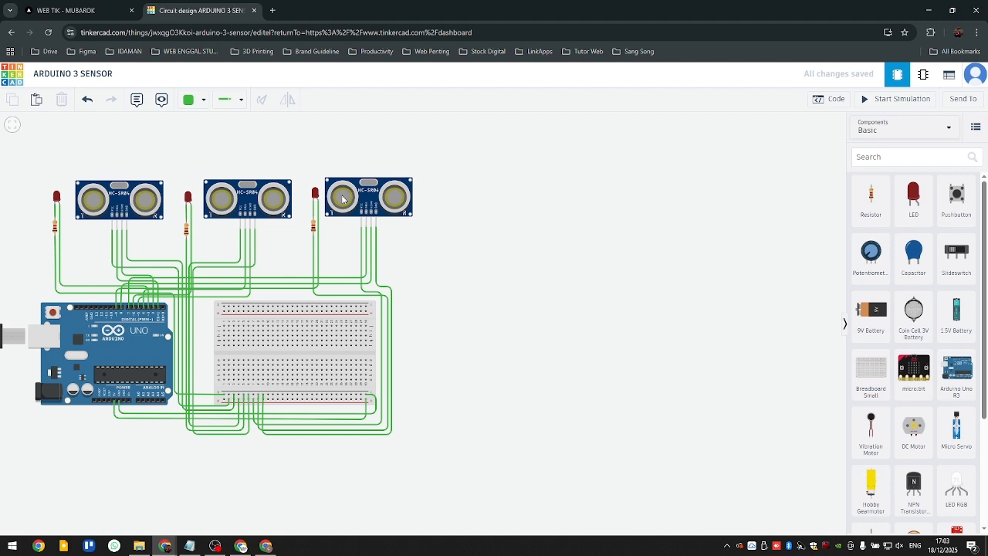
- Open the Tinkercad circuits dashboard in a separate tab, keeping the ARDUINO 3 SENSOR circuit open
click(269, 12)
key(ctrl+shift+Tab)
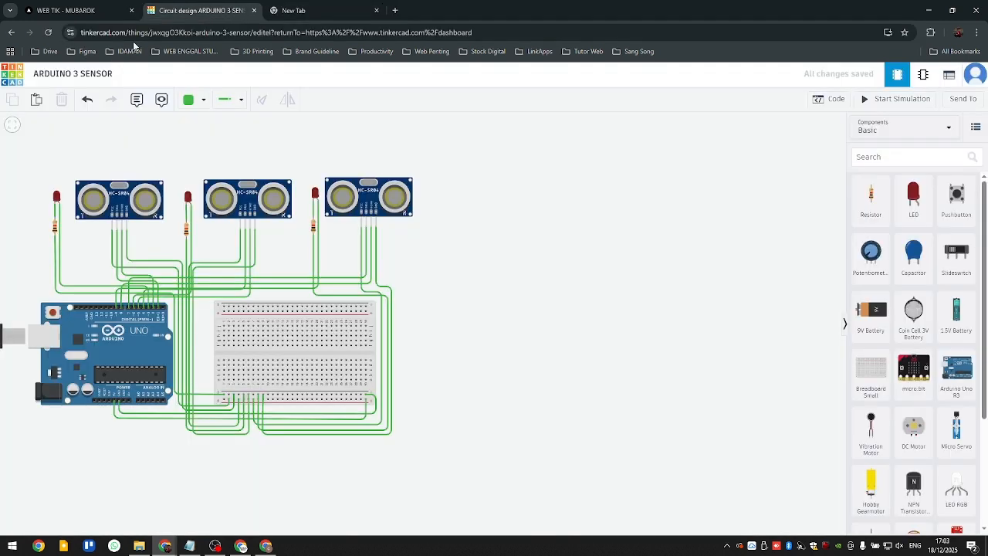
click(21, 81)
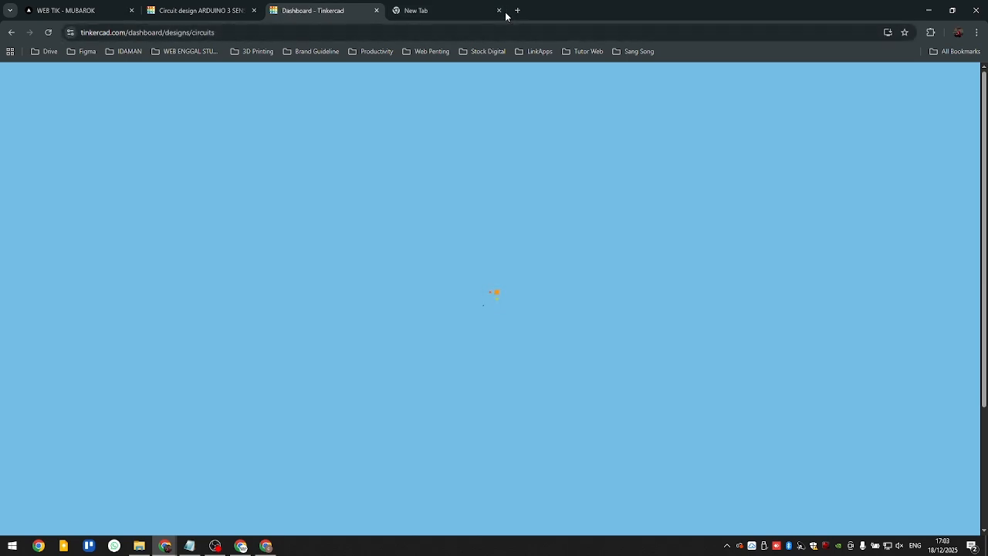
- Close the empty browser tab and move the ARDUINO 3 SENSOR circuit into its own window
click(498, 11)
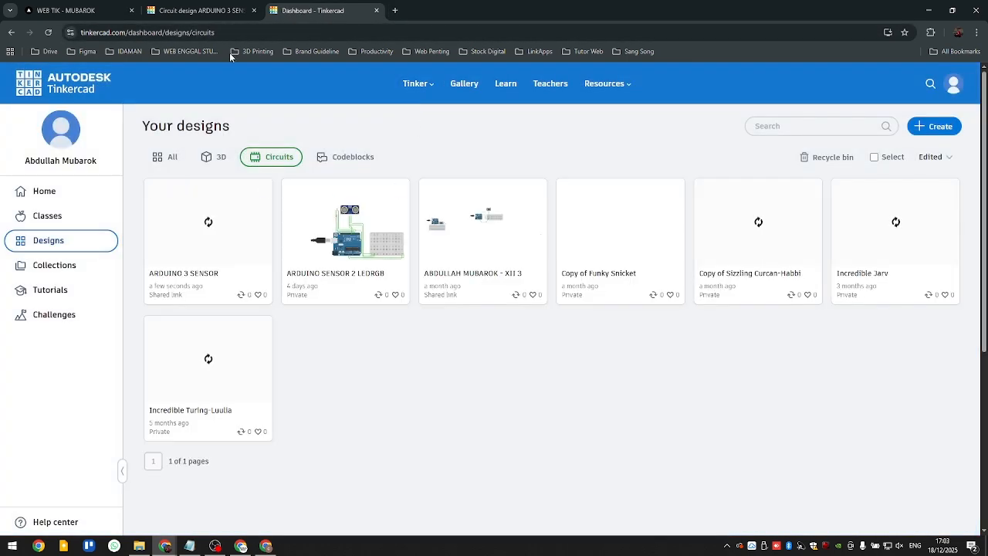
drag(215, 11, 0, 23)
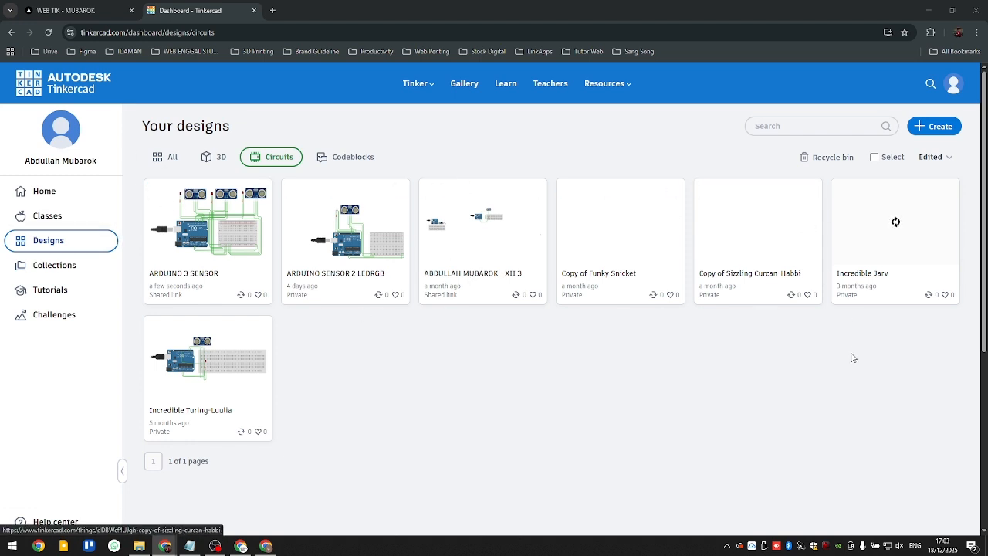
- Create a new blank Circuits design from the dashboard home page and dismiss the micro:bit notice
click(57, 81)
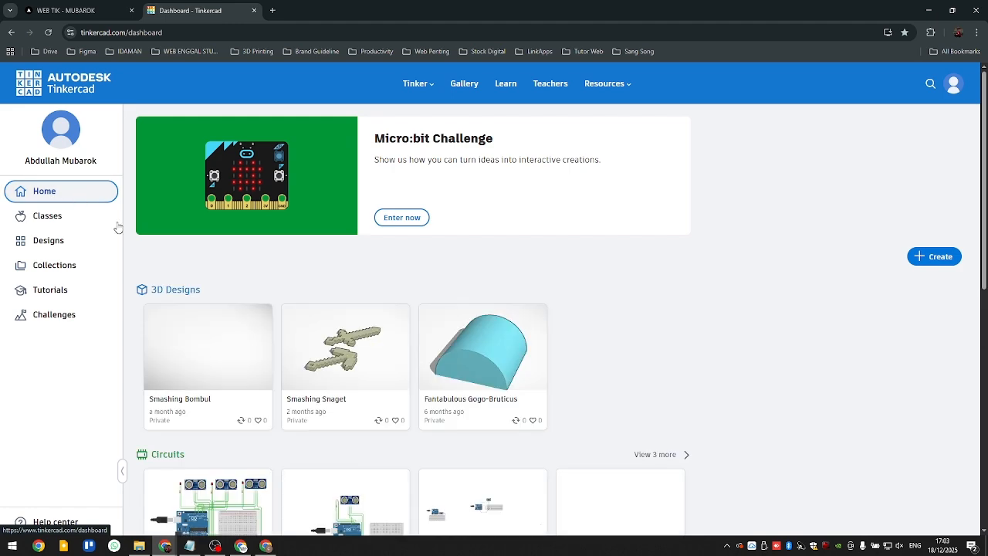
scroll(309, 224, down, 3)
scroll(177, 216, up, 2)
scroll(165, 266, down, 1)
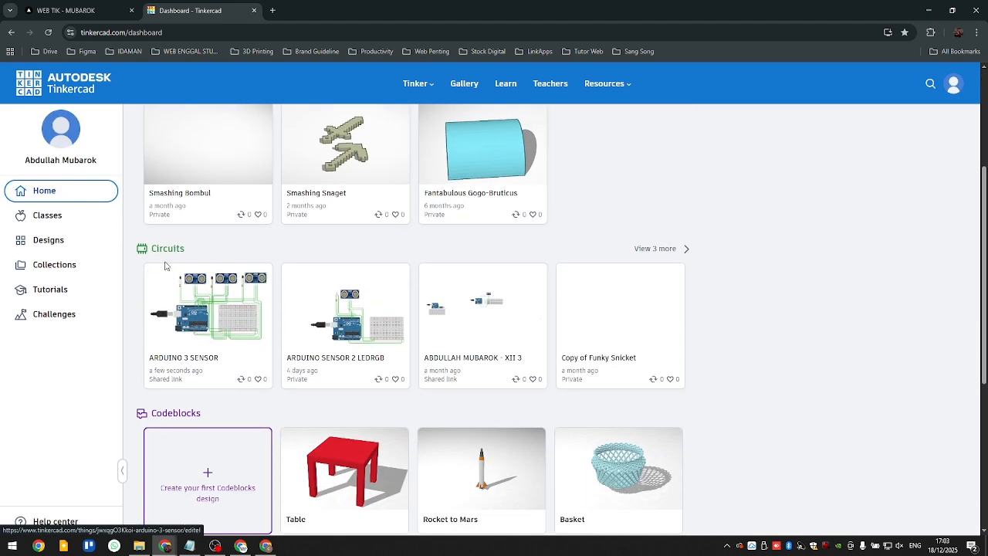
scroll(309, 339, down, 1)
scroll(644, 319, up, 4)
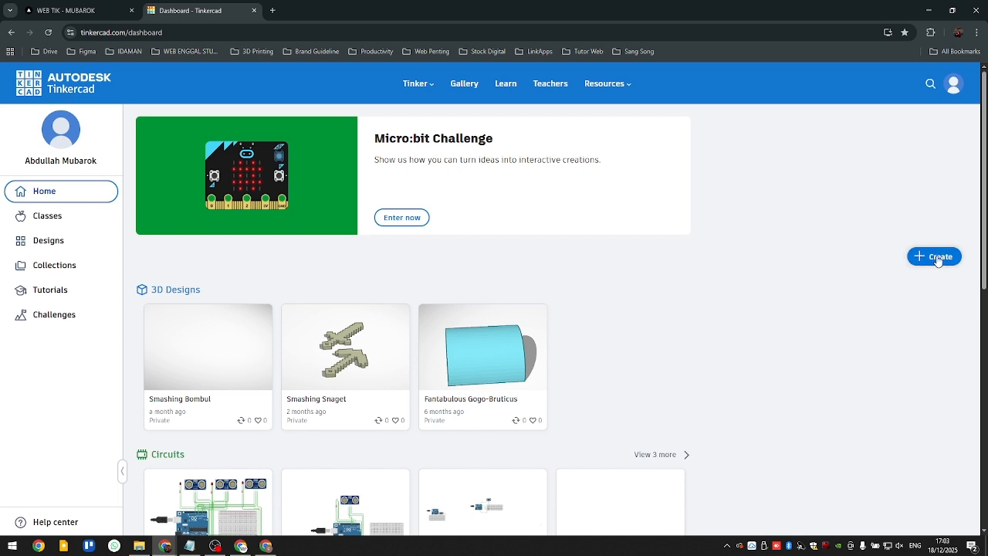
click(939, 259)
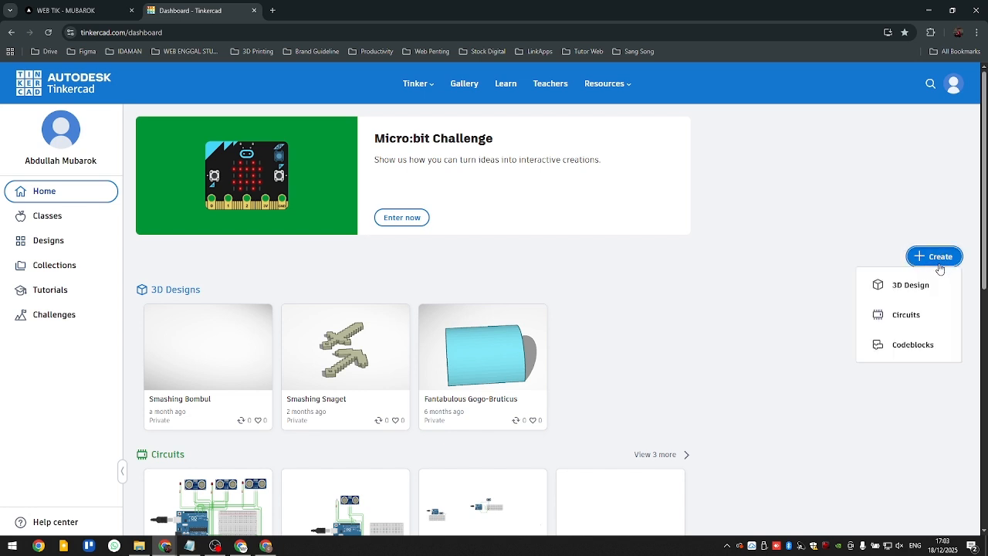
click(930, 317)
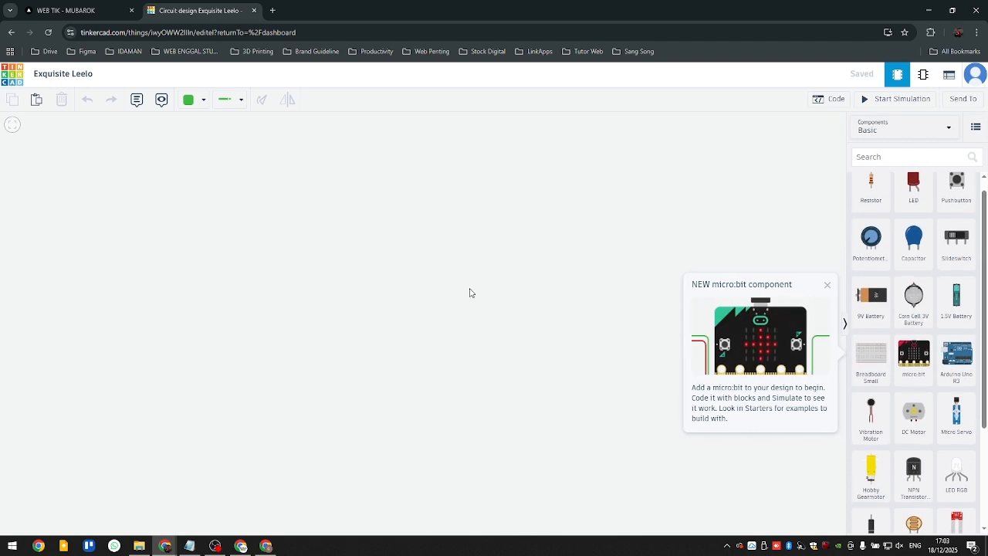
click(826, 285)
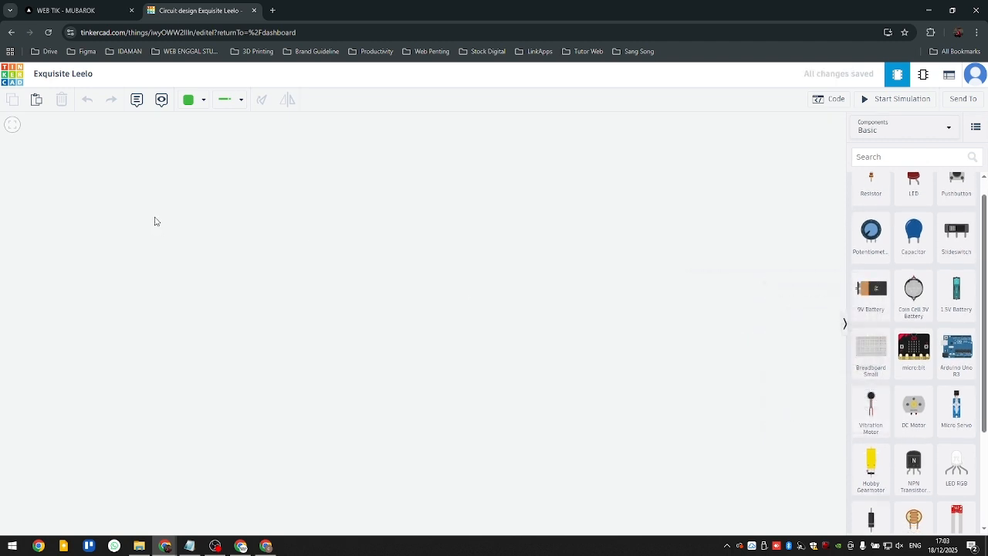
- Rename the circuit design with the student's full name followed by " - XII 1"
click(71, 77)
click(97, 160)
click(68, 77)
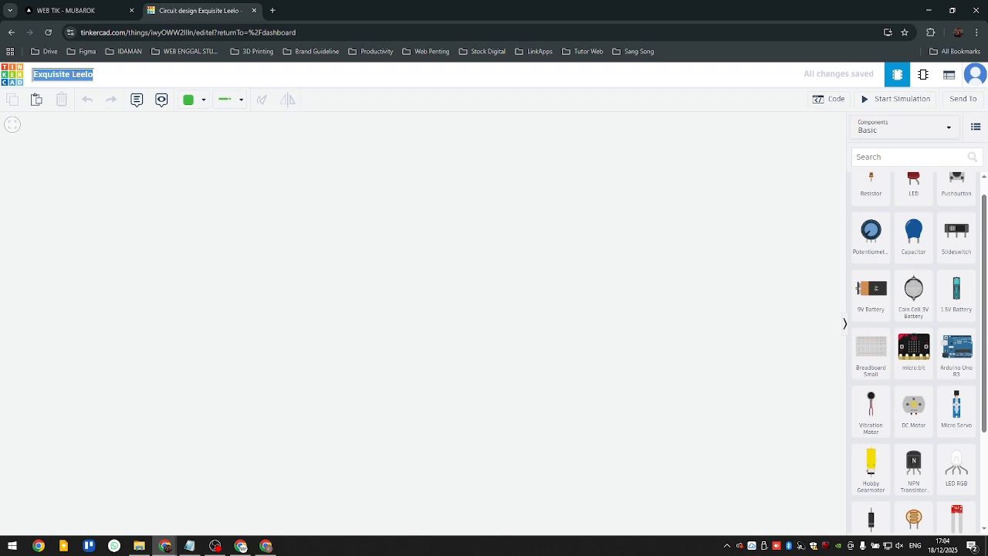
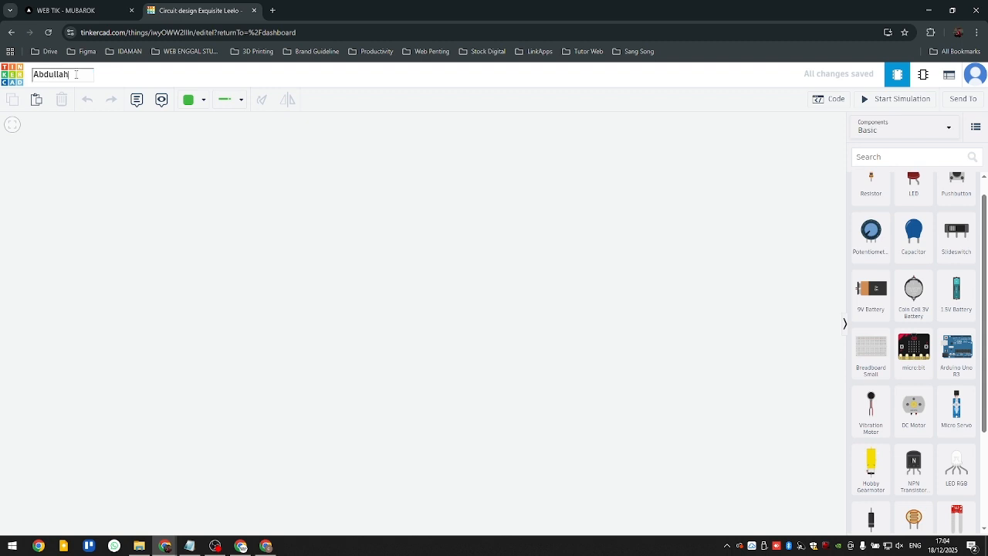
text( - XII)
text( 1)
key(Return)
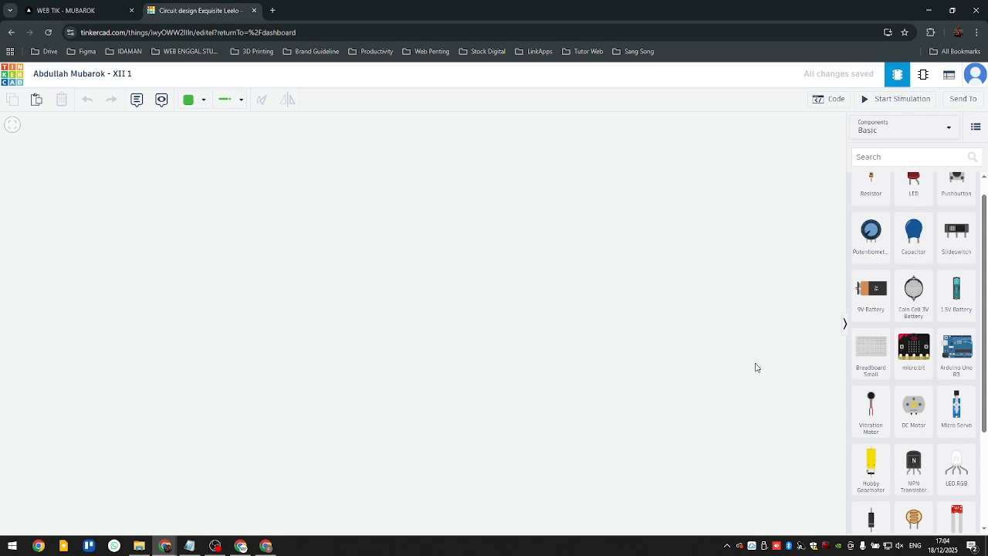
- Search the components for "arduino" and place an Arduino Uno R3 on the empty canvas, leaving it deselected
scroll(885, 322, up, 1)
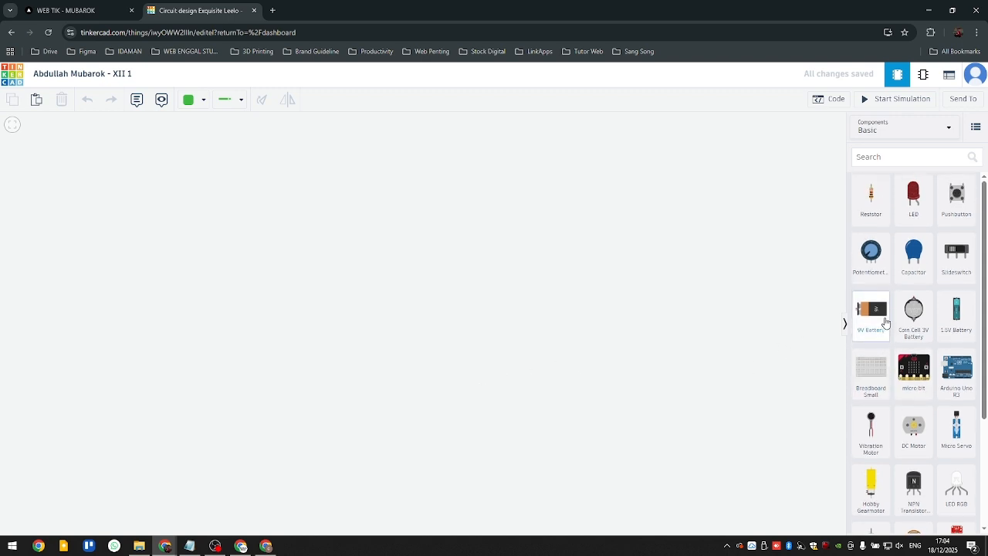
click(897, 156)
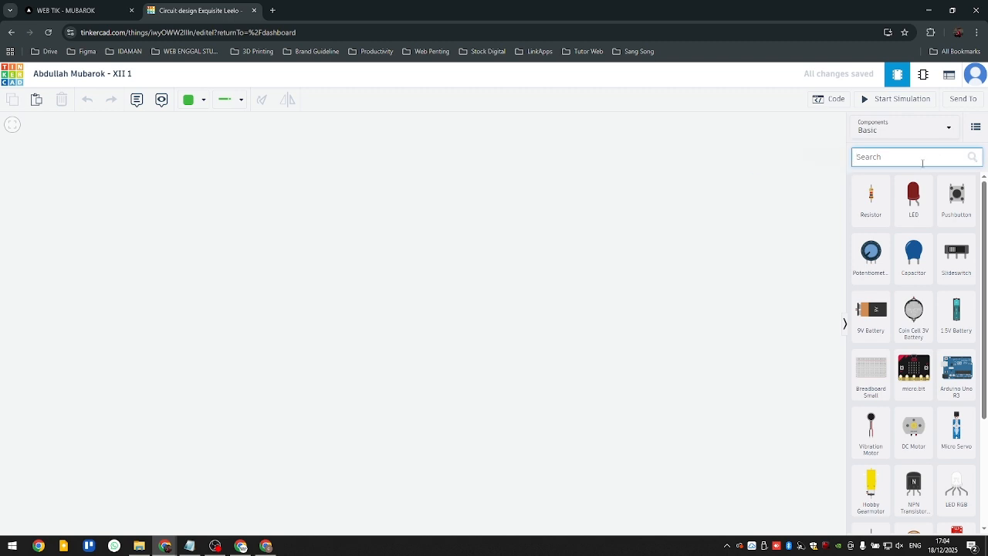
text(AR)
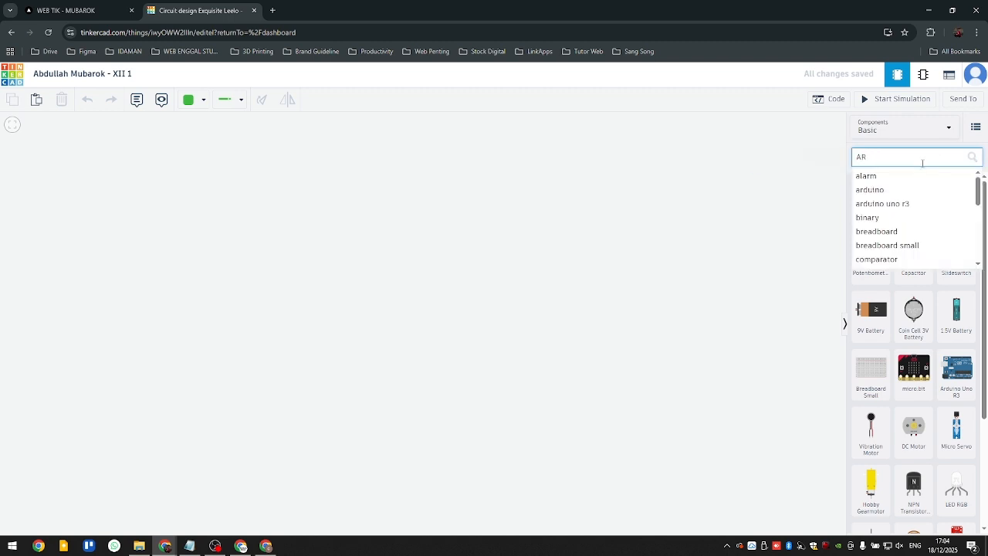
text(DUINO)
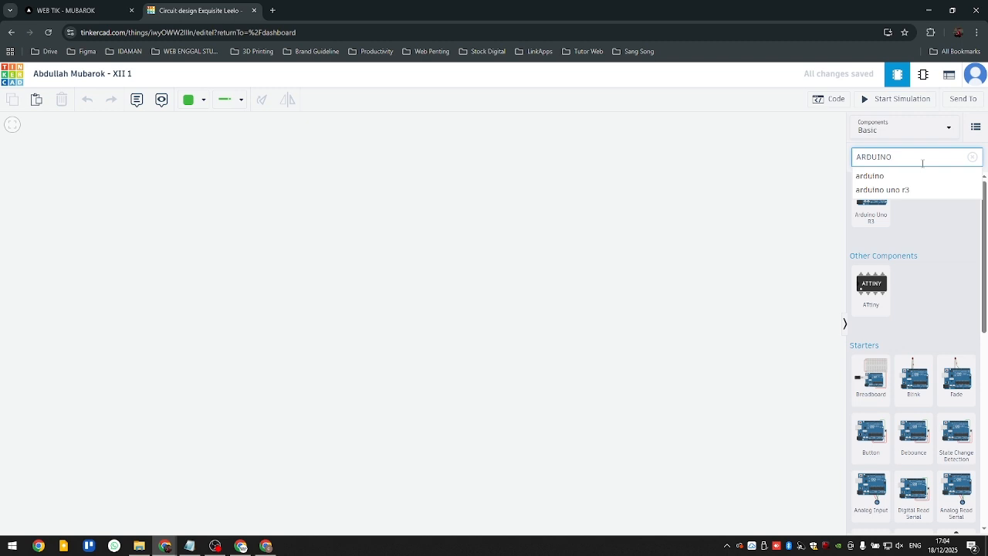
click(888, 176)
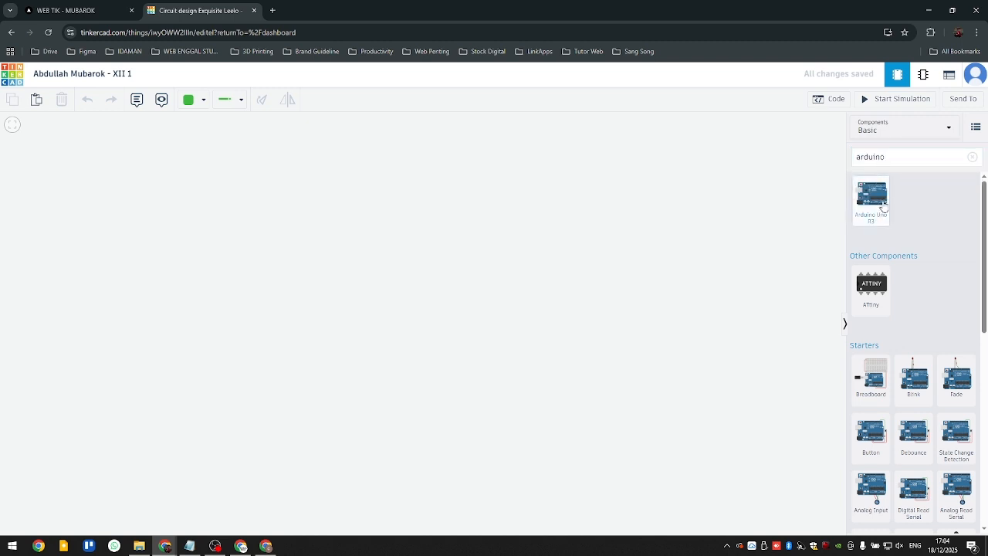
drag(880, 205, 348, 324)
click(522, 214)
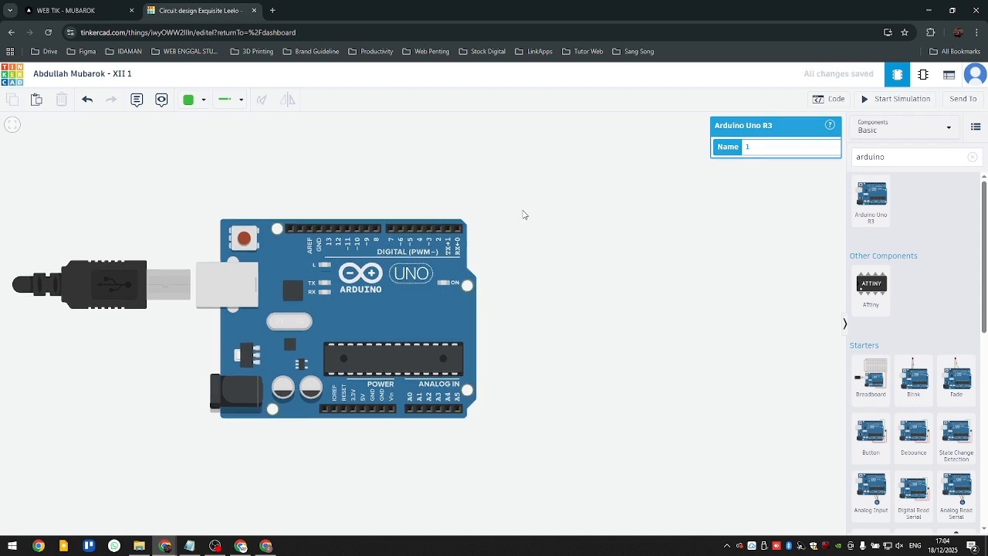
- Find the Breadboard Small by searching for "BREAD" and place it beside the Arduino Uno, roughly level with the board
scroll(527, 238, down, 1)
scroll(508, 239, down, 2)
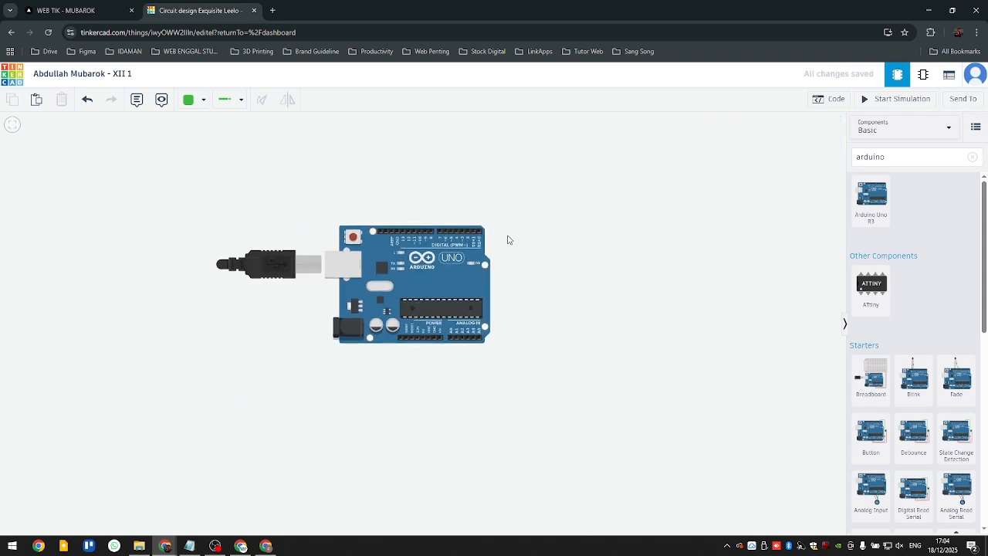
scroll(510, 237, up, 1)
drag(518, 236, 404, 264)
scroll(465, 251, down, 2)
scroll(474, 254, up, 1)
scroll(426, 273, up, 1)
scroll(427, 274, down, 1)
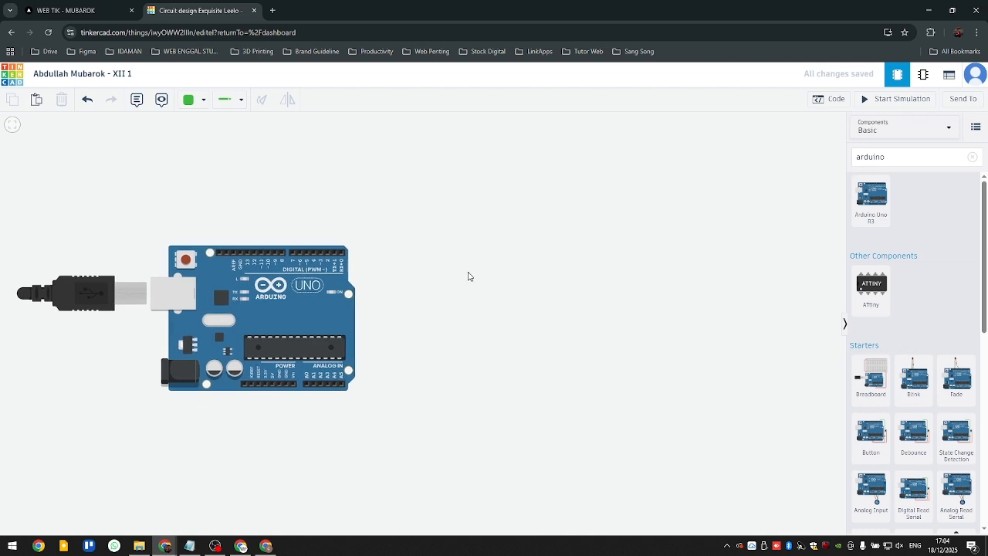
click(972, 157)
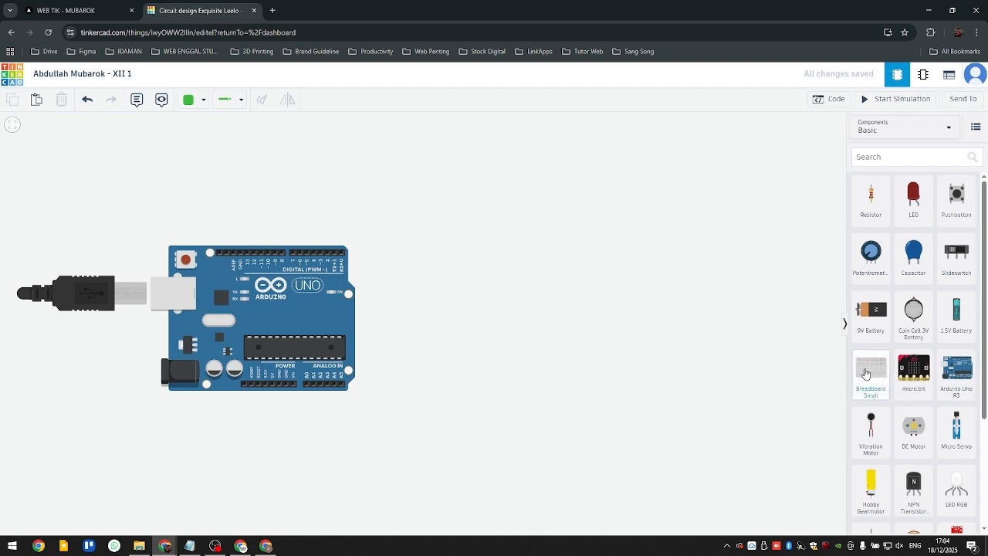
drag(866, 375, 737, 343)
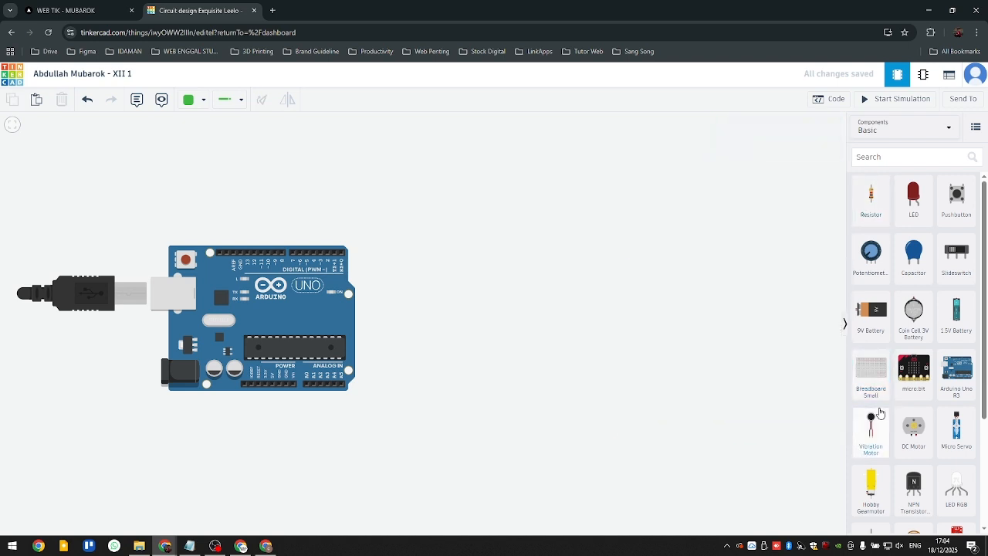
click(927, 159)
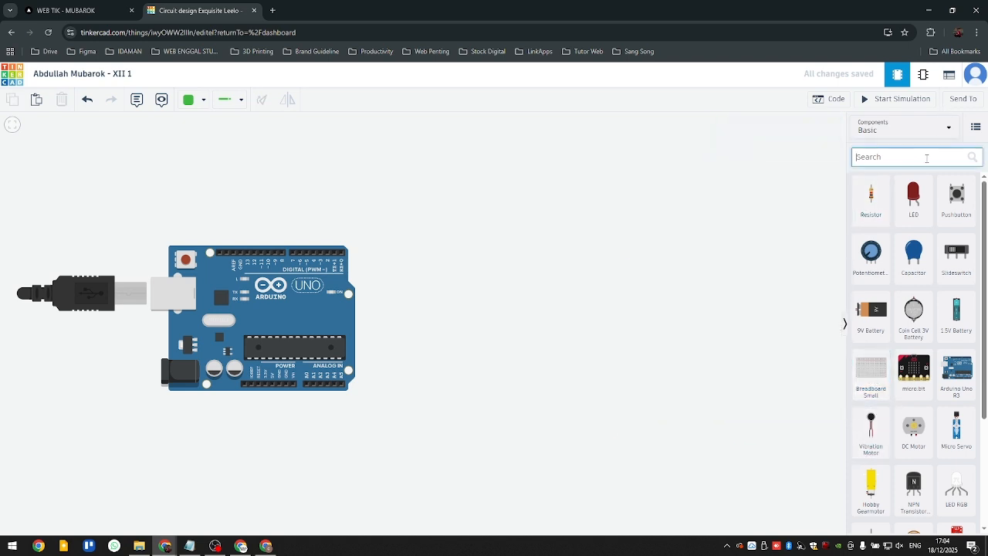
text(BREAD)
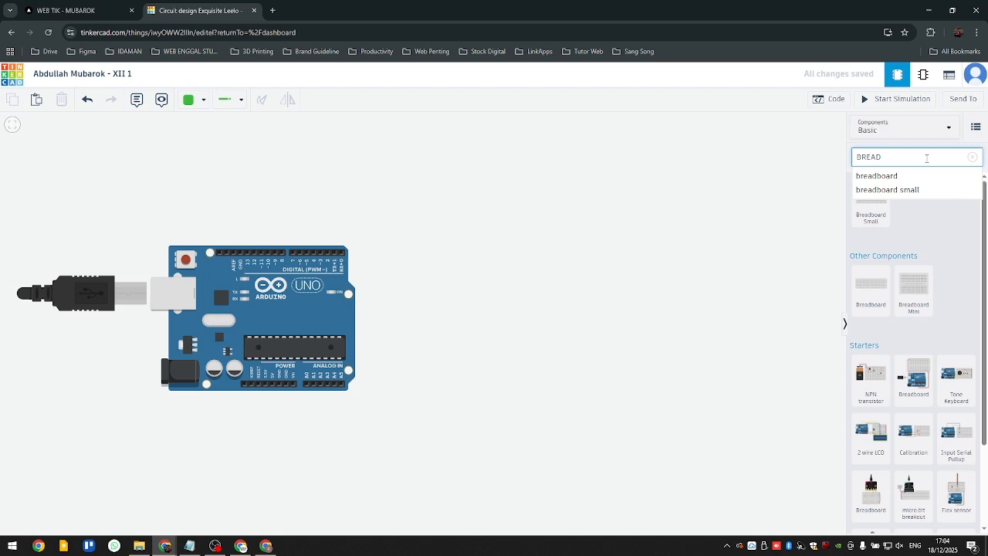
drag(874, 219, 563, 325)
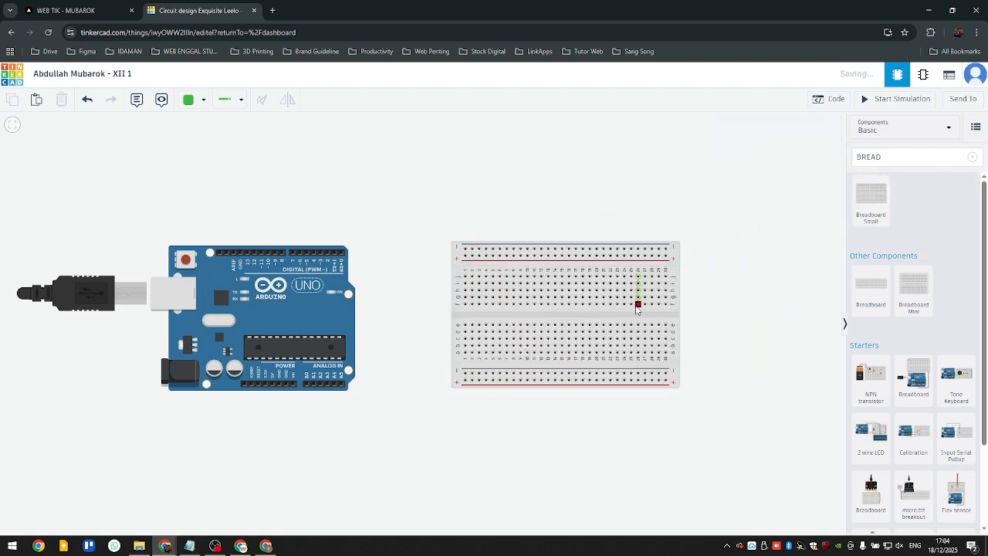
drag(638, 313, 615, 326)
click(562, 222)
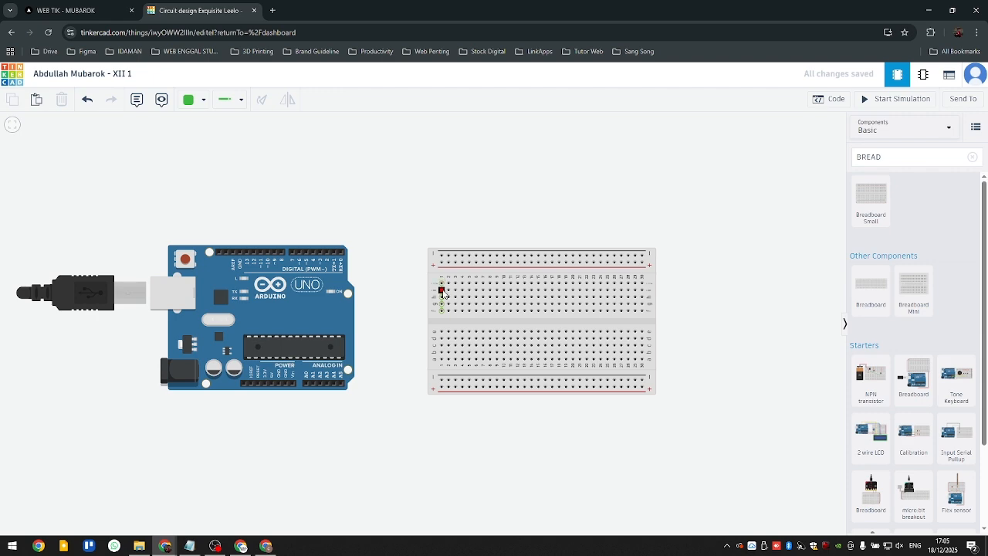
- Inspect the breadboard's rows and columns, and shift the breadboard slightly closer to the Arduino Uno
scroll(440, 293, up, 5)
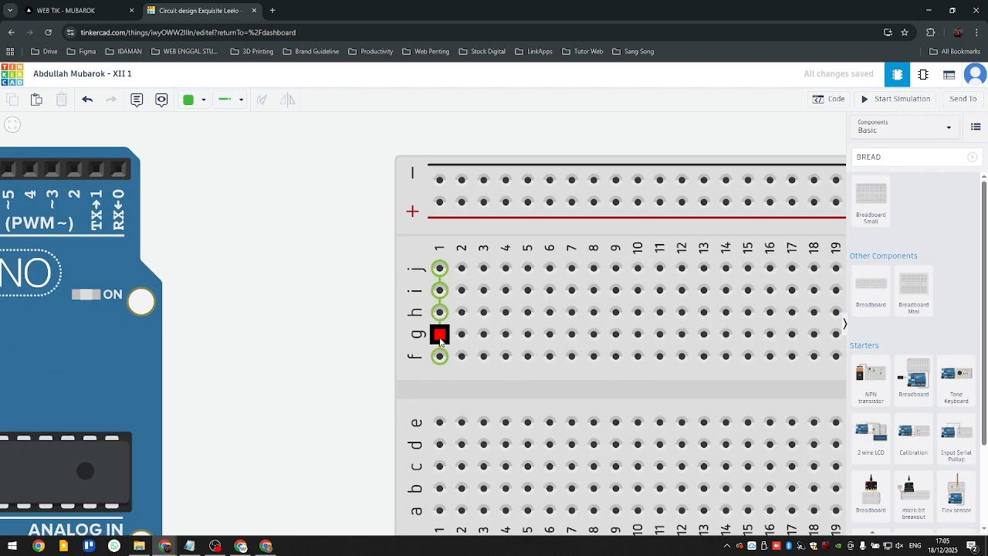
scroll(361, 283, down, 3)
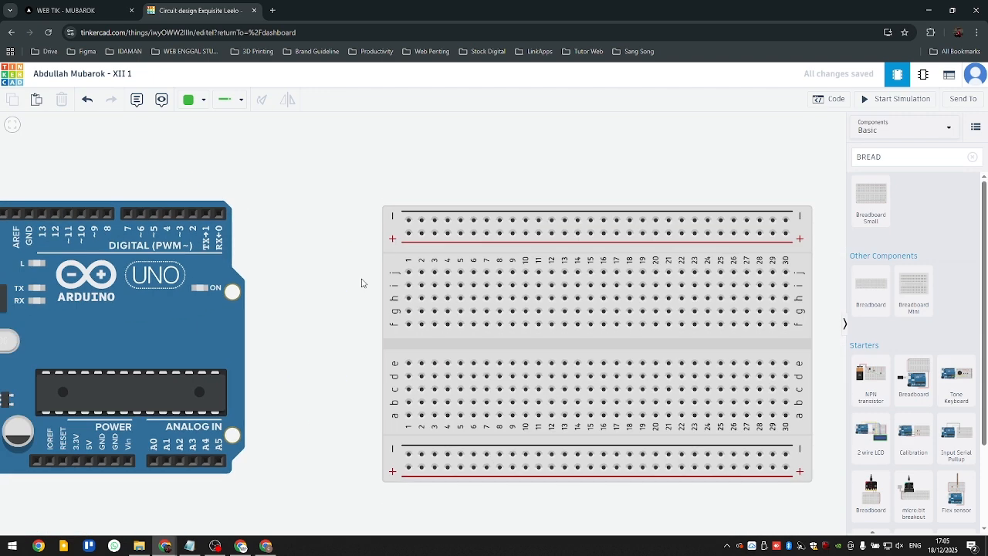
scroll(352, 303, down, 1)
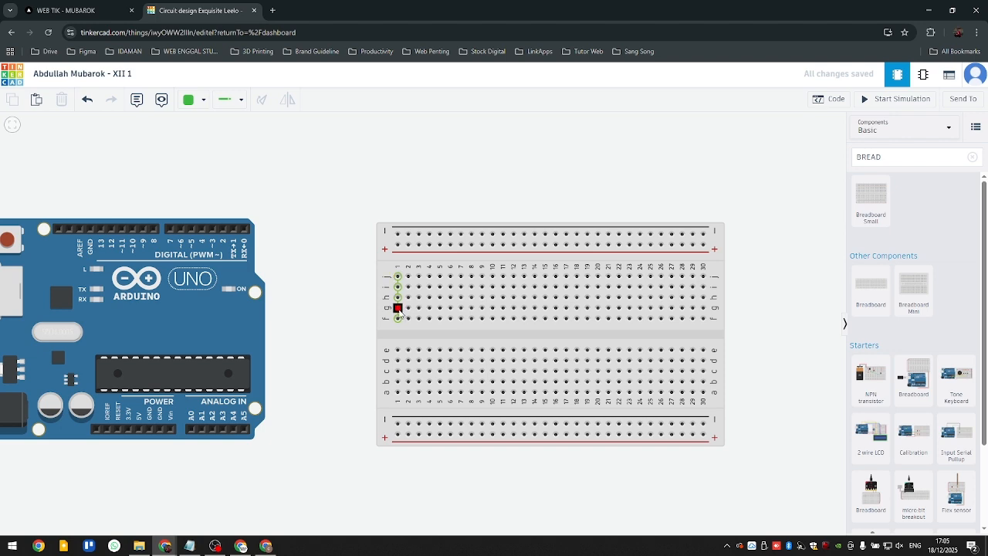
scroll(300, 273, down, 5)
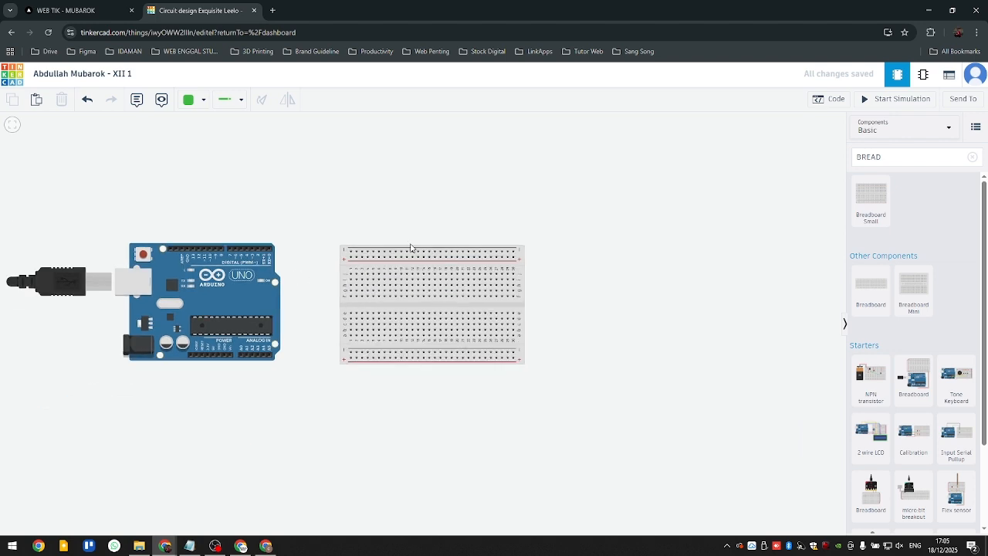
drag(386, 324, 372, 321)
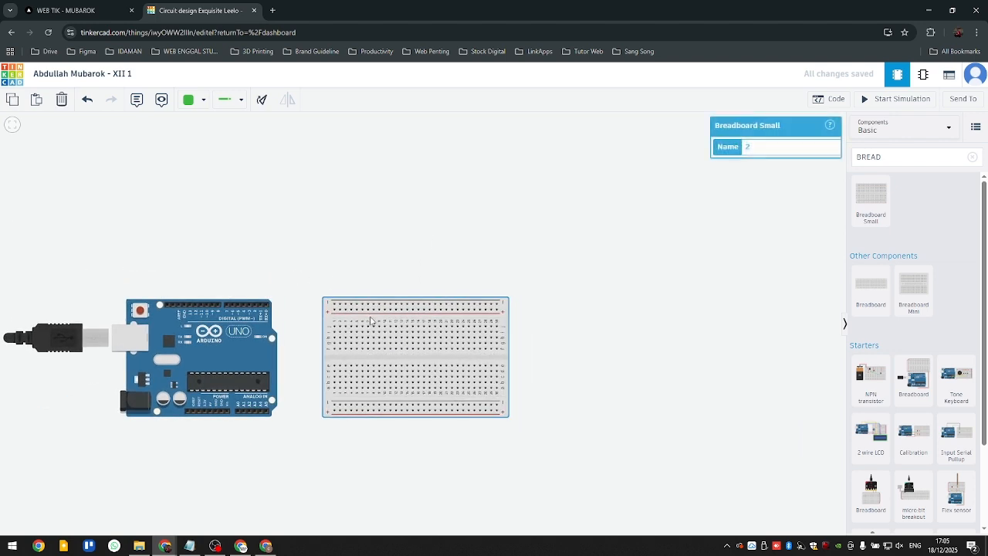
click(379, 234)
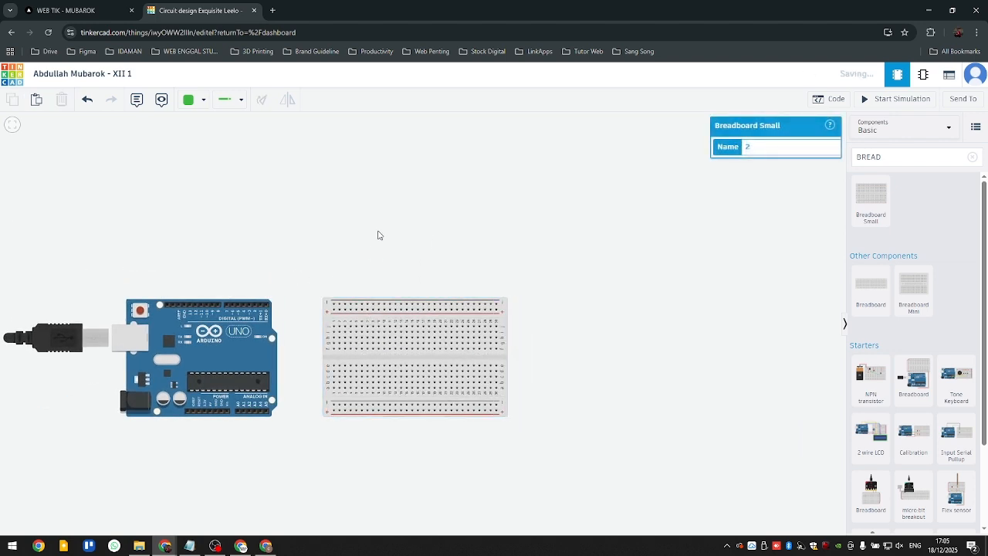
- Search the components for "ultrasonic" and place the four-pin HC-SR04 Ultrasonic Distance Sensor above the breadboard's far end
click(972, 157)
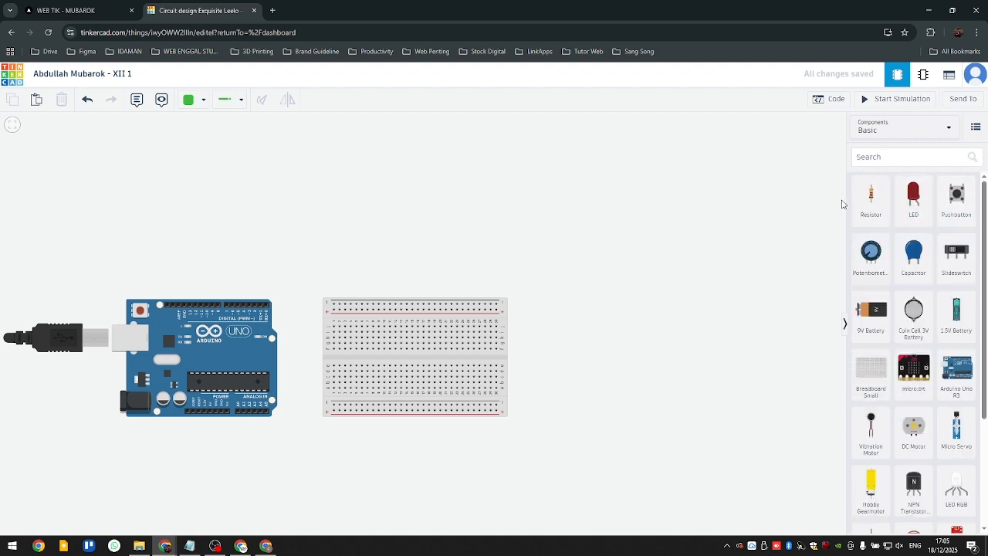
click(891, 153)
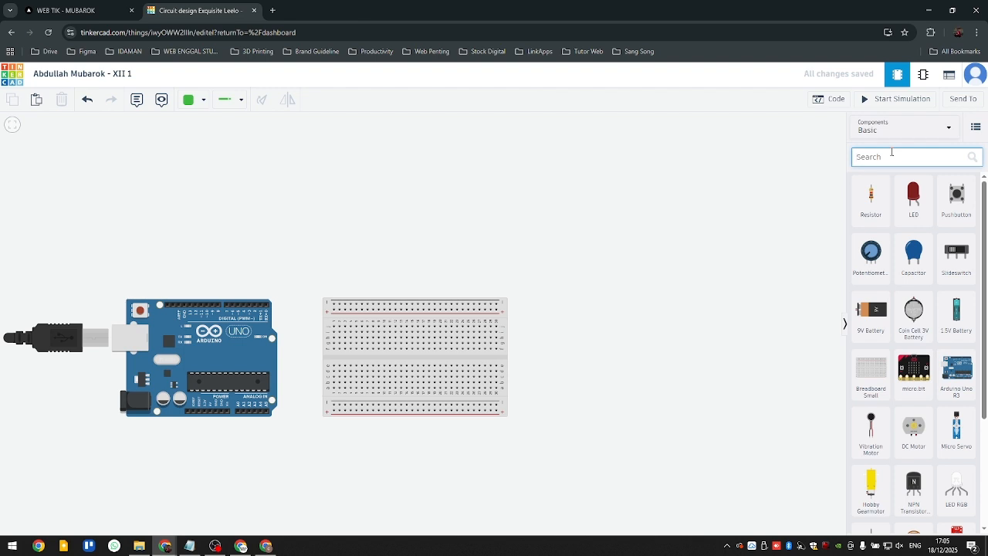
text(ULTRA)
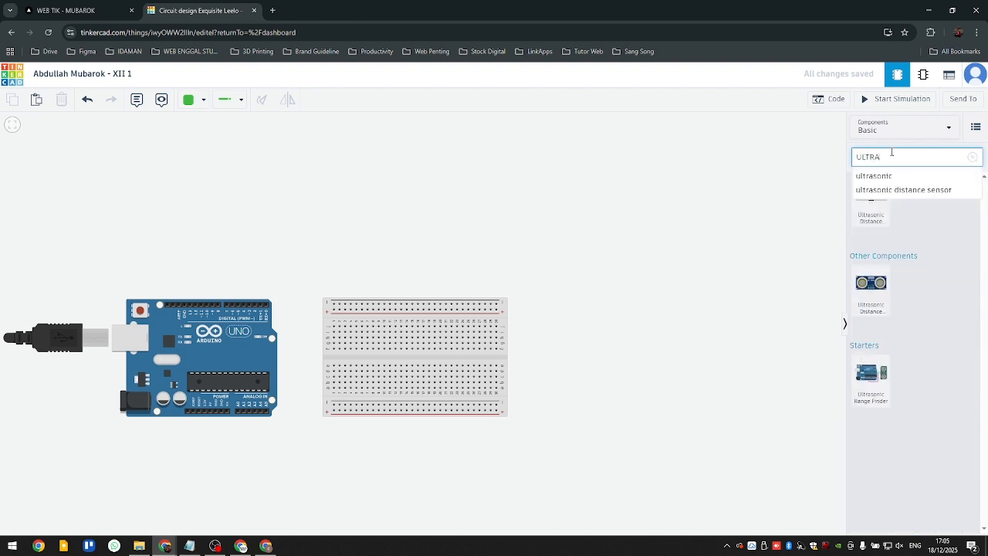
click(908, 177)
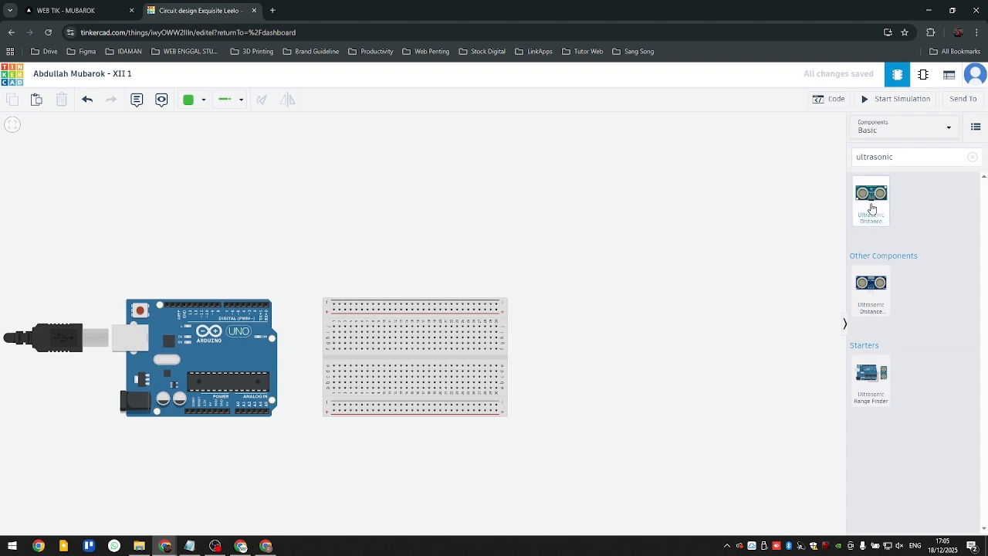
drag(871, 308, 501, 162)
drag(599, 310, 651, 384)
mouse_move(563, 241)
mouse_down()
mouse_move(575, 237)
mouse_move(561, 233)
mouse_up()
click(609, 346)
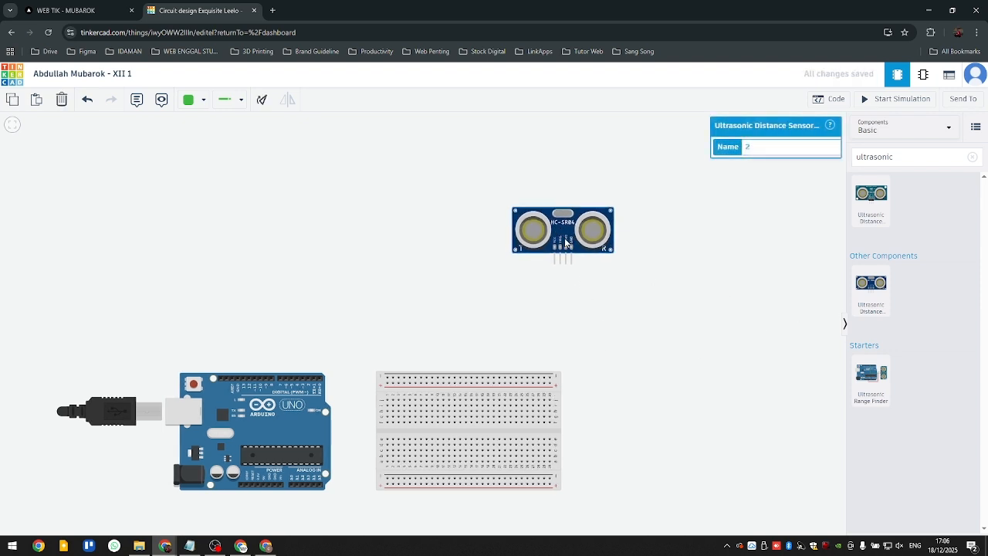
click(519, 301)
click(577, 227)
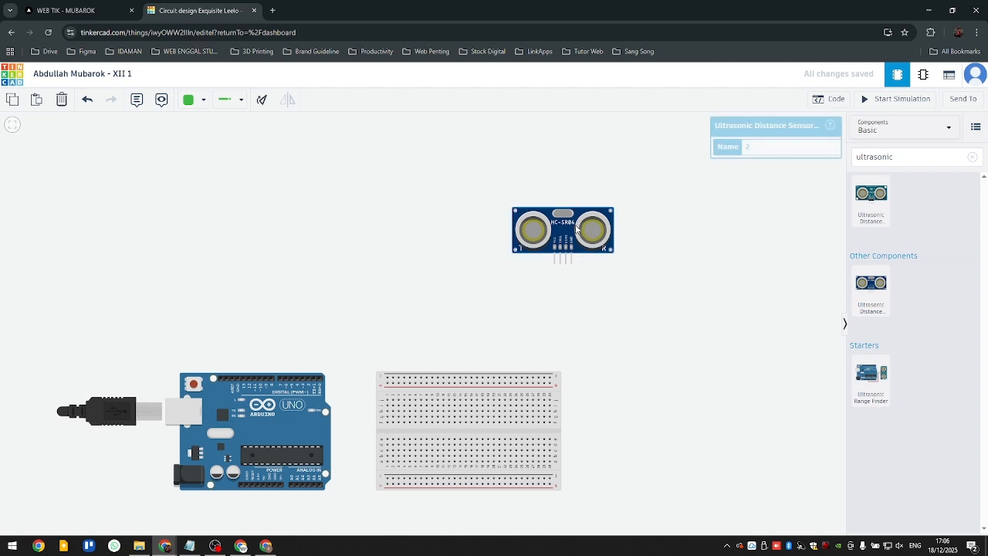
key(ctrl+c)
key(ctrl+v)
drag(576, 240, 386, 234)
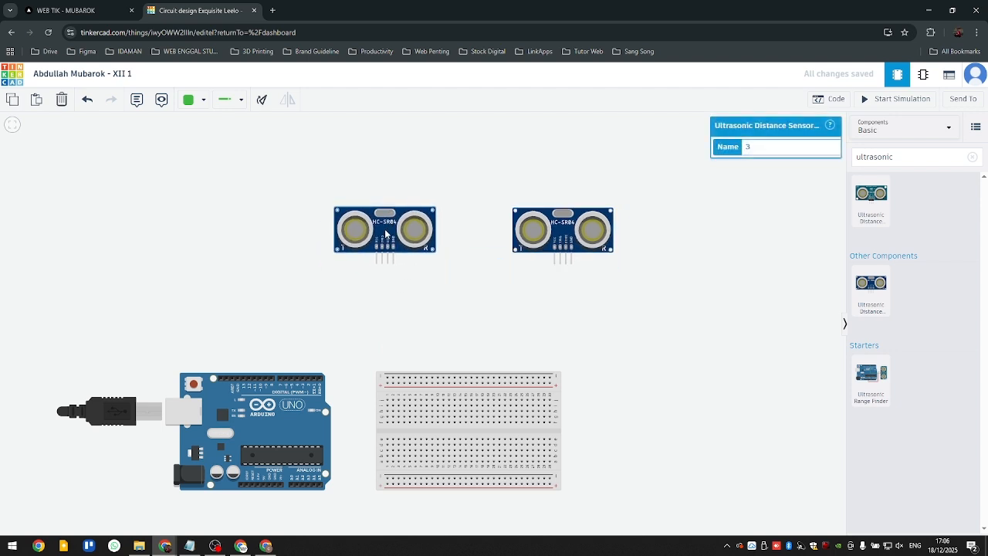
key(Delete)
- Place two more four-pin HC-SR04 ultrasonic sensors to form a spaced row of three above the Arduino and breadboard
drag(871, 285, 396, 237)
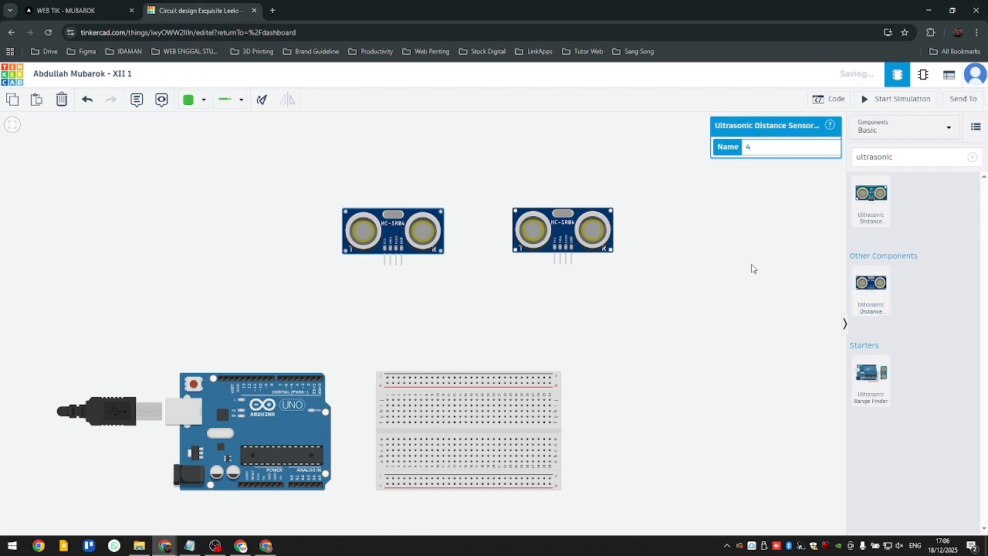
drag(871, 285, 195, 242)
click(664, 342)
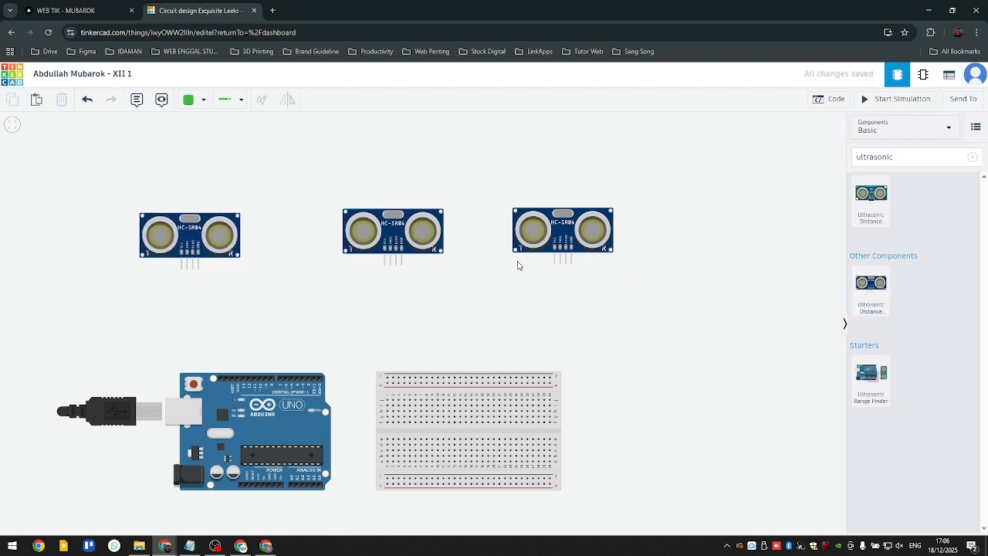
drag(400, 241, 390, 245)
click(586, 176)
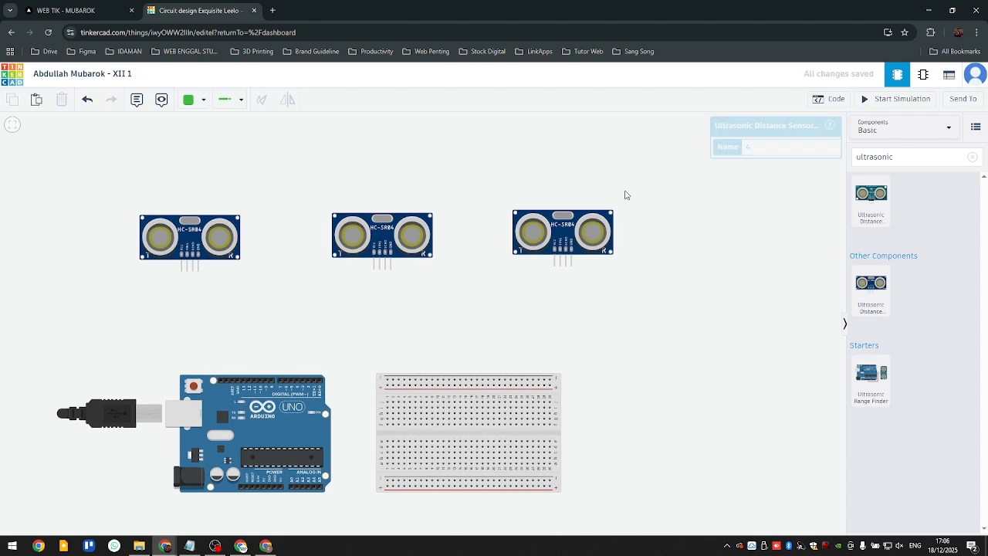
- Clear the component search and place three red LEDs, one just left of each ultrasonic sensor
drag(922, 160, 816, 160)
double_click(945, 157)
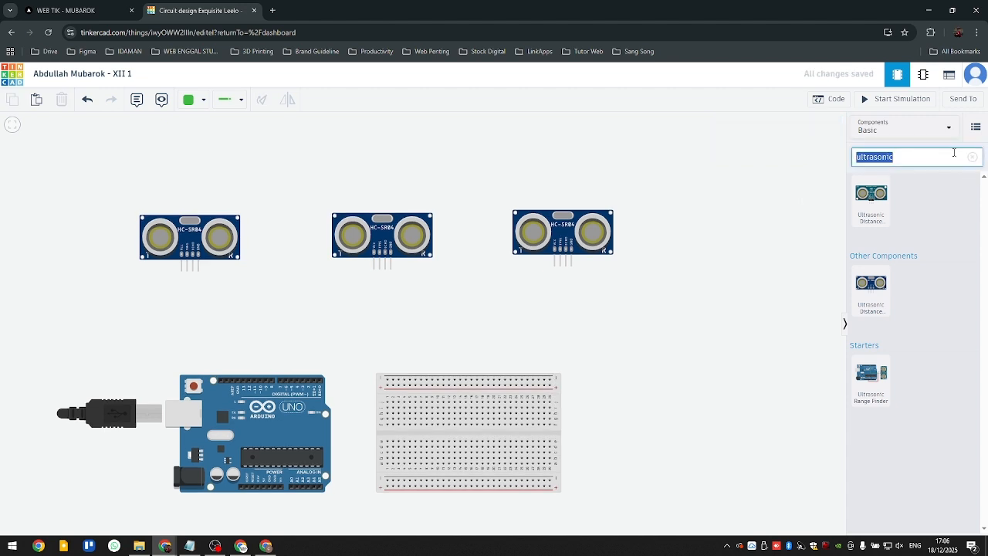
key(BackSpace)
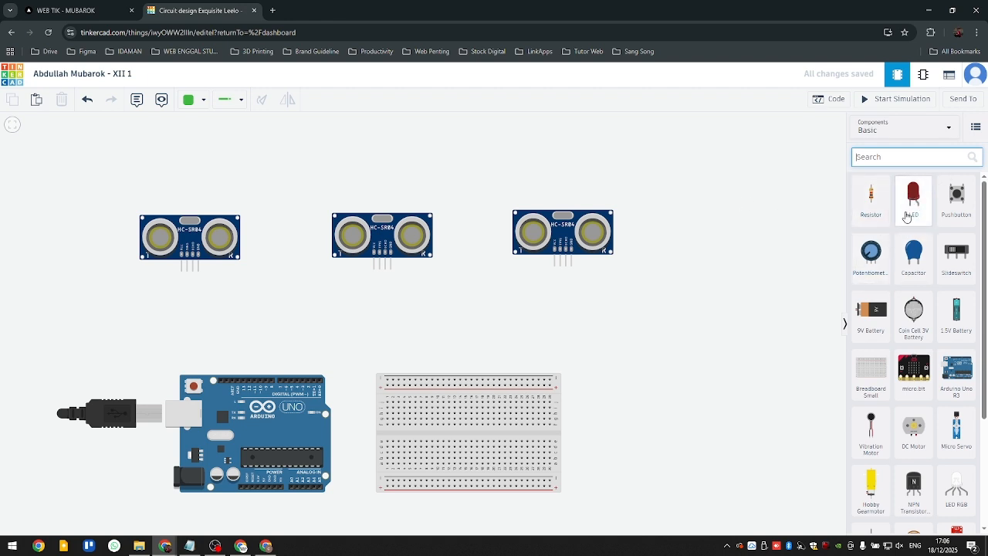
drag(918, 205, 495, 234)
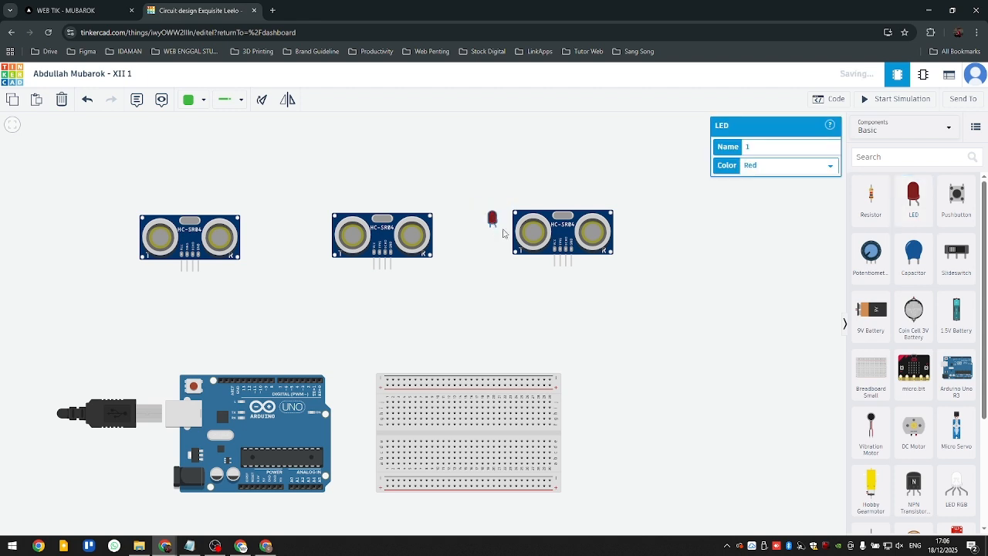
drag(919, 198, 293, 225)
drag(902, 206, 113, 224)
click(219, 199)
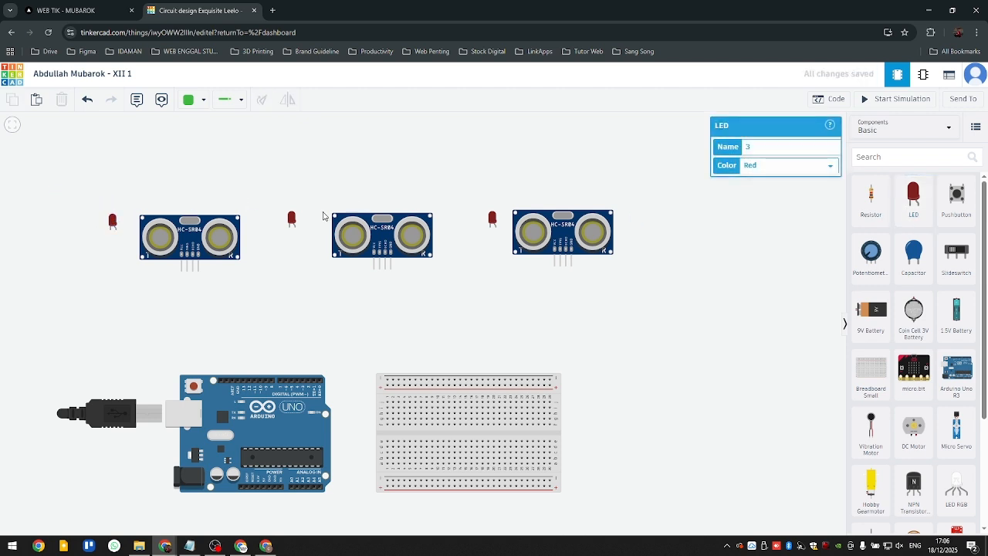
click(293, 225)
click(412, 195)
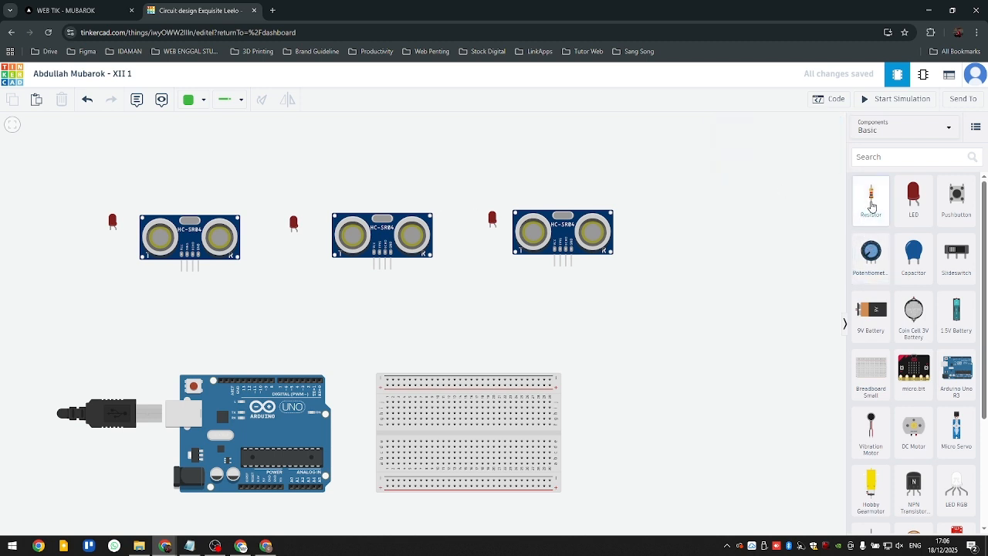
- Place three resistors, one directly below each LED, and leave everything deselected
drag(871, 206, 491, 264)
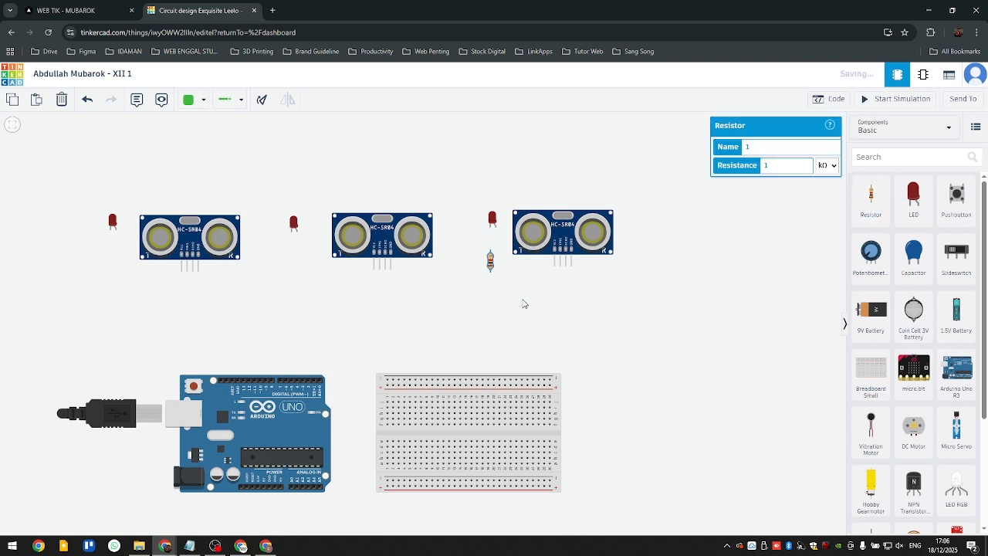
click(522, 302)
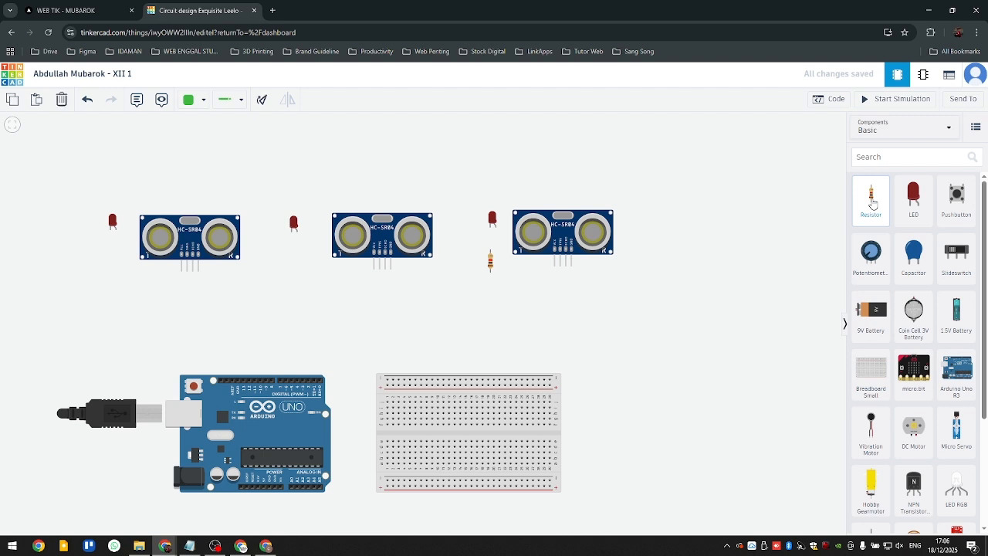
drag(873, 204, 293, 260)
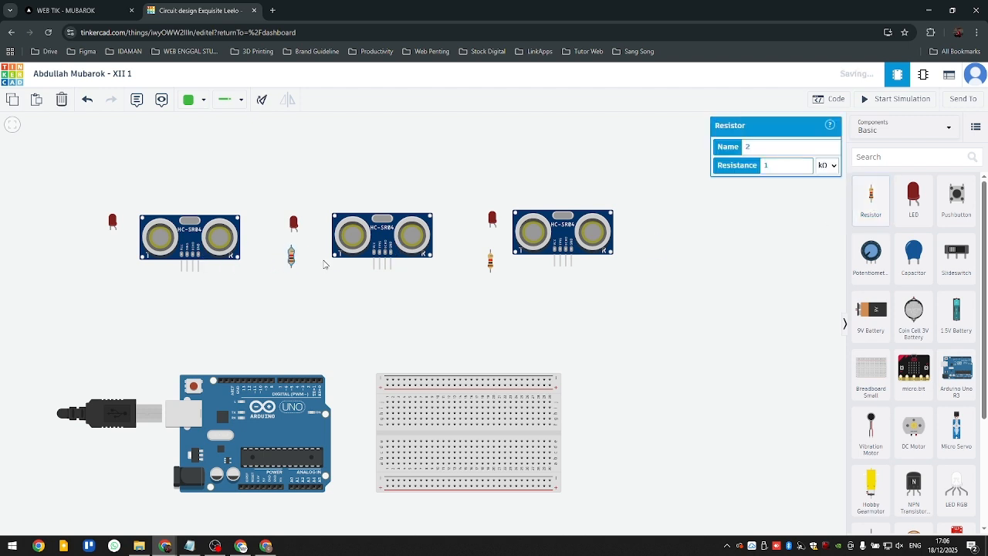
drag(868, 206, 109, 259)
click(375, 332)
scroll(389, 308, down, 2)
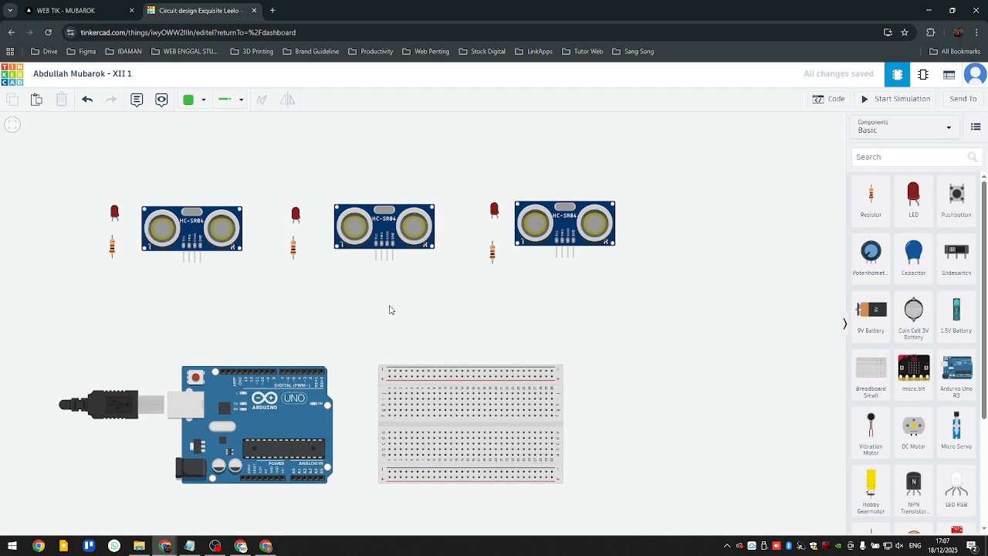
scroll(463, 302, down, 1)
scroll(436, 300, up, 1)
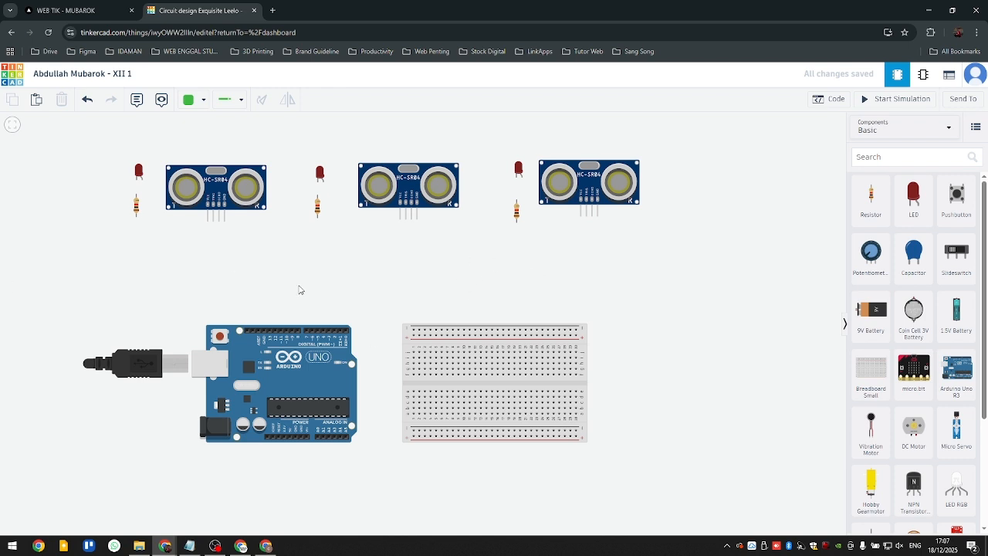
drag(590, 251, 591, 260)
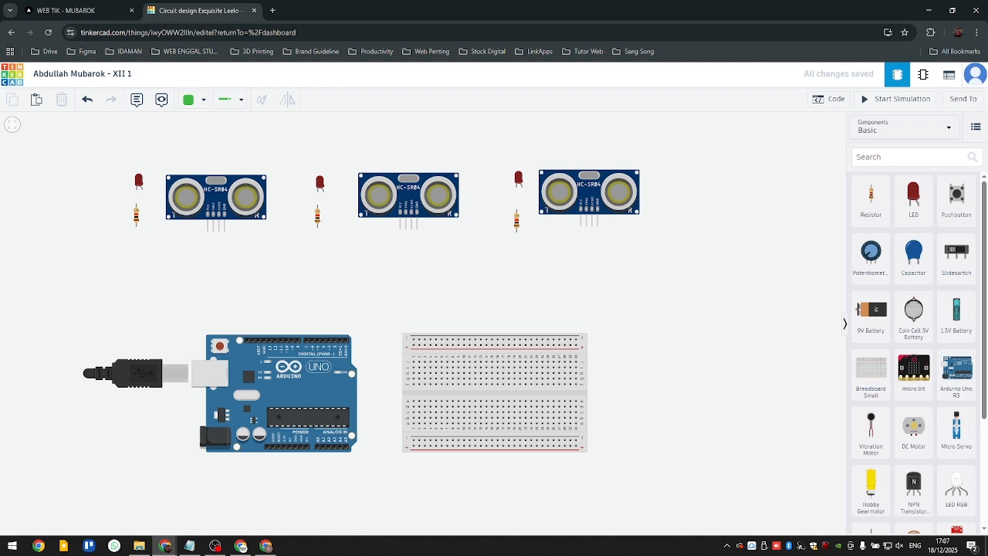
drag(250, 305, 325, 319)
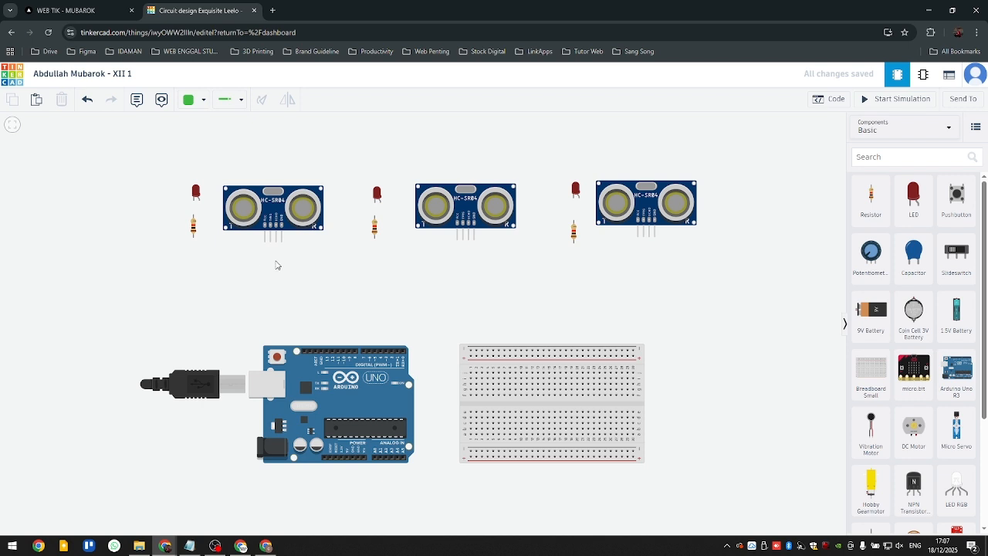
drag(373, 480, 342, 439)
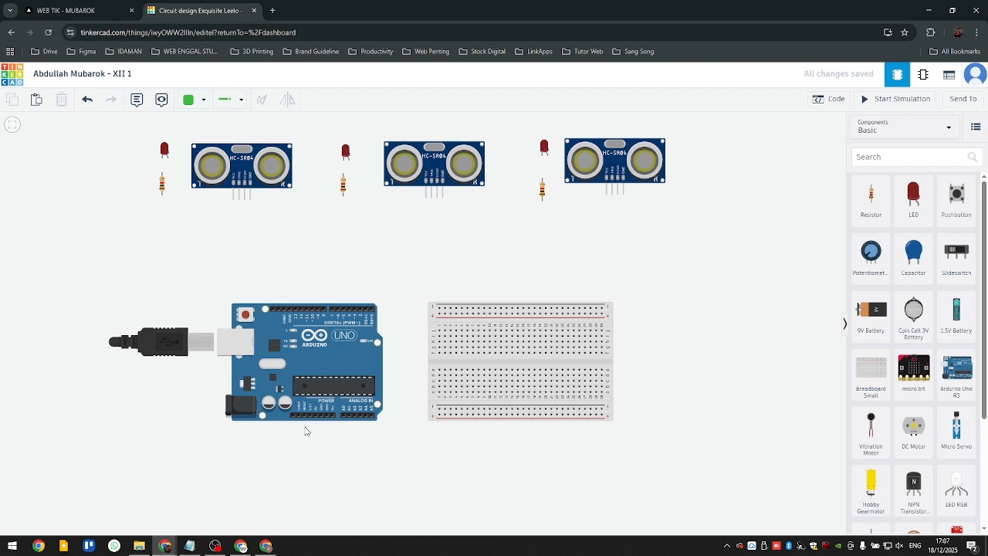
- Wire the Arduino's 5V pin to the breadboard's lower positive rail at column 1, routed below both boards with a straightened corner
scroll(320, 430, up, 5)
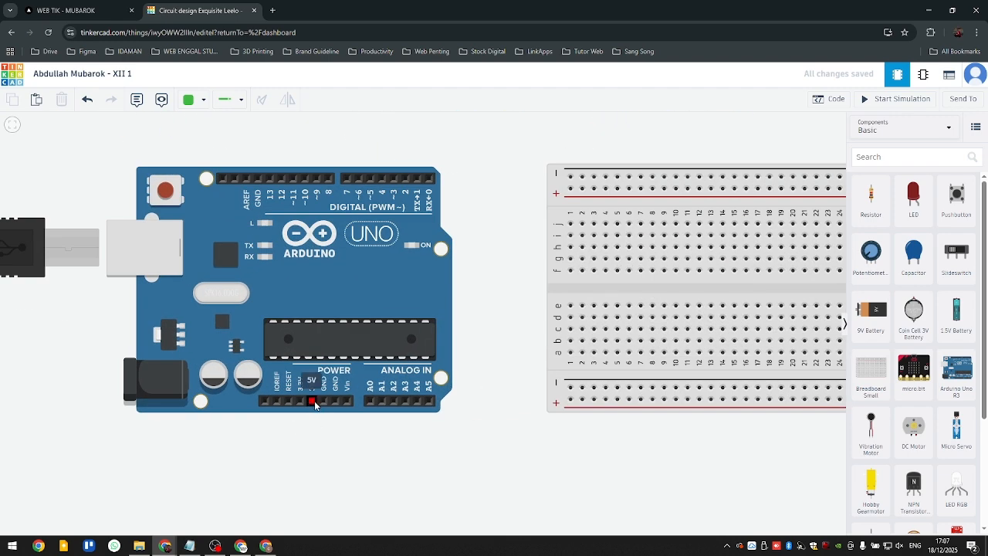
scroll(347, 450, right, 2)
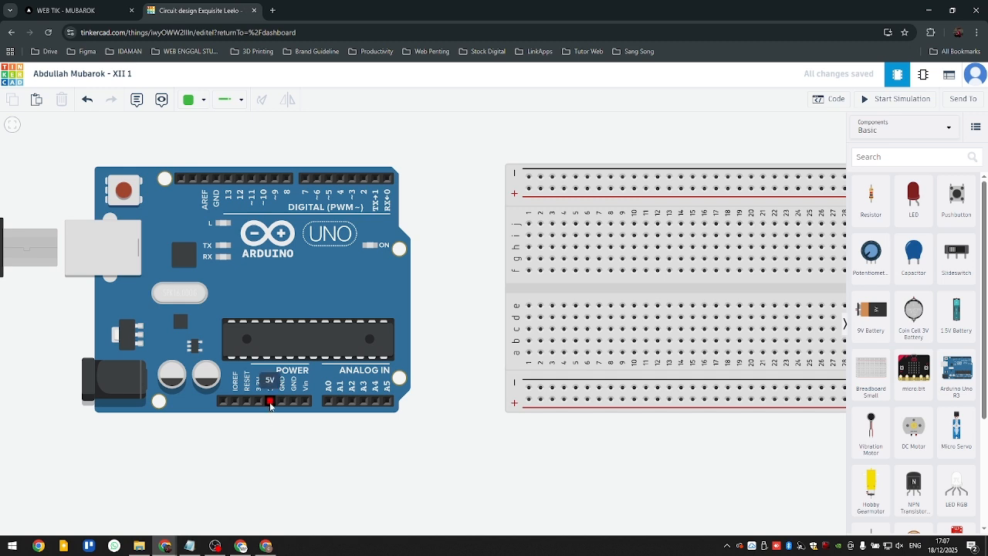
click(271, 402)
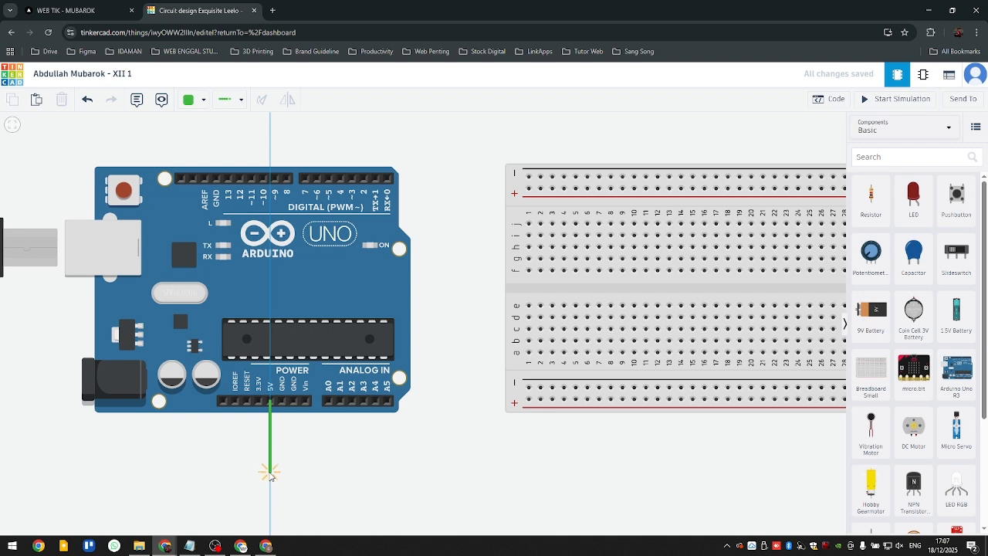
click(270, 473)
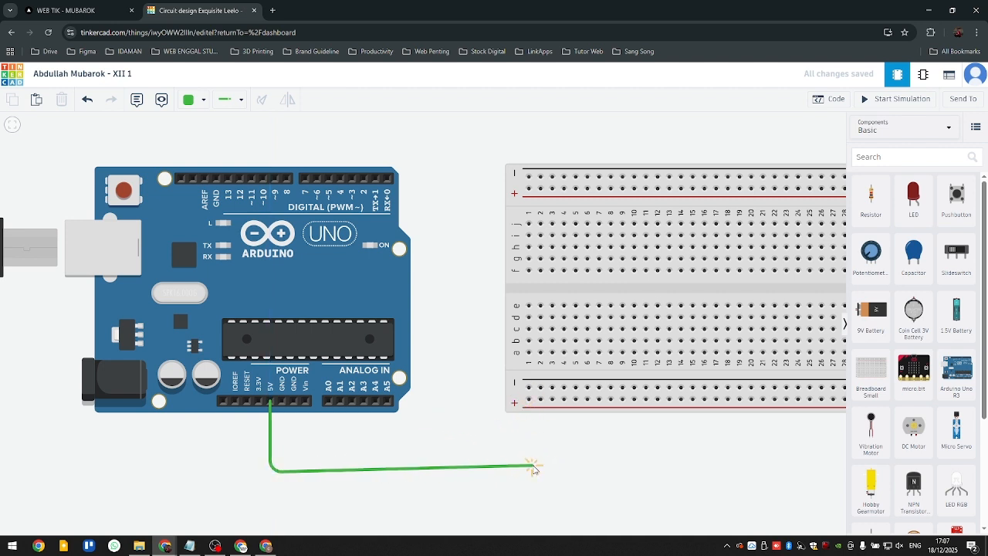
click(534, 473)
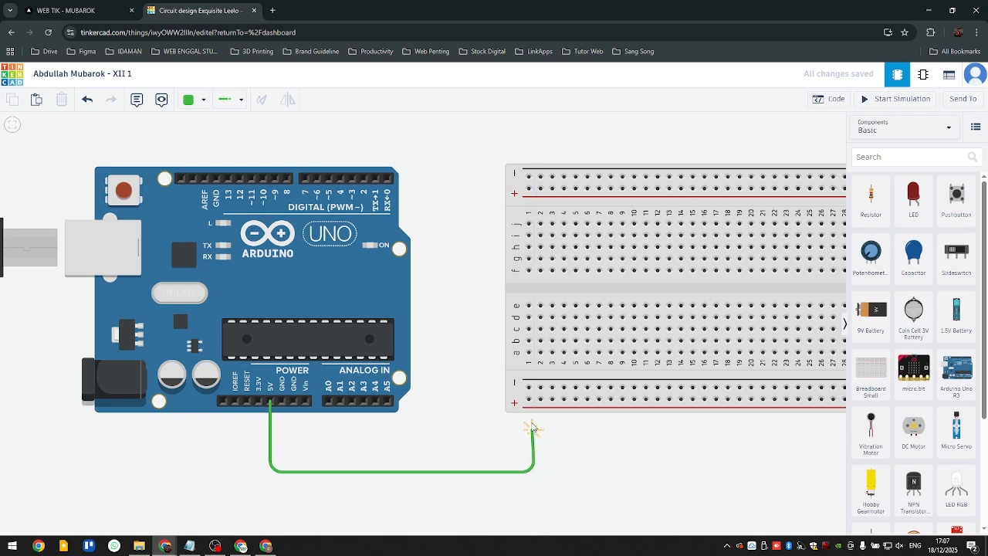
click(529, 400)
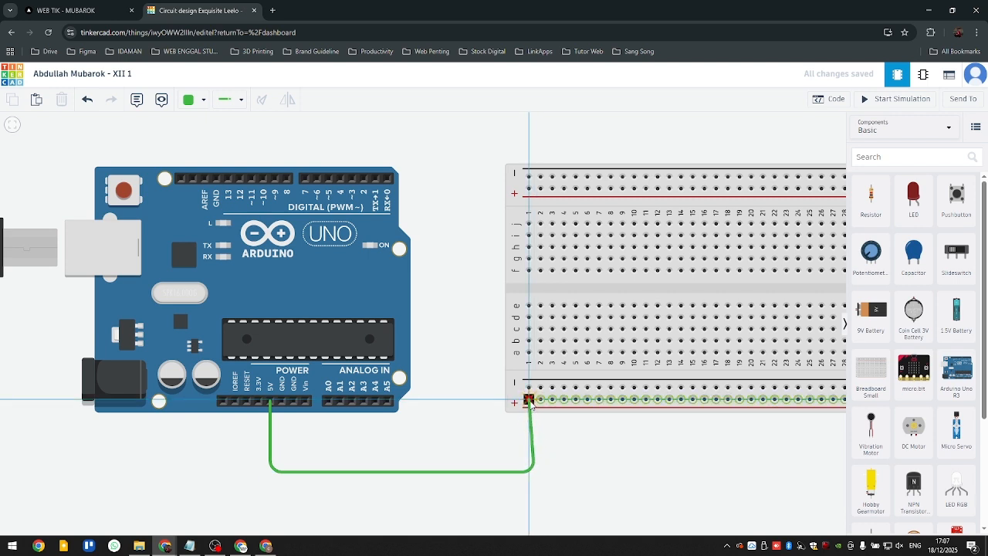
click(530, 401)
drag(534, 472, 530, 472)
click(366, 437)
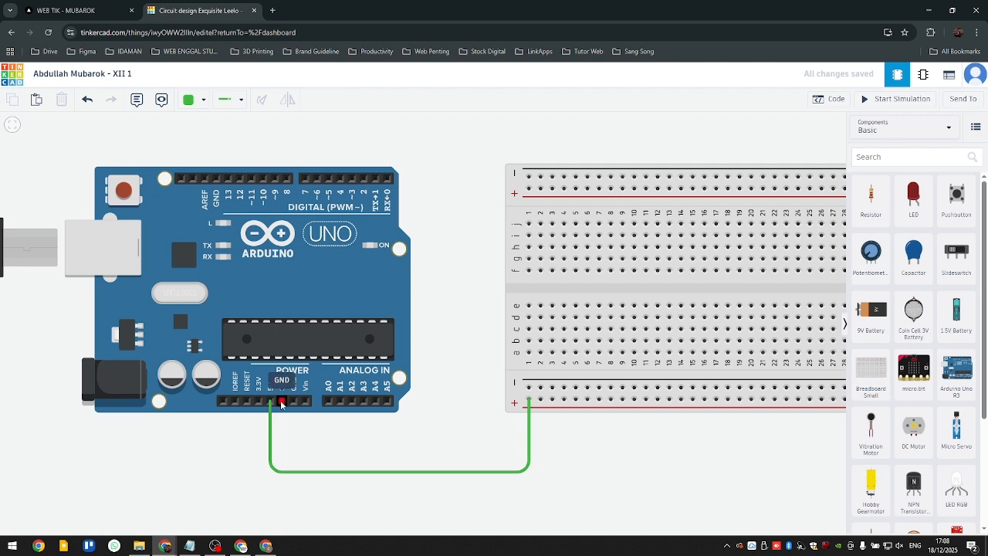
- Wire the Arduino's GND pin next to 5V to the lower negative rail at column 2, routed beneath the 5V wire with its corner straightened
click(282, 403)
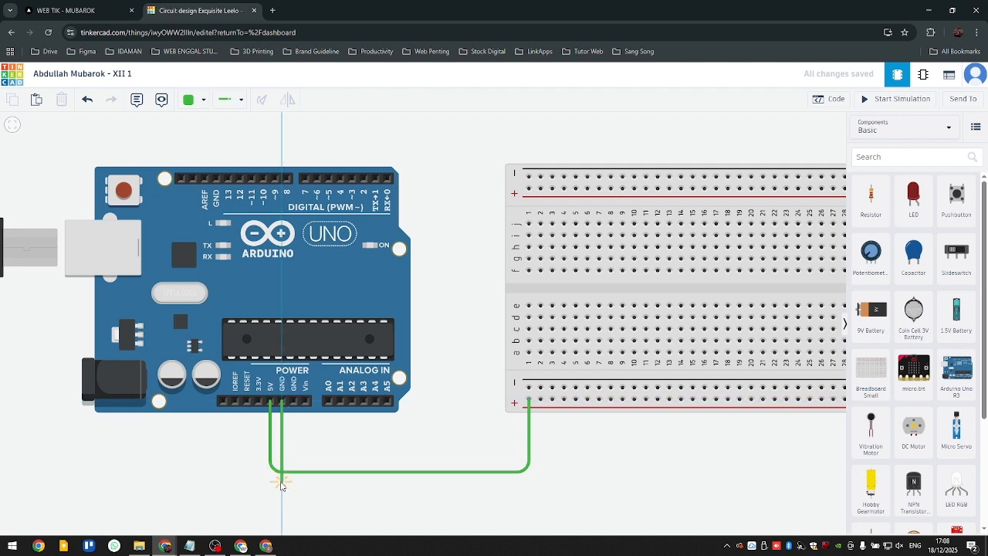
click(281, 486)
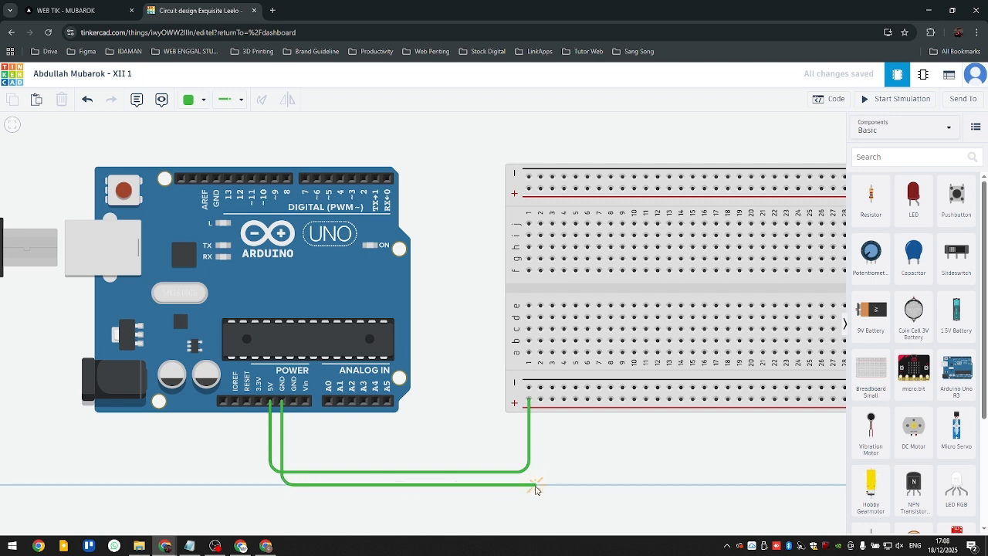
click(546, 484)
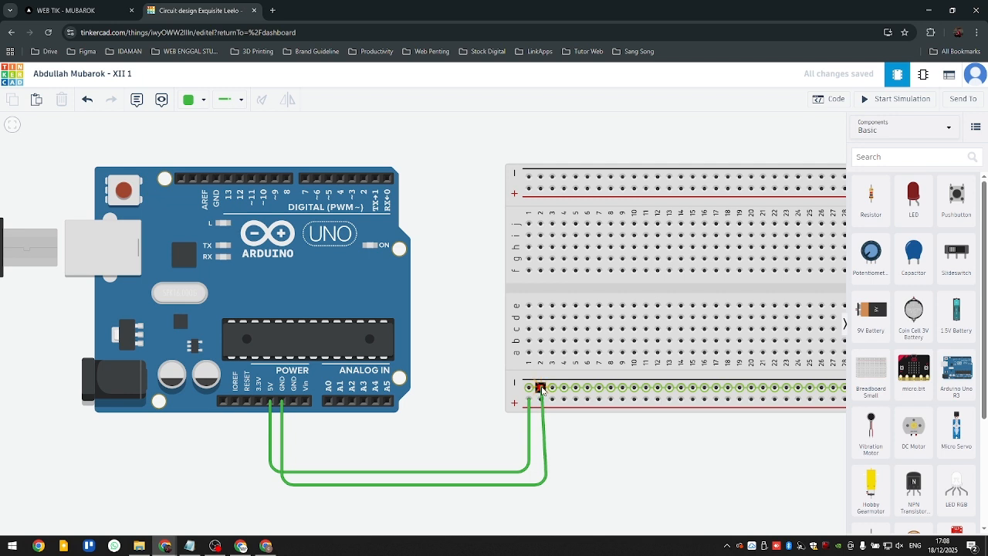
click(542, 389)
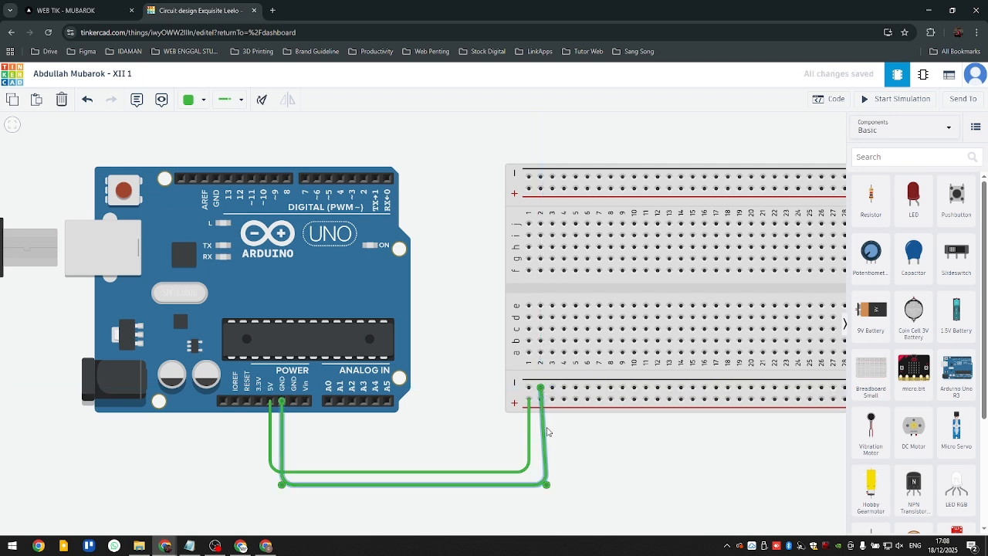
drag(547, 486, 543, 484)
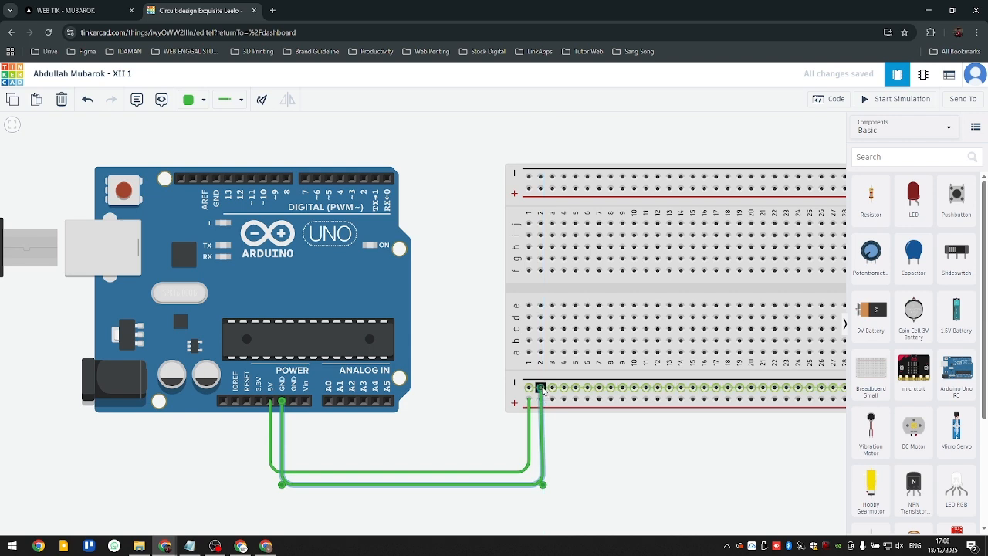
- Deselect the ground wire and examine the pin labels on the first ultrasonic sensor and the breadboard's lower power rails
click(552, 422)
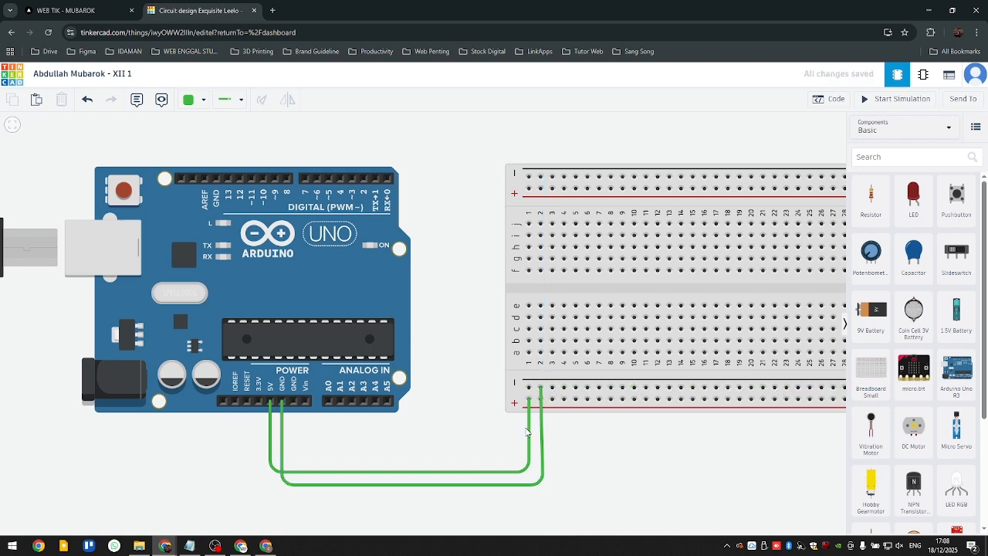
scroll(401, 435, down, 5)
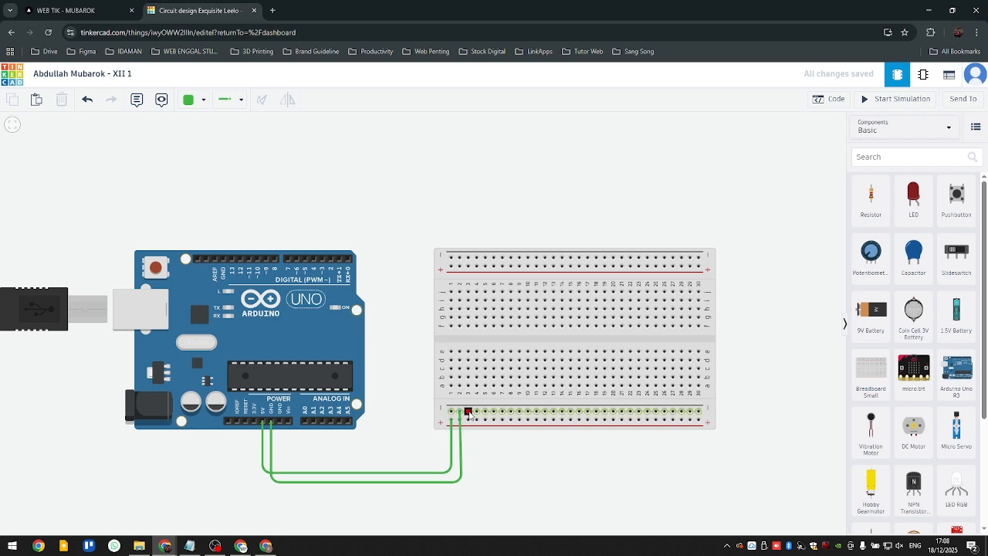
scroll(370, 226, down, 3)
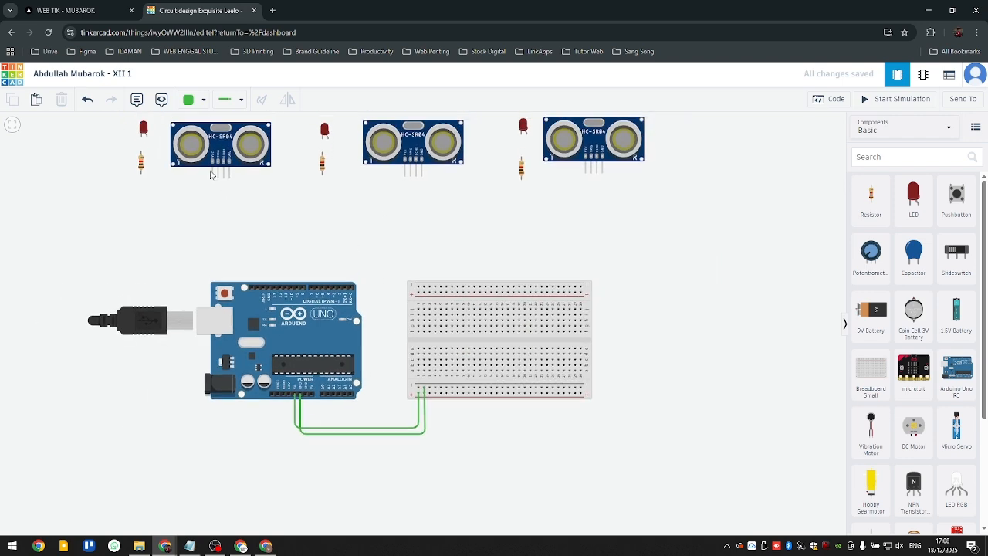
click(222, 144)
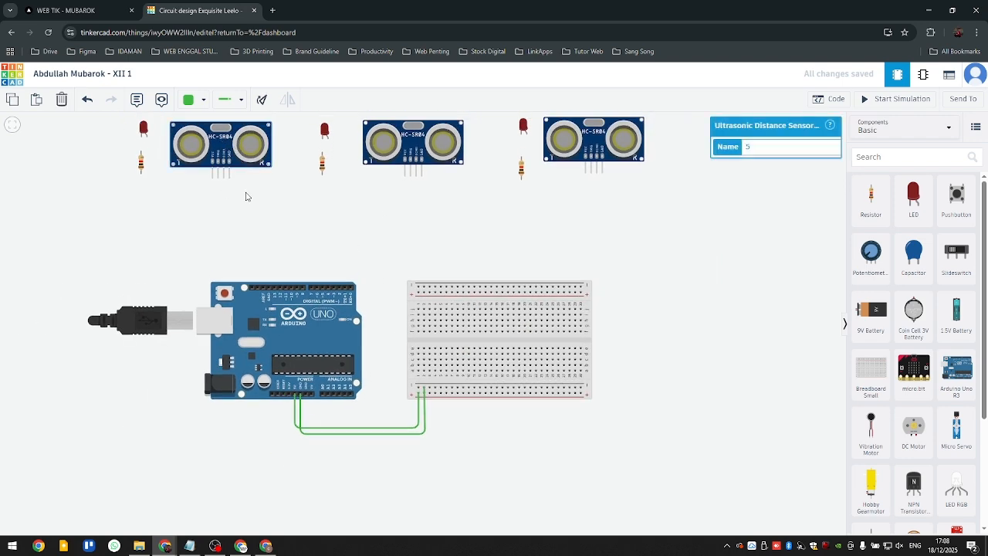
scroll(246, 197, up, 1)
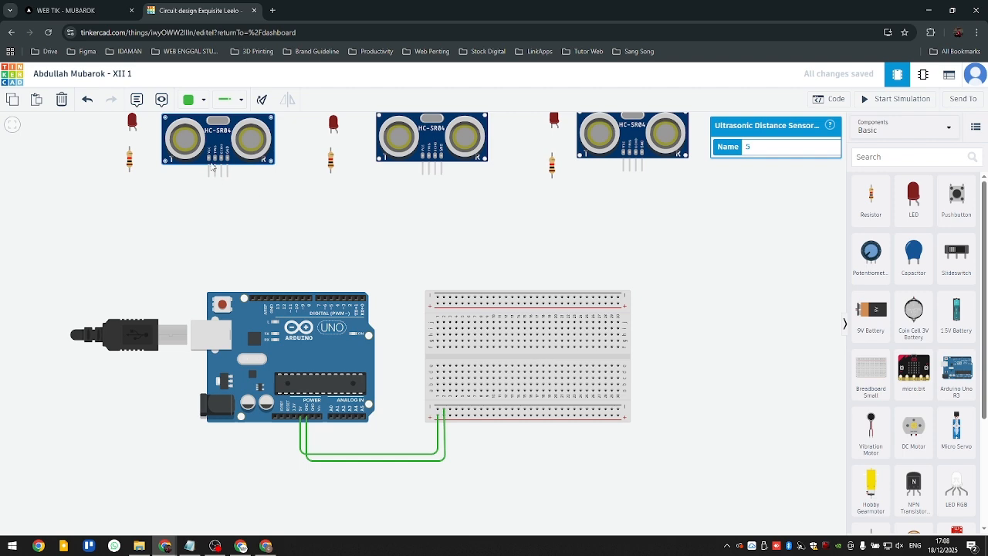
scroll(213, 164, up, 4)
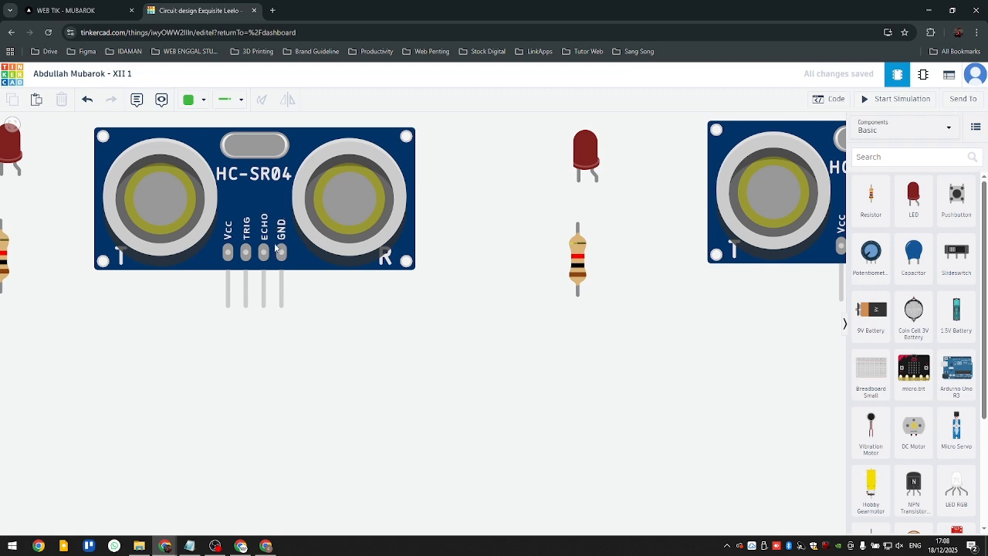
scroll(293, 278, down, 4)
drag(381, 308, 326, 112)
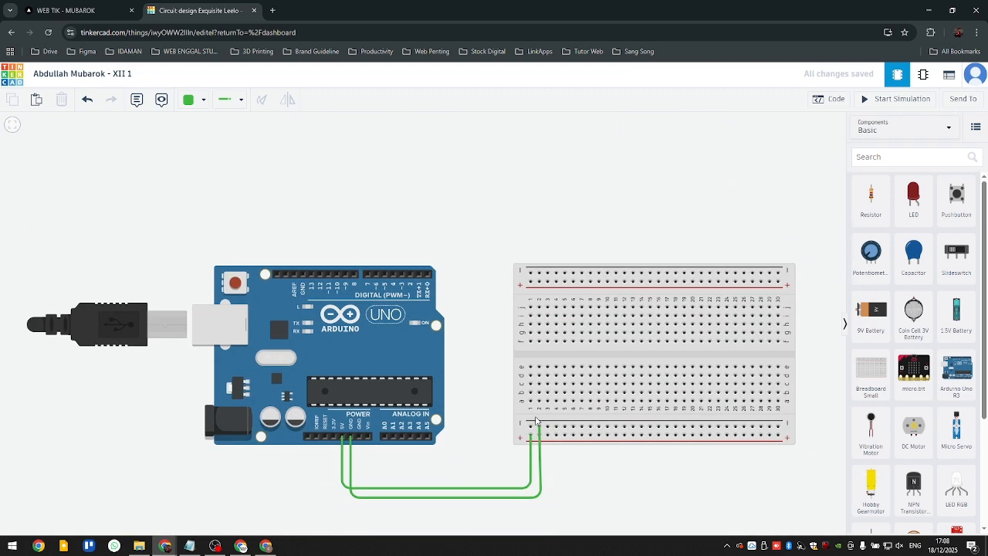
scroll(414, 281, down, 3)
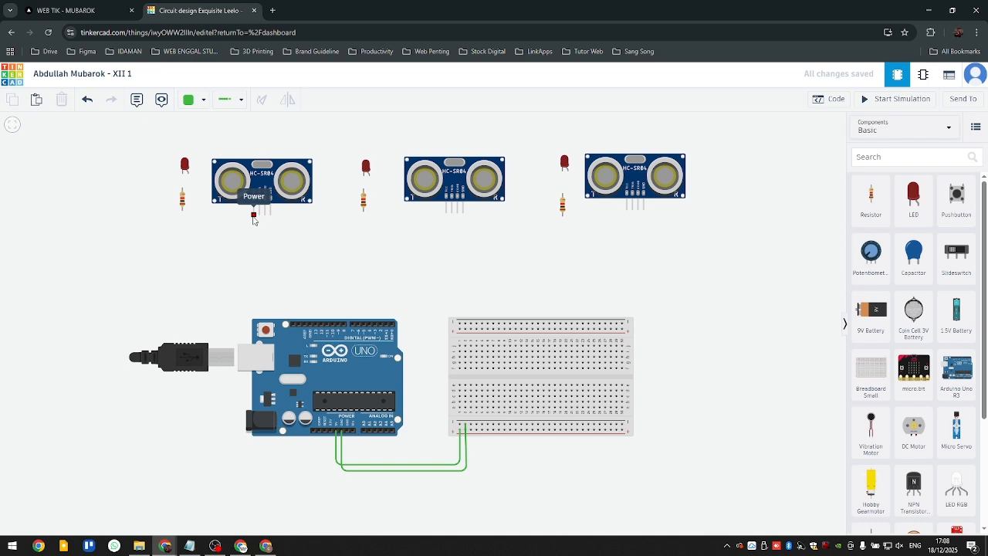
- Wire the first ultrasonic sensor's VCC pin to the lower positive rail at column 3, routed between the boards and beneath the existing wires
click(253, 217)
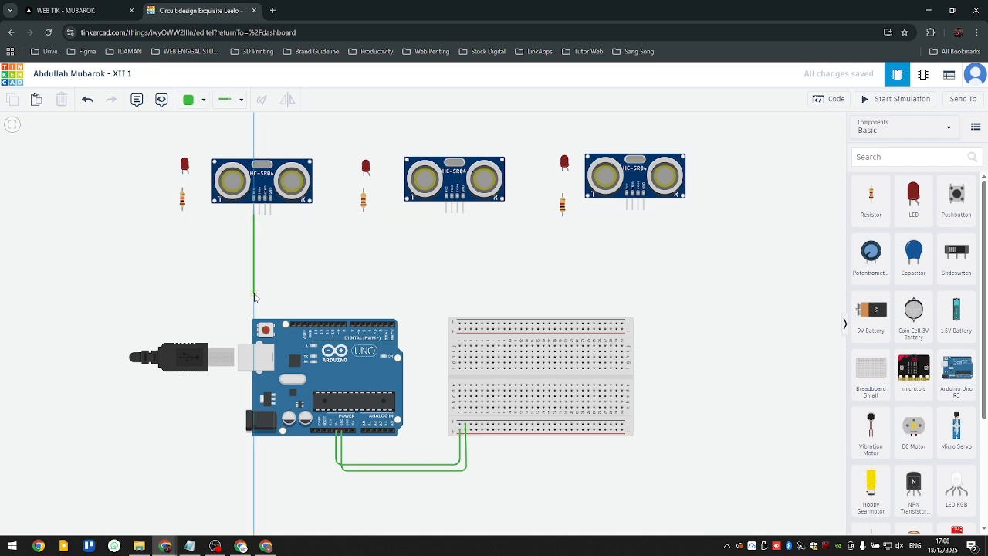
click(255, 294)
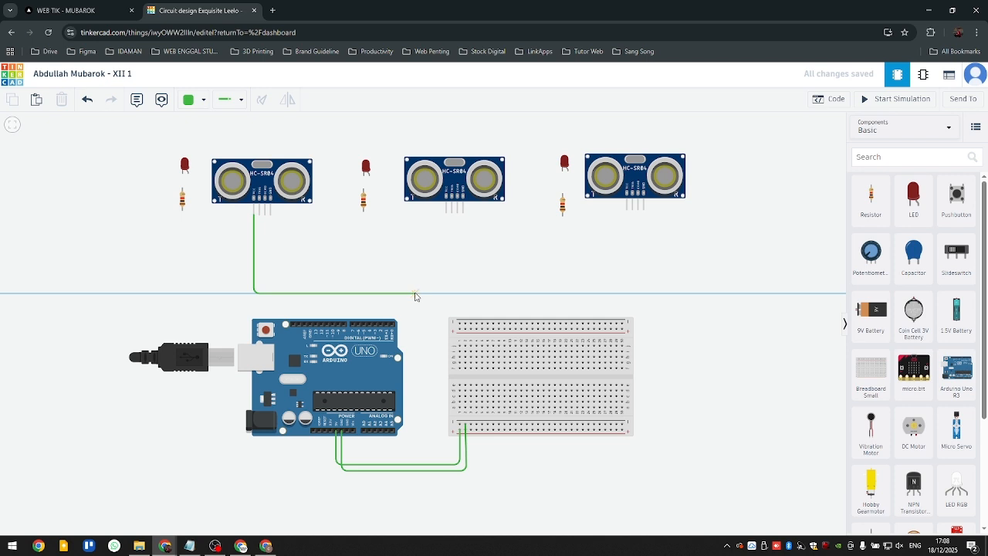
click(414, 295)
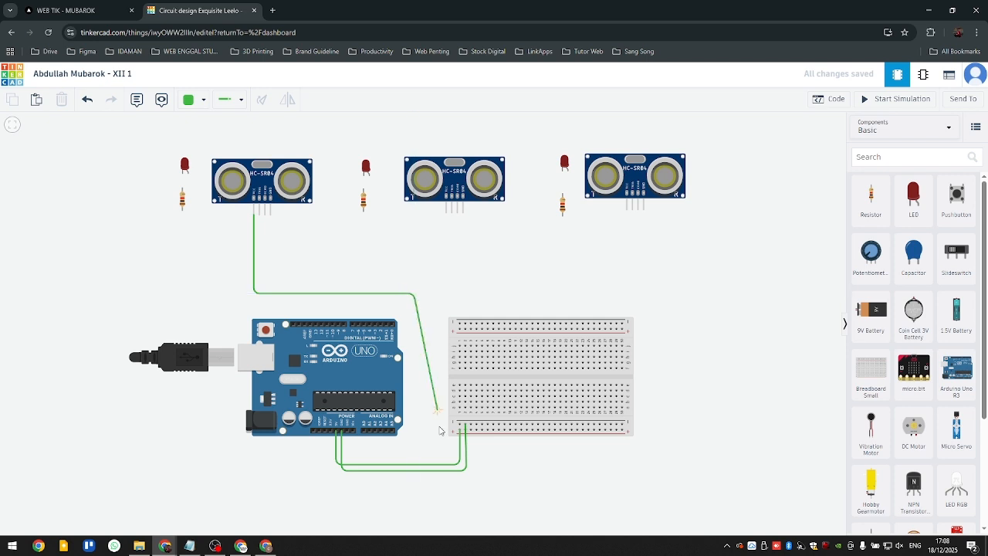
click(415, 482)
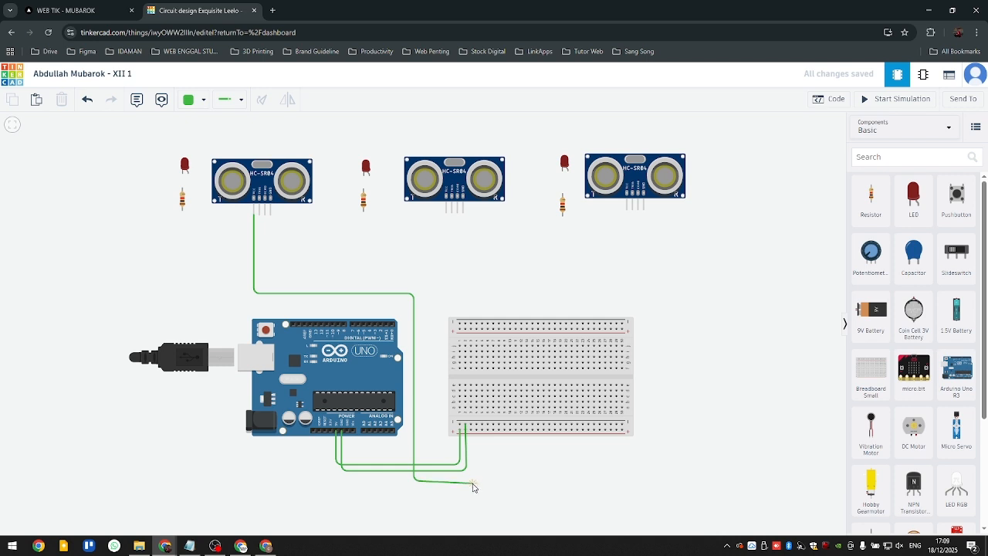
click(473, 482)
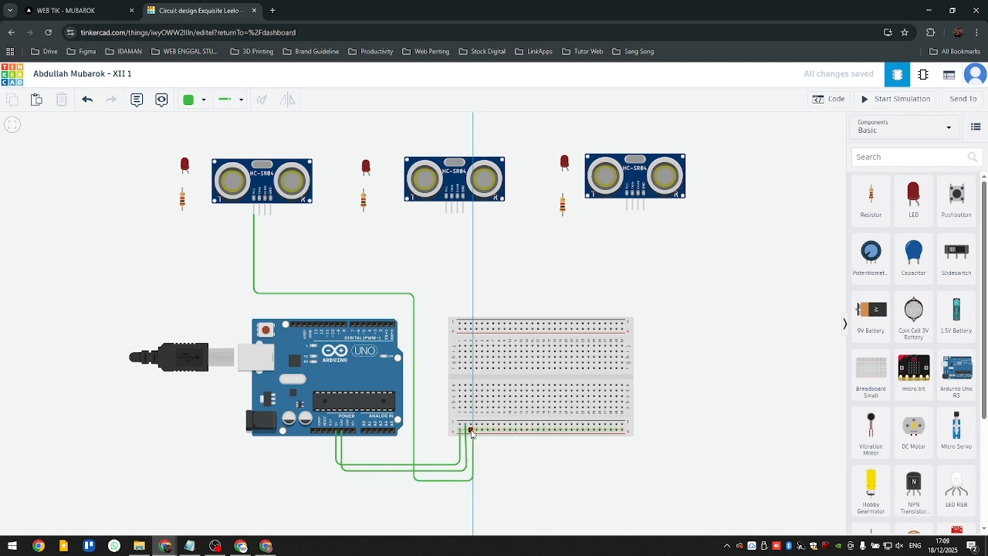
click(472, 431)
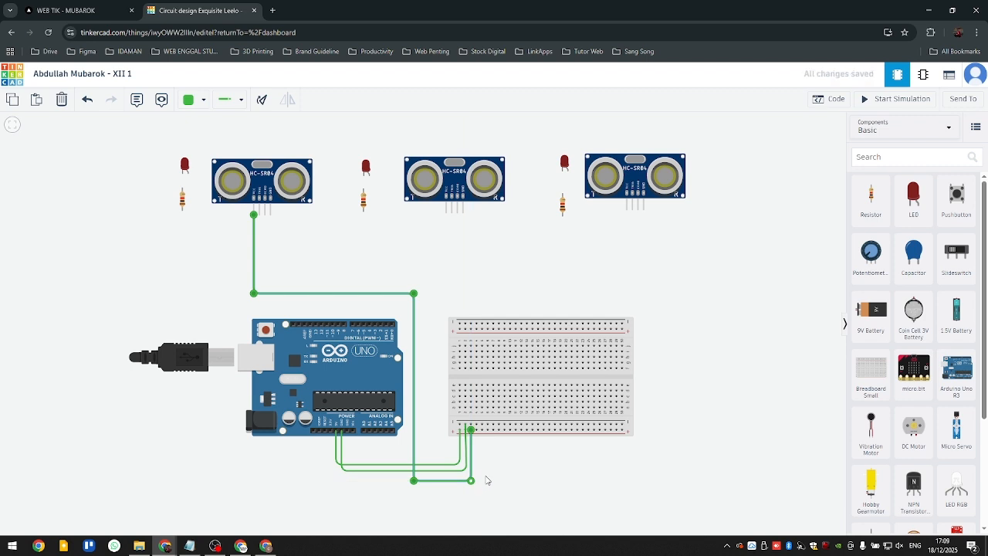
click(279, 230)
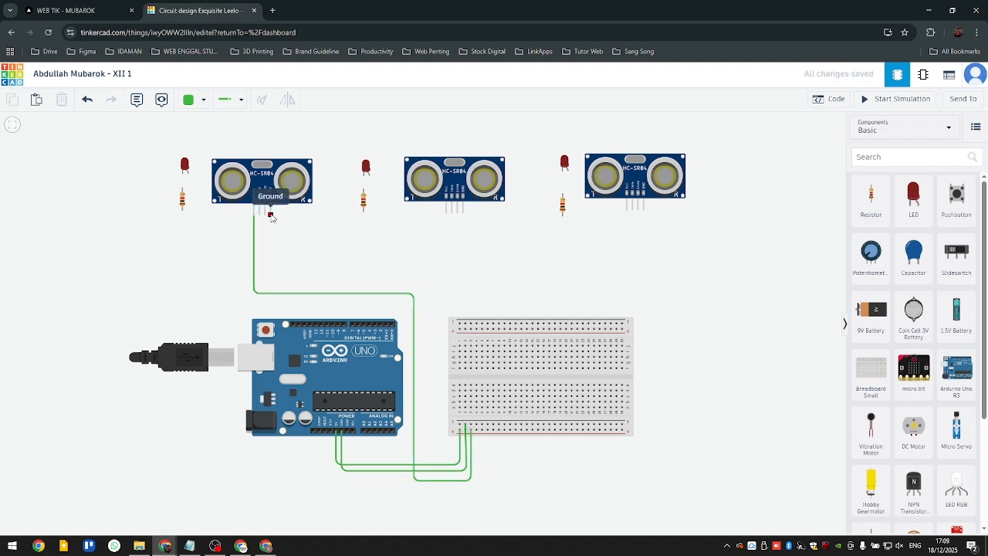
- Wire the first sensor's GND pin to the lower negative rail at column 4, routed between the boards and below the VCC wire
click(271, 217)
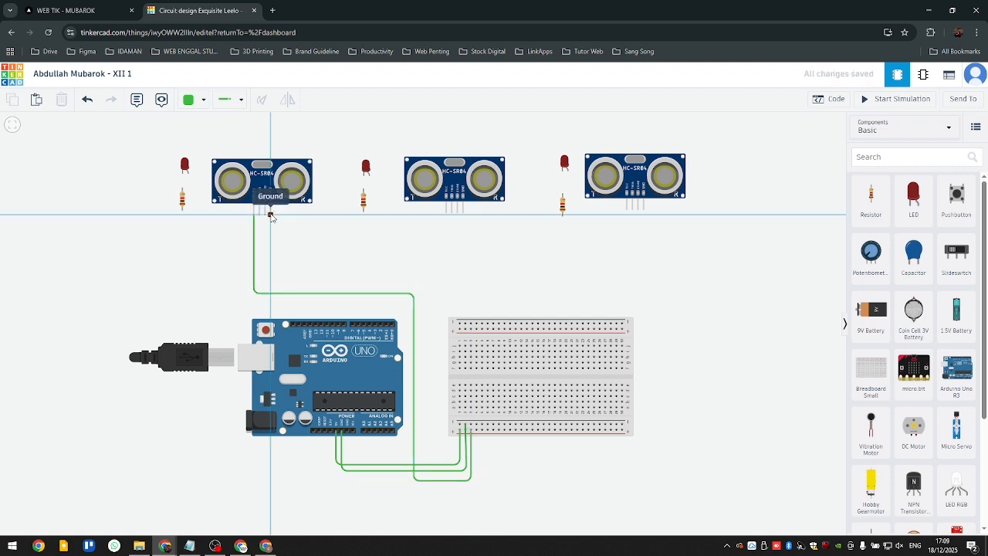
click(270, 263)
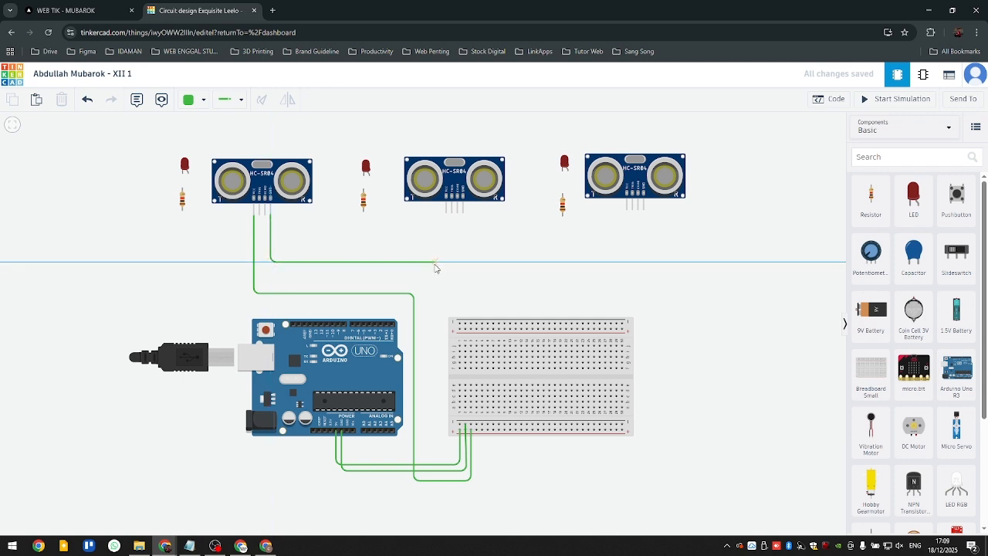
click(434, 263)
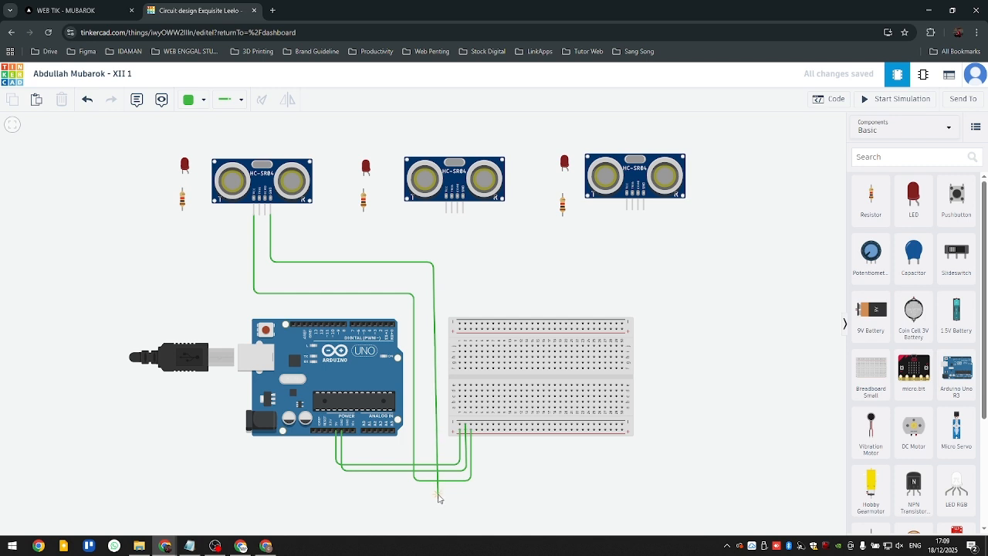
click(434, 491)
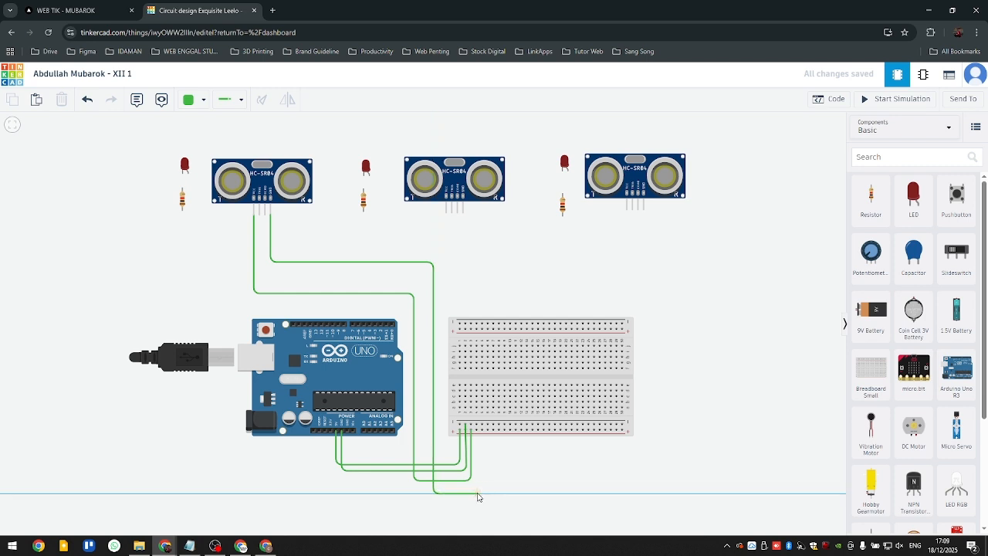
click(478, 493)
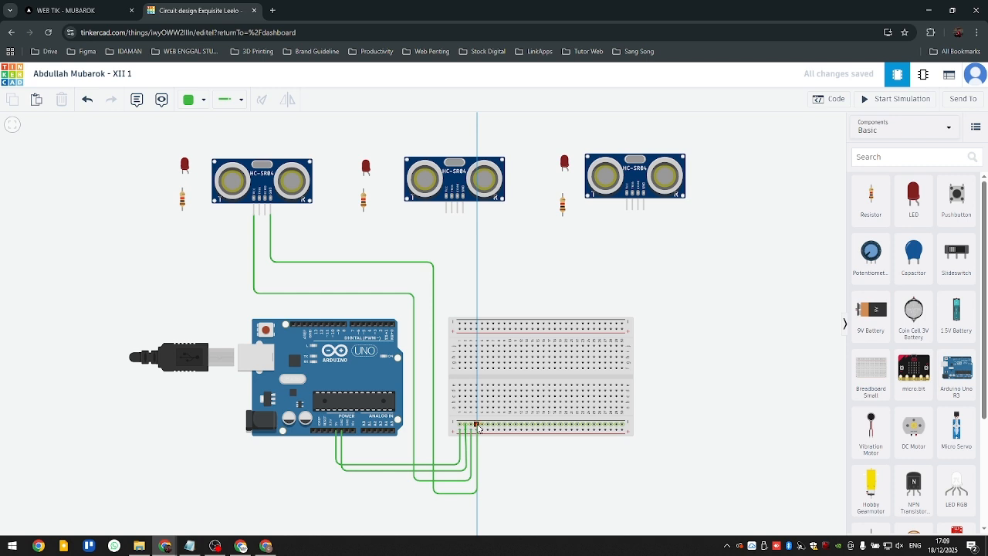
click(478, 425)
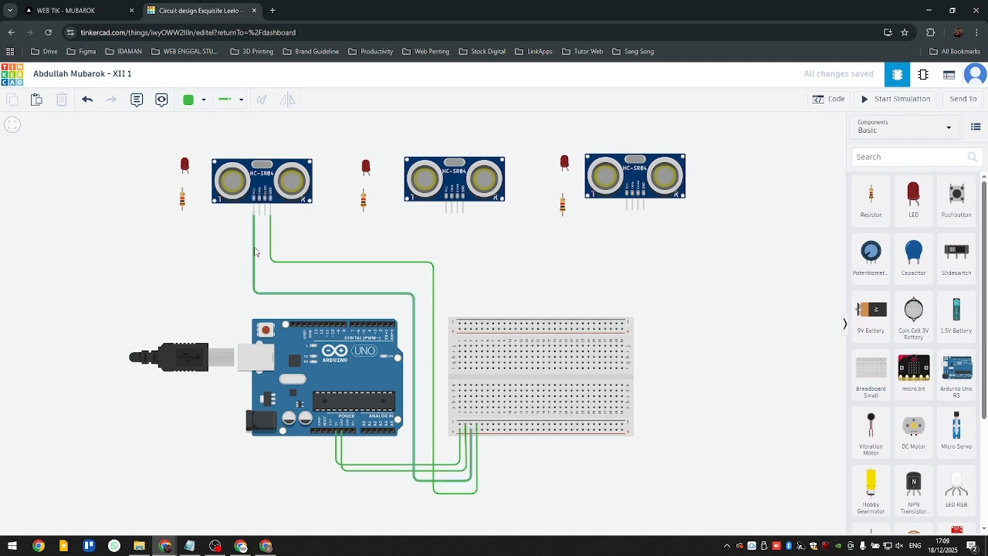
- Wire the first sensor's TRIG pin to Arduino digital pin 2, routed above the Arduino with its last corner straightened
scroll(266, 227, up, 1)
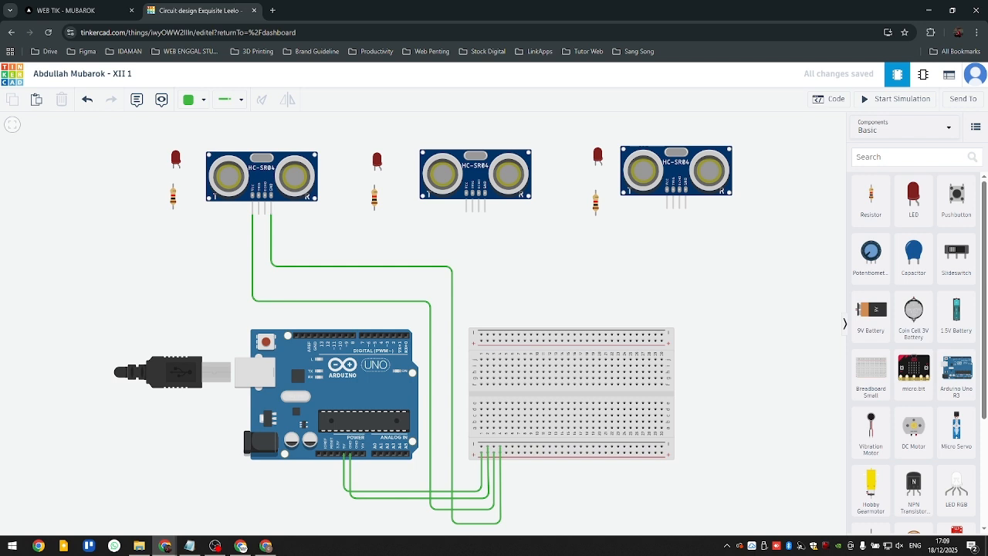
click(260, 219)
click(259, 294)
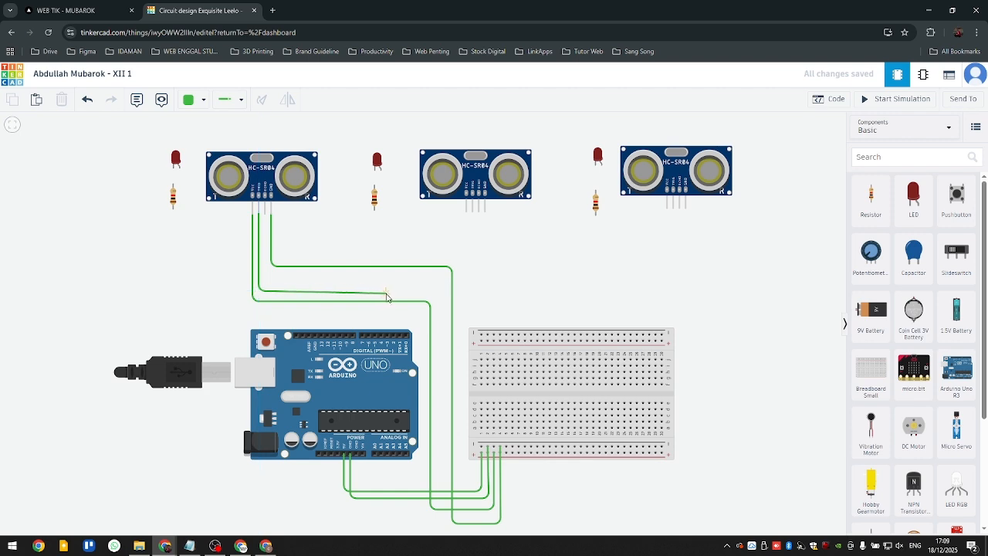
click(400, 292)
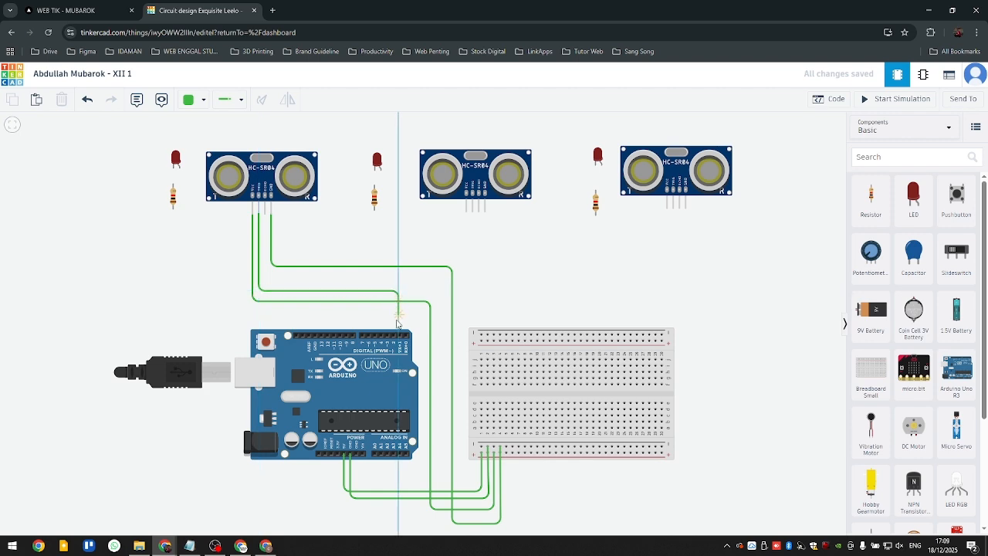
scroll(402, 336, up, 4)
click(408, 339)
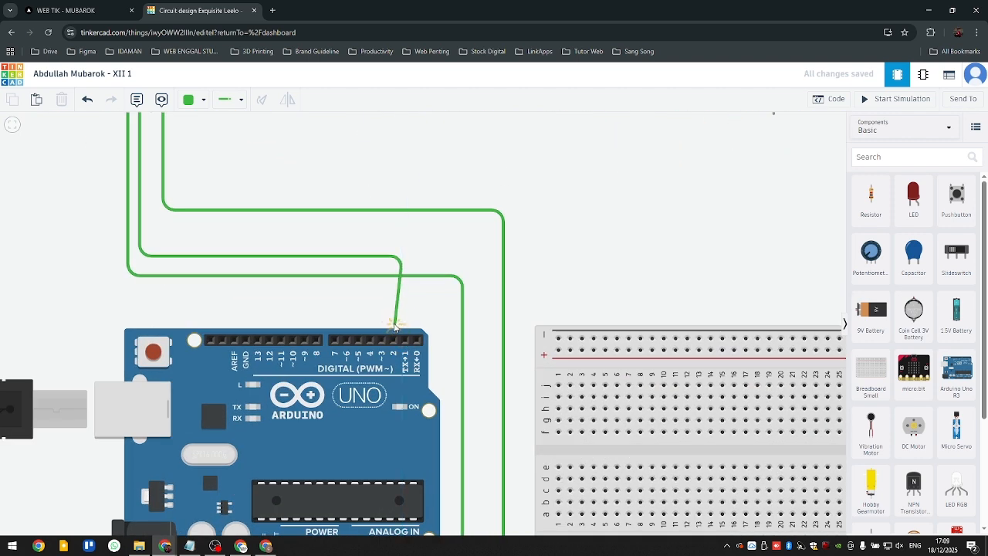
drag(410, 338, 393, 340)
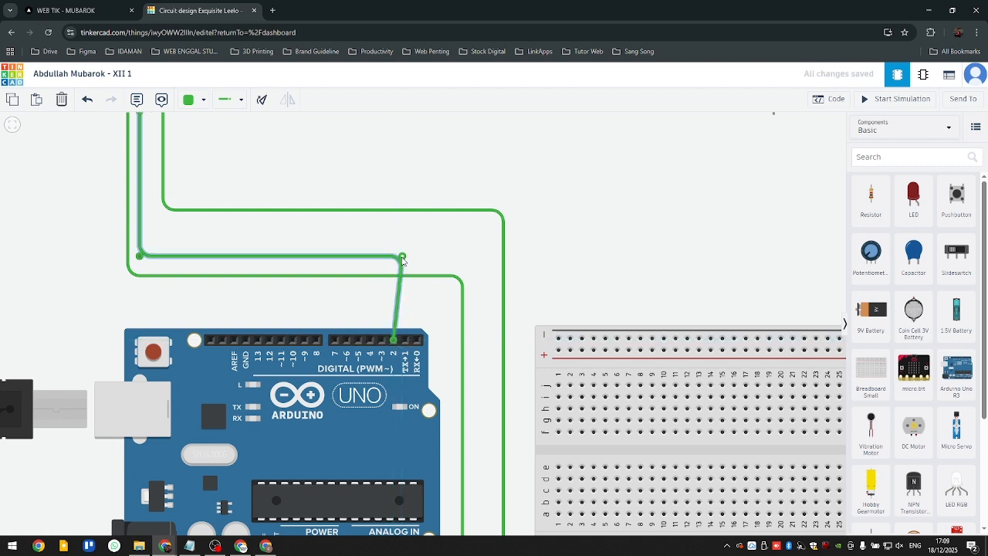
drag(402, 257, 394, 255)
- Wire the first sensor's ECHO pin to Arduino digital pin 3, routed just beneath the TRIG wire
drag(232, 230, 240, 276)
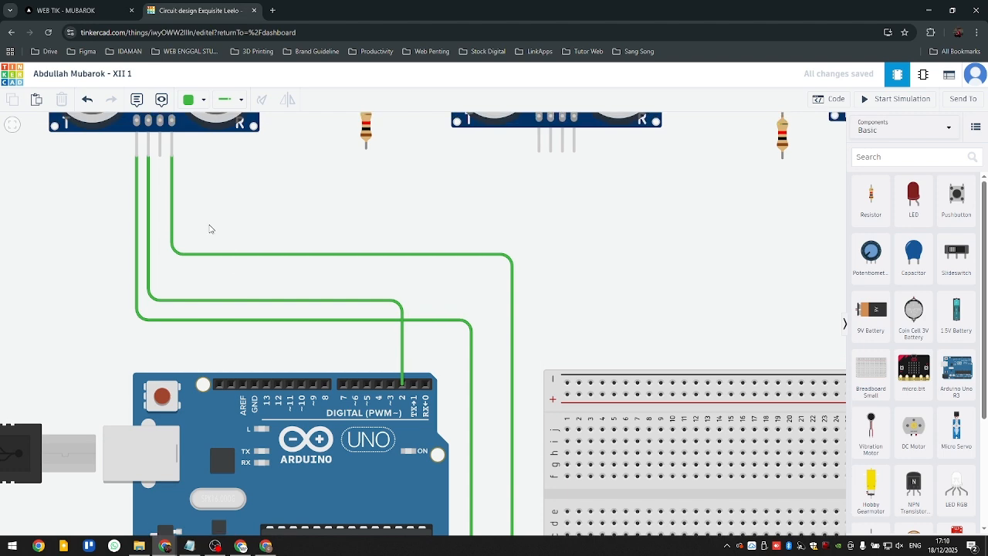
scroll(210, 226, down, 2)
drag(229, 197, 222, 205)
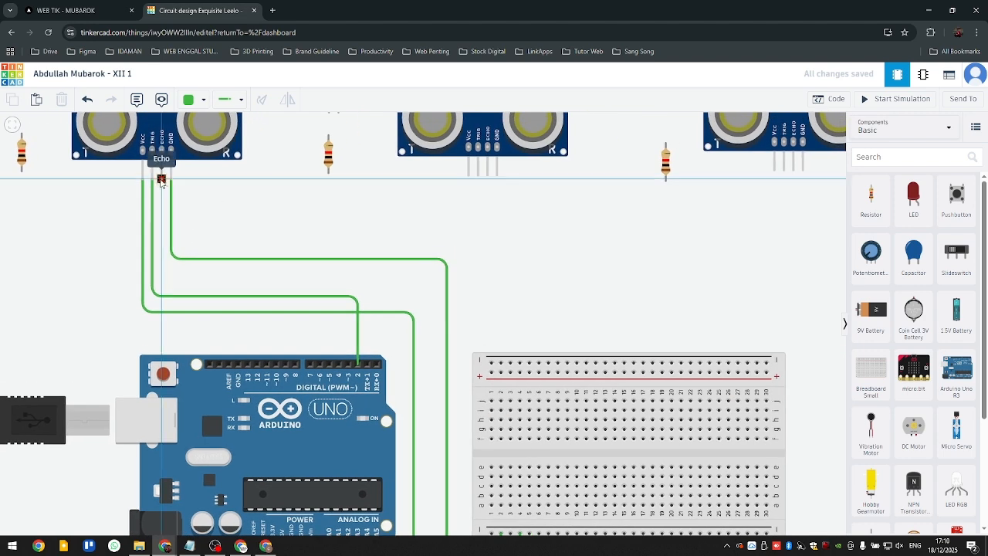
click(161, 148)
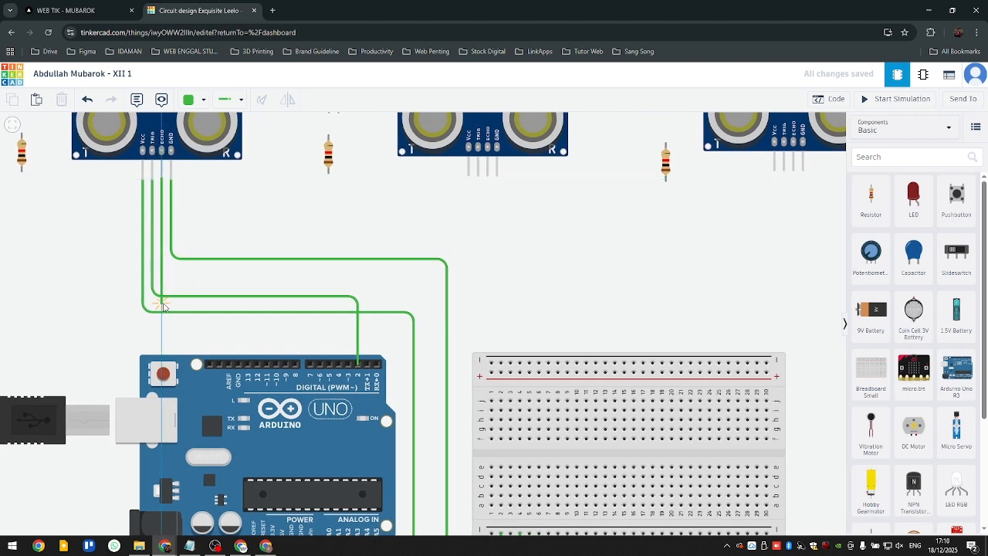
click(162, 304)
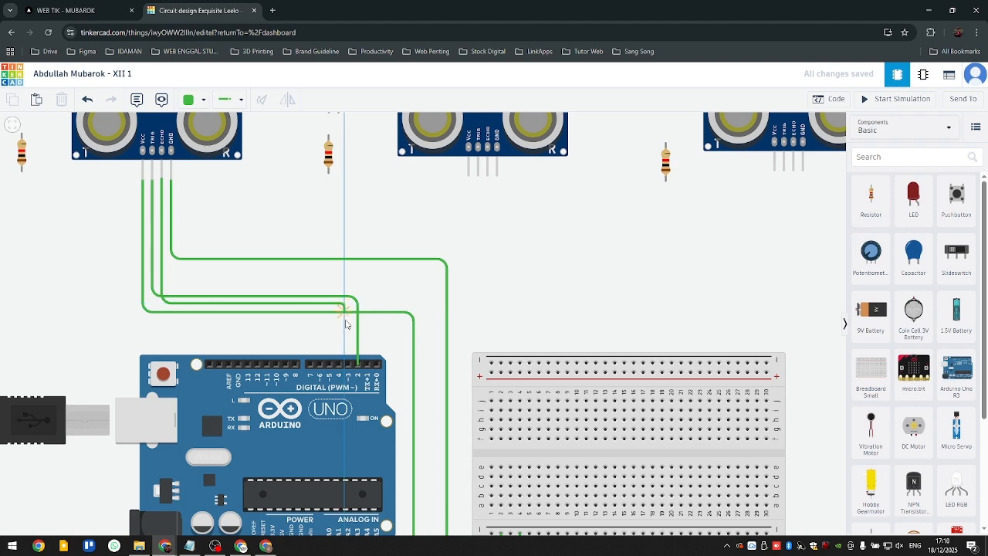
click(345, 307)
click(348, 363)
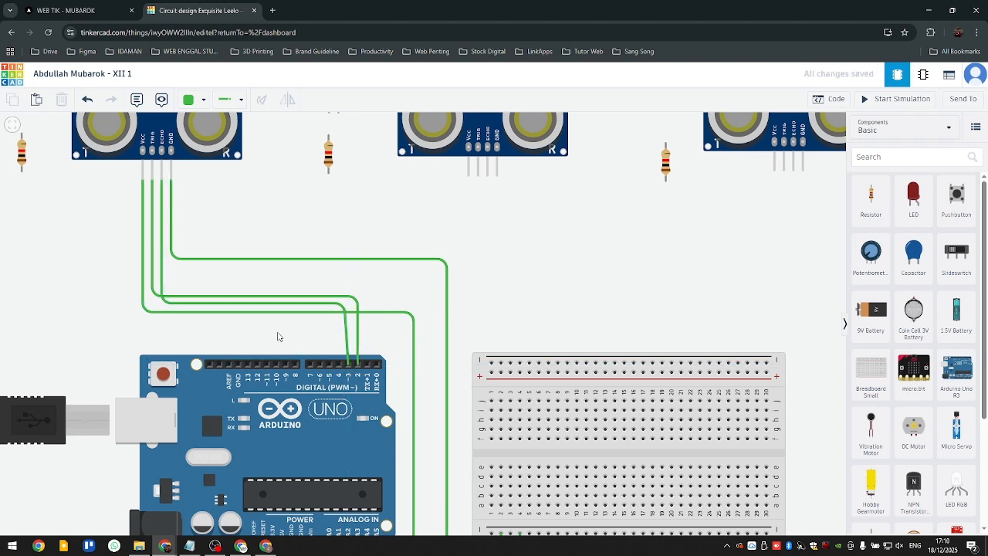
- Wire the first LED's cathode straight down to the upper terminal of the resistor beneath it
scroll(206, 311, down, 4)
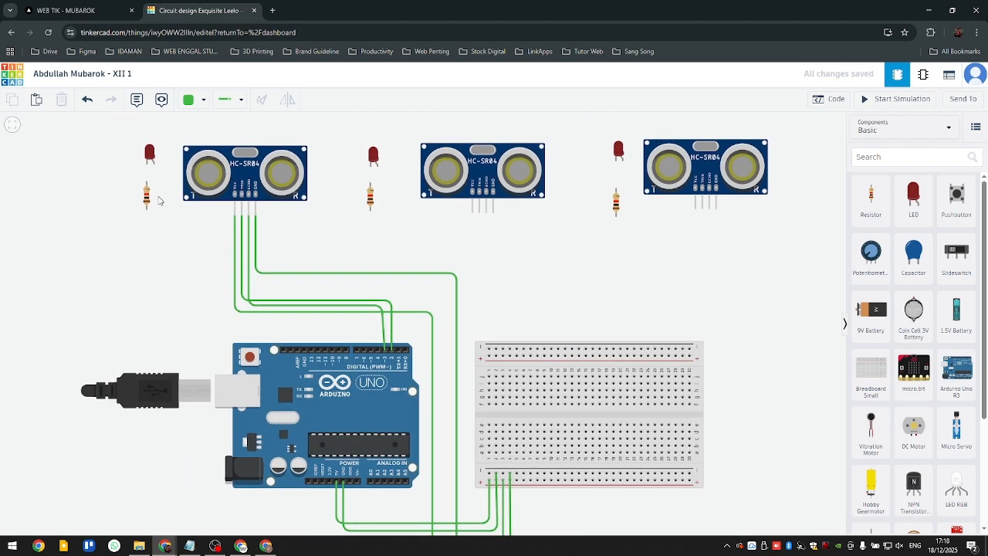
click(150, 153)
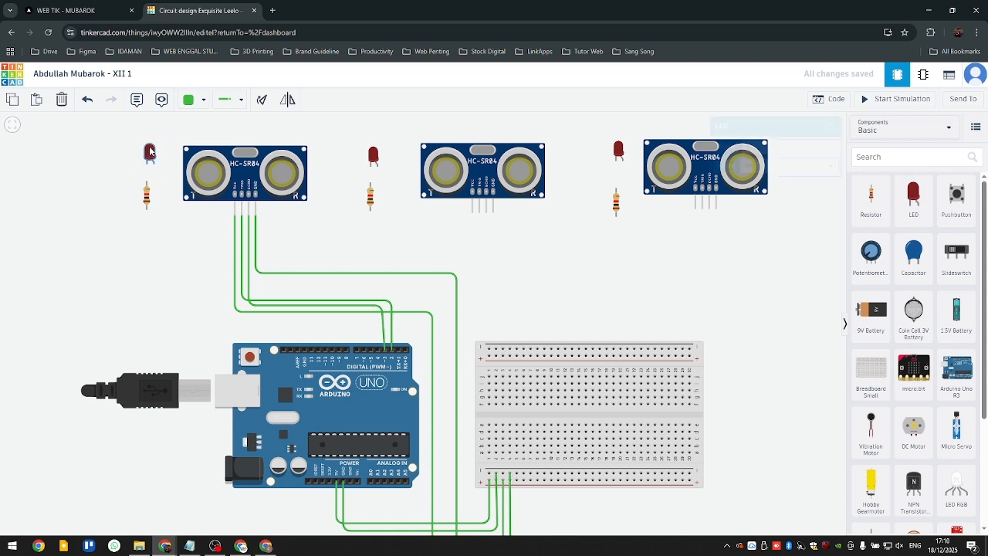
click(120, 169)
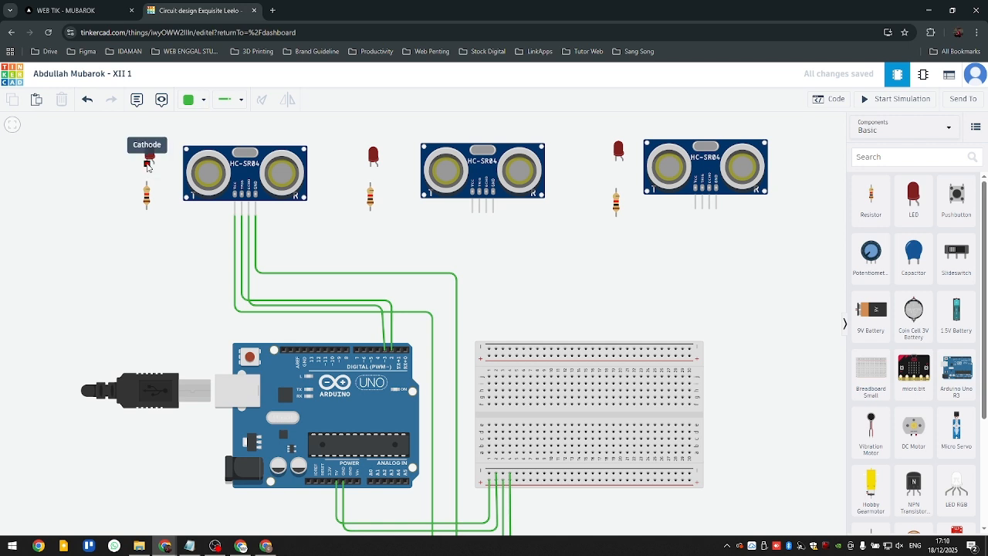
click(148, 165)
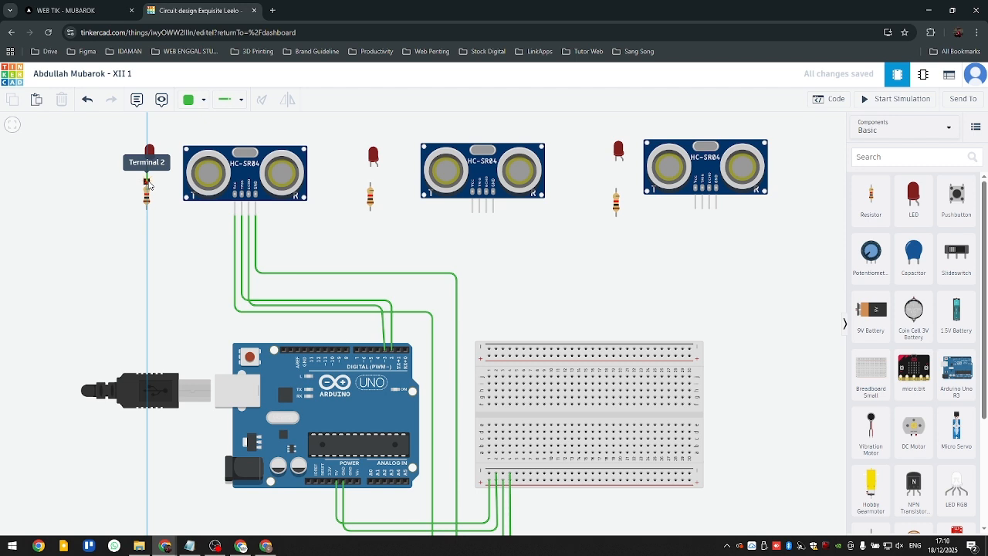
click(150, 185)
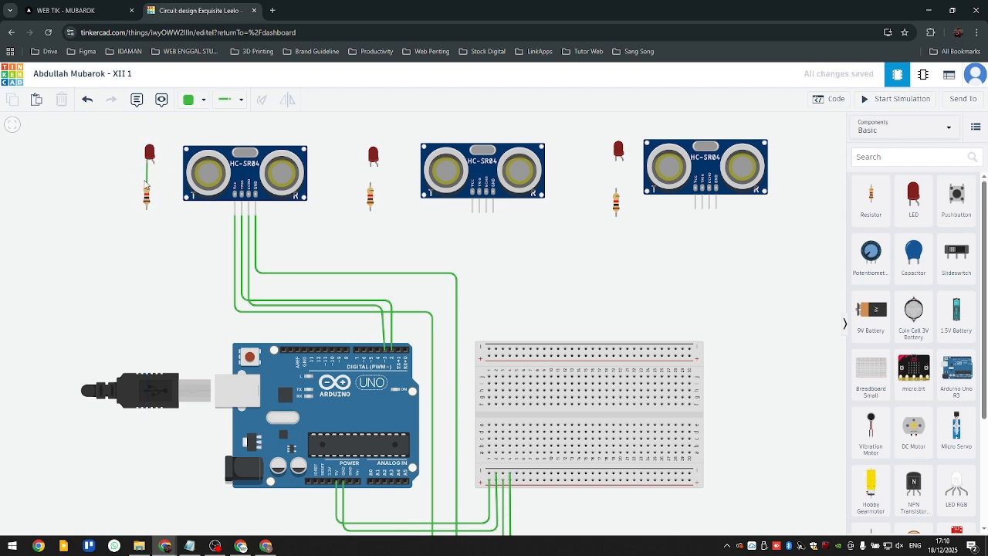
- Wire the first resistor's lower terminal to the lower negative rail at column 5, routed above the Arduino and down between the boards
click(147, 210)
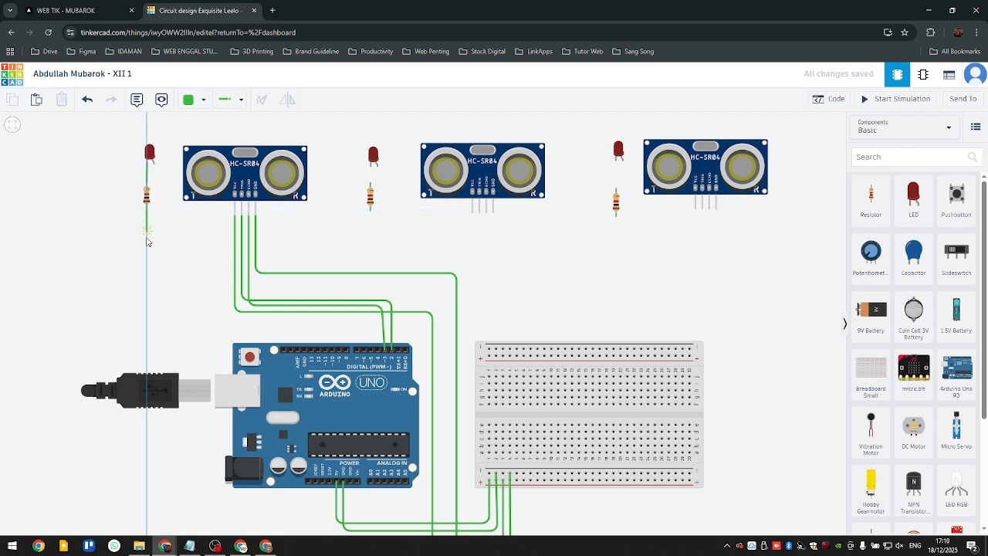
click(147, 319)
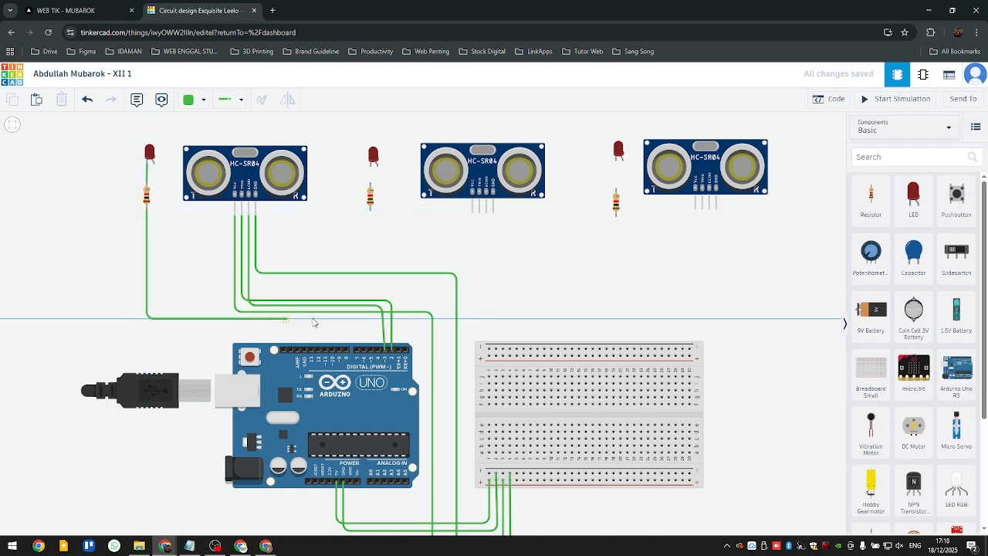
click(446, 319)
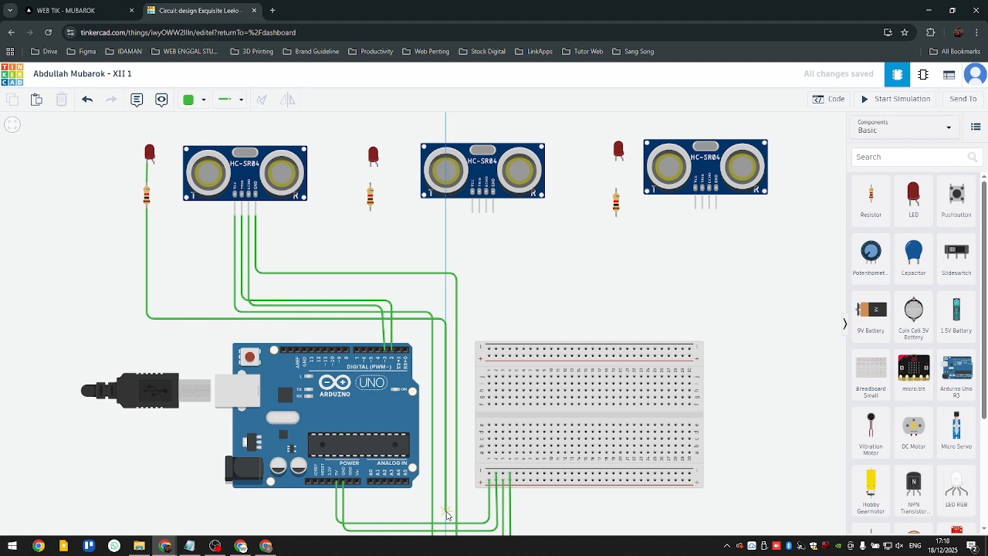
click(446, 511)
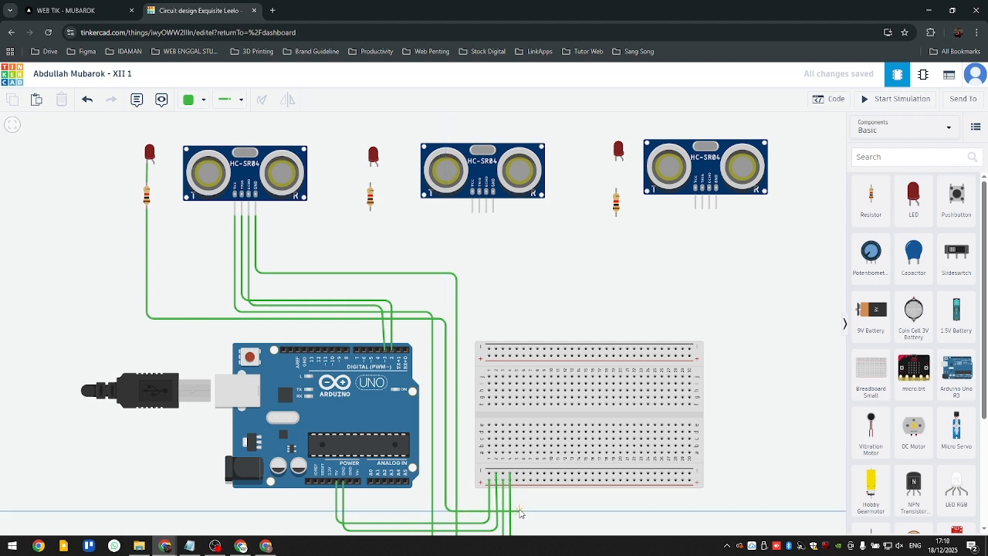
click(520, 512)
click(518, 474)
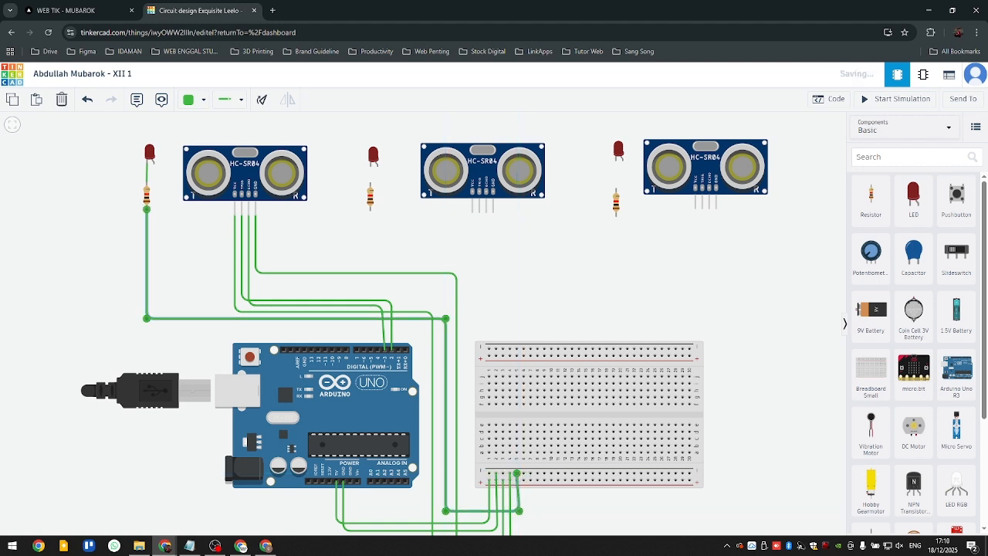
click(539, 507)
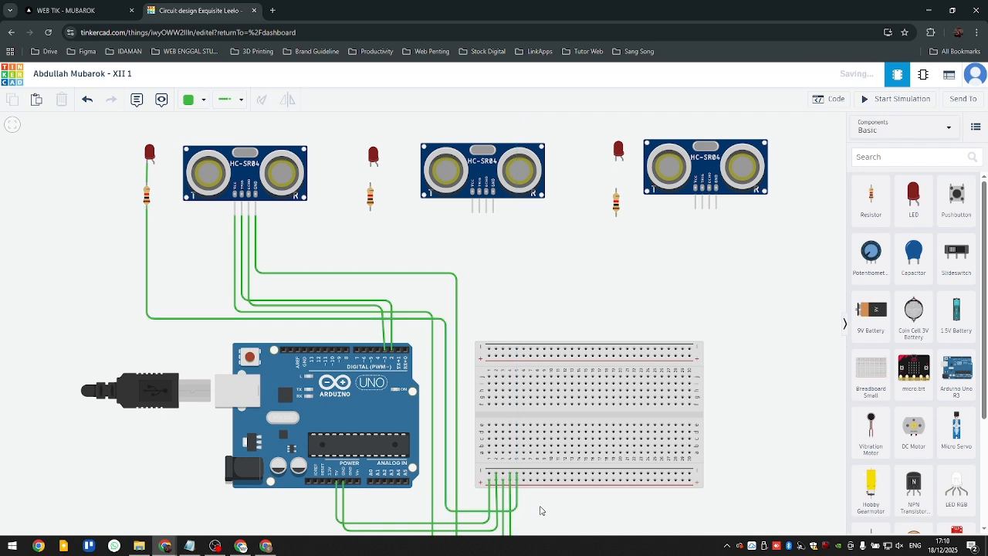
- Wire the first LED's anode to Arduino digital pin 4, routed above the first sensor's TRIG wire
drag(373, 293, 367, 309)
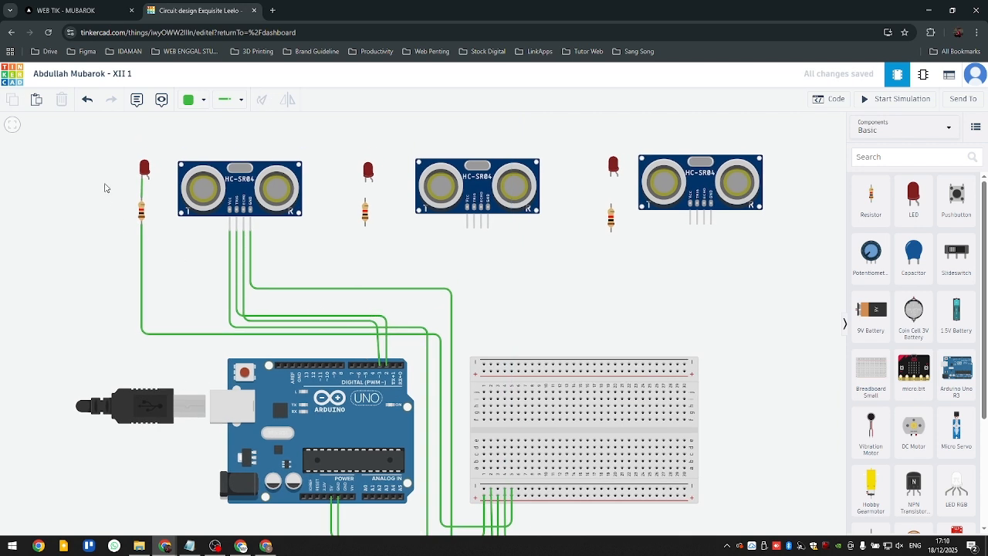
click(150, 180)
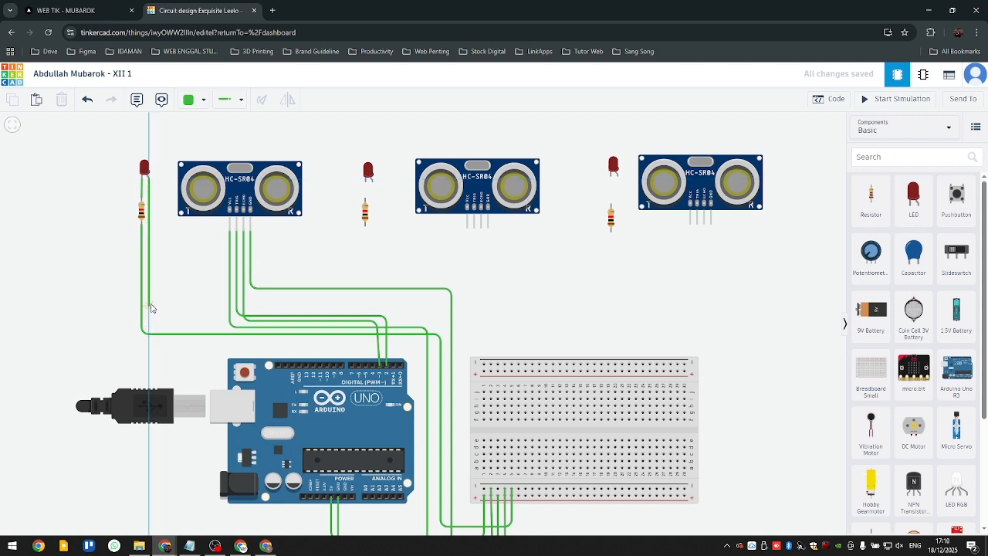
click(149, 304)
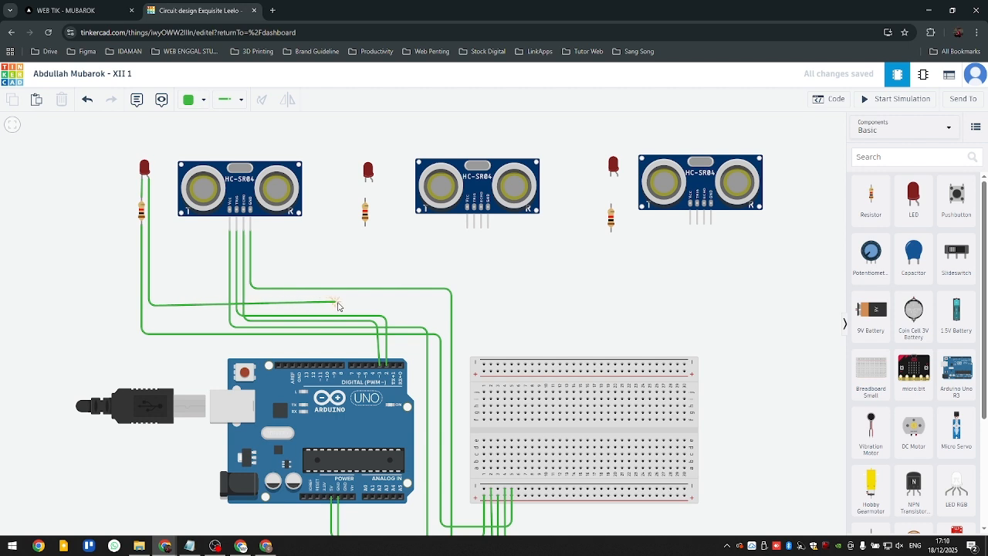
click(365, 306)
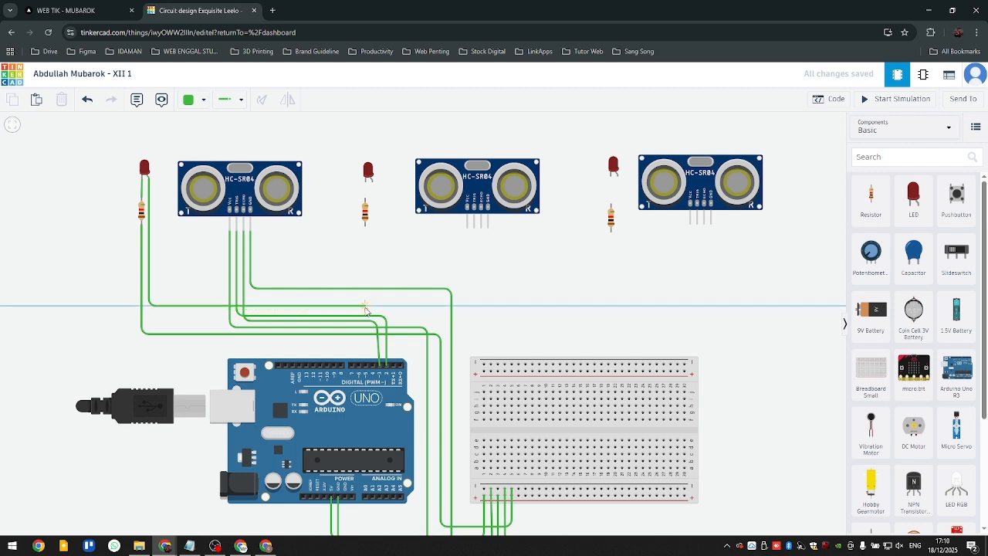
click(373, 363)
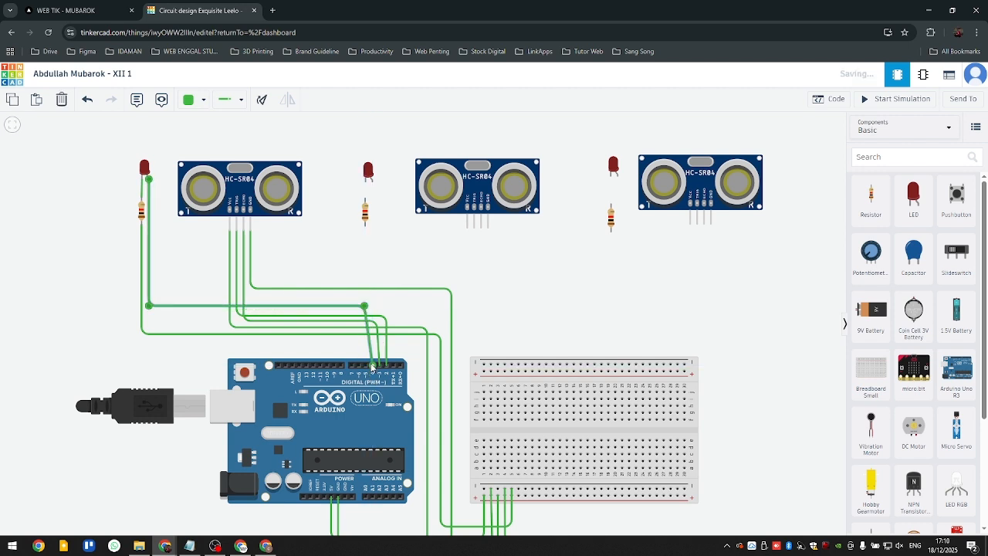
- Straighten the last corner of the first LED's anode wire so it drops more directly into digital pin 4
click(385, 321)
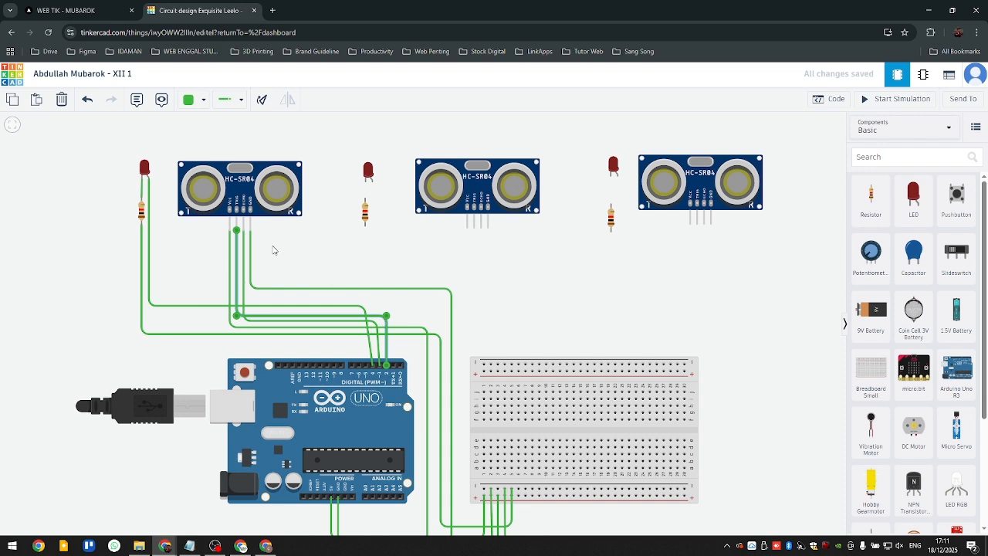
click(243, 234)
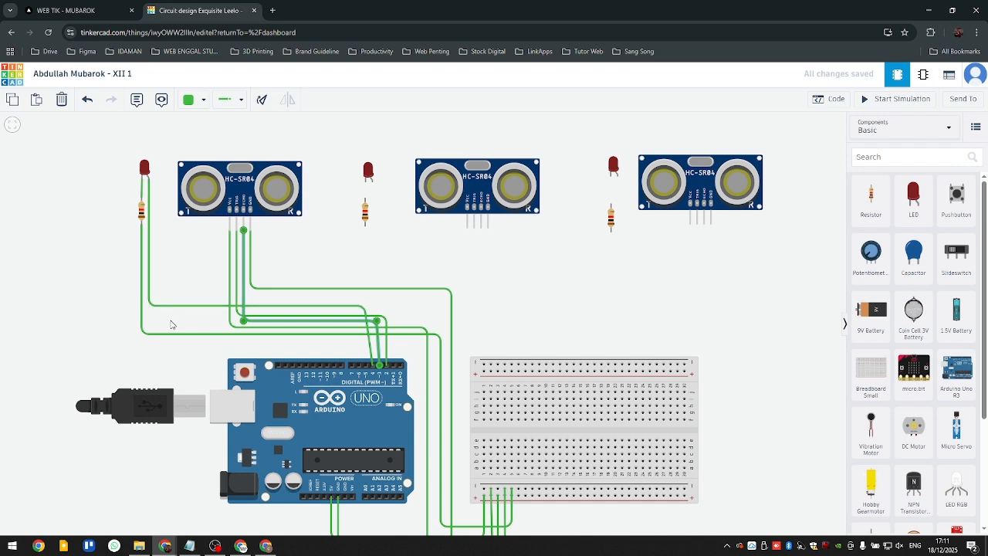
click(322, 307)
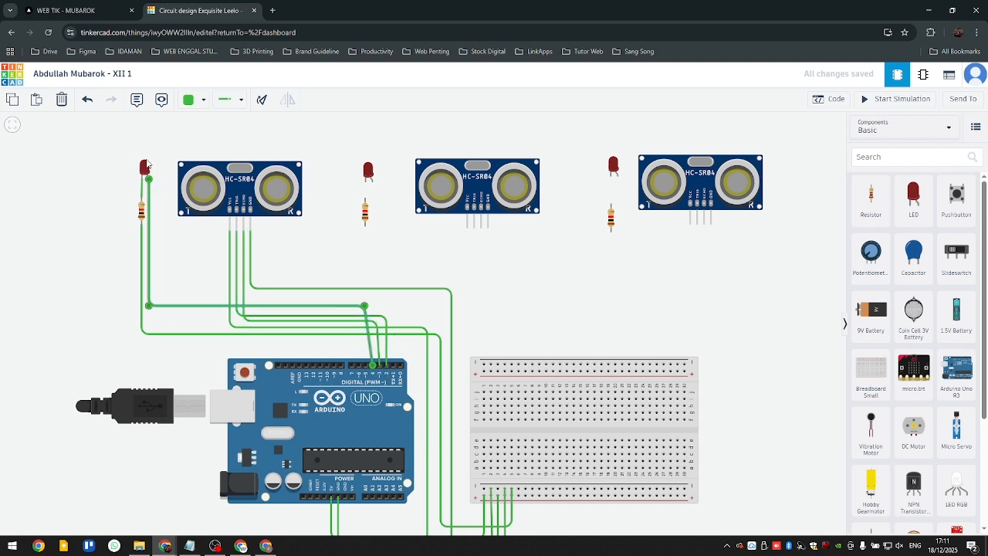
drag(365, 306, 370, 307)
click(386, 313)
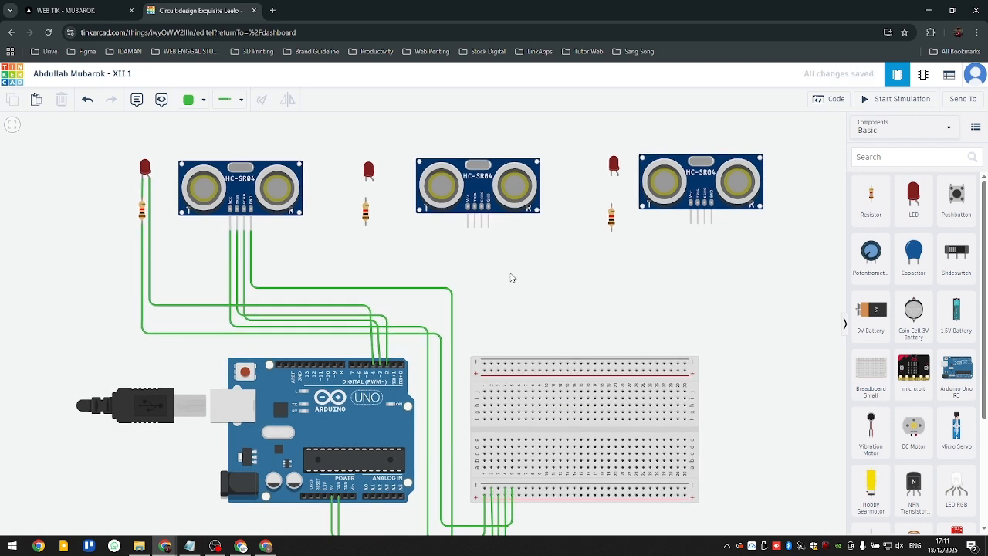
- Open chatgpt.com in a new incognito browser window
click(274, 10)
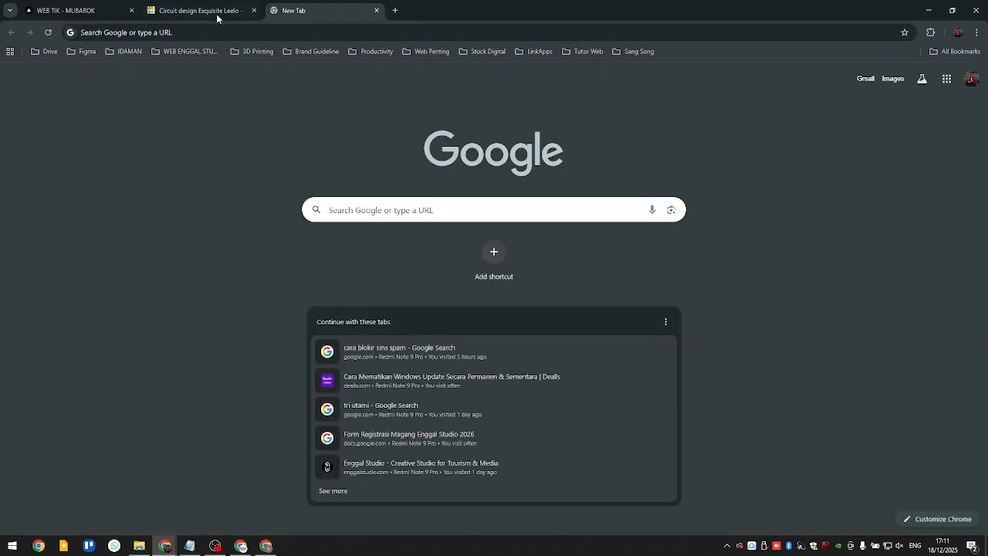
click(377, 10)
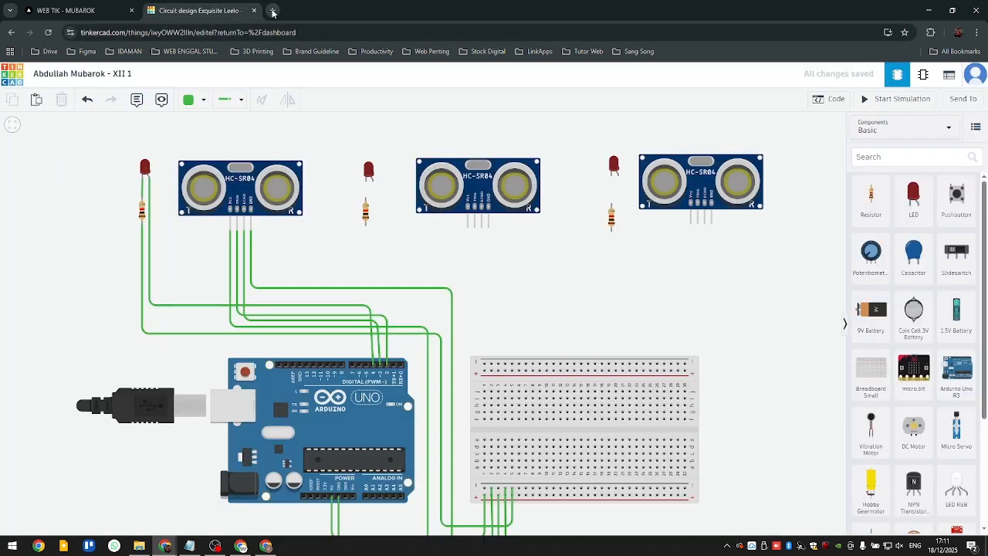
click(271, 11)
key(ctrl+shift+n)
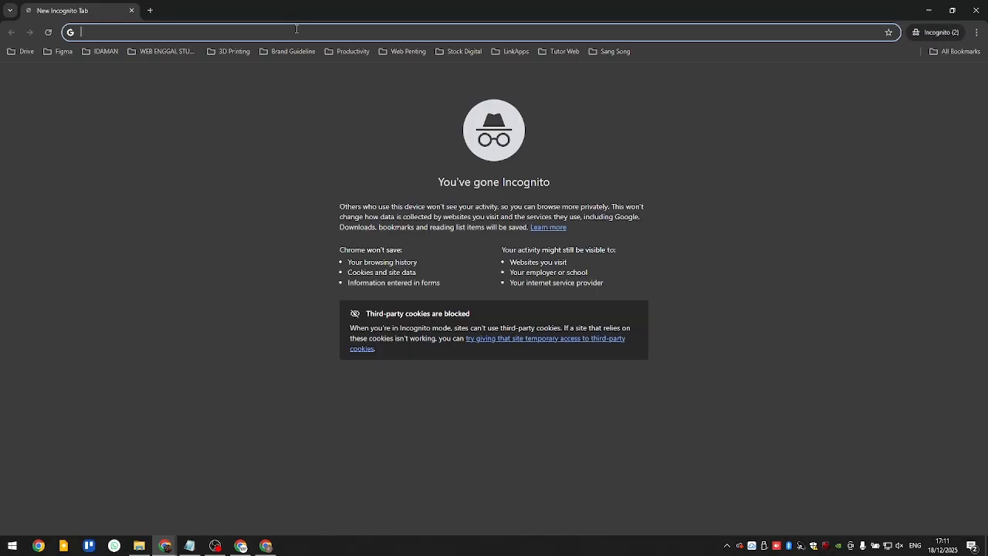
text(VCHAT)
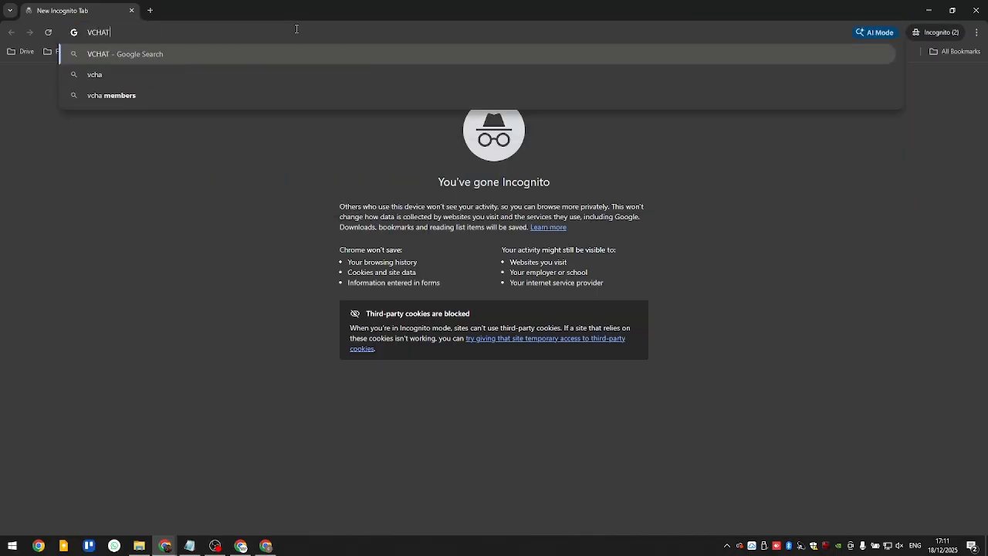
key(BackSpace)
key(BackSpace)
key(BackSpace)
key(BackSpace)
key(BackSpace)
text(CH)
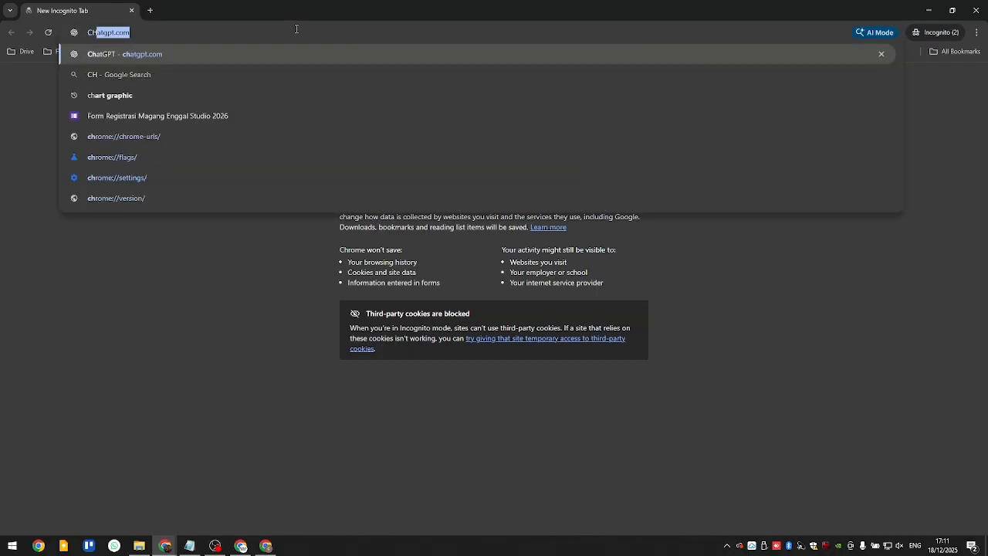
key(Return)
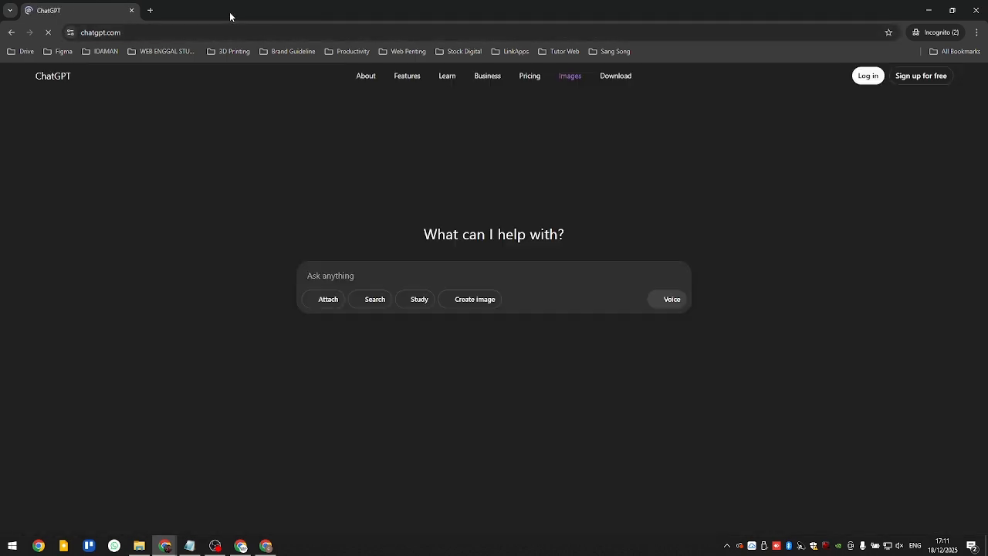
- Place the ChatGPT window side by side with the Tinkercad circuit and accept all of ChatGPT's cookies
key(super+Right)
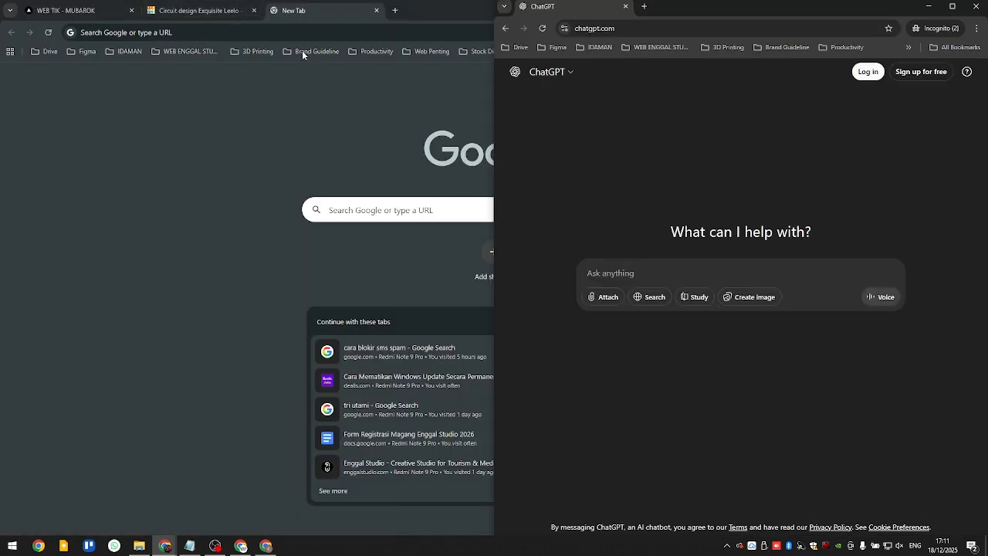
click(227, 14)
click(376, 10)
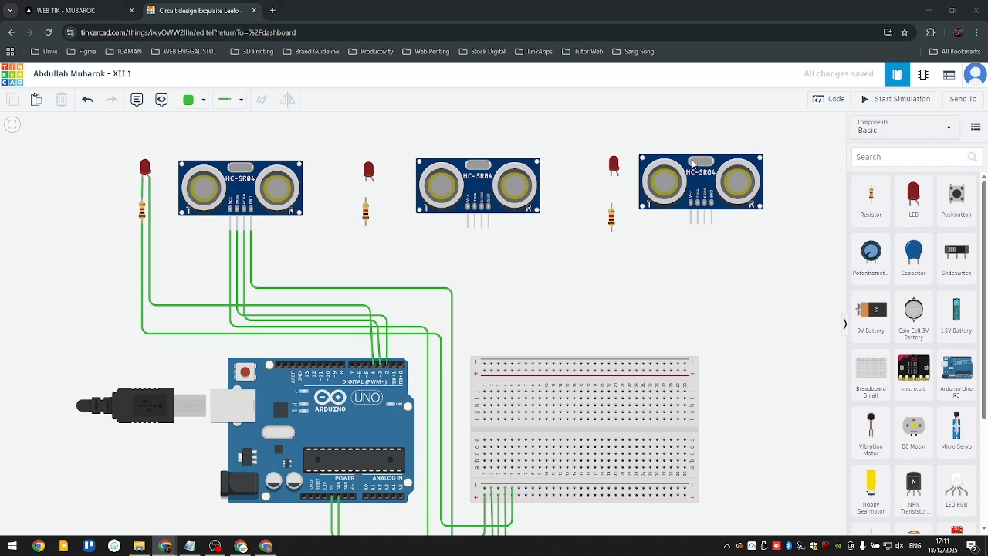
key(alt+Tab)
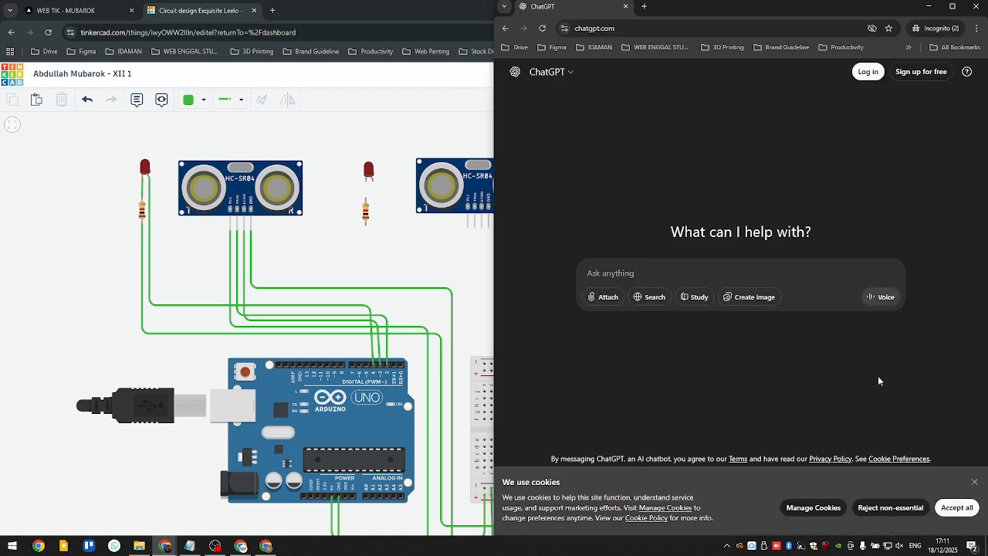
click(962, 507)
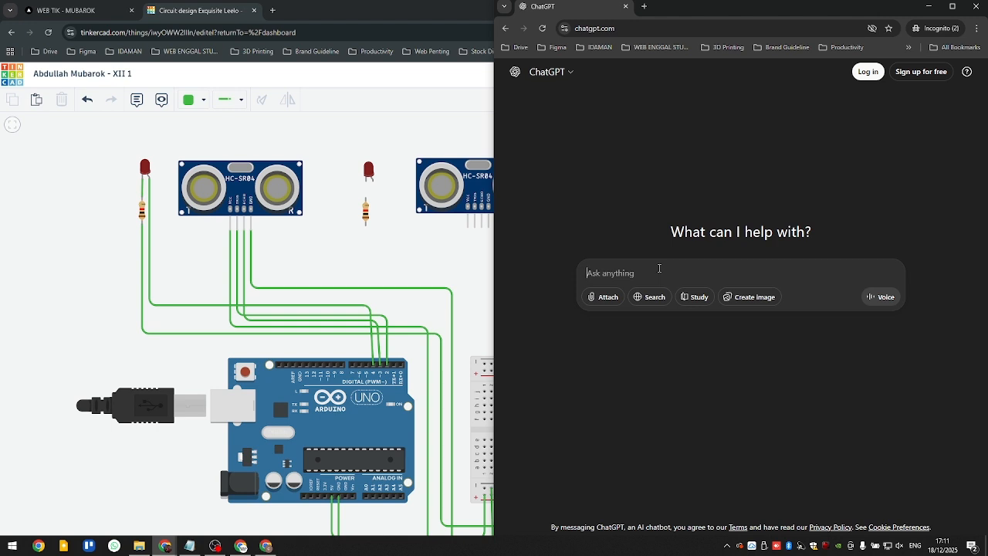
- Write the ChatGPT prompt "Buatkan saya program untuk arduino uno r3 mendeteksi object di bawah 100cm, menggunakan ultrasonic kaki 4 dengan LED"
text(Buatkn s)
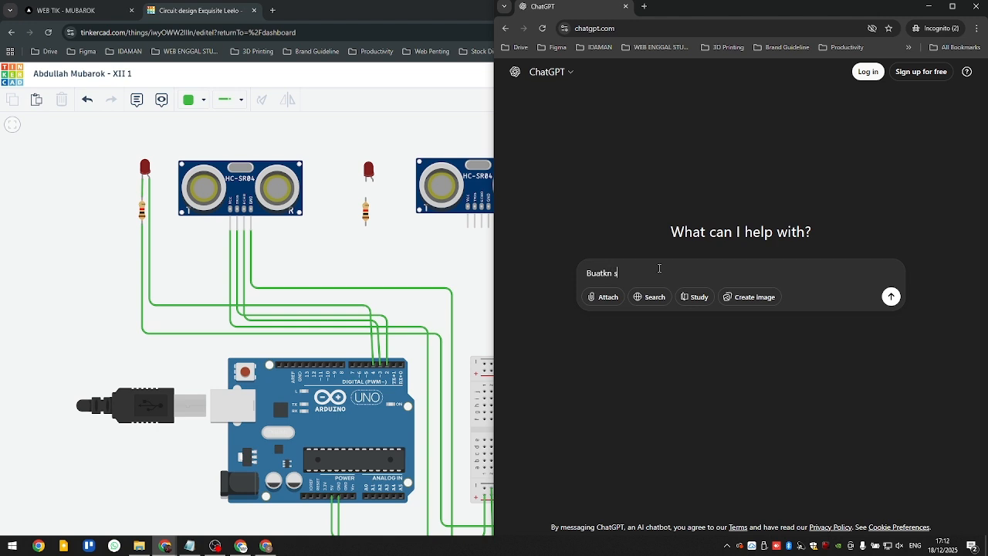
key(BackSpace)
key(BackSpace)
key(BackSpace)
text(an saya program untuk arduino uno r3)
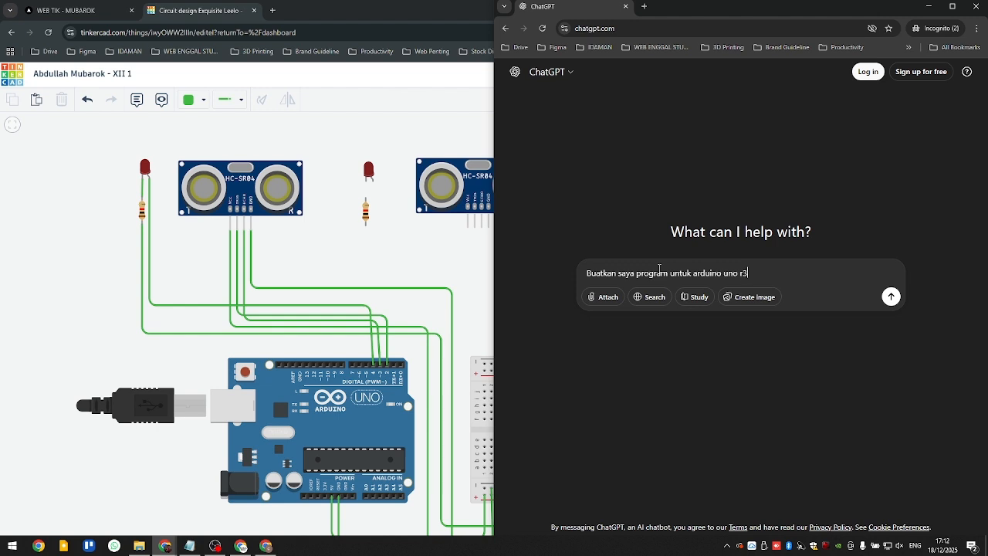
text( mendeteksi object di bawah 100c)
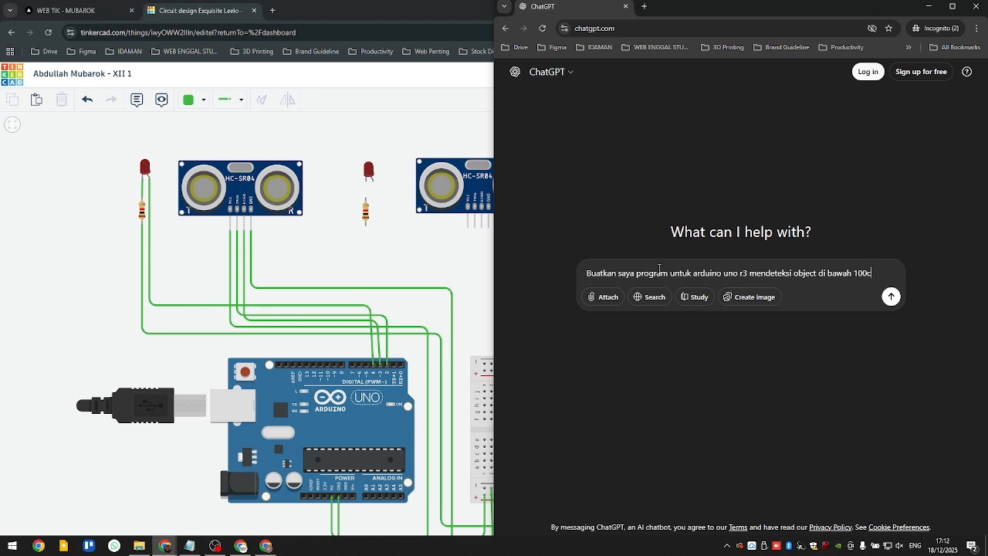
text(m, menggunakan ult)
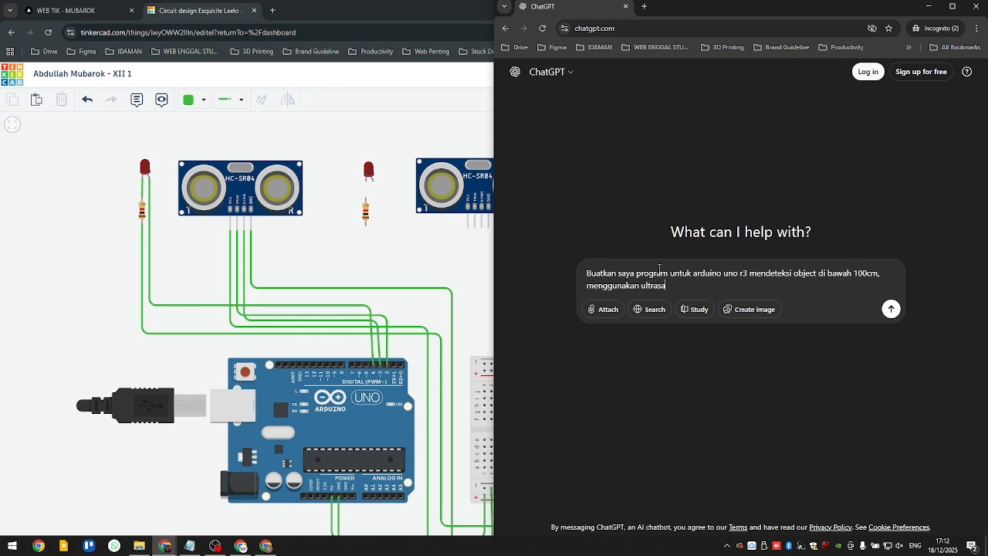
text(rasonic kaki 4 dengan)
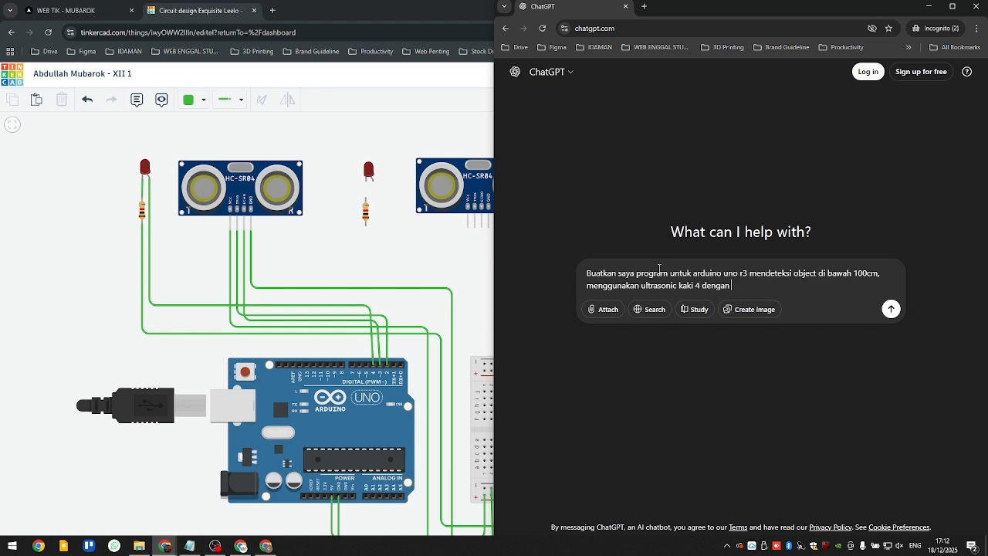
text( LED)
key(BackSpace)
key(shift+Return)
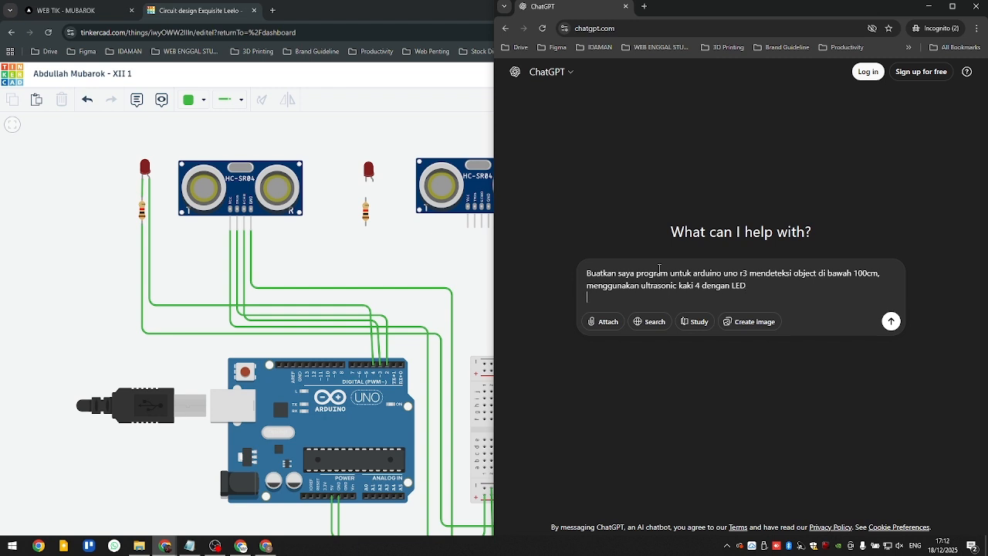
key(shift+Return)
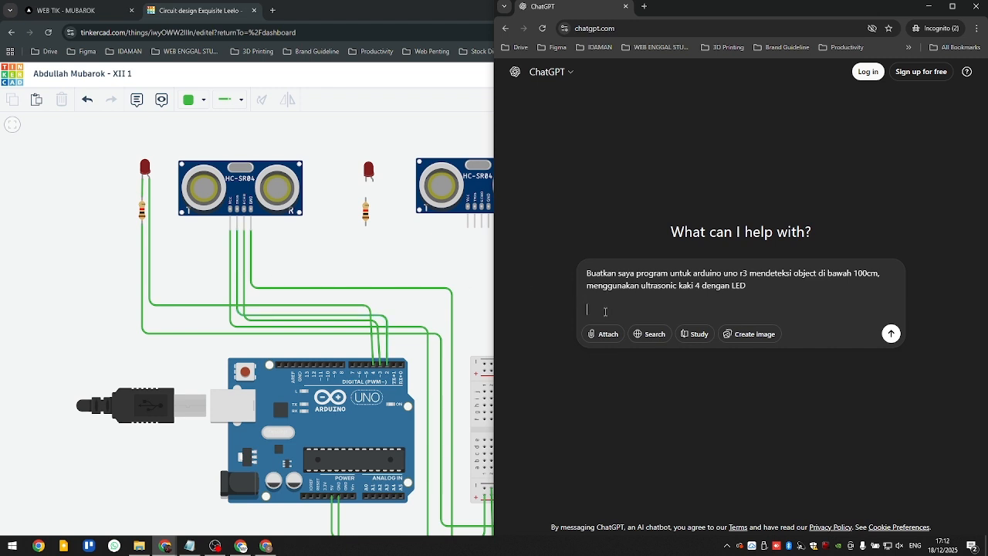
- Add the pin assignments "trig = 2", "echo = 3" and "kaki anoda = 4" on separate lines below the prompt sentence
text(rg)
key(BackSpace)
key(BackSpace)
key(BackSpace)
text(rig = 2)
key(shift+Return)
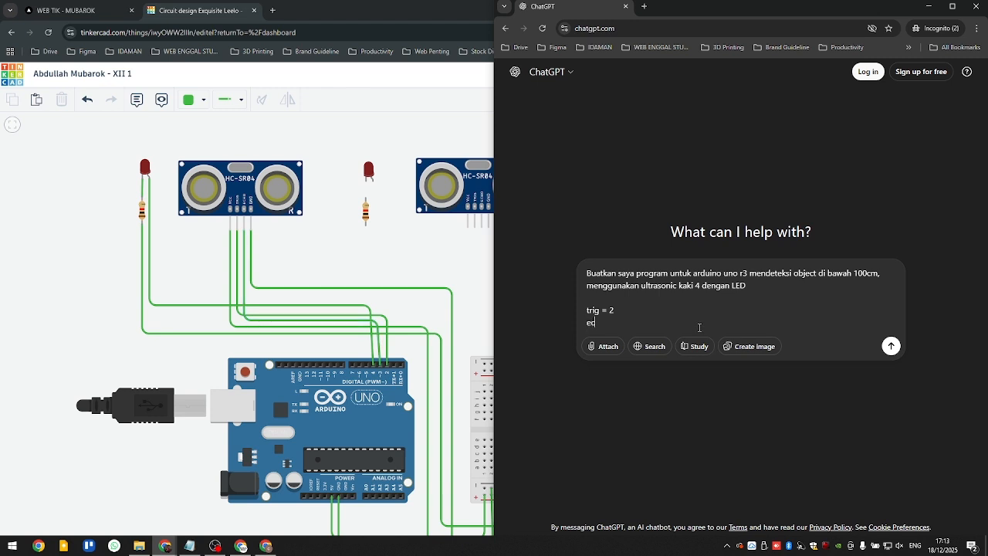
text(echo = 3)
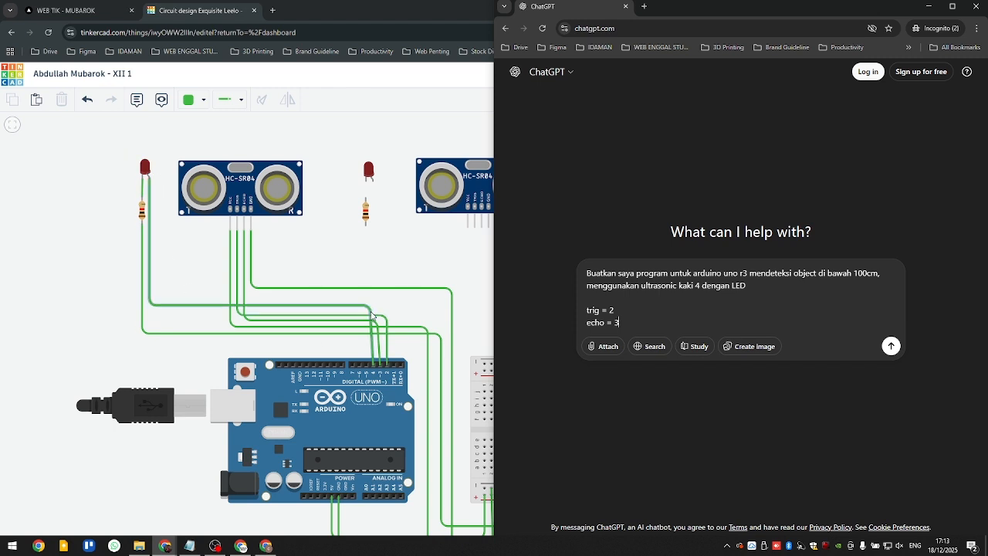
key(shift+Return)
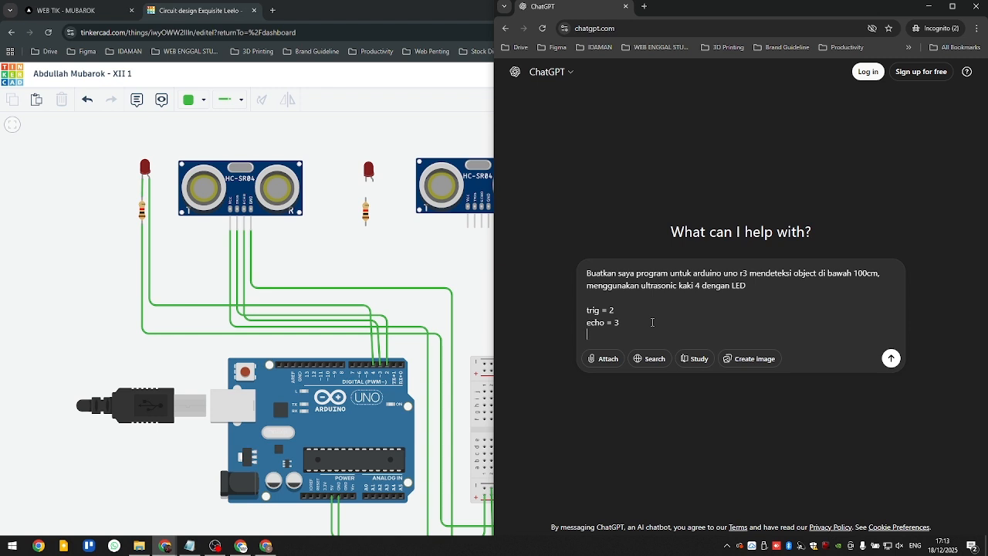
text(kaki anoda = 4)
- Review the 100cm limit and the LED wording in the prompt and send it to ChatGPT
drag(855, 274, 880, 274)
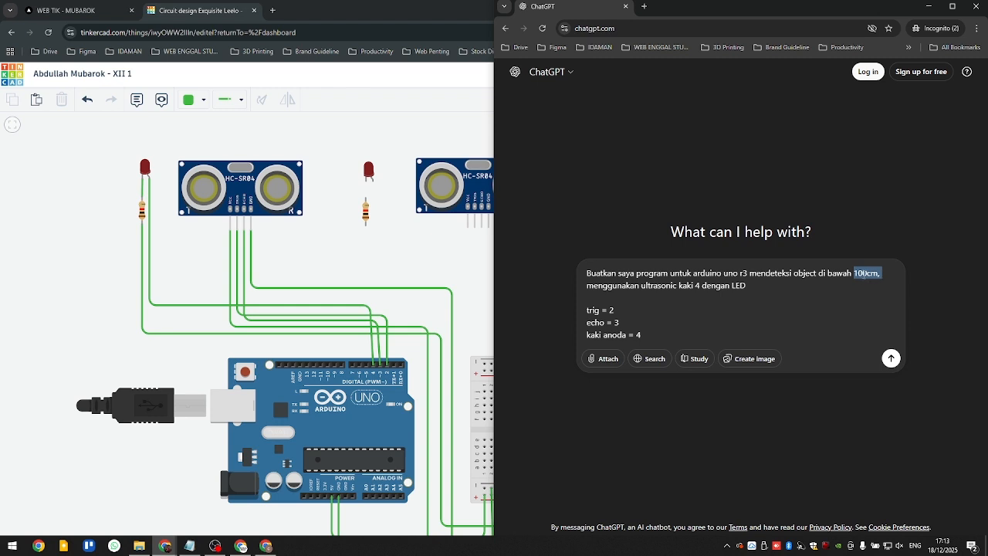
drag(640, 286, 761, 285)
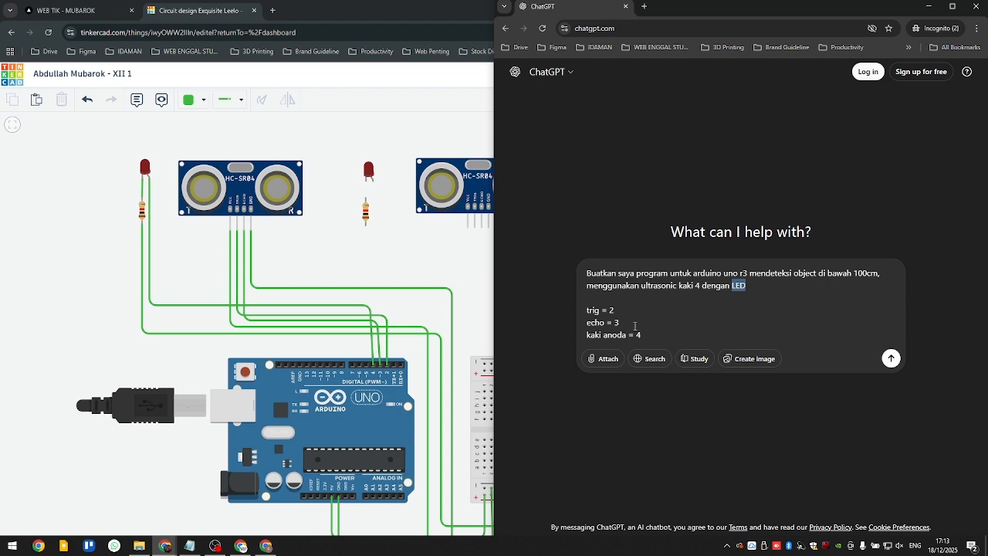
click(648, 325)
key(Return)
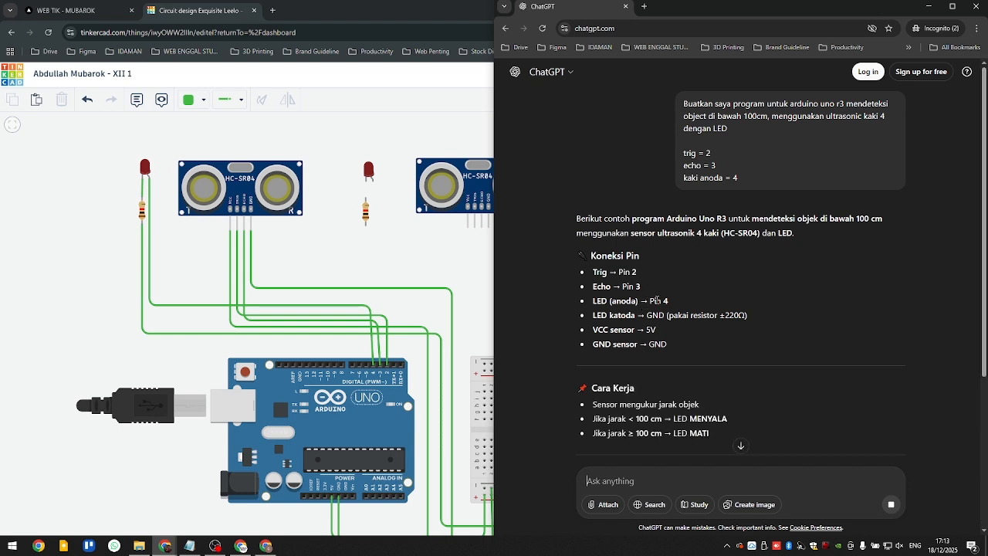
- Look through ChatGPT's answer and copy the complete generated Arduino code
scroll(652, 301, down, 2)
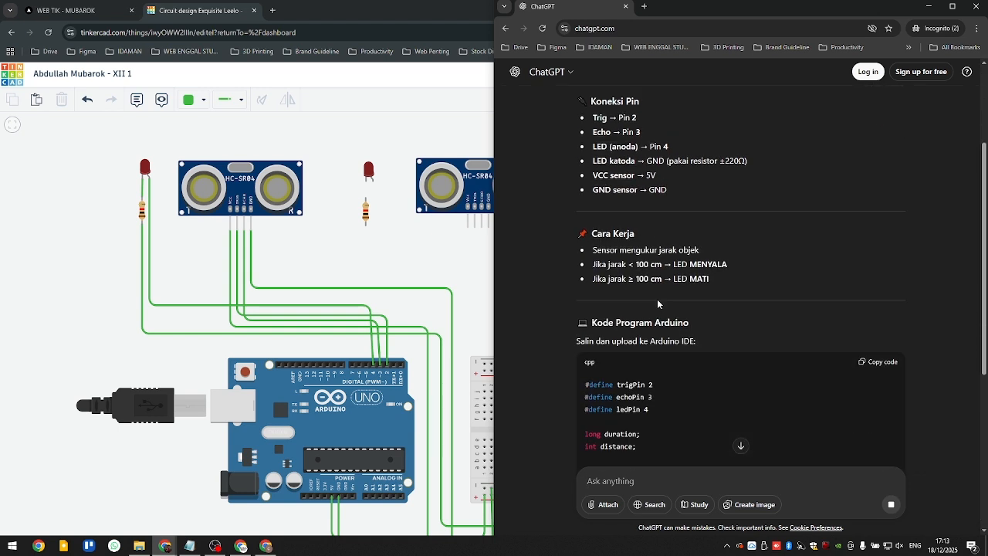
scroll(657, 299, down, 8)
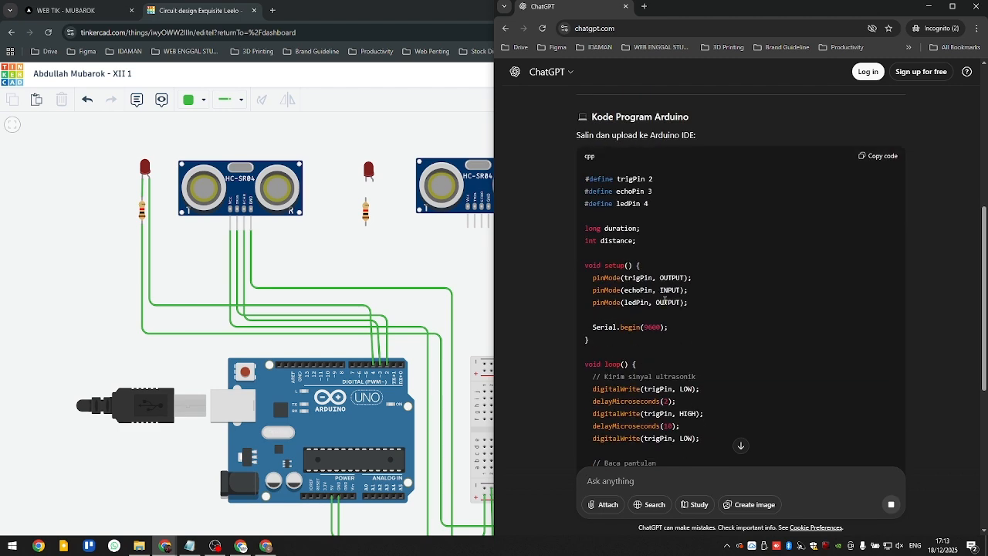
scroll(669, 306, up, 10)
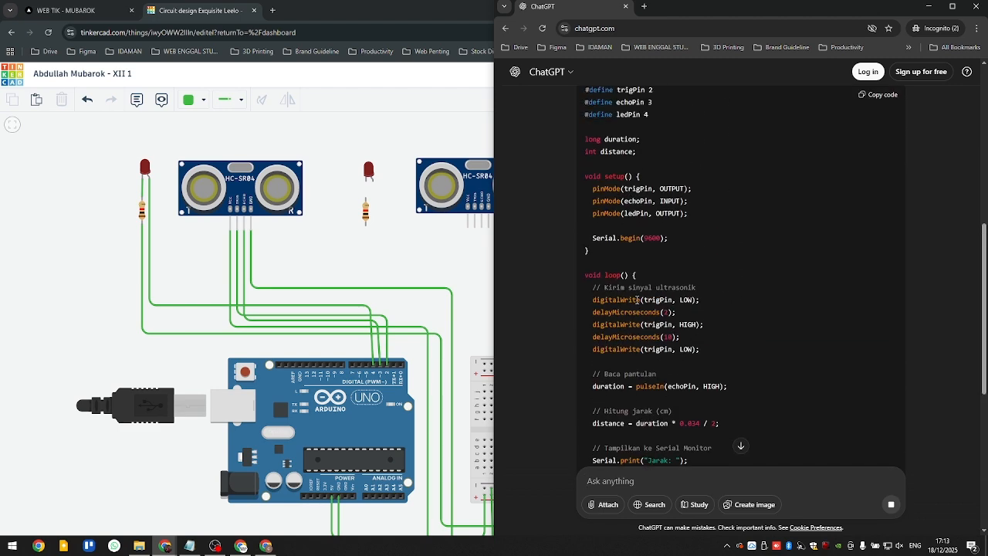
click(890, 433)
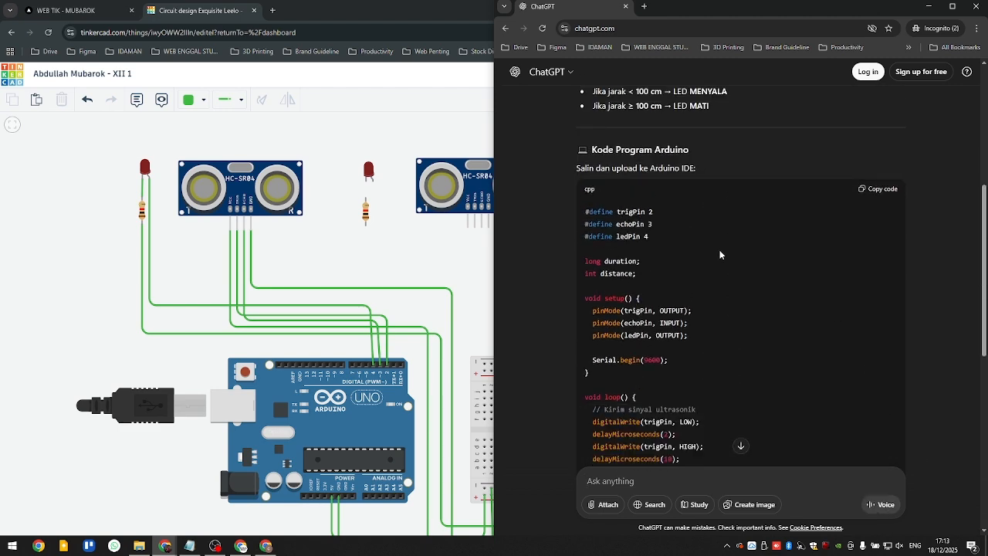
drag(586, 214, 696, 326)
click(861, 297)
scroll(757, 423, down, 5)
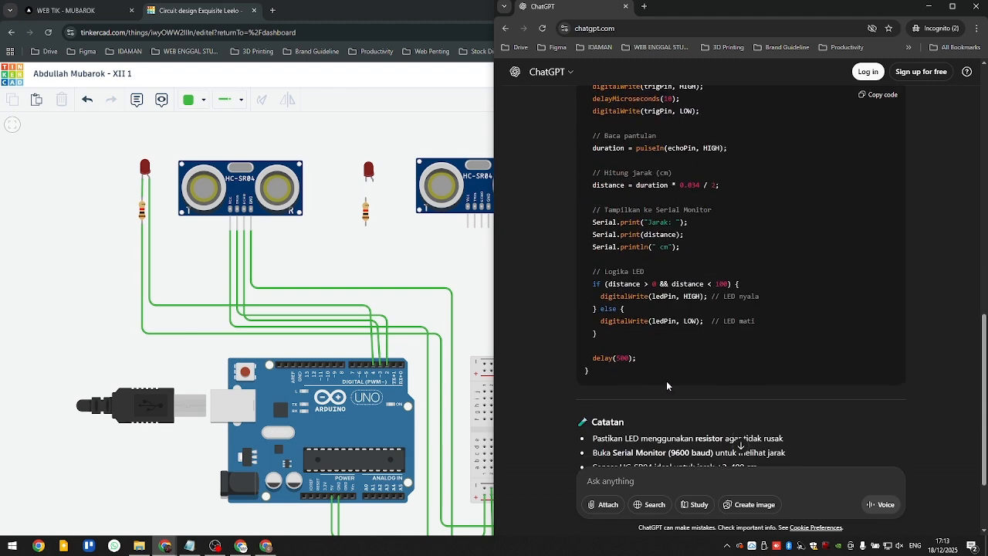
scroll(876, 313, up, 3)
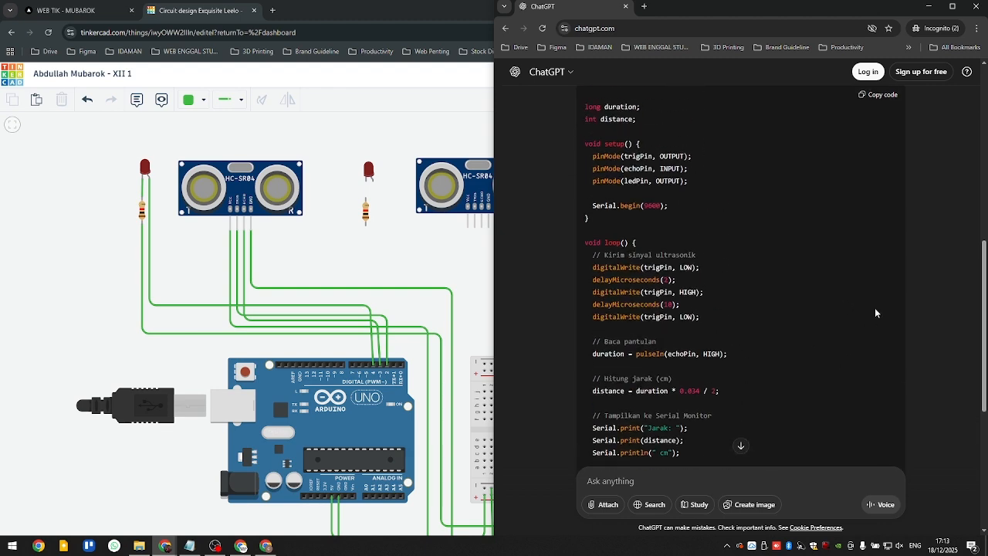
click(871, 97)
- Return to the Tinkercad circuit and open its code editor in Text mode, discarding the existing blocks
click(358, 149)
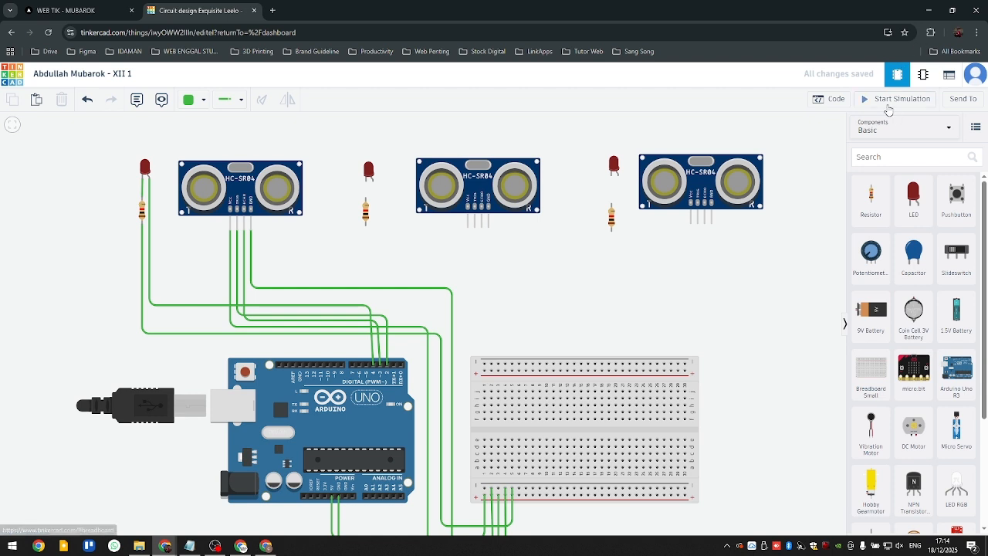
click(837, 100)
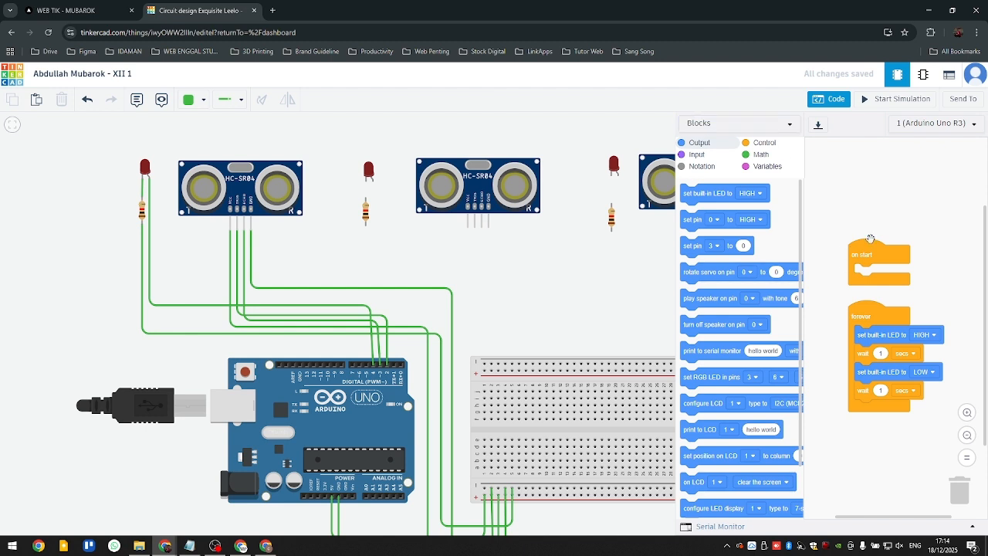
click(760, 128)
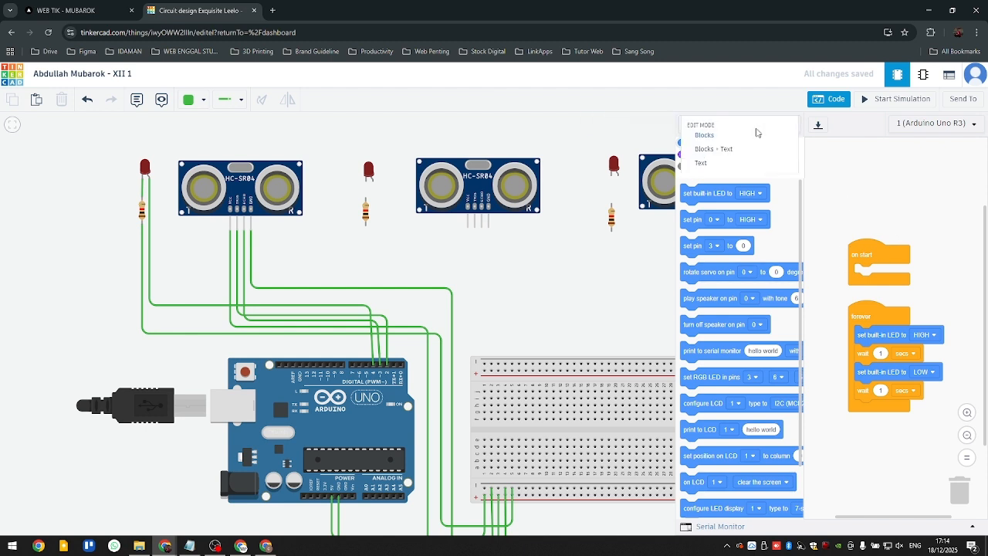
click(714, 164)
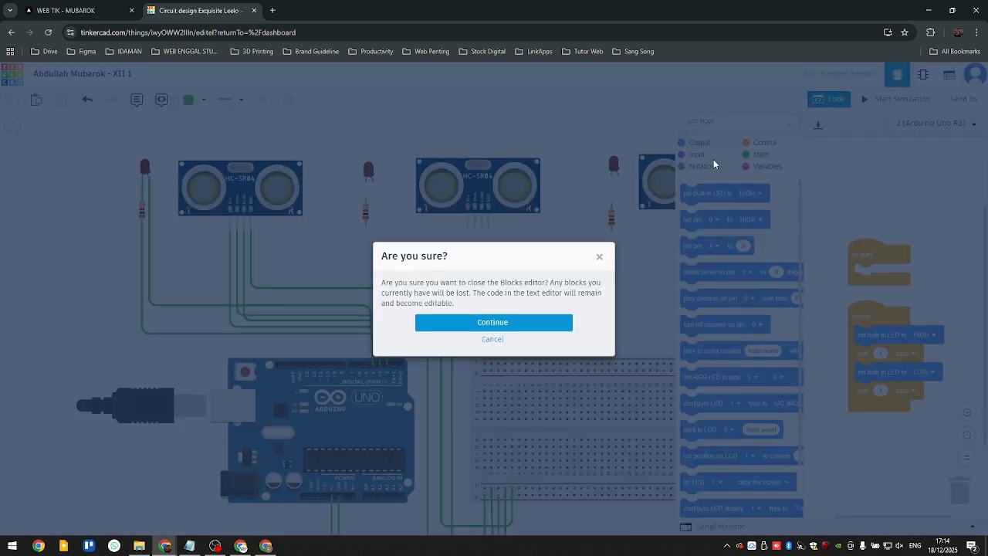
click(513, 325)
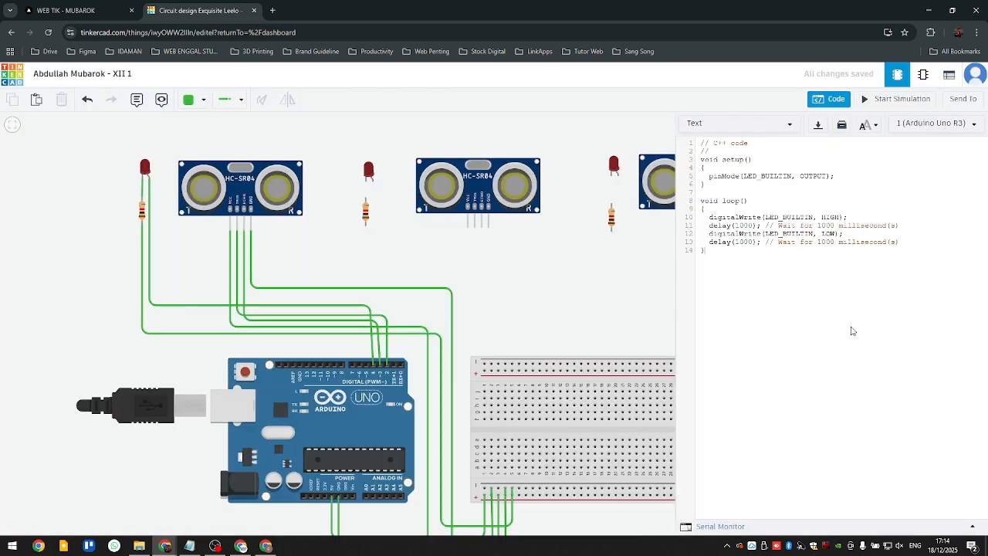
- Replace all the default C++ code of the Arduino Uno R3 with the code copied from ChatGPT
drag(852, 330, 670, 128)
key(BackSpace)
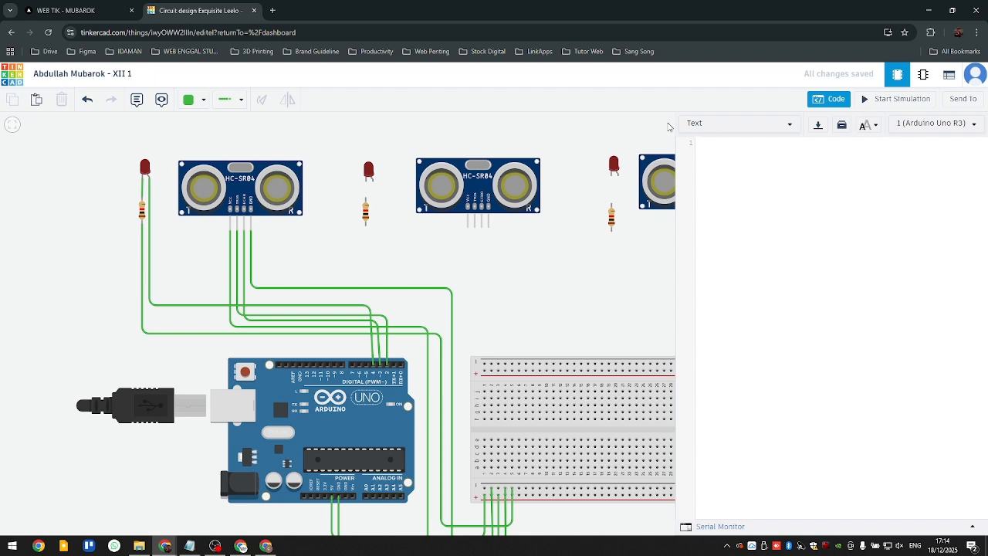
right_click(770, 156)
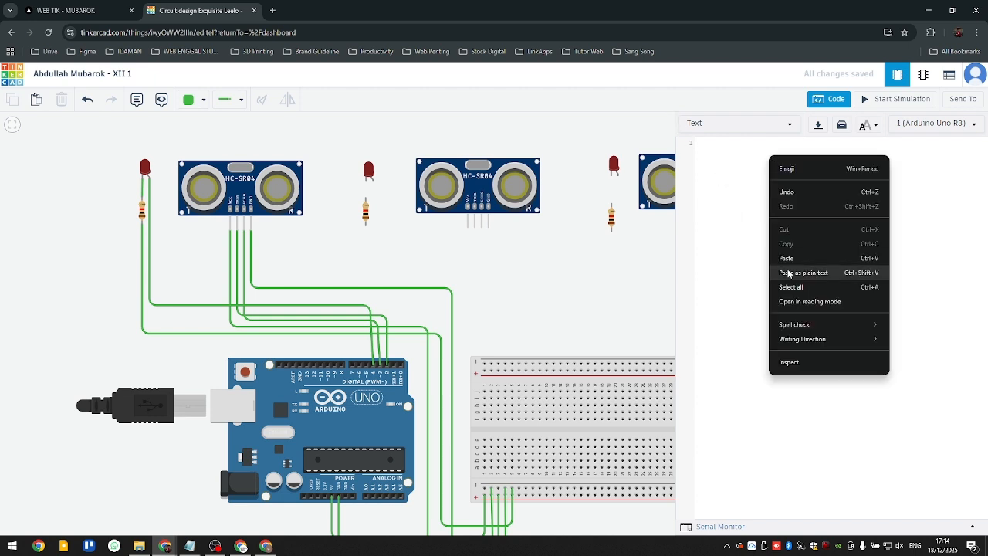
click(710, 143)
right_click(709, 145)
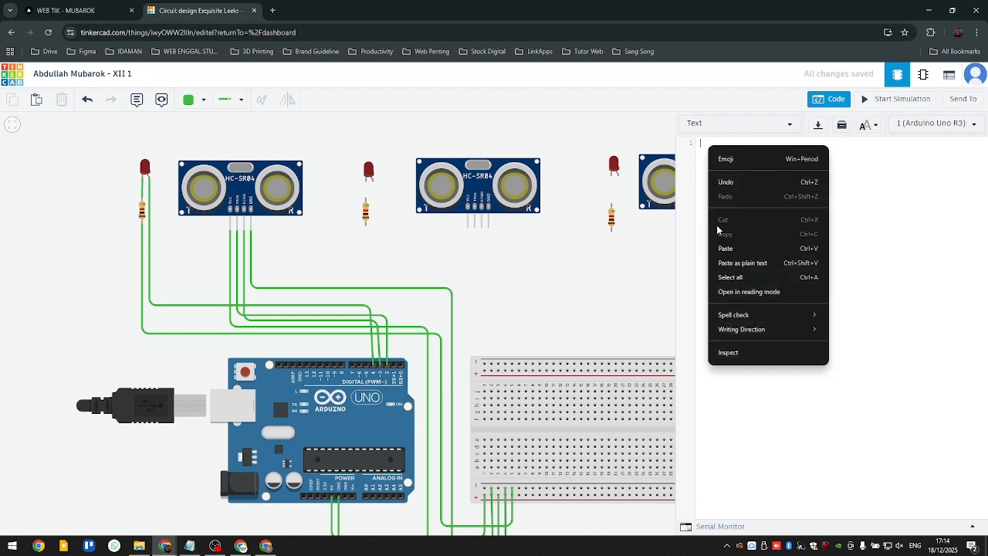
click(734, 247)
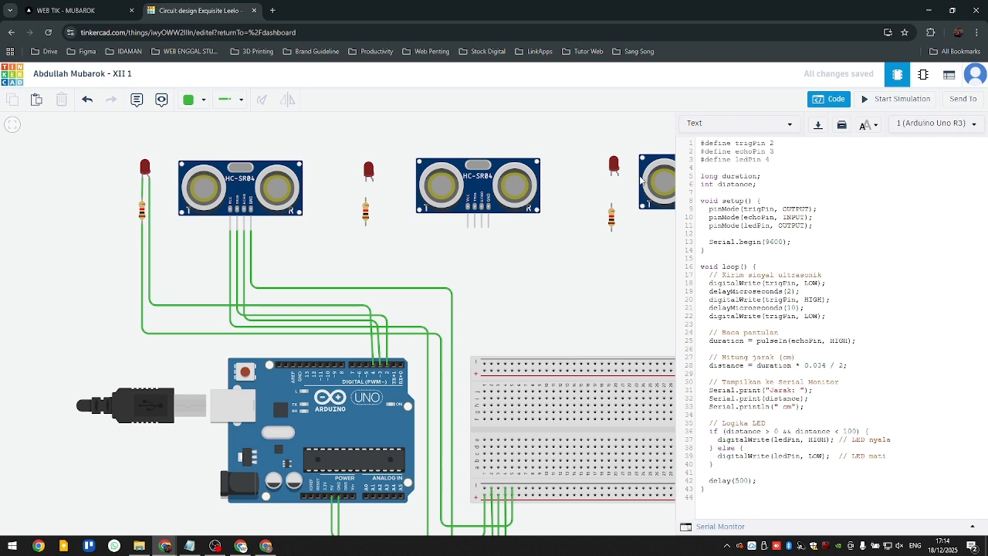
- Start the circuit simulation and dismiss the debugger tips covering the code
click(894, 100)
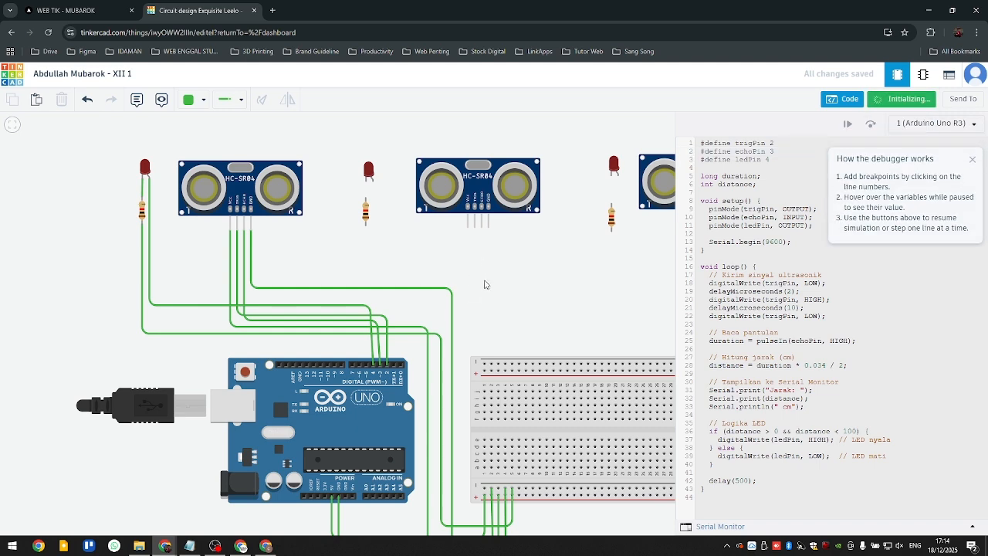
scroll(390, 256, up, 2)
scroll(390, 256, down, 3)
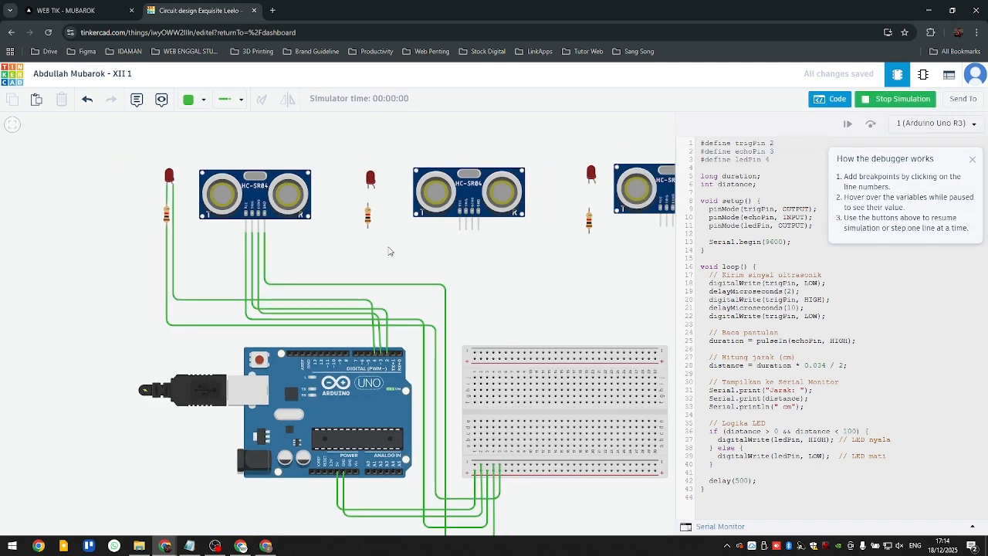
drag(390, 251, 397, 320)
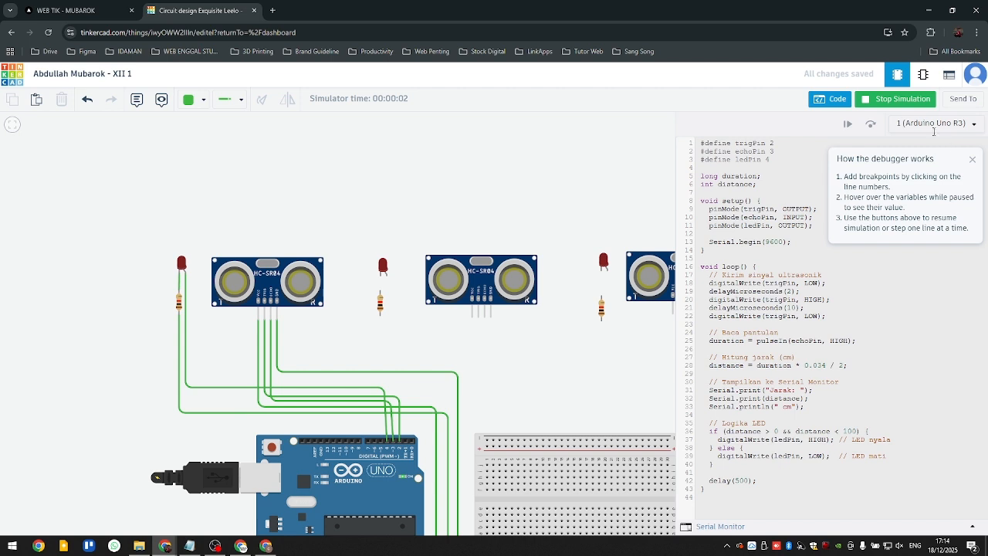
click(972, 159)
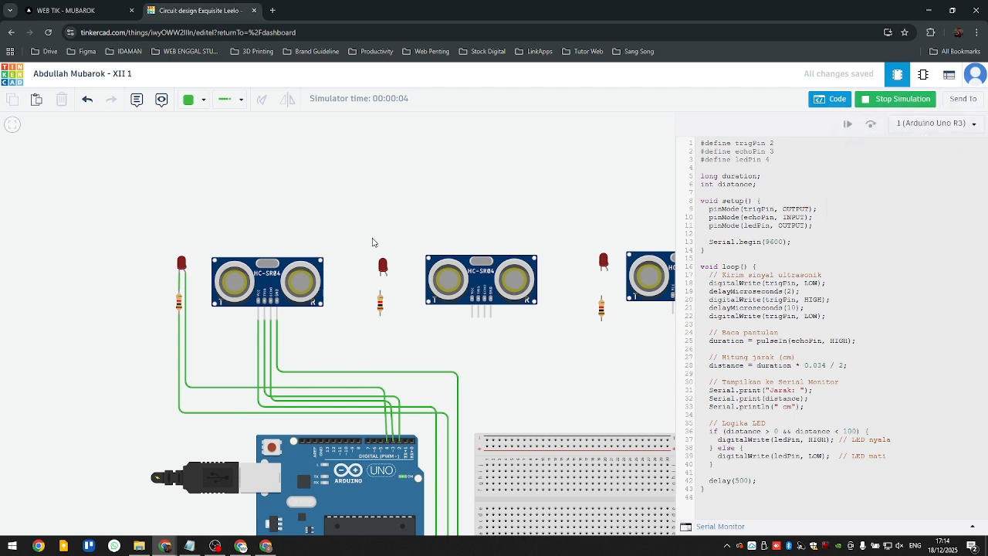
- Test the first ultrasonic sensor by moving its target object to about 97 cm, and stop the simulation
drag(373, 243, 353, 280)
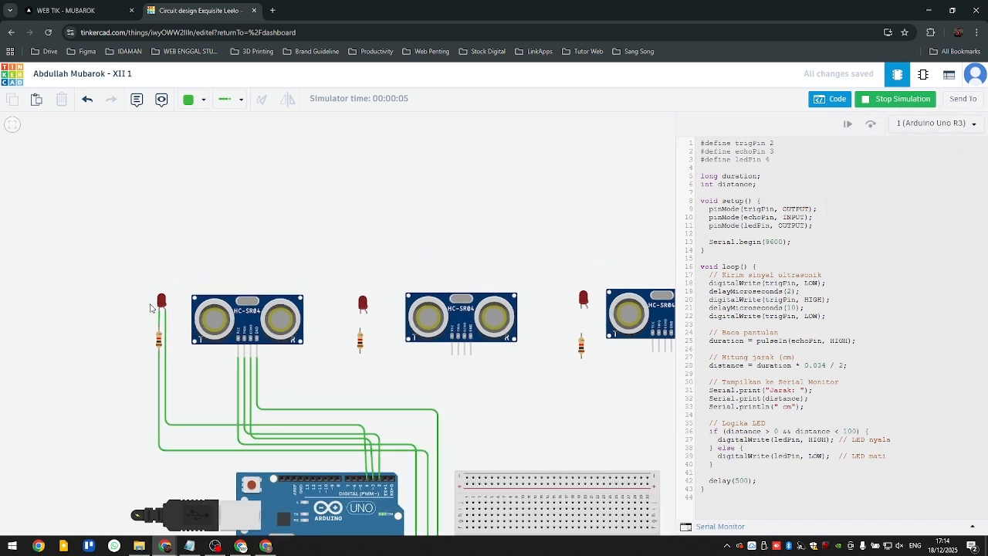
click(247, 305)
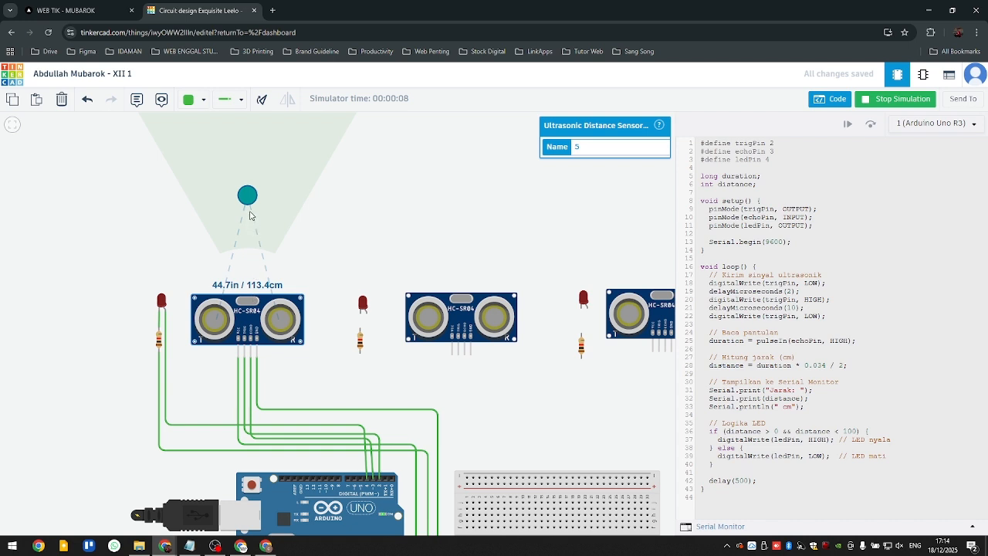
mouse_move(248, 198)
mouse_down()
mouse_move(247, 212)
mouse_move(250, 186)
mouse_move(250, 218)
mouse_move(253, 171)
mouse_move(256, 208)
mouse_up()
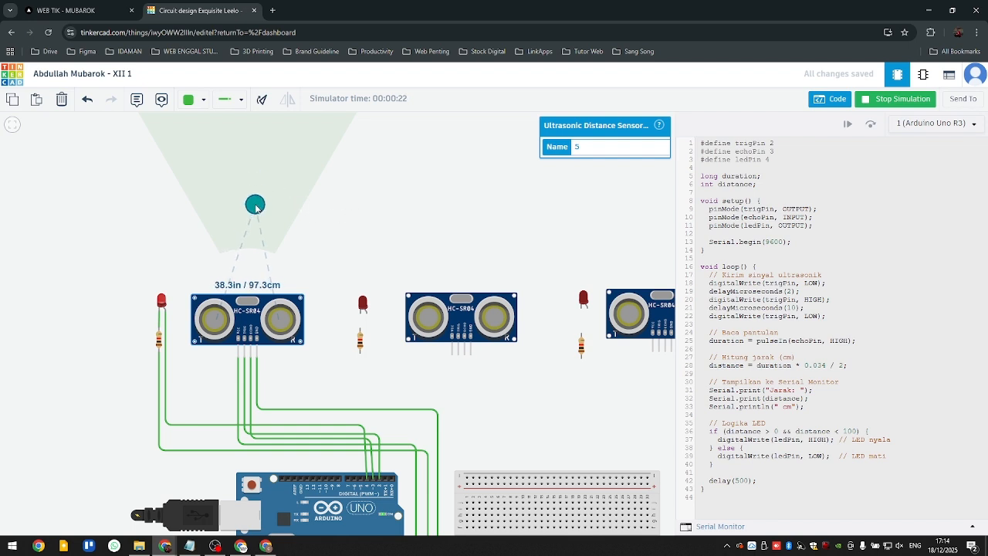
click(911, 100)
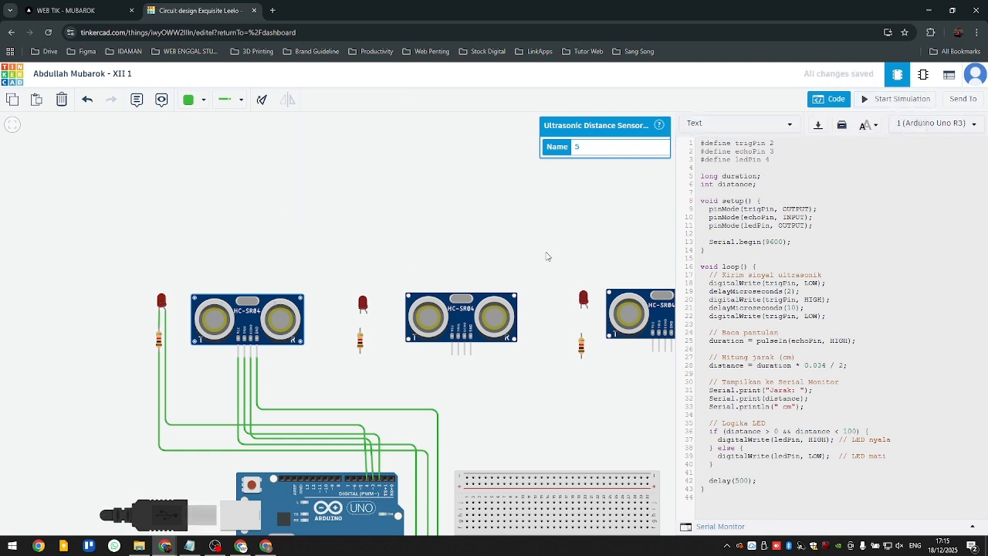
- Check the save status of the circuit design
drag(545, 255, 466, 209)
scroll(389, 259, up, 2)
scroll(397, 223, up, 2)
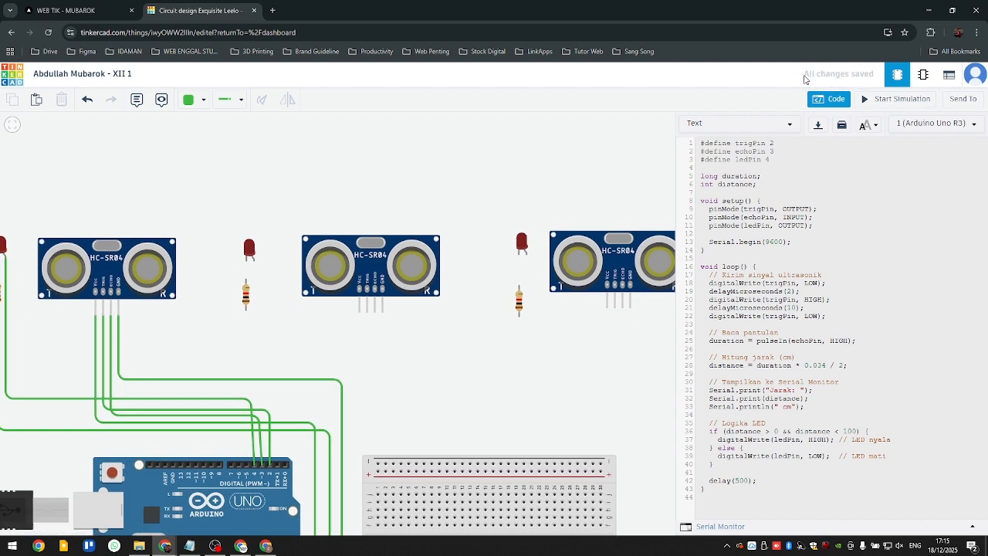
drag(806, 79, 855, 81)
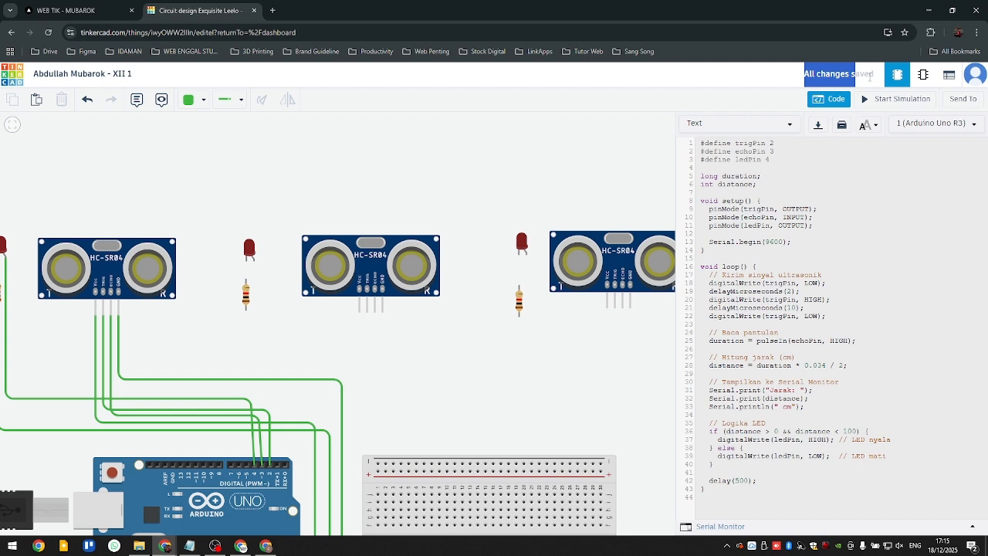
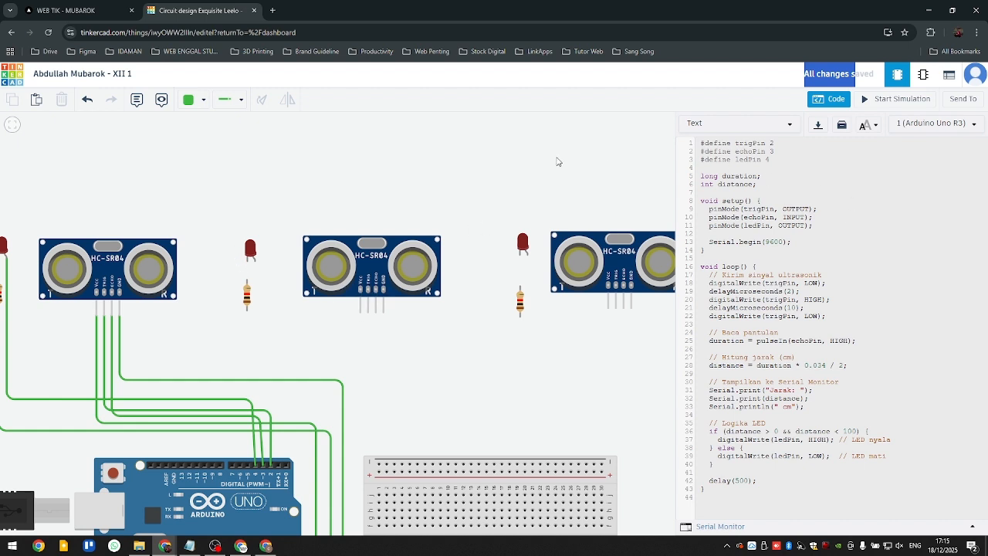
- Hide the code editor and wire the second ultrasonic sensor's VCC pin to the breadboard's lower positive rail, routing it between the Arduino and breadboard
click(826, 99)
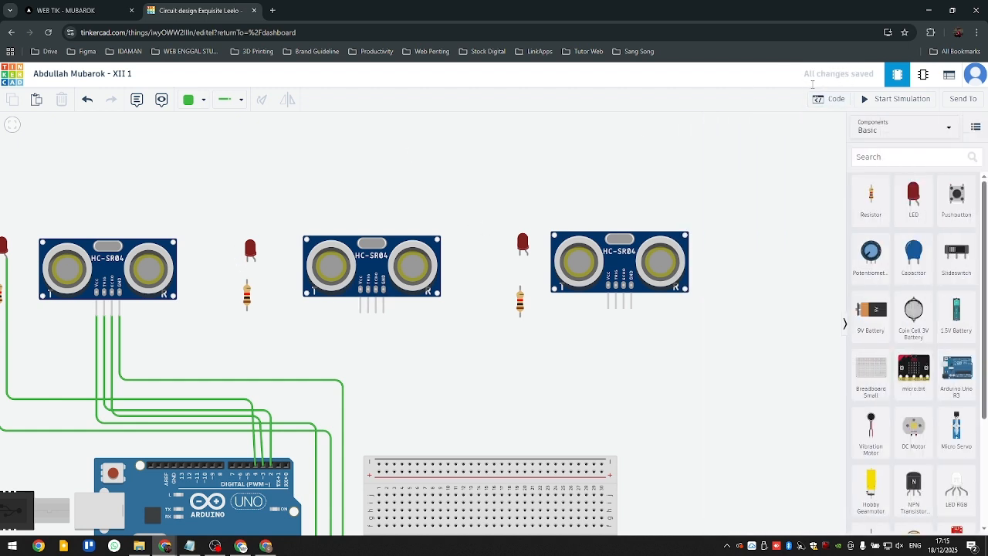
scroll(311, 183, down, 2)
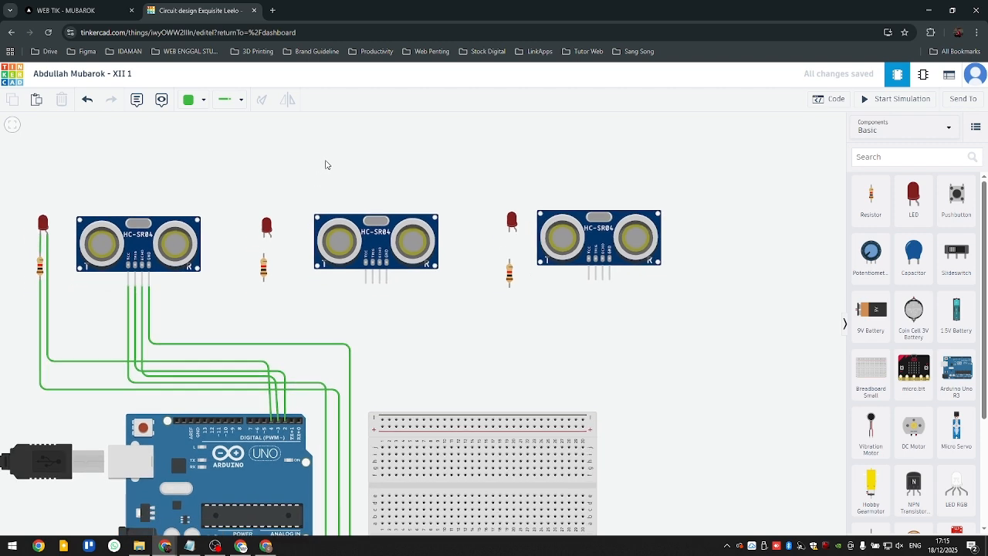
drag(387, 352, 378, 293)
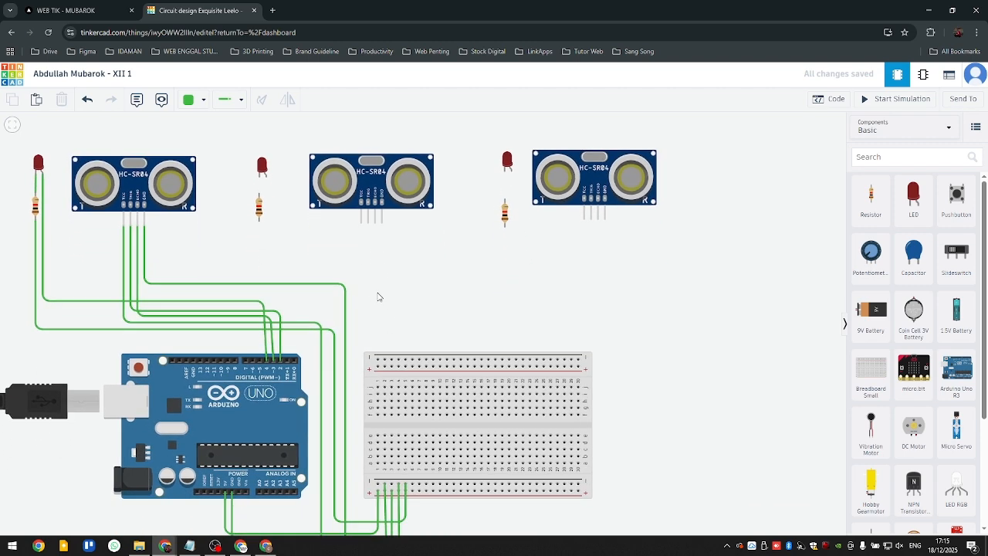
click(361, 223)
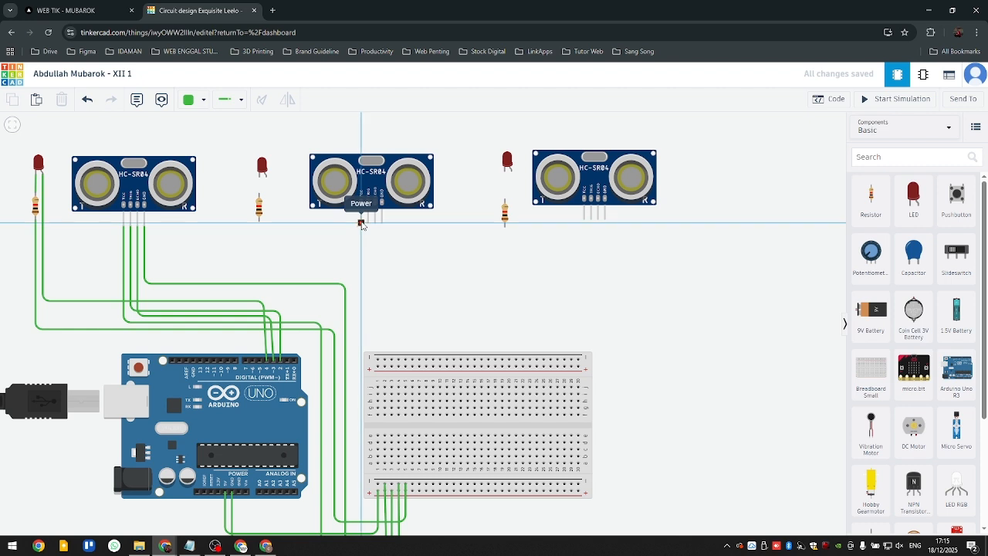
click(362, 302)
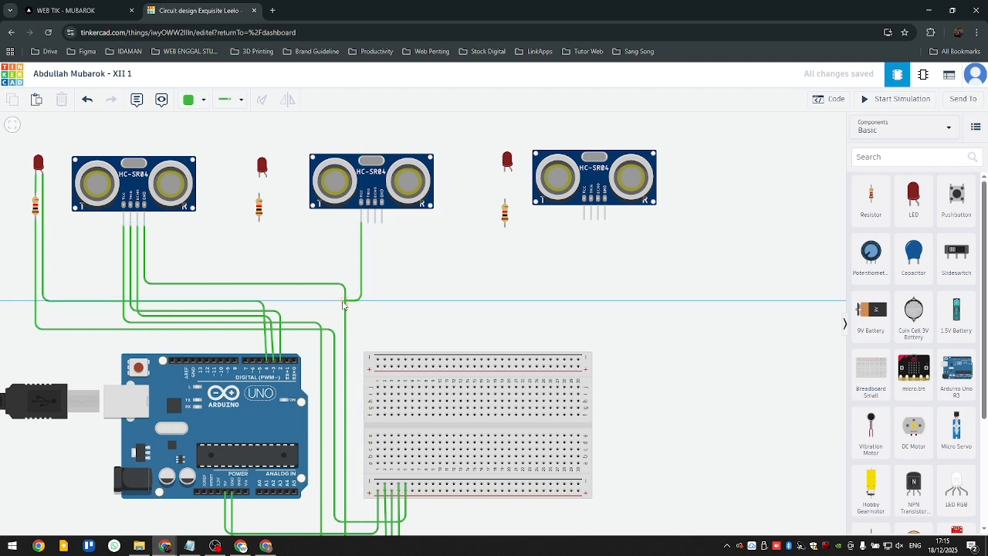
click(311, 302)
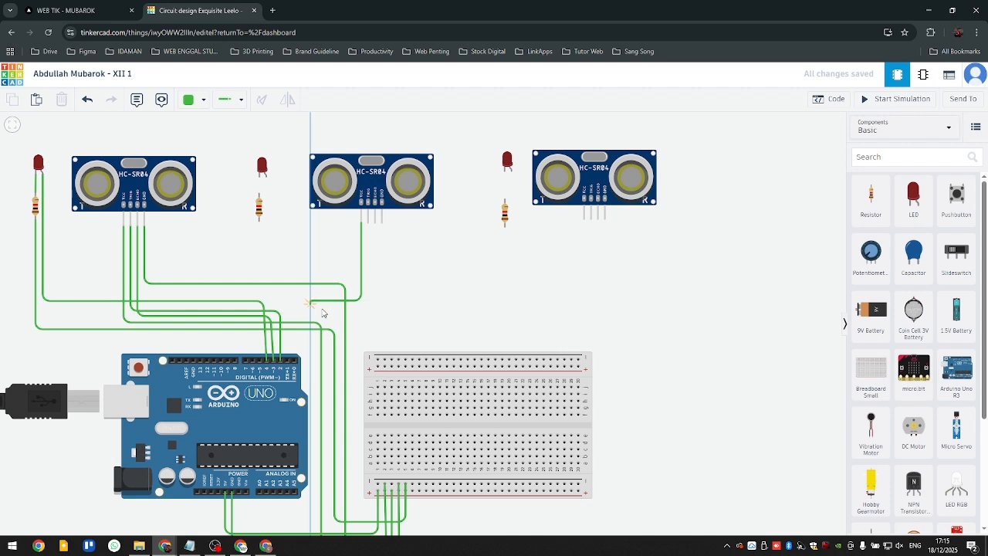
click(311, 512)
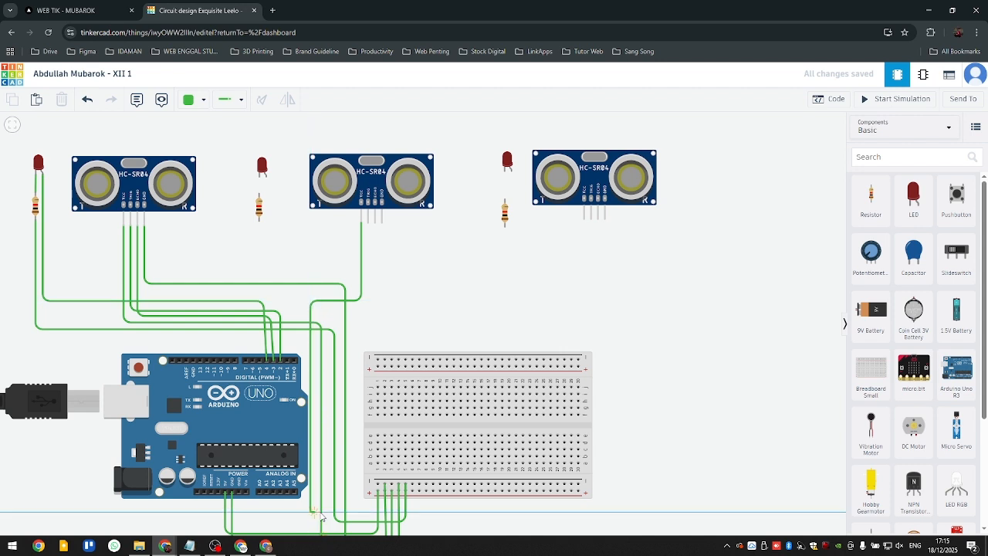
click(413, 512)
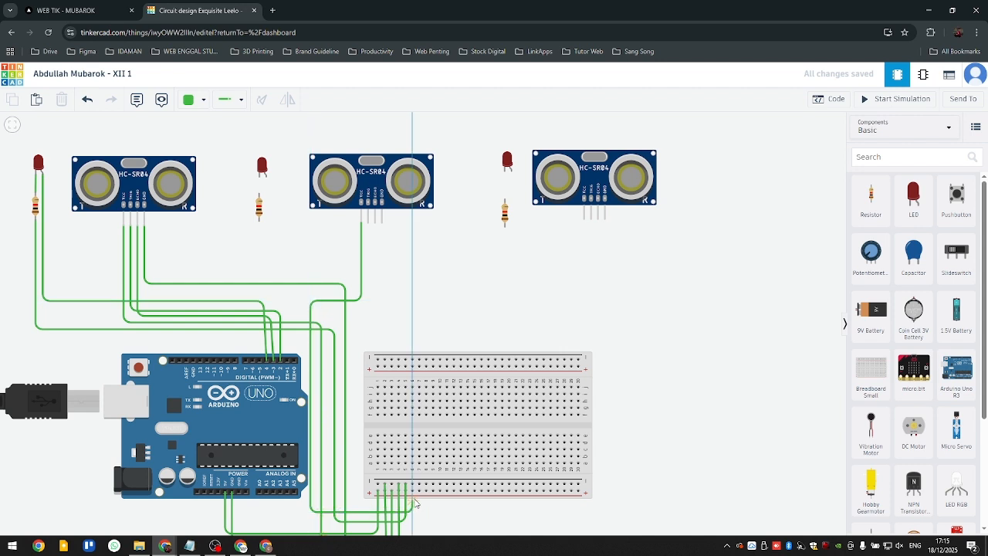
click(413, 491)
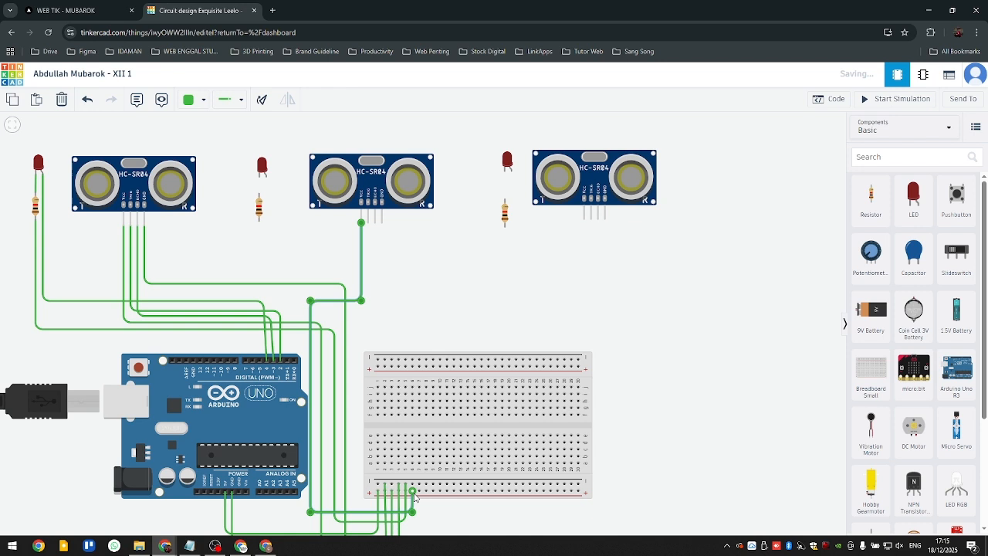
- Wire the second ultrasonic sensor's GND pin to the breadboard's lower negative rail, routing it alongside the VCC wire
click(382, 221)
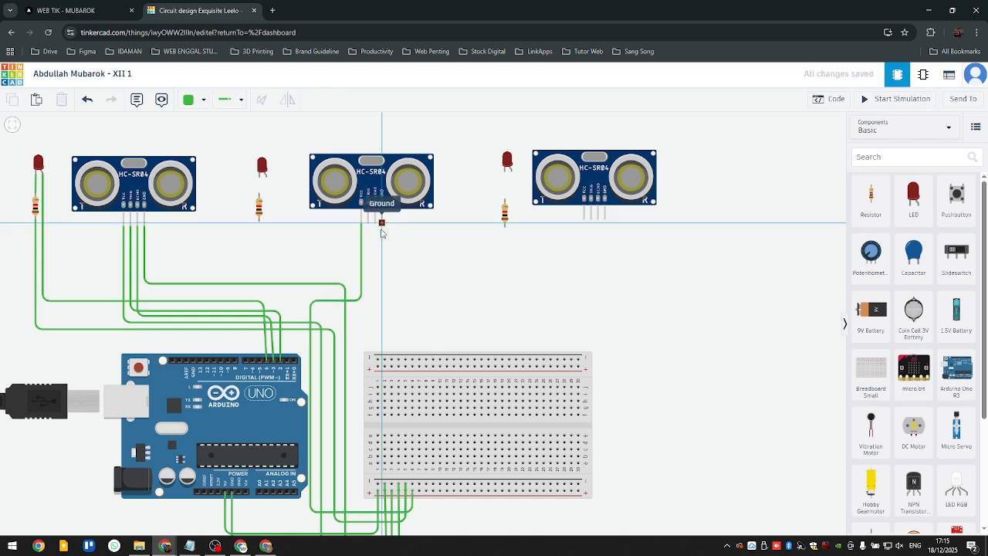
click(383, 308)
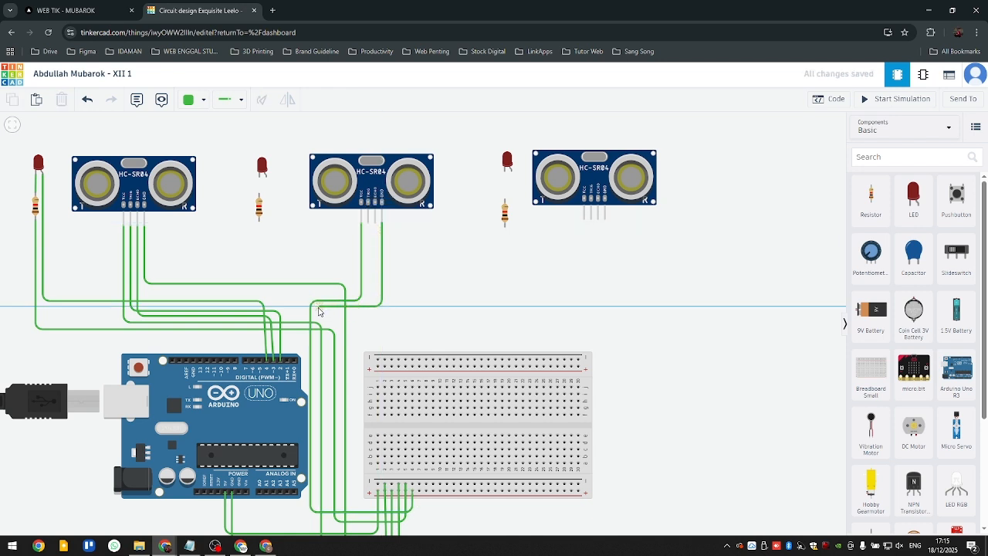
click(316, 309)
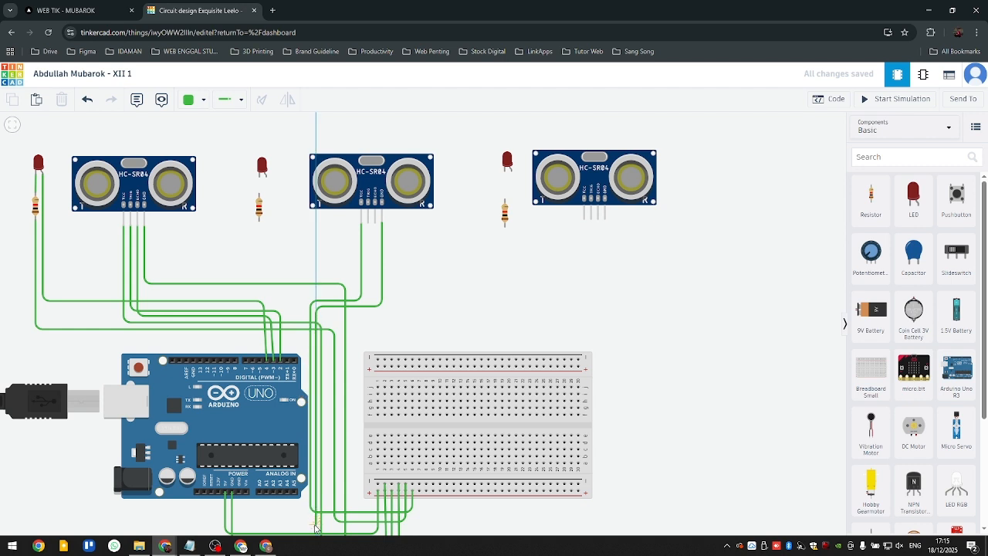
click(316, 530)
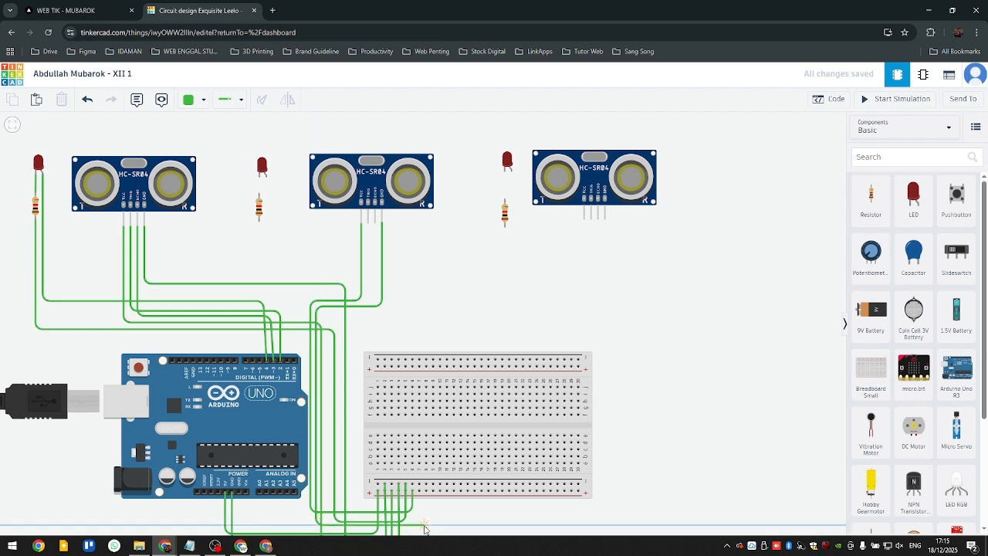
click(420, 529)
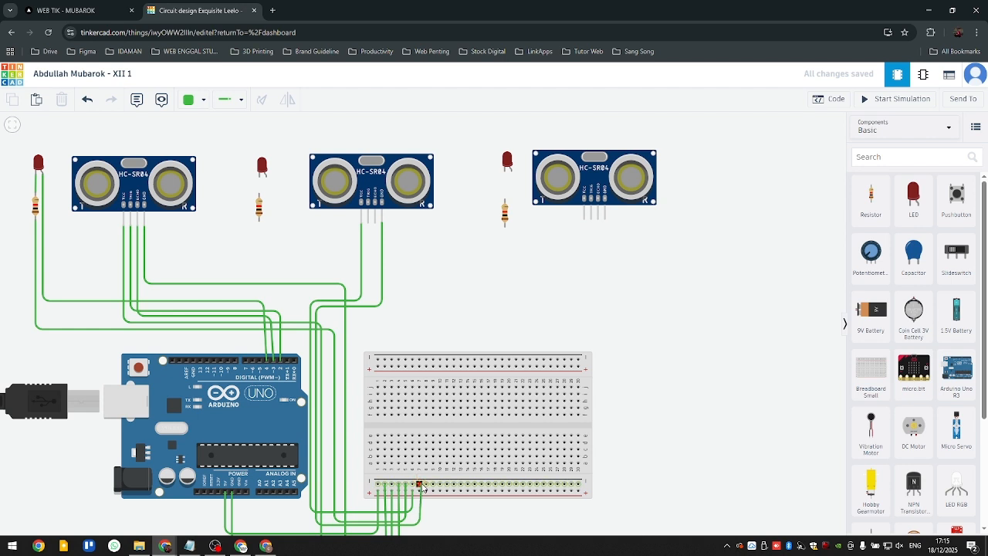
- Connect the second LED's cathode to the upper terminal of the resistor beneath it
click(368, 224)
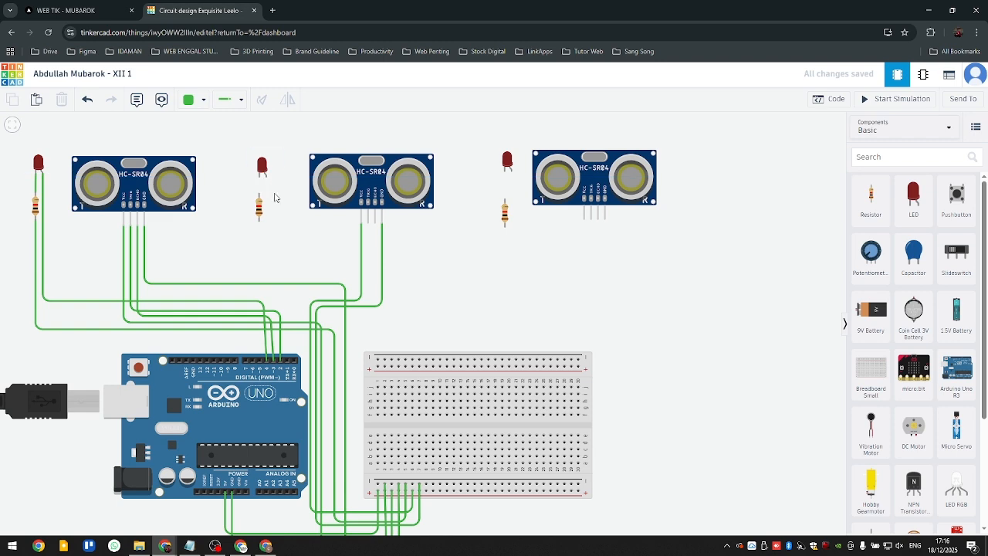
scroll(257, 245, up, 2)
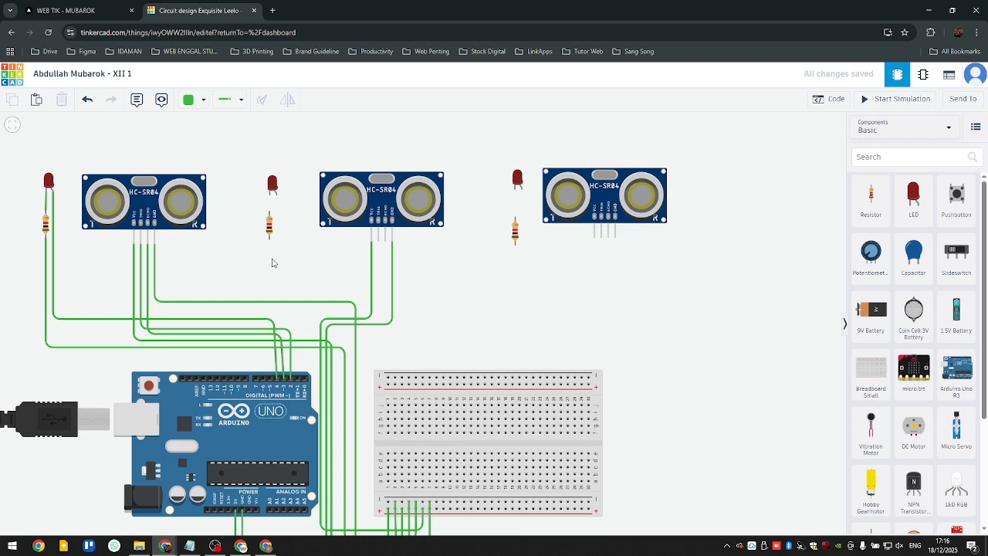
scroll(425, 359, down, 3)
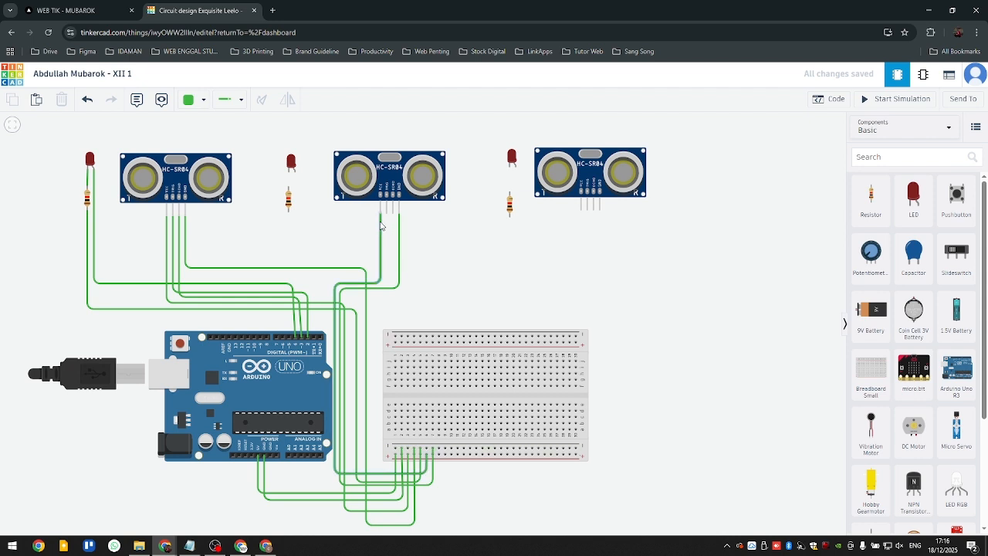
click(290, 177)
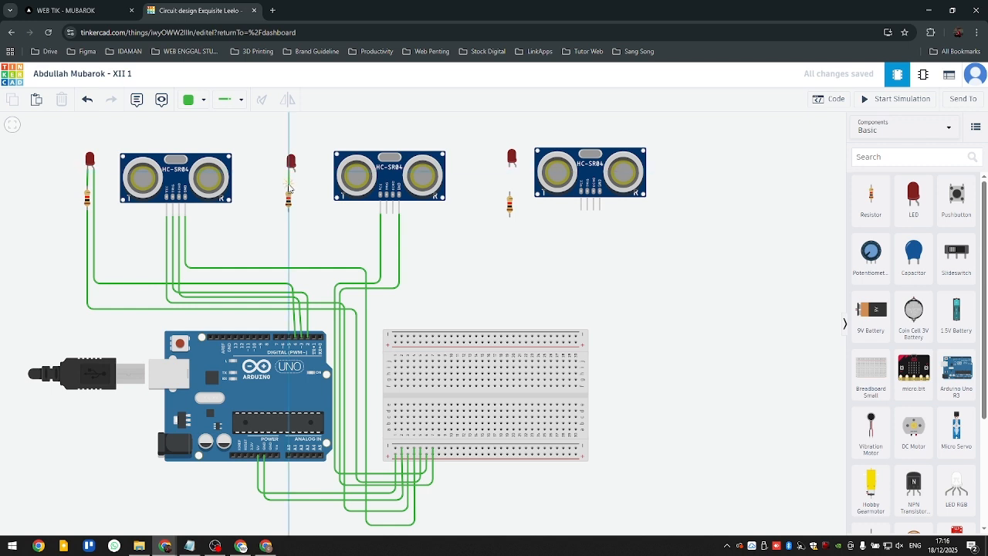
click(290, 189)
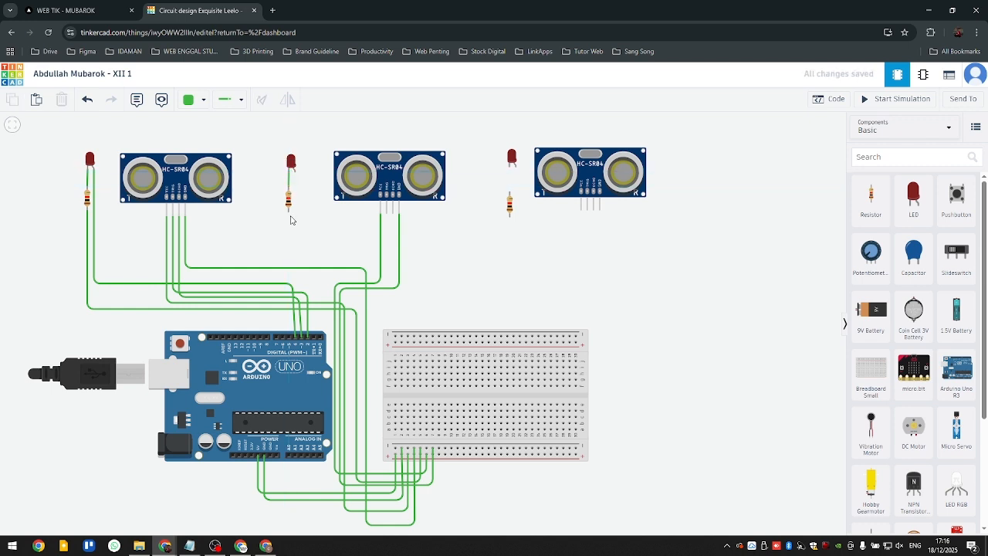
- Wire the lower terminal of the second LED's resistor to the breadboard's lower negative rail, routing it between the Arduino and breadboard
click(288, 213)
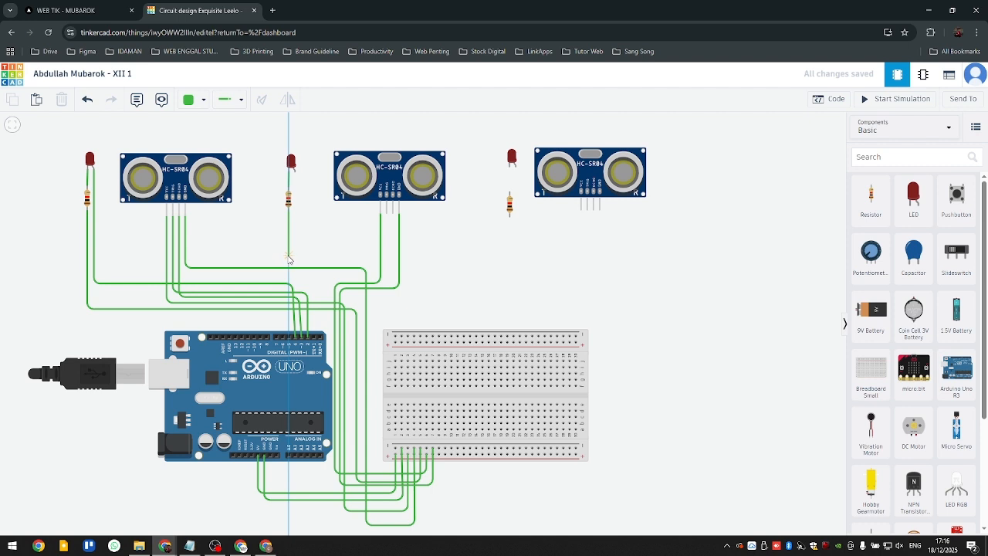
click(288, 254)
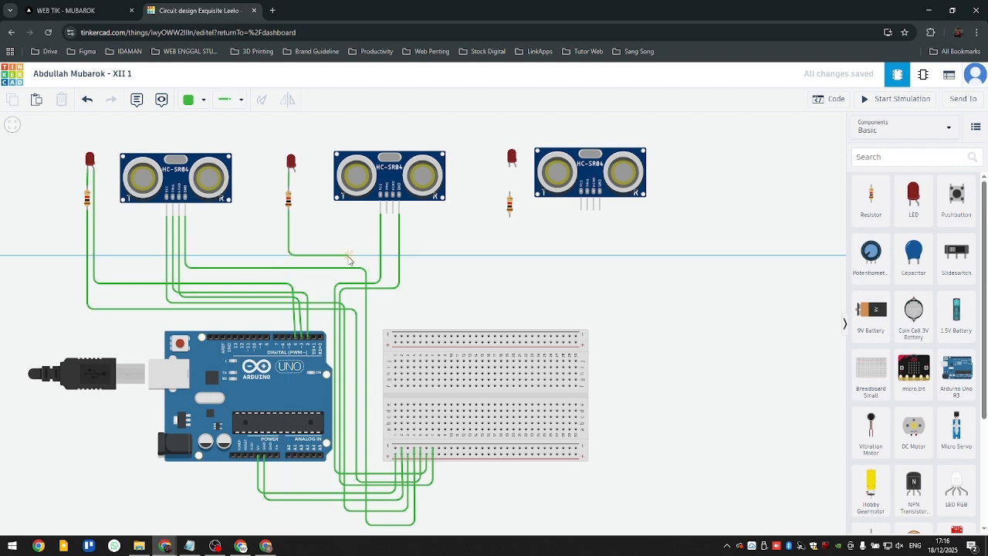
click(346, 255)
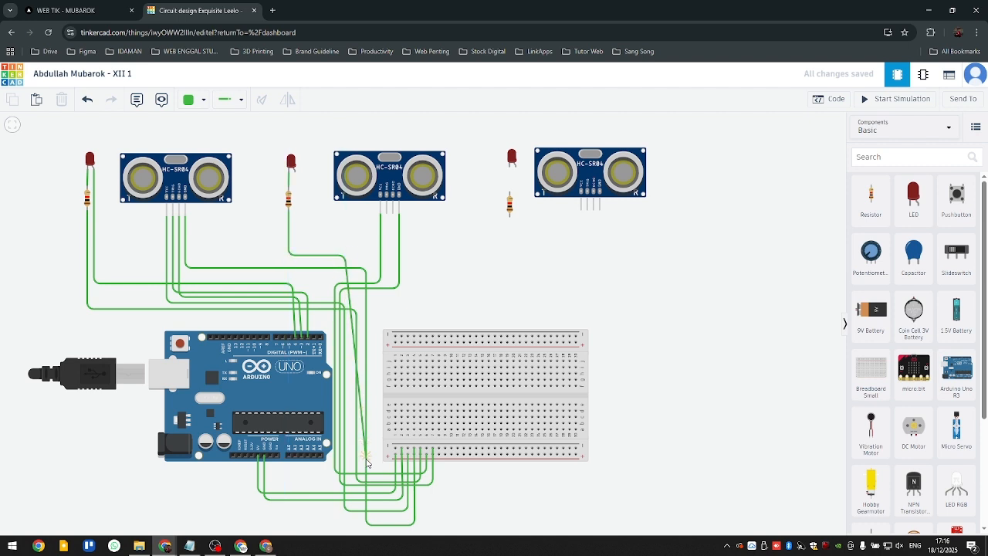
click(346, 513)
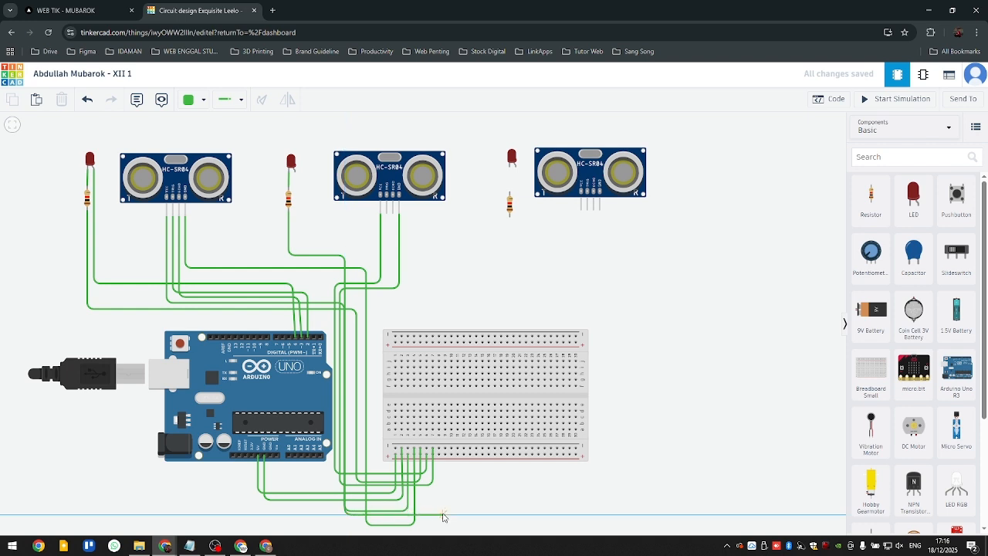
click(441, 513)
click(434, 452)
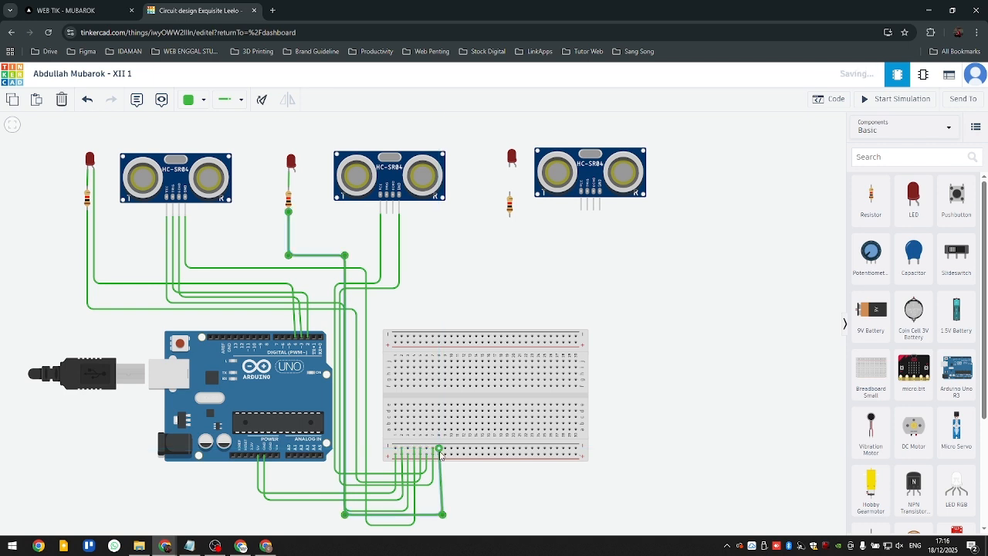
- Adjust the second resistor's ground wire by moving its lower corner inward and shifting its long vertical segment away from the neighbouring wire
drag(444, 516, 437, 516)
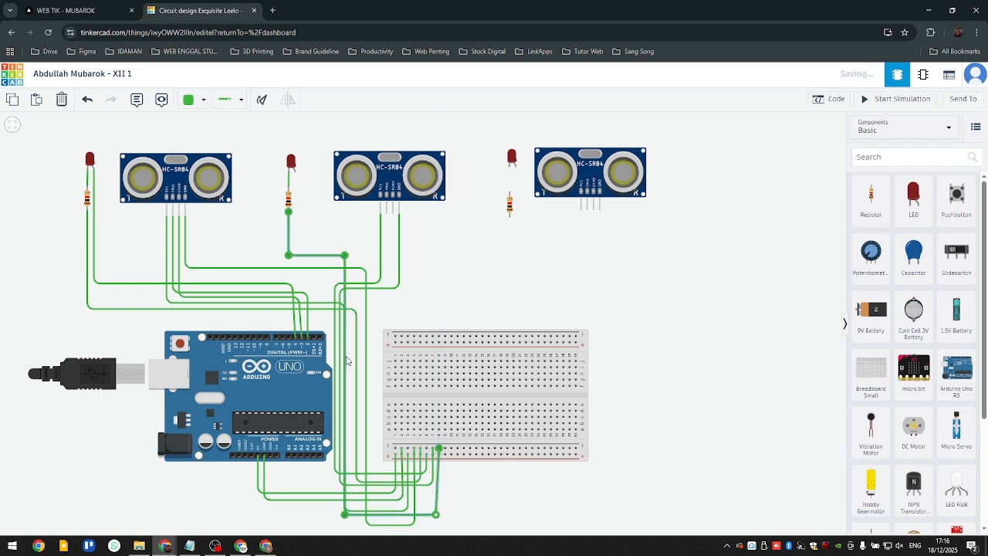
drag(345, 396, 348, 396)
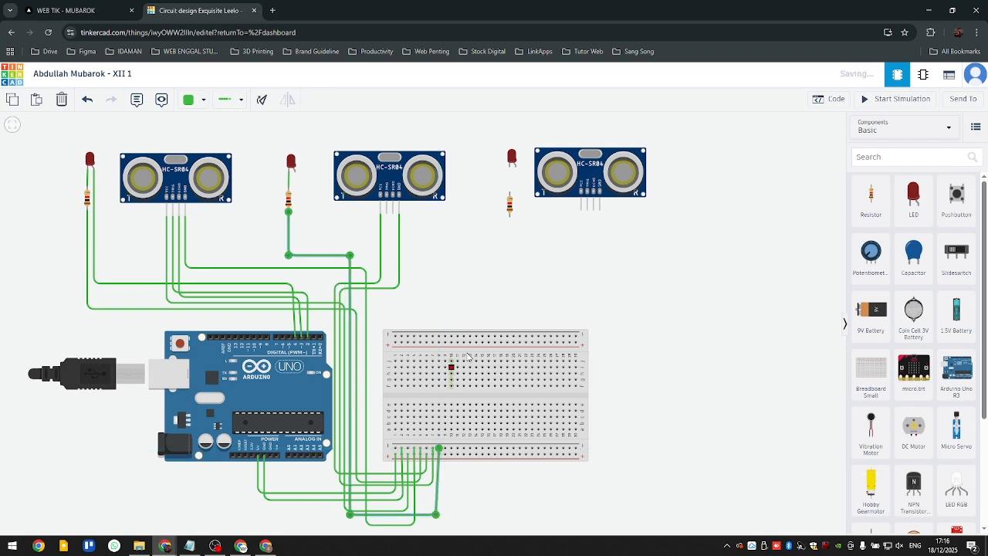
click(492, 302)
- Wire the second ultrasonic sensor's TRIG pin to Arduino digital pin 5 and align the wire's corner vertically above that pin
drag(456, 283, 461, 274)
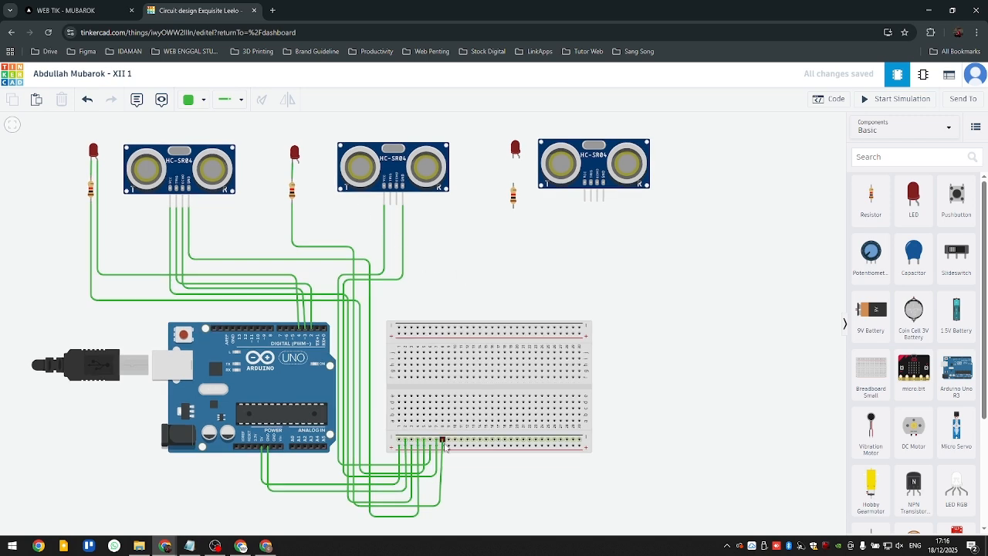
scroll(363, 251, up, 5)
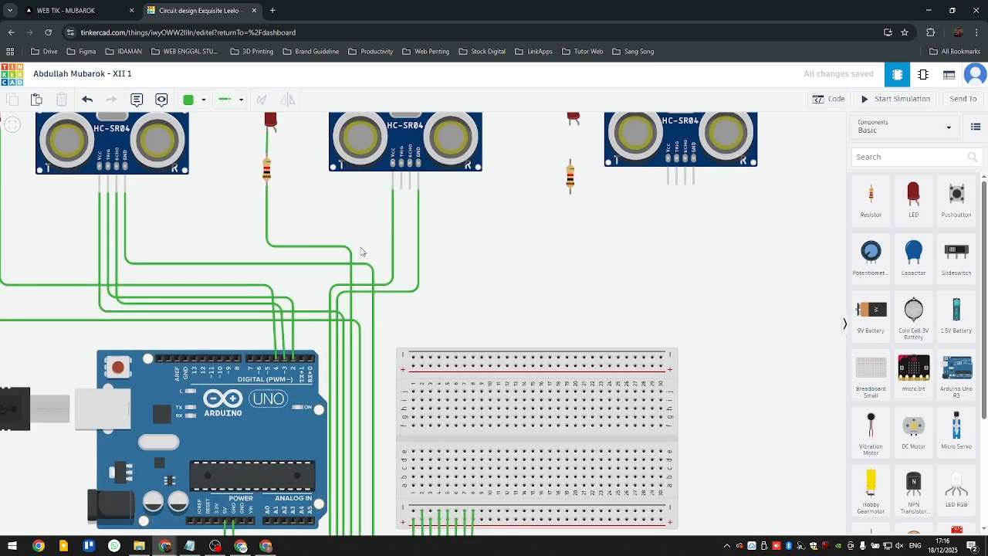
drag(389, 237, 400, 253)
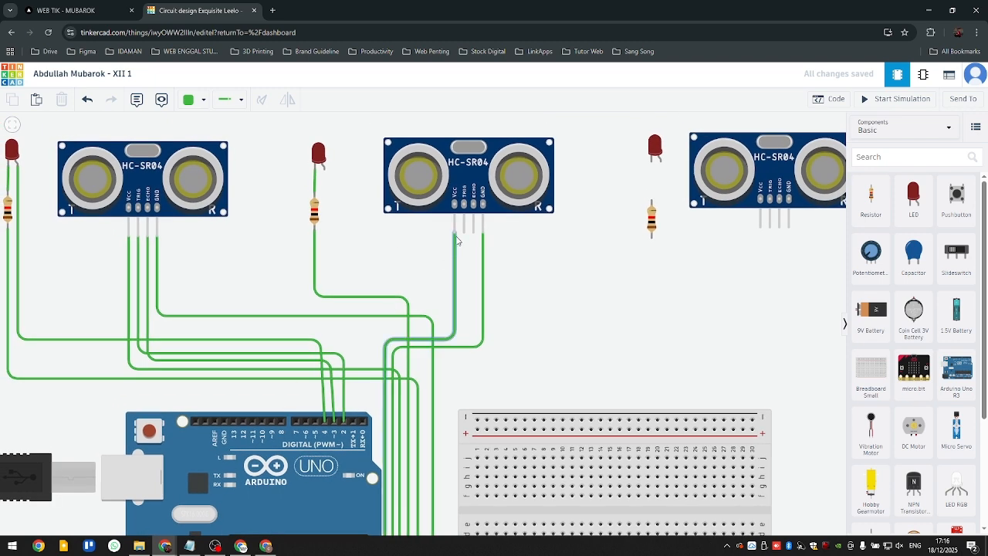
drag(464, 237, 467, 333)
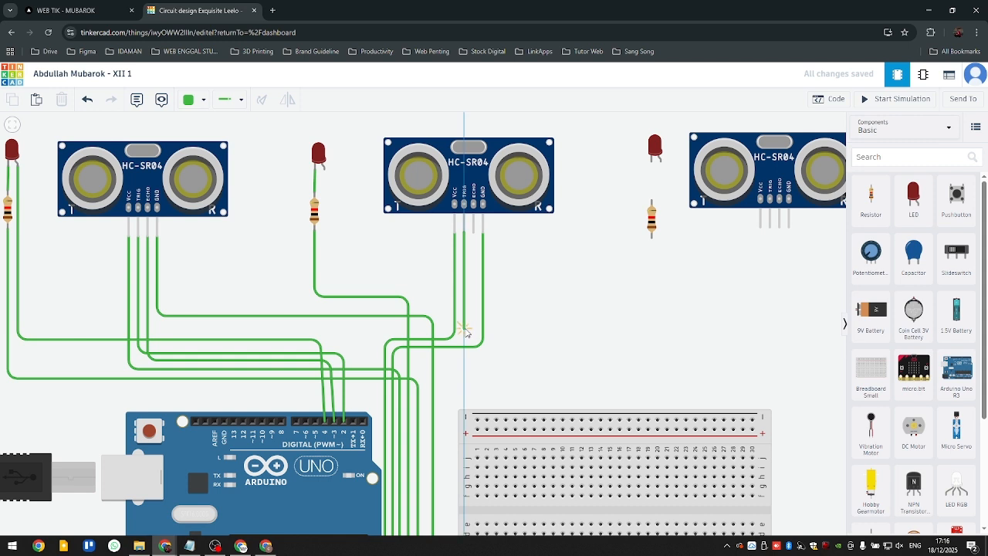
click(464, 327)
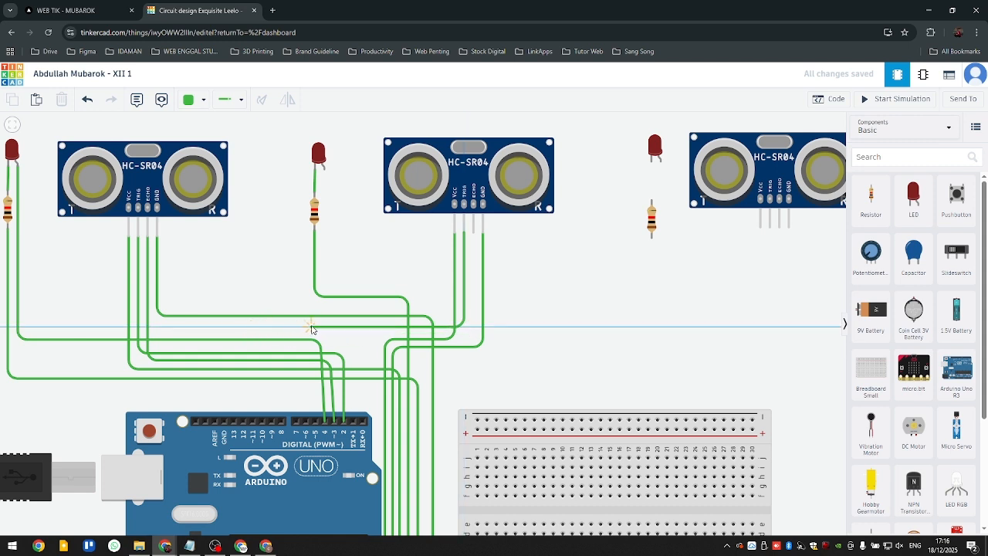
click(311, 328)
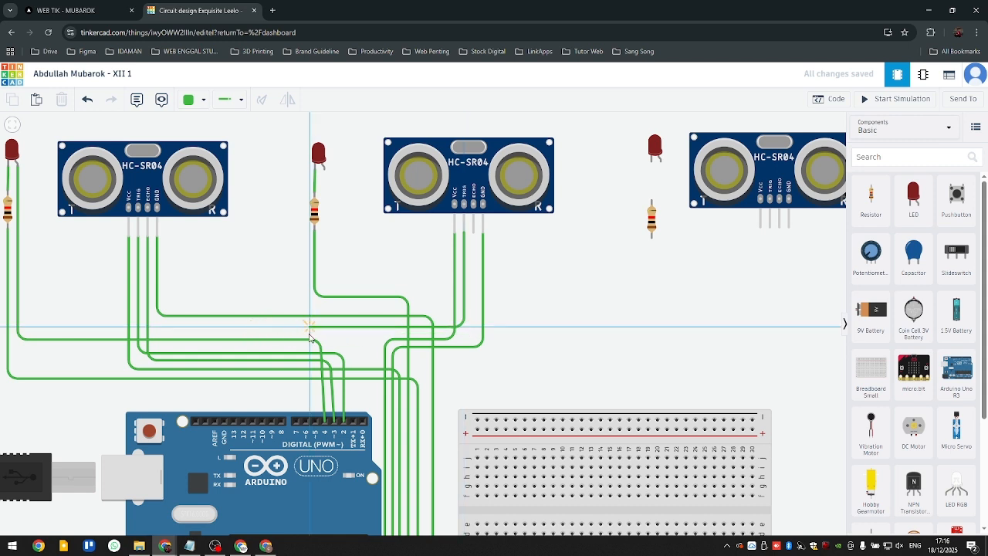
click(314, 421)
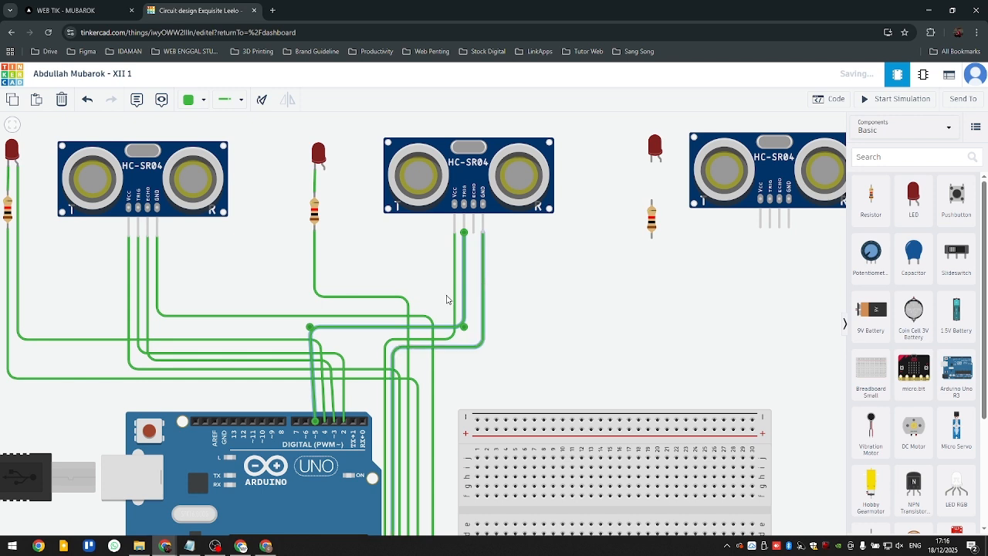
drag(310, 328, 316, 328)
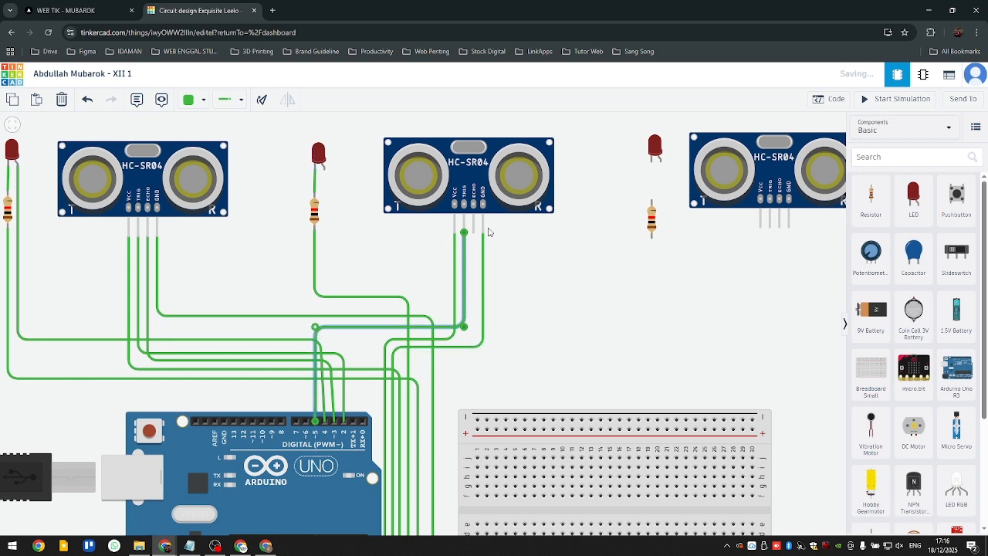
- Wire the second ultrasonic sensor's ECHO pin to Arduino digital pin 6 and align the wire's corner vertically above that pin
click(473, 206)
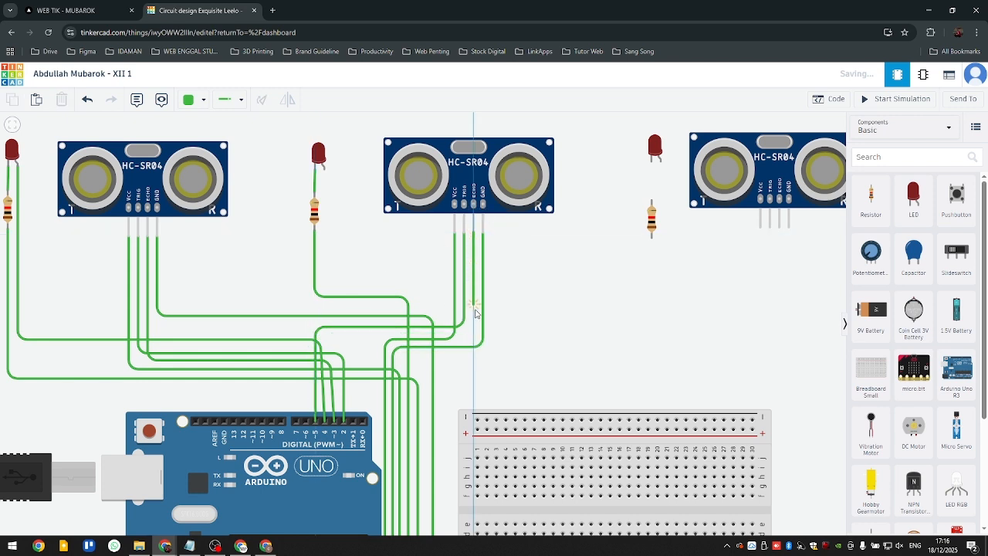
click(474, 313)
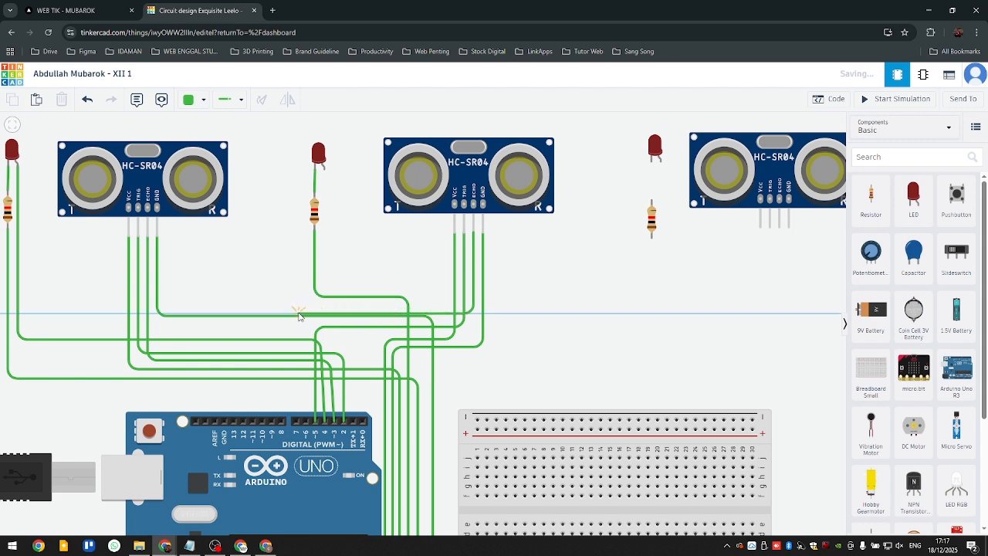
click(302, 311)
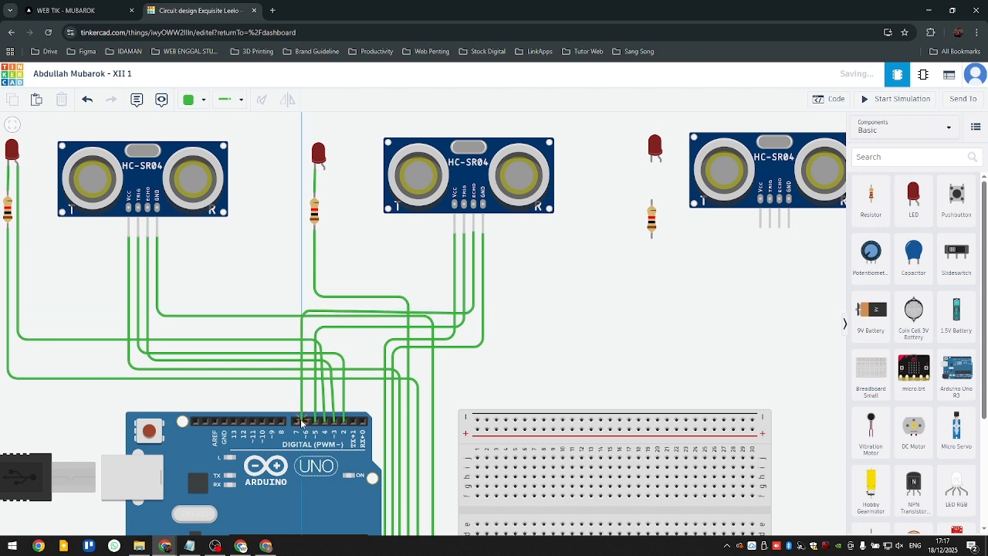
click(306, 421)
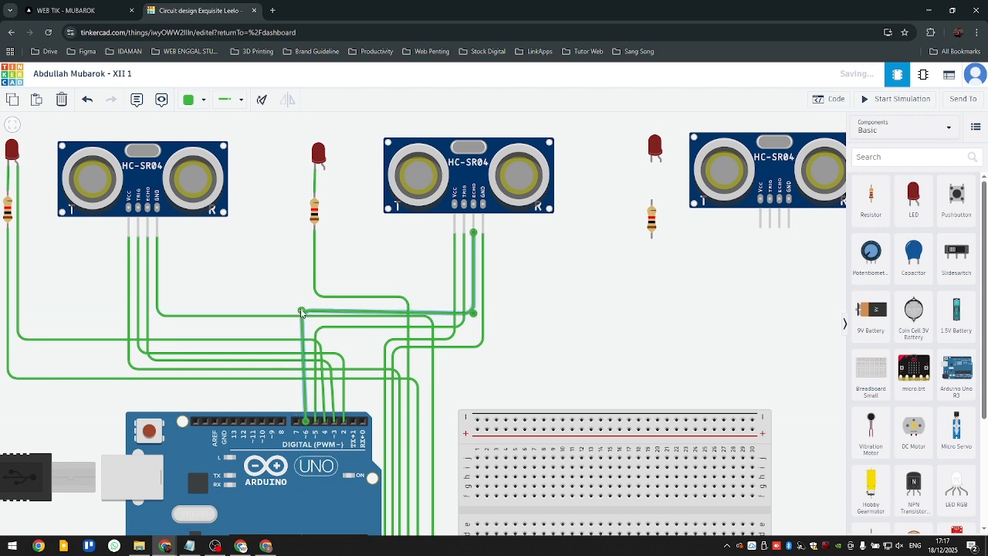
drag(302, 312, 306, 310)
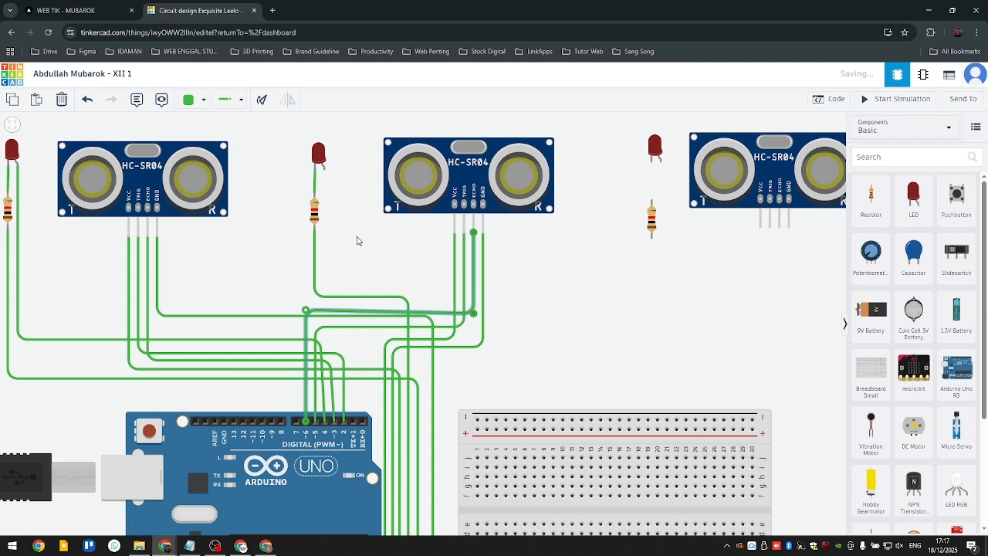
click(328, 235)
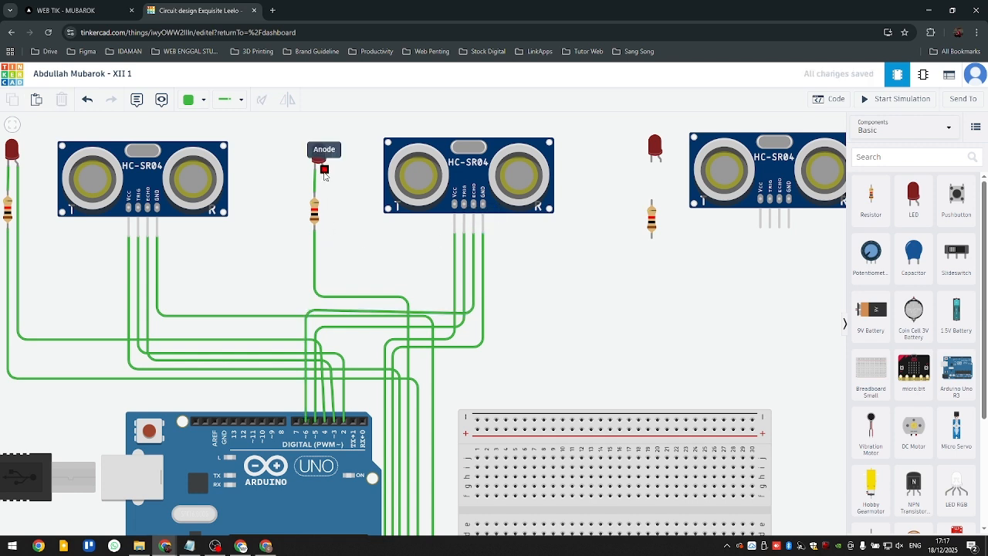
- Wire the second LED's anode to Arduino digital pin 7, with the corner directly above that pin
click(324, 171)
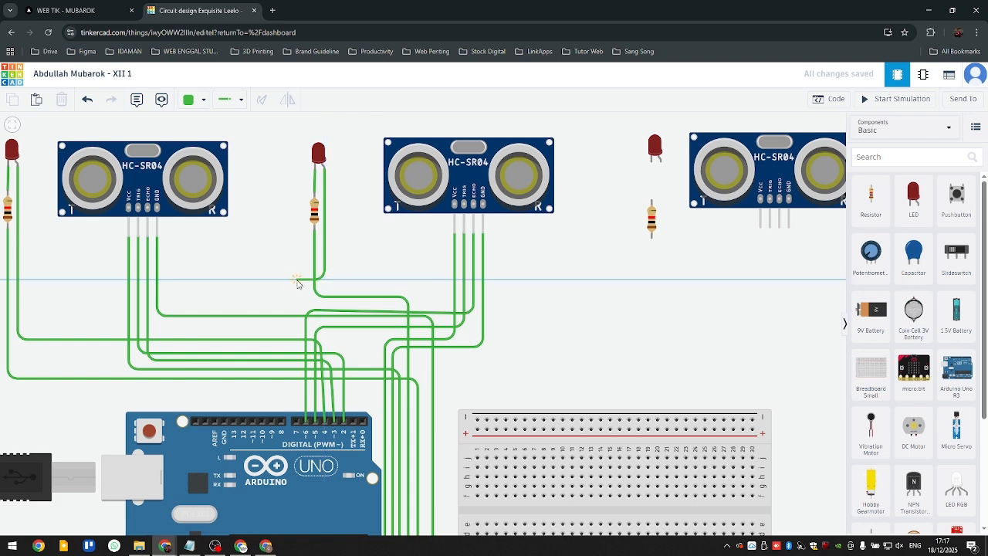
click(298, 280)
click(297, 420)
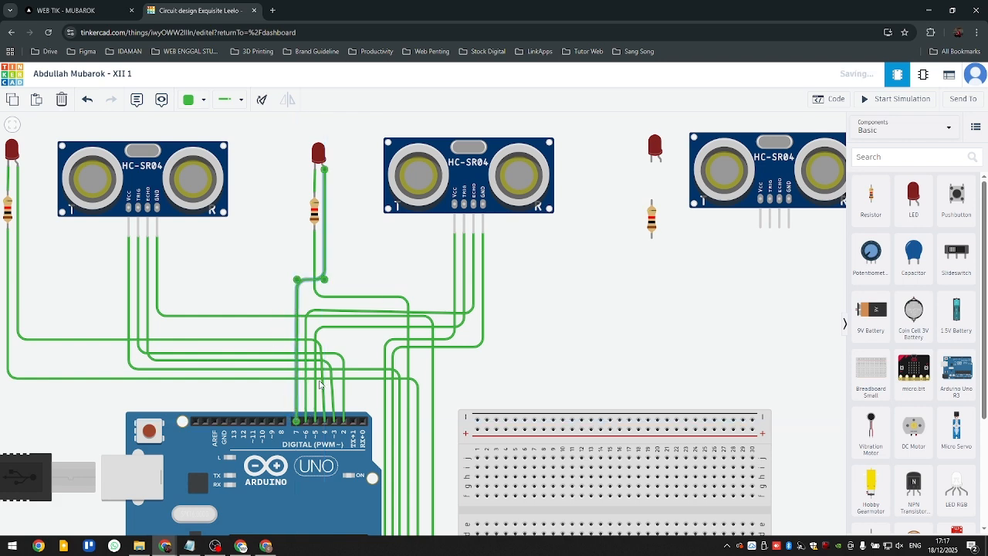
scroll(386, 286, down, 3)
scroll(401, 271, up, 1)
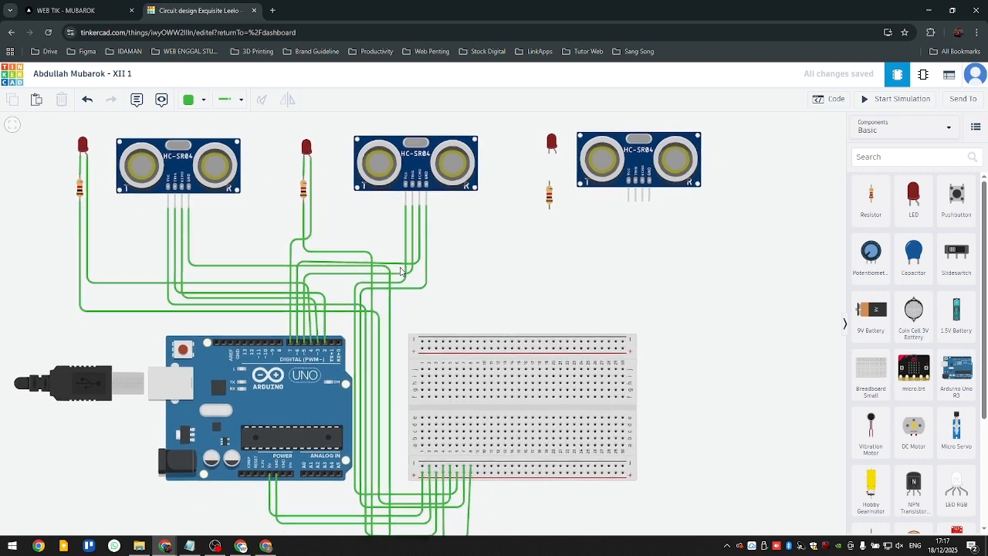
scroll(440, 267, down, 1)
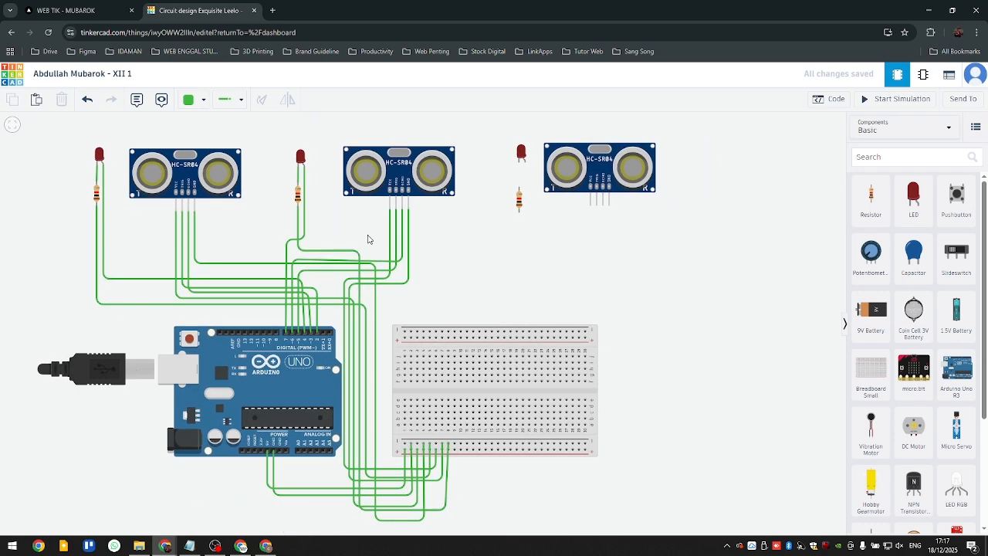
- Switch to ChatGPT and review the earlier prompt, its pin connections and the single-sensor Arduino program
key(alt+Tab)
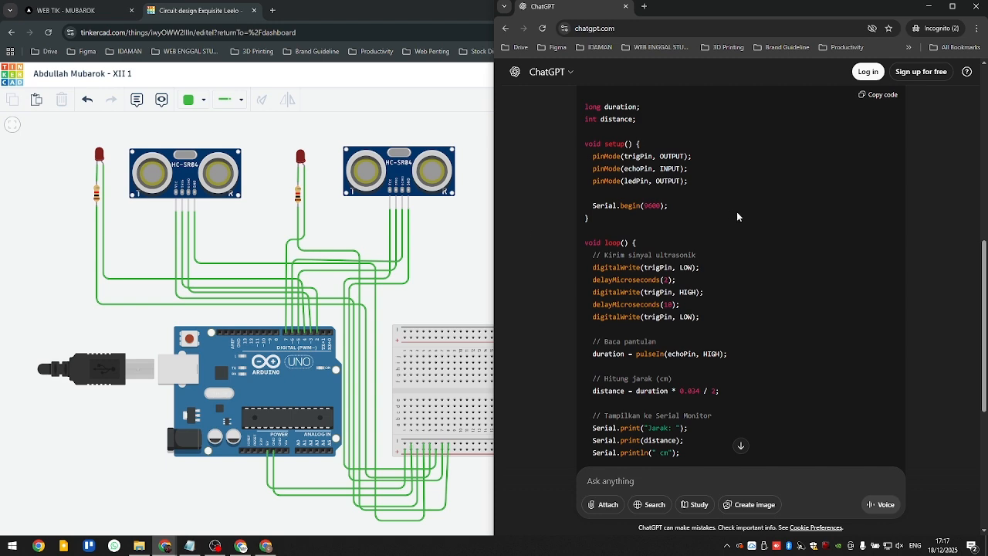
scroll(704, 256, down, 4)
scroll(699, 258, up, 1)
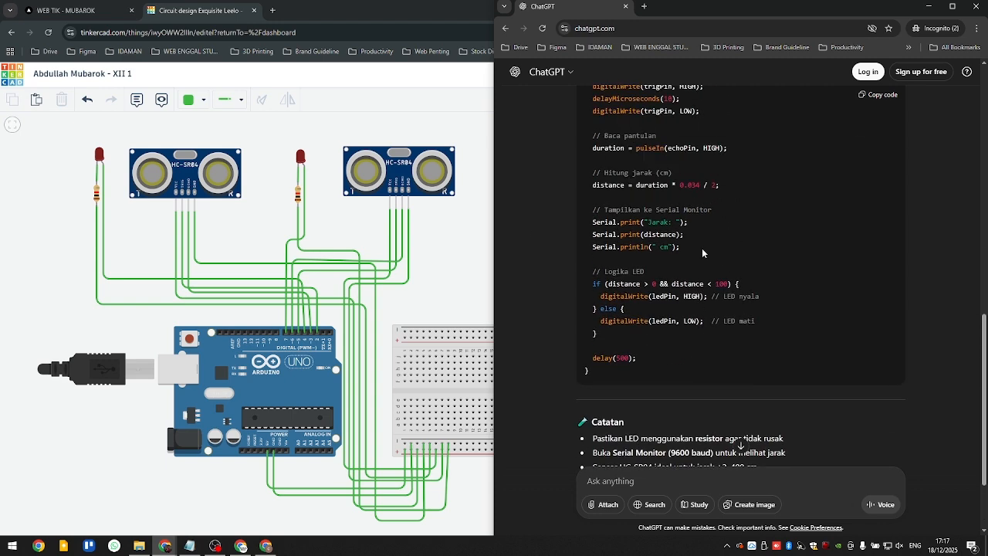
scroll(702, 248, up, 15)
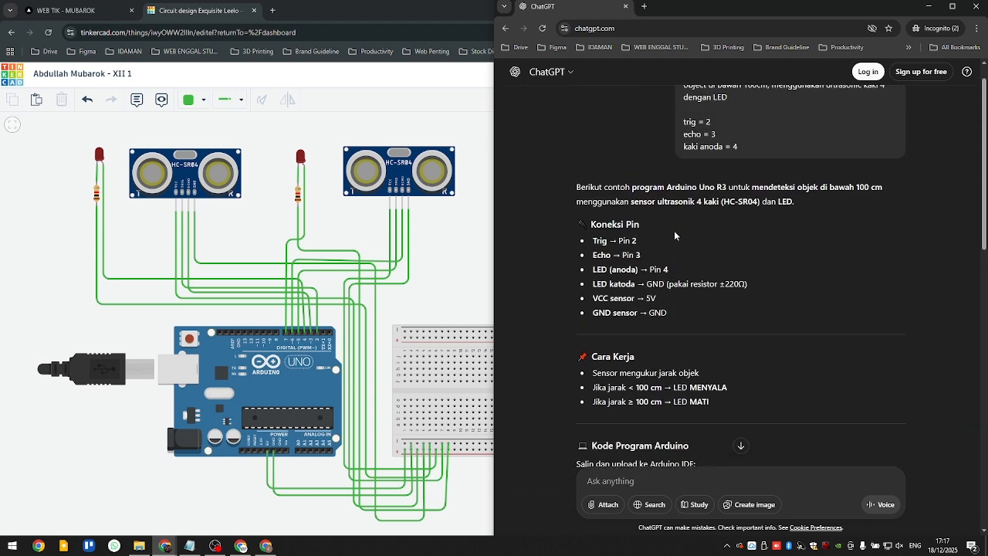
scroll(674, 231, up, 1)
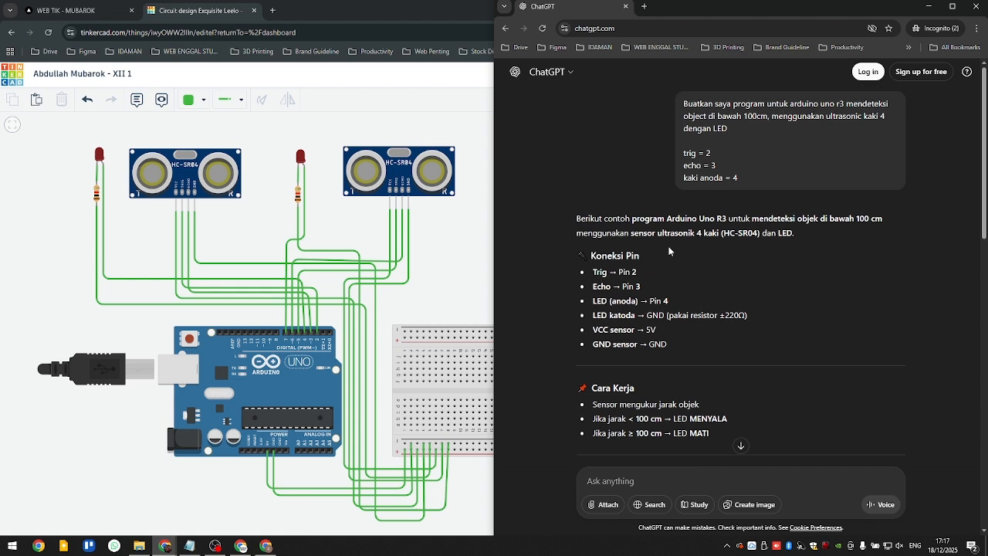
- Return to the Tinkercad circuit, open the Arduino Uno's code, and check the second sensor and LED wiring against it
click(237, 236)
click(322, 363)
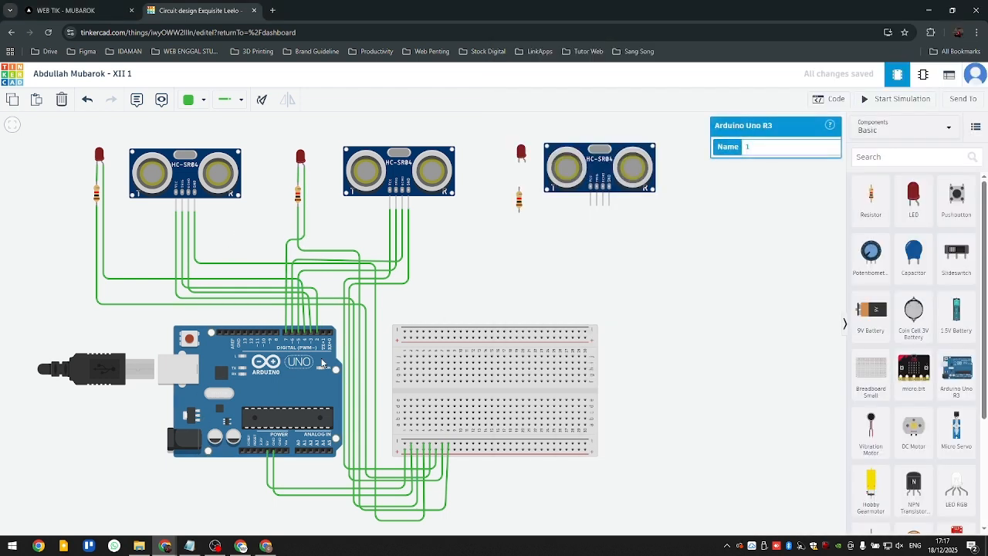
click(829, 98)
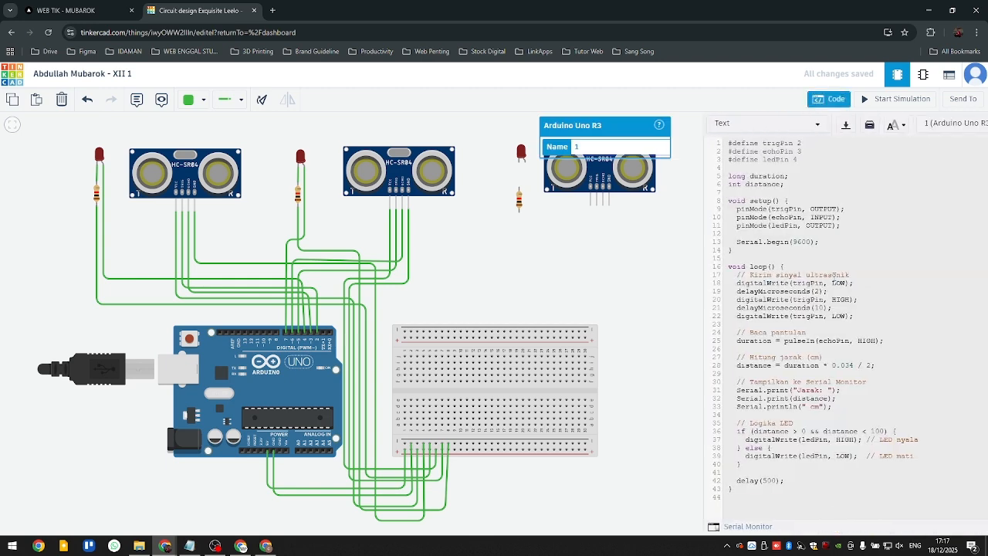
click(531, 280)
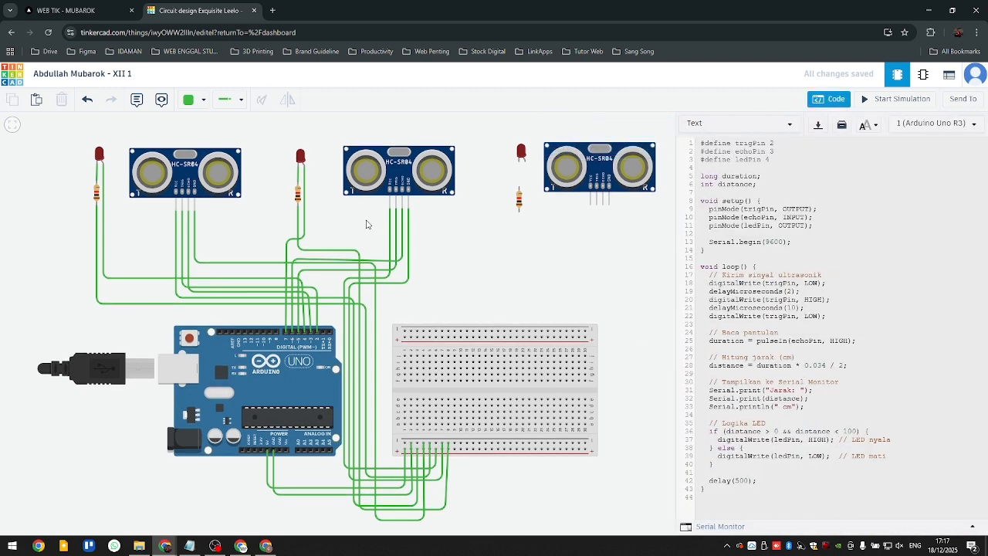
scroll(286, 411, up, 3)
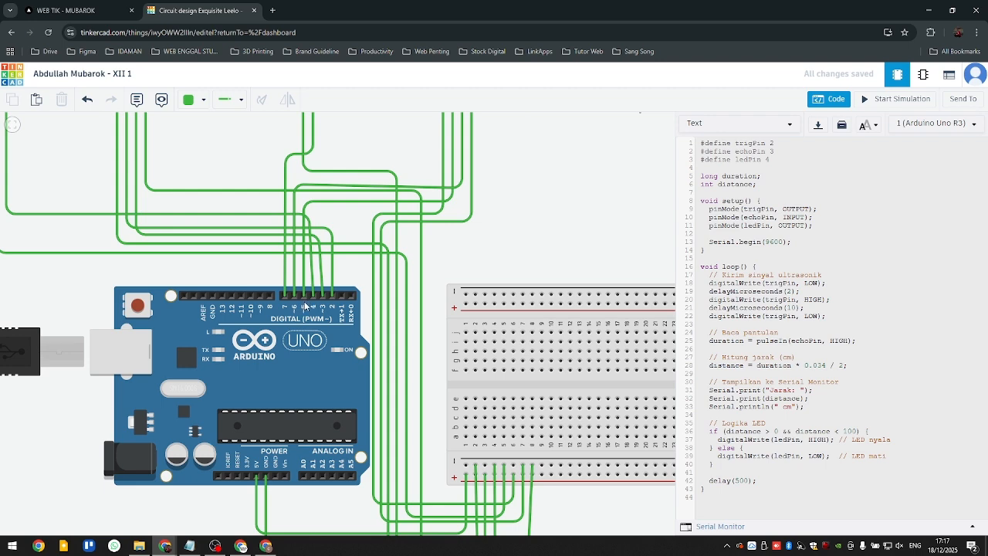
drag(522, 240, 495, 467)
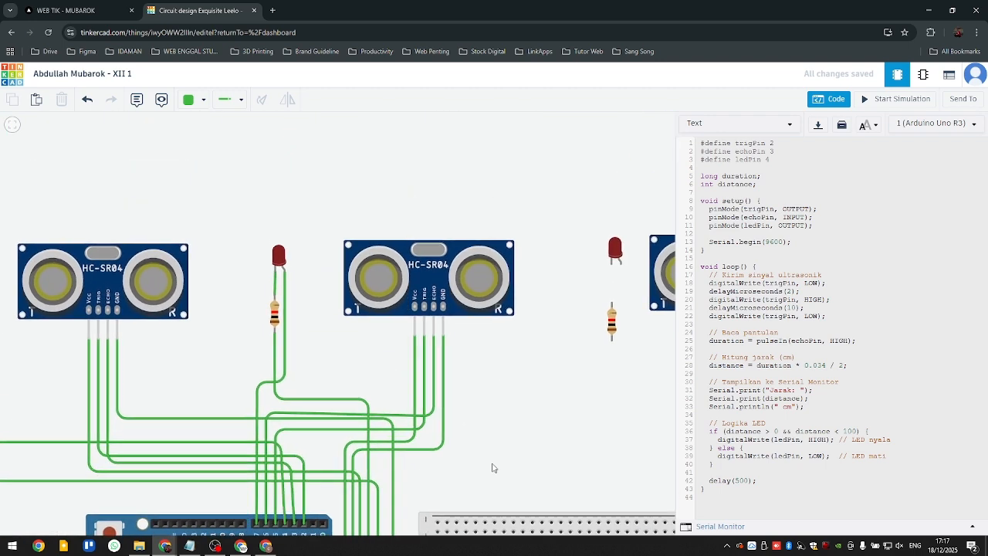
scroll(402, 311, down, 3)
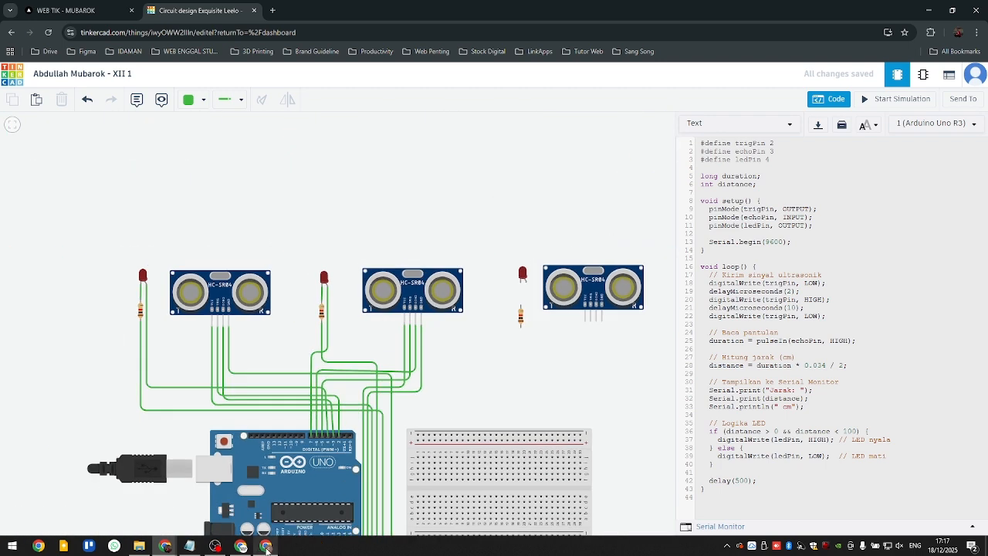
- Switch to ChatGPT and copy the trig, echo and kaki anoda pin lines from the first prompt
key(alt+Tab)
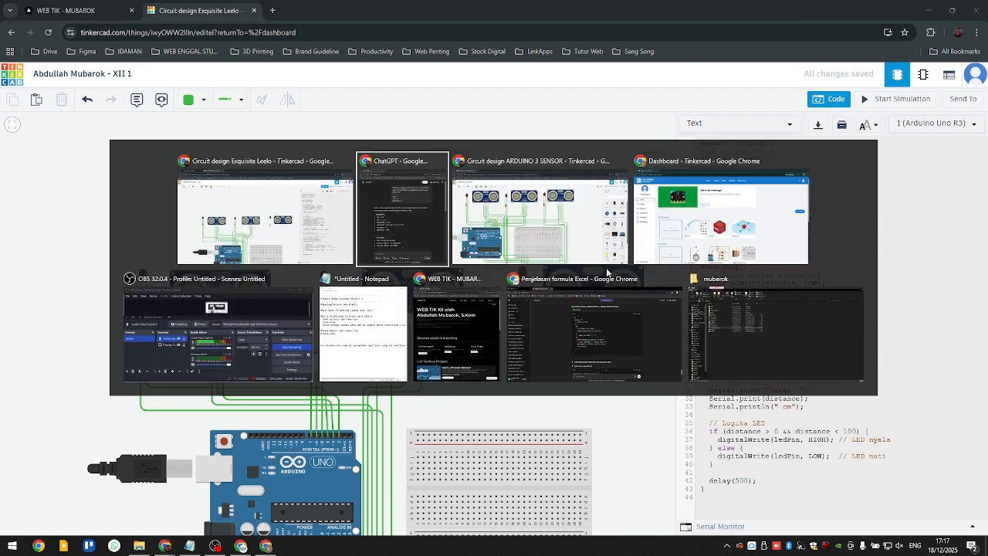
click(394, 225)
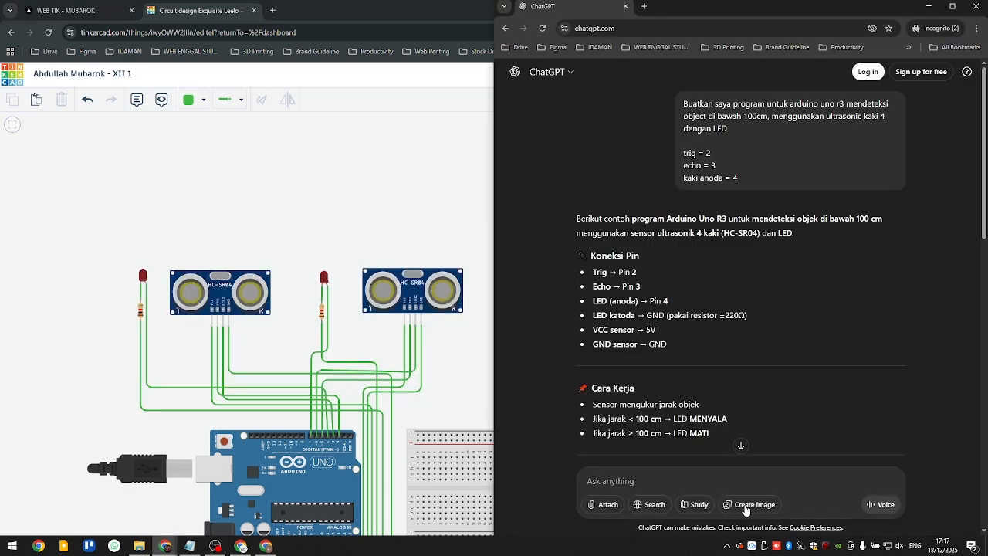
scroll(718, 309, down, 12)
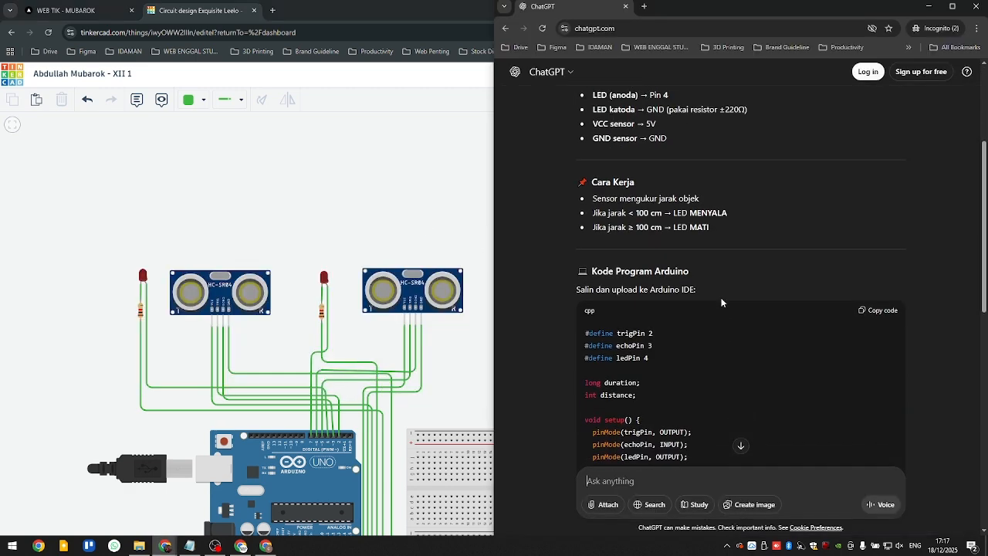
scroll(700, 383, up, 15)
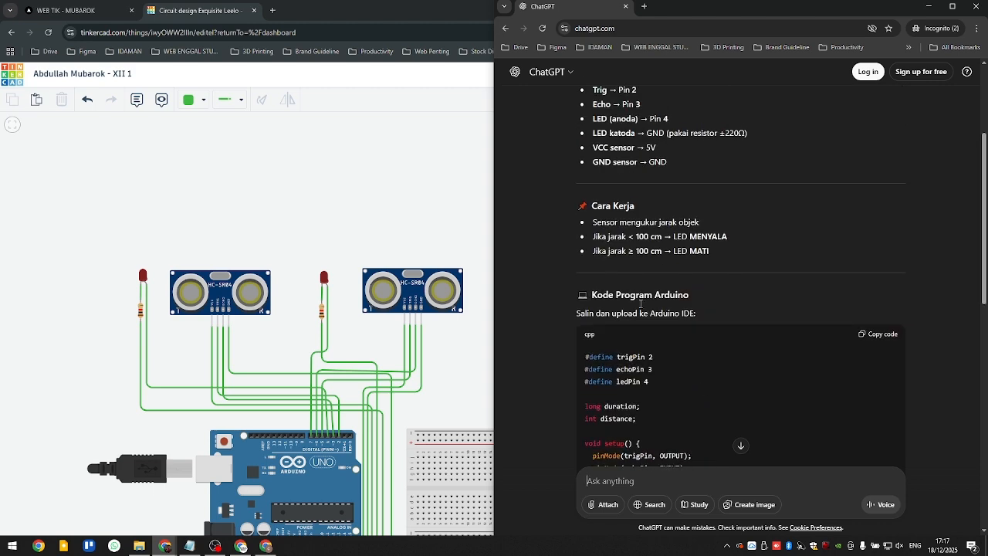
scroll(661, 295, up, 1)
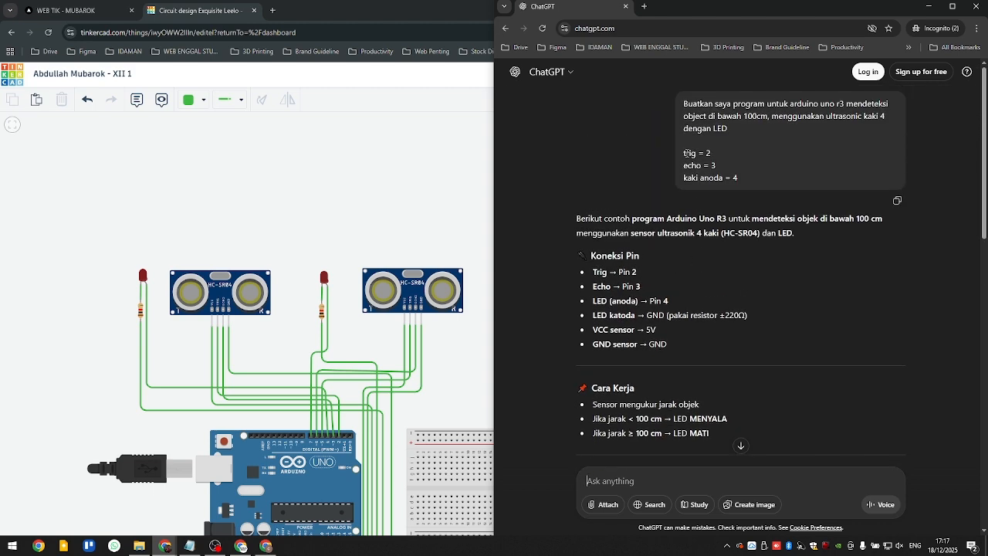
drag(684, 152, 764, 189)
key(ctrl+c)
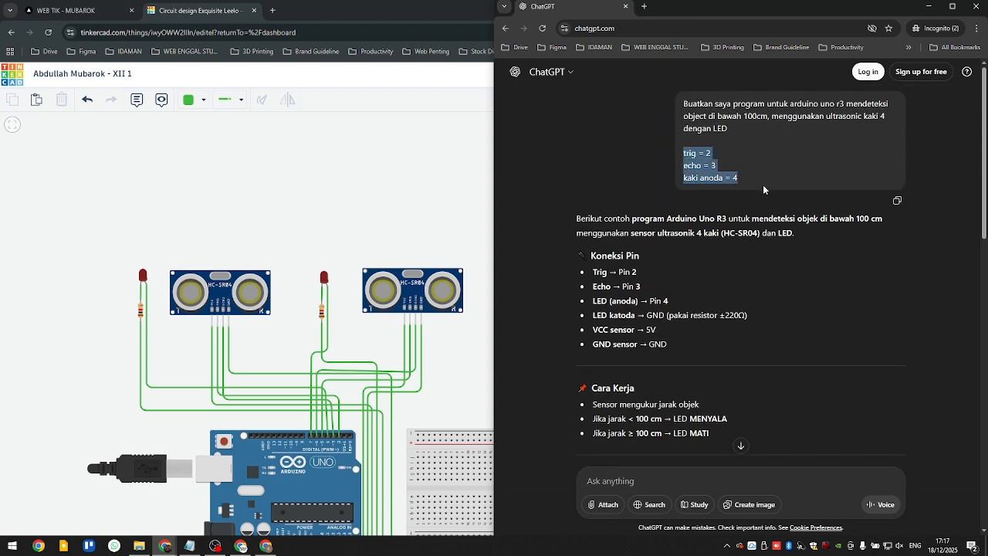
- Draft the follow-up message "bro tolong update saya menambahkan 1 sensor lagi, dan led", leaving blank lines beneath it
click(653, 484)
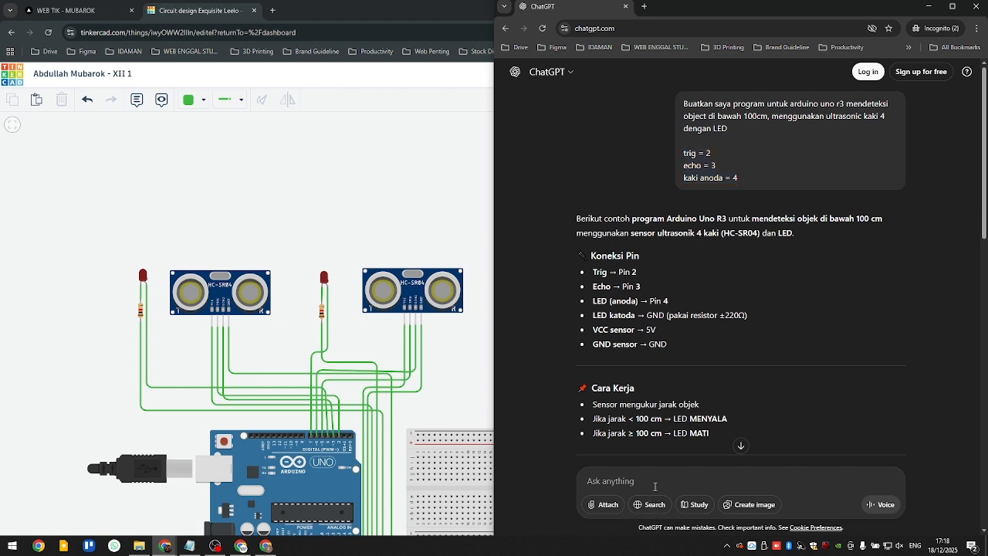
text(br)
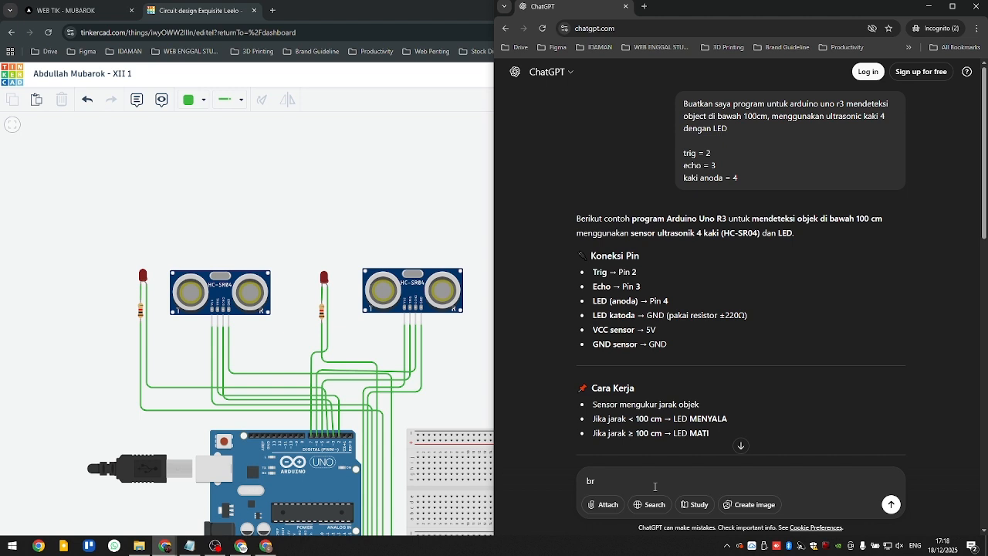
text(o tolong update saya menambahk)
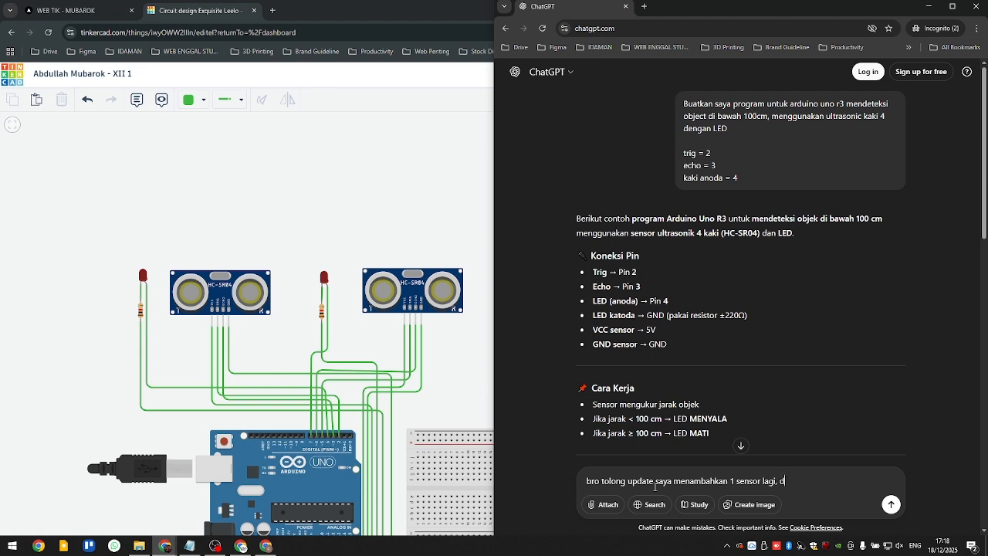
text(an led)
key(shift+Return)
key(shift+Return)
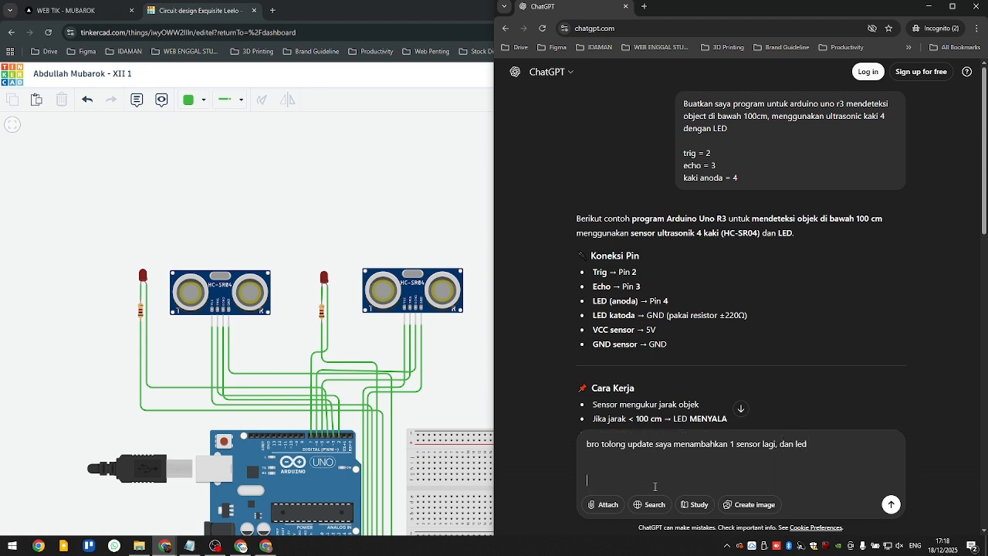
- Paste the pin list, change it to trig = 5, echo = 6 and kaki anoda = 7 on separate lines, and send the message
key(ctrl+v)
click(618, 481)
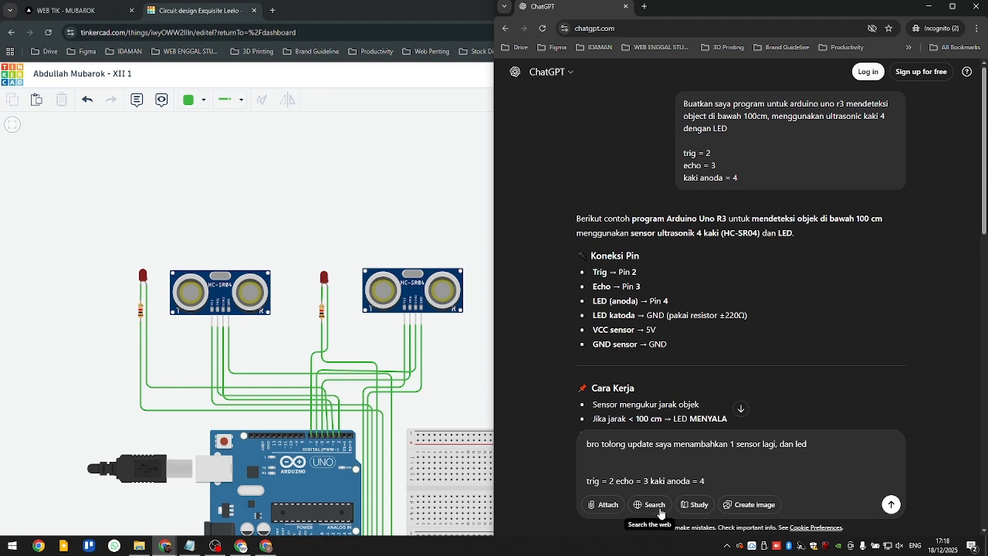
key(shift+Return)
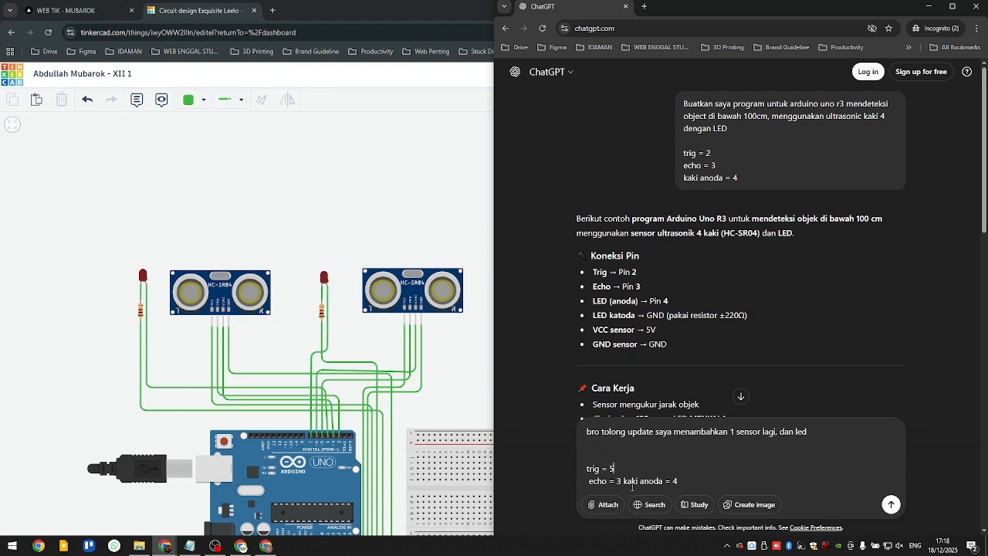
key(shift+Return)
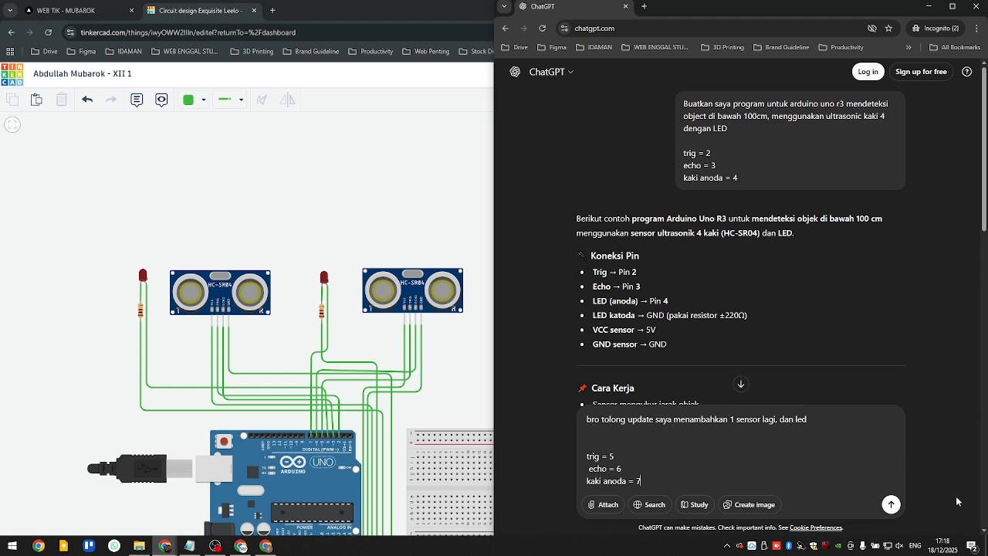
click(898, 507)
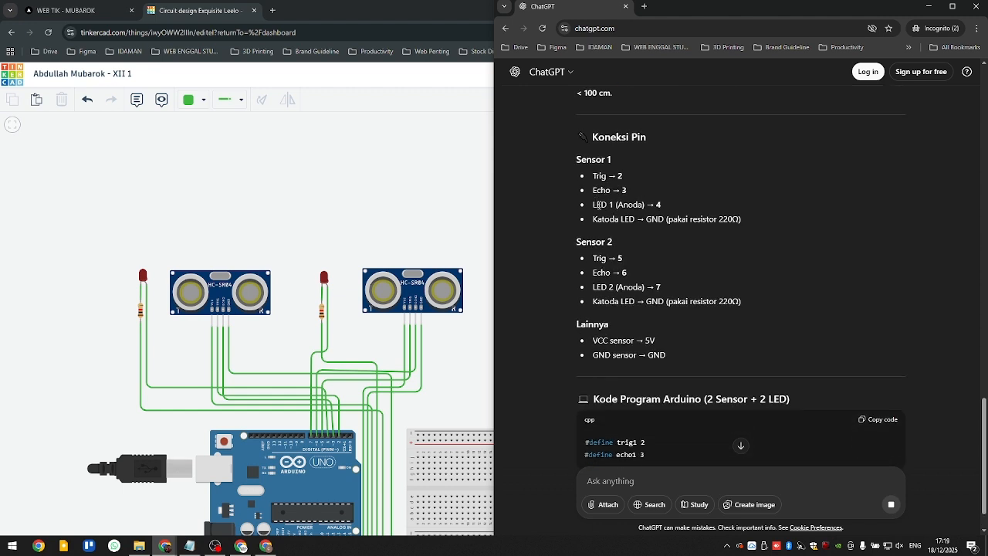
- Review the pin connections and two-sensor program in ChatGPT's reply, and copy the Arduino code
drag(592, 159, 646, 188)
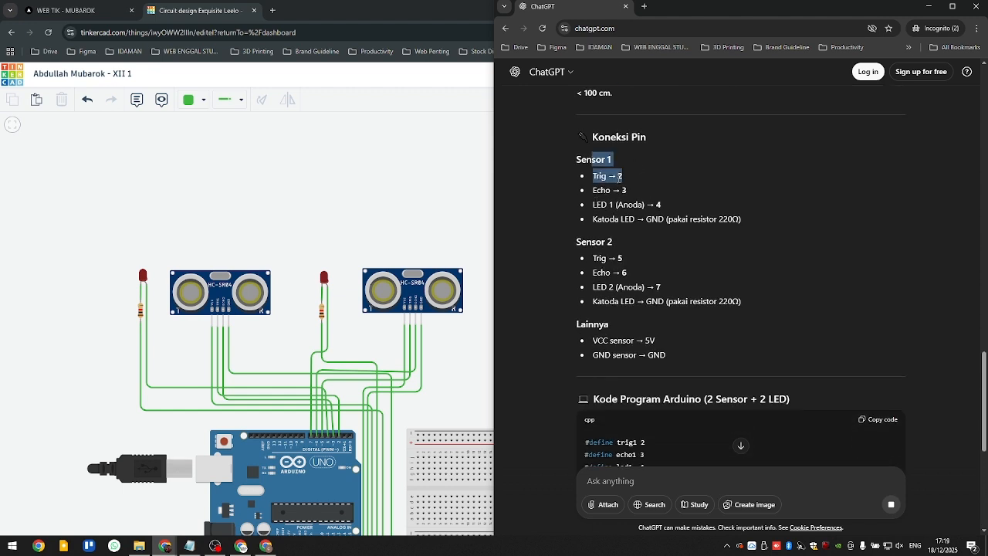
click(625, 196)
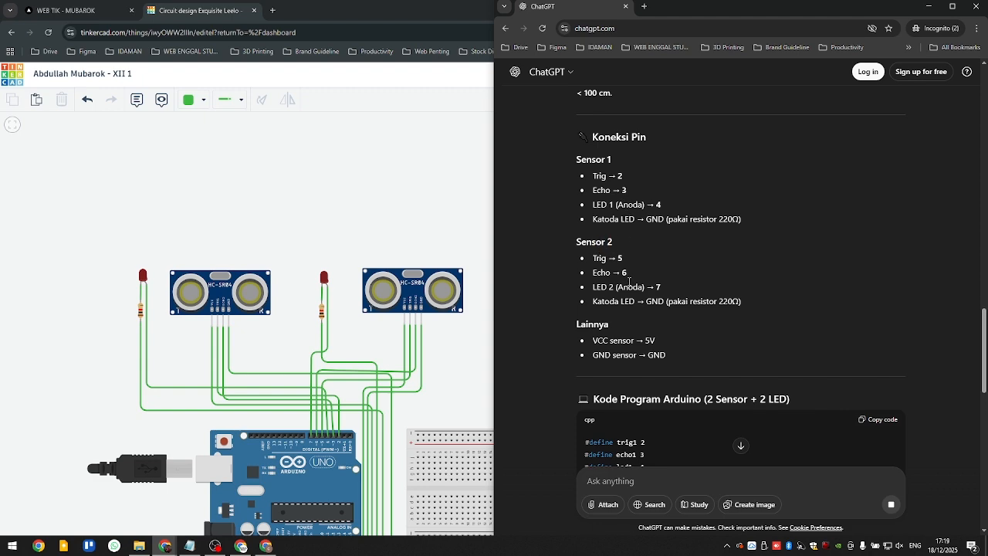
scroll(638, 262, down, 6)
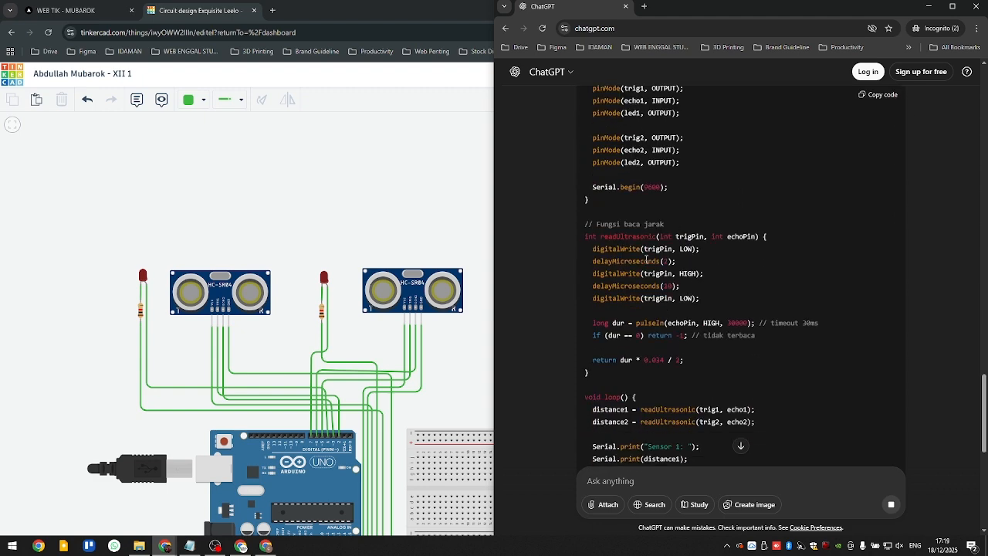
scroll(646, 259, down, 10)
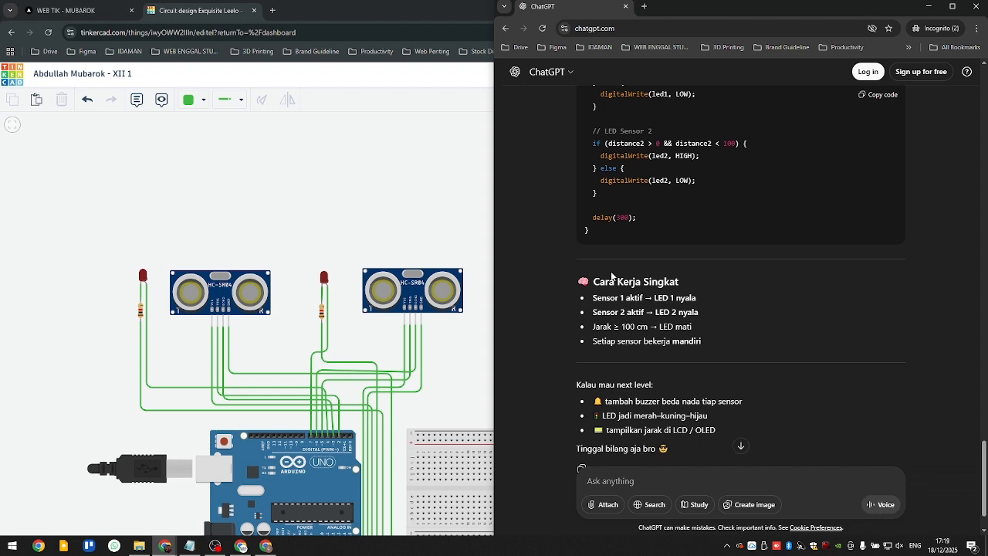
scroll(611, 276, up, 15)
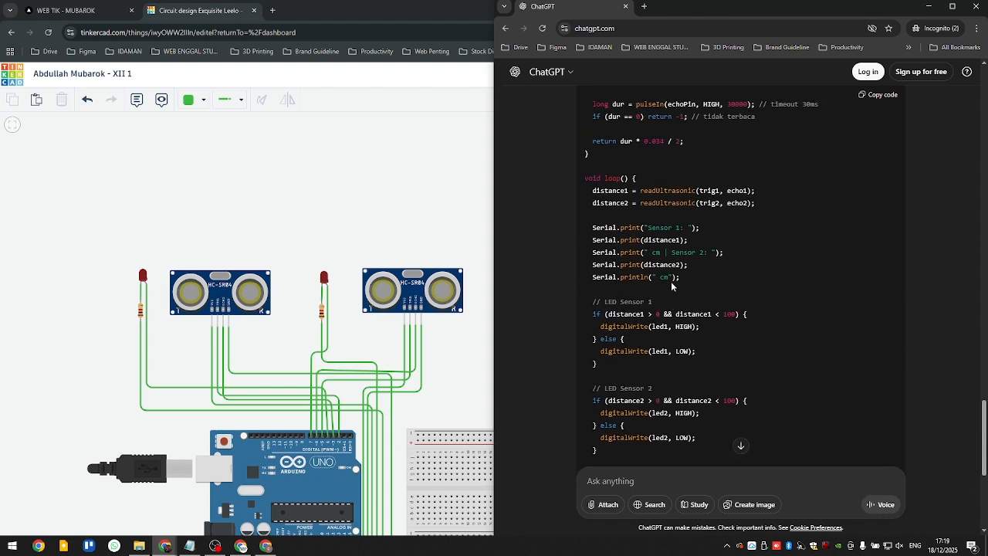
click(877, 99)
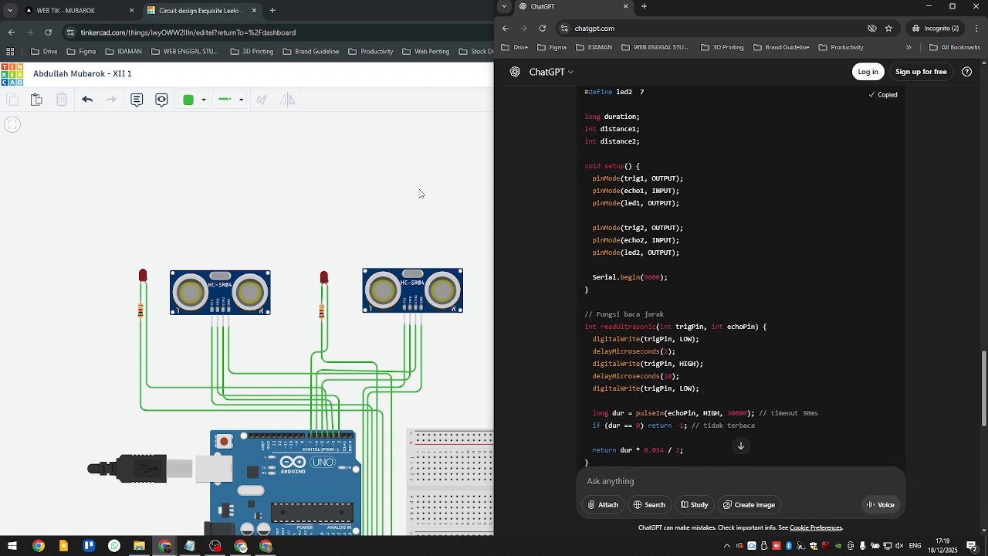
- Return to the Tinkercad circuit and replace all of the Arduino Uno's code with the copied two-sensor program
click(215, 162)
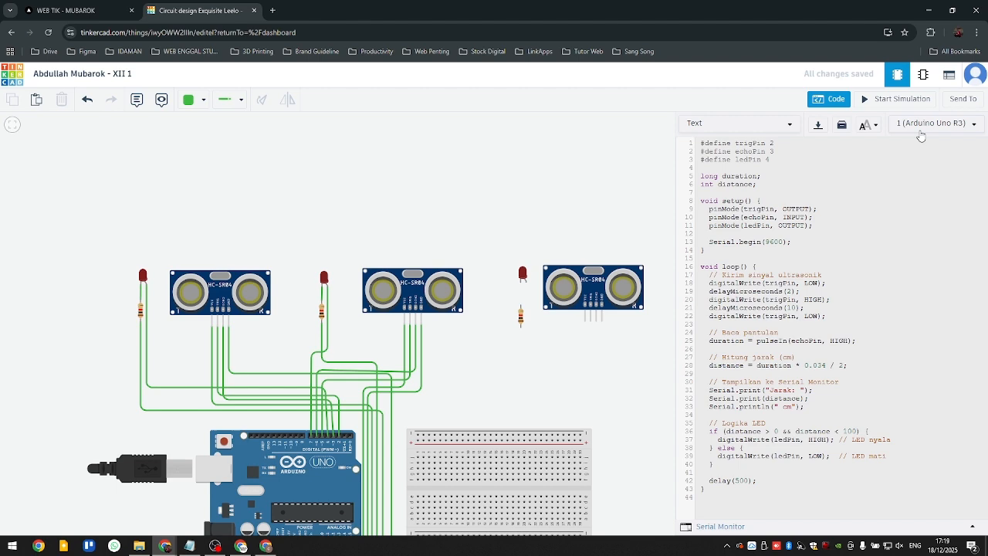
click(829, 101)
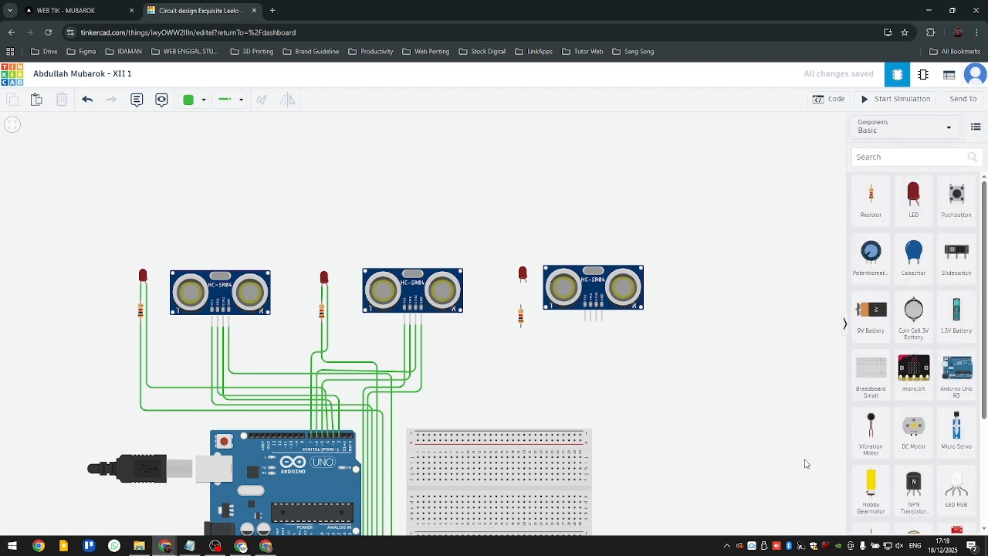
click(827, 101)
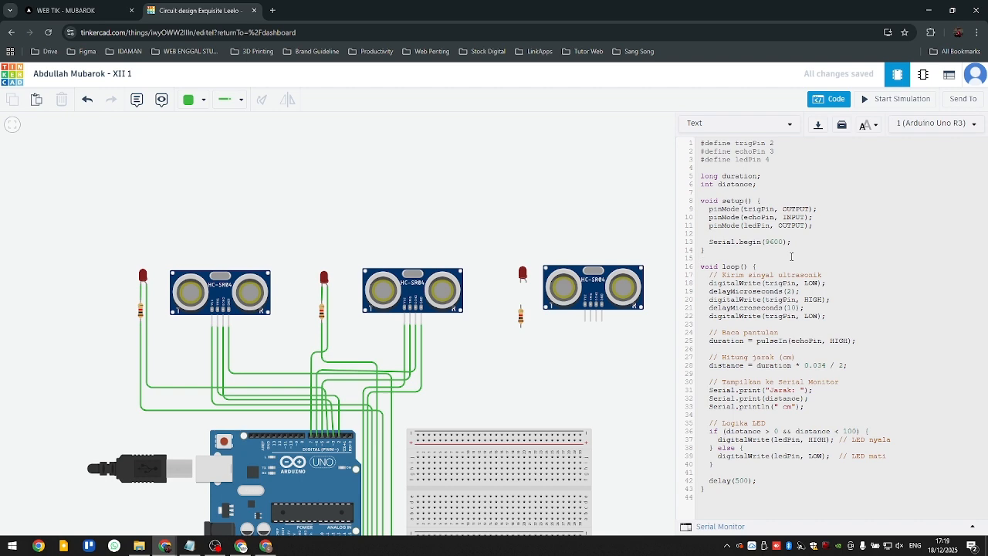
key(ctrl+a)
key(BackSpace)
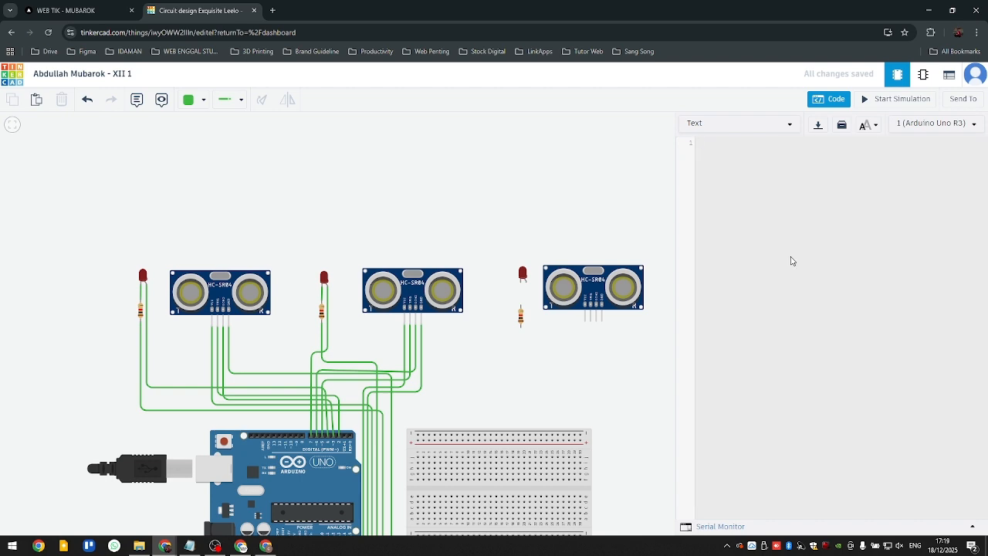
key(ctrl+v)
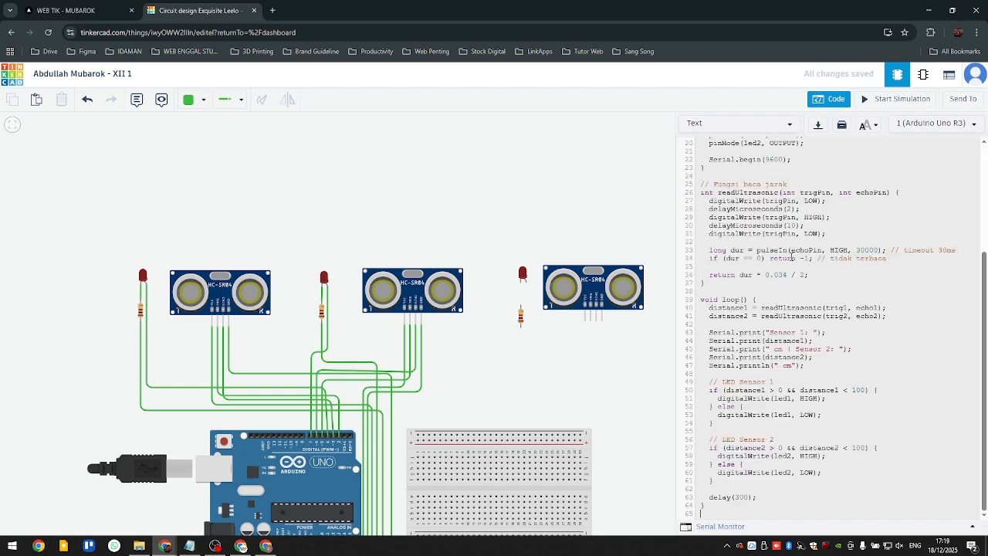
scroll(748, 267, up, 5)
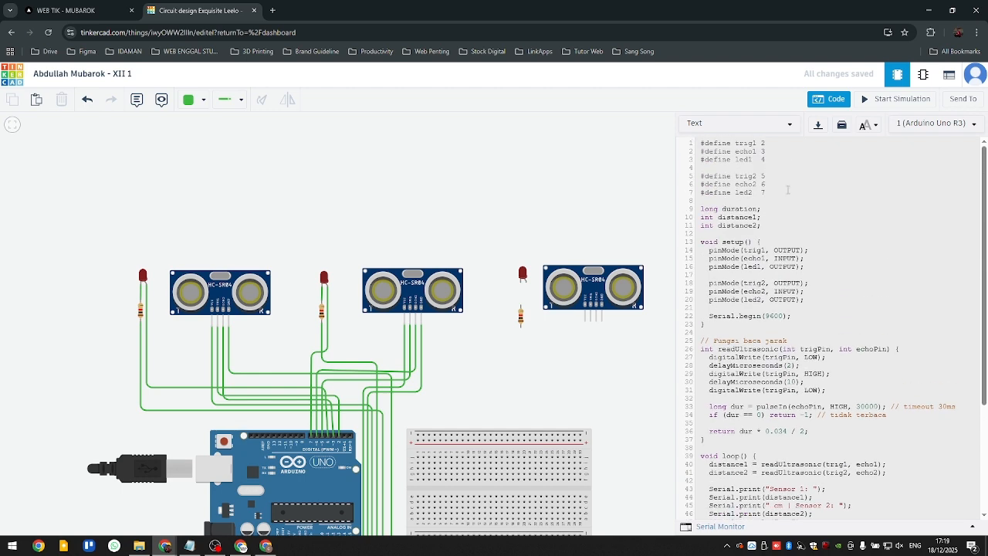
scroll(786, 241, down, 5)
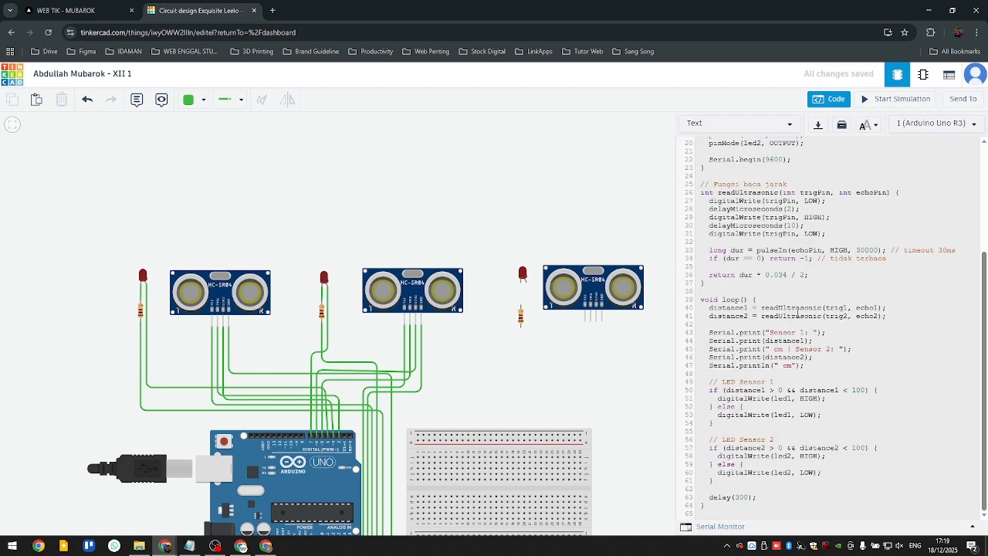
- Simulate the circuit, move the second sensor's target closer to test its LED, and stop the simulation
click(920, 102)
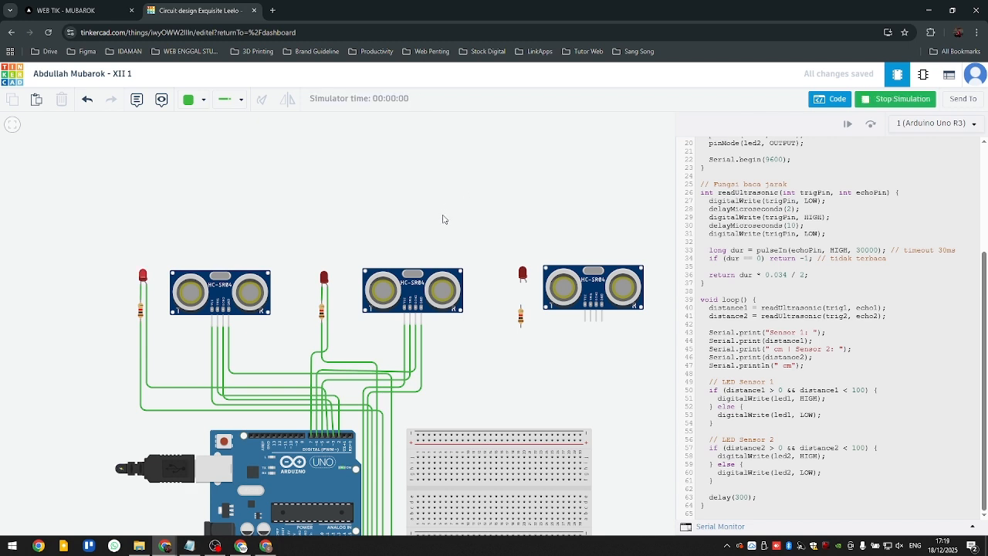
drag(462, 194, 463, 273)
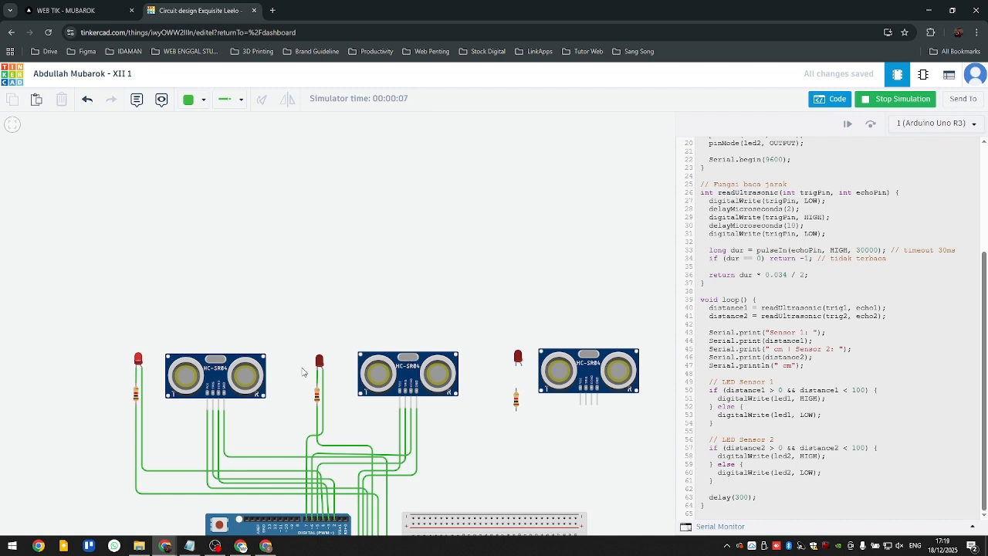
click(411, 361)
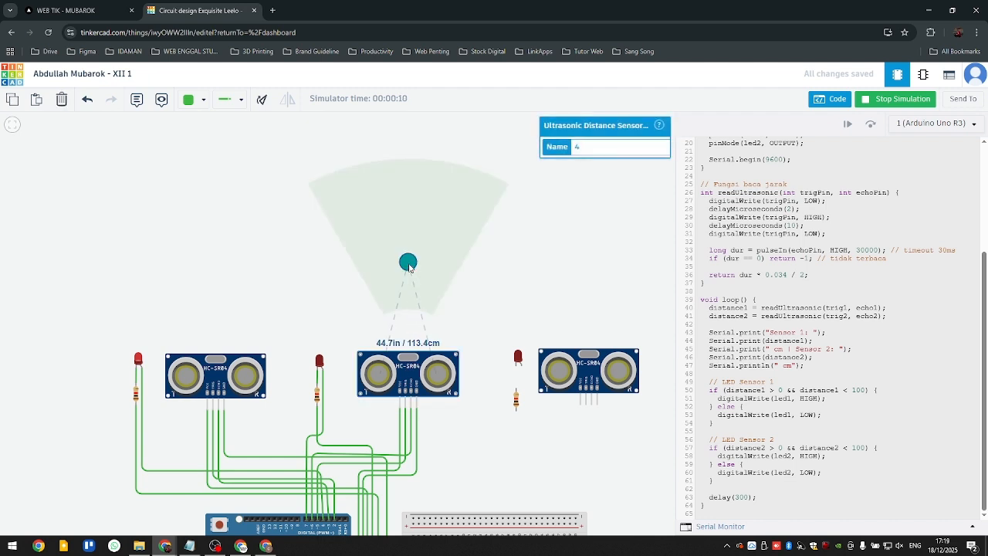
mouse_move(410, 266)
mouse_down()
mouse_move(408, 257)
mouse_move(406, 281)
mouse_up()
click(522, 292)
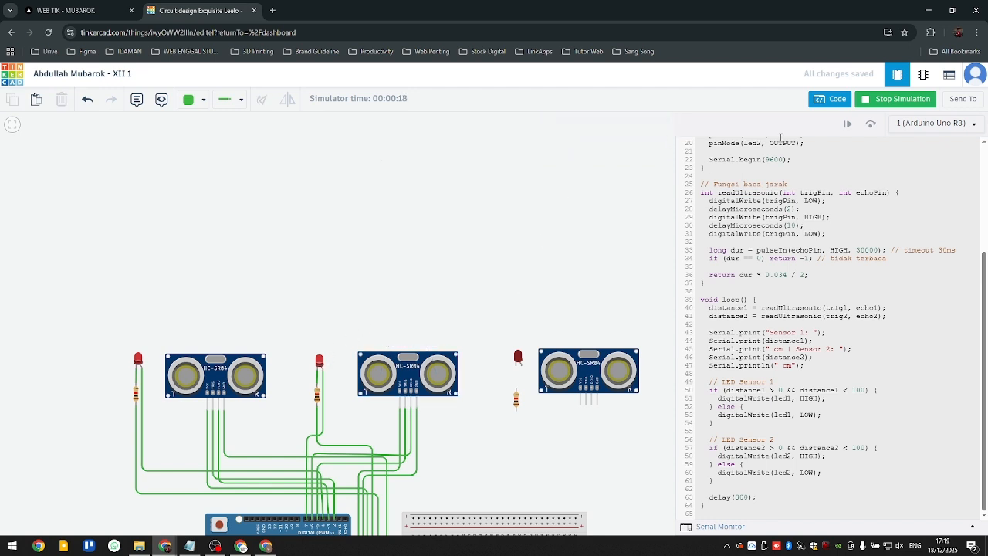
click(896, 101)
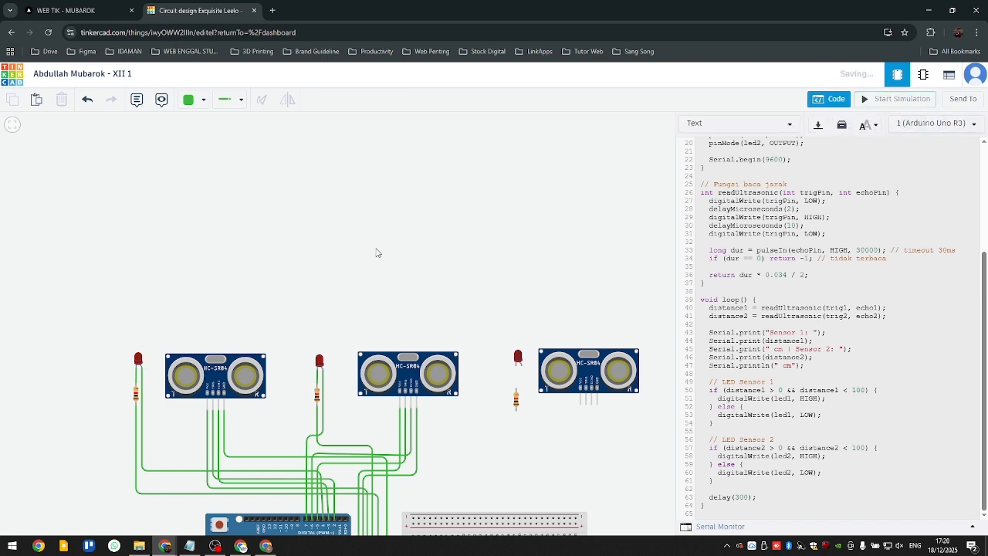
- Close the code editor and bring the unwired third sensor, its LED and the breadboard into view
scroll(449, 271, up, 1)
drag(443, 263, 322, 148)
scroll(369, 223, down, 2)
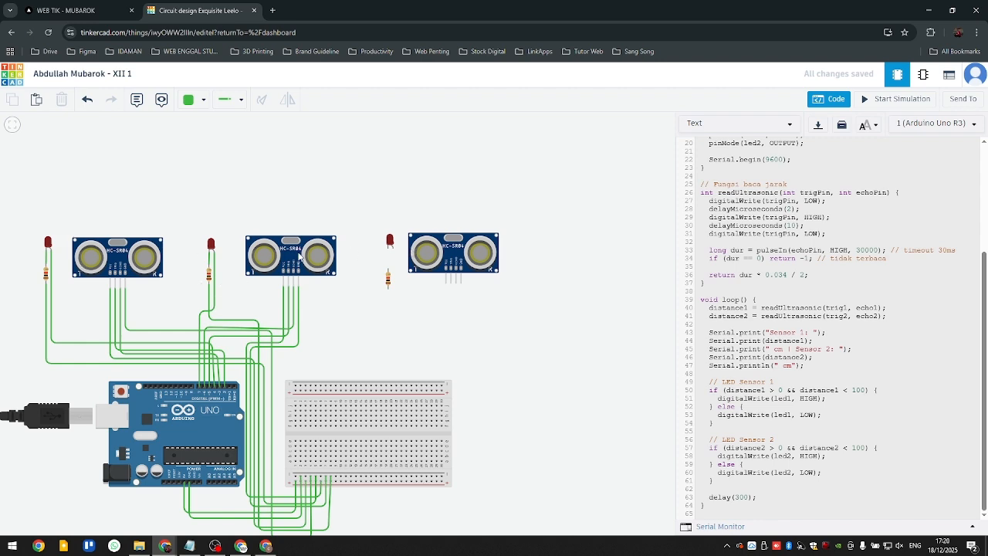
scroll(474, 340, up, 1)
drag(474, 340, 485, 297)
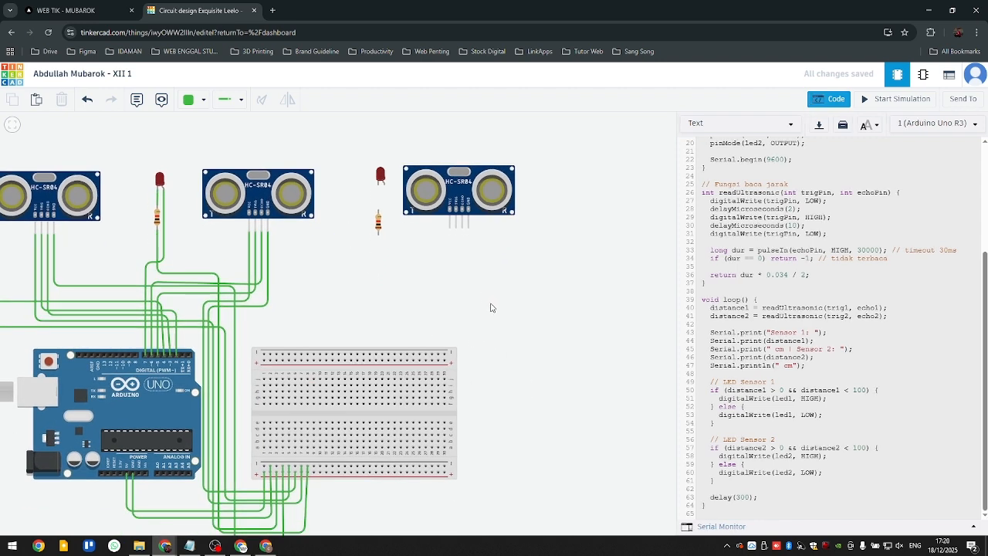
drag(399, 298, 404, 258)
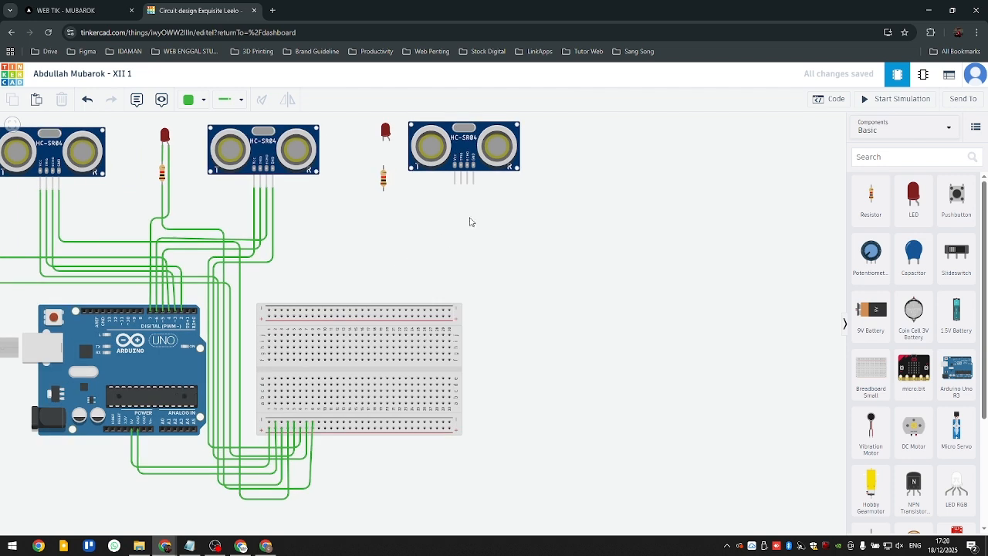
click(455, 184)
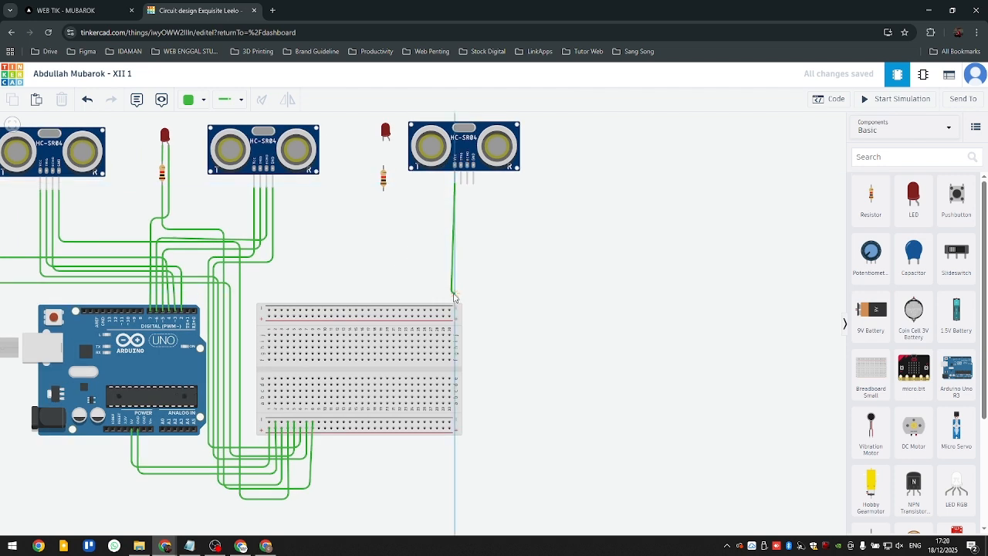
click(452, 291)
key(Escape)
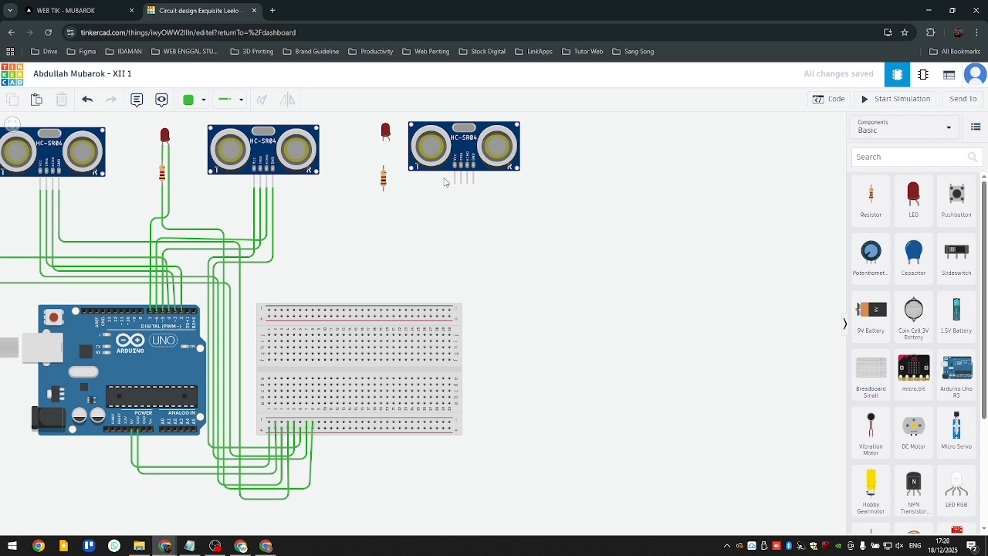
- Wire the third sensor's VCC pin around the breadboard's outer edge to the next free hole in the lower positive rail
click(455, 182)
click(456, 289)
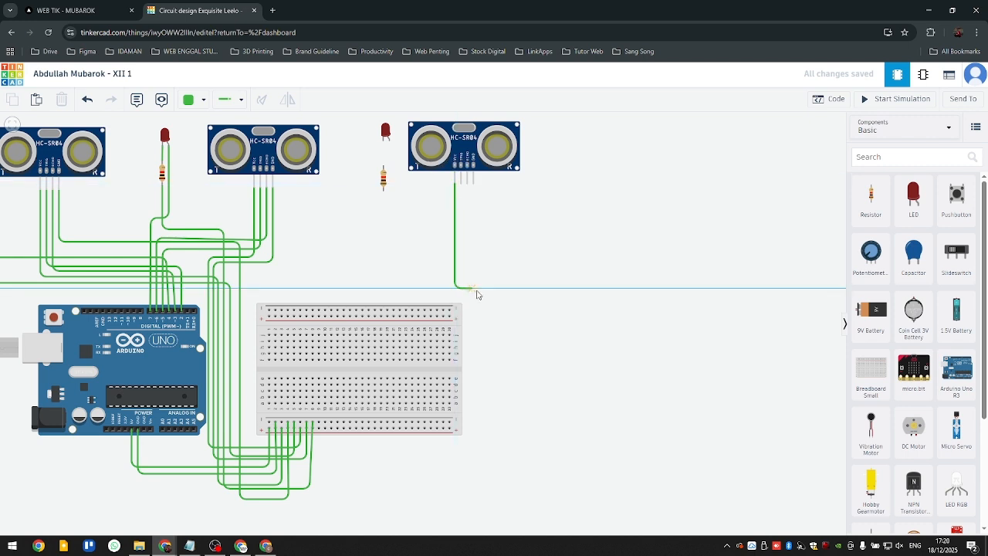
click(471, 289)
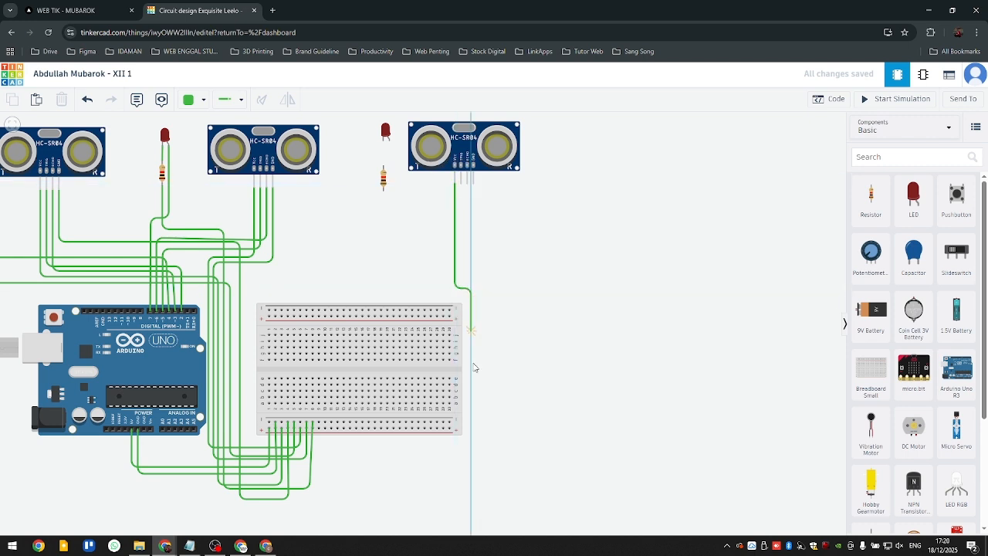
click(471, 448)
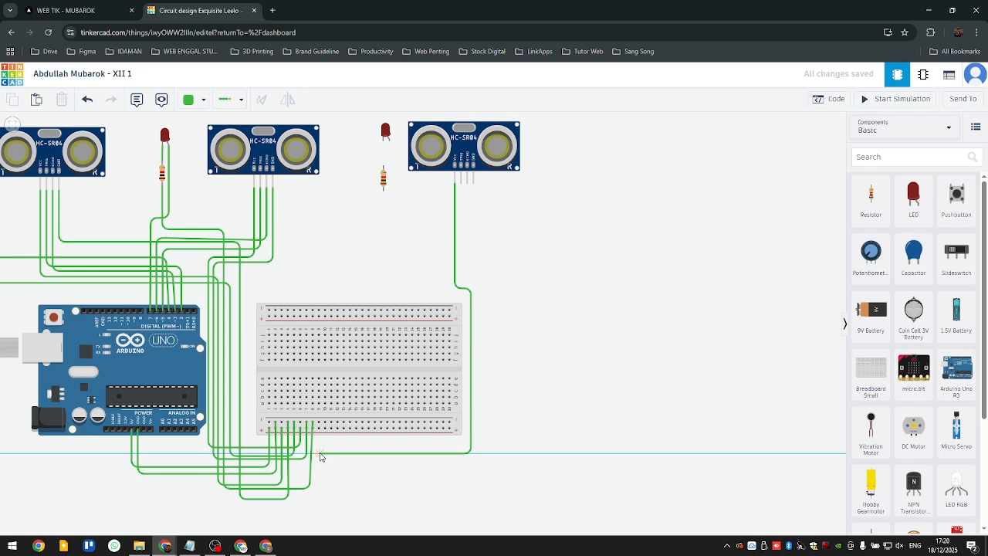
click(320, 456)
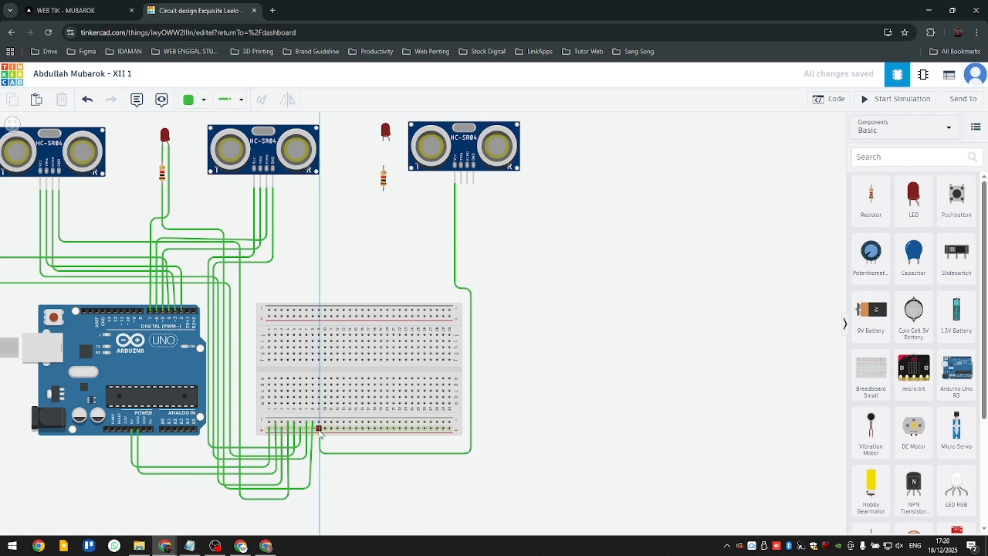
click(319, 429)
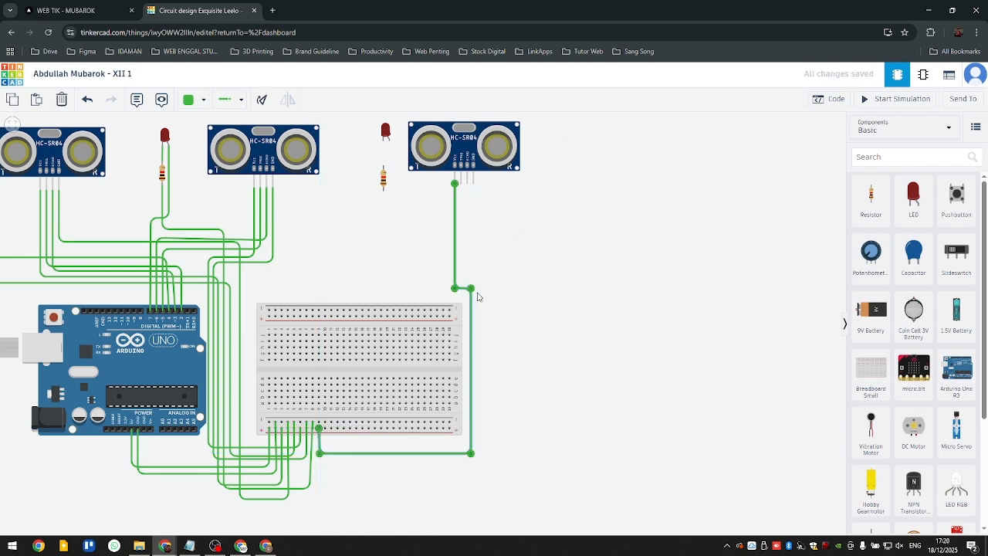
drag(471, 288, 471, 289)
click(480, 248)
- Wire the third sensor's GND pin outside the VCC wire to the next free hole in the lower negative rail
click(474, 183)
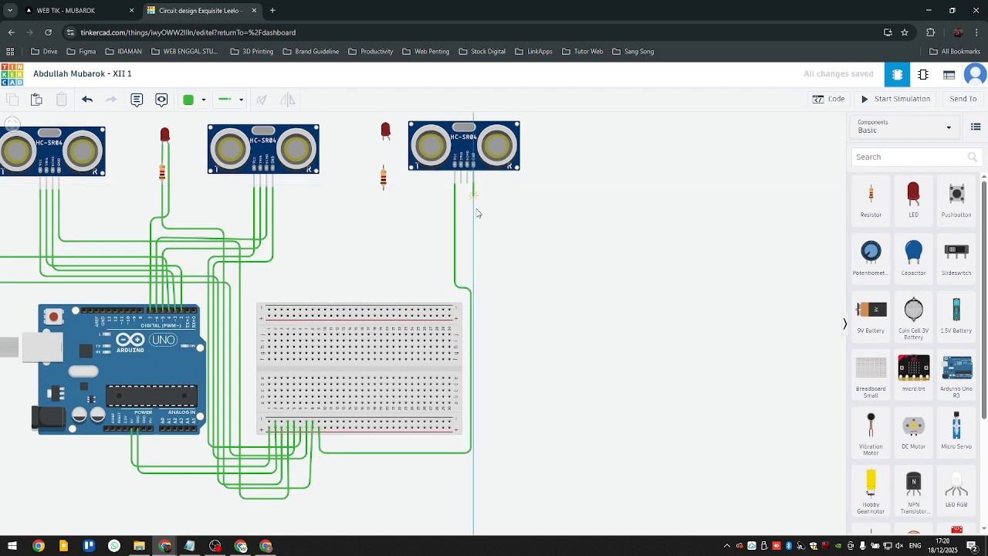
click(474, 281)
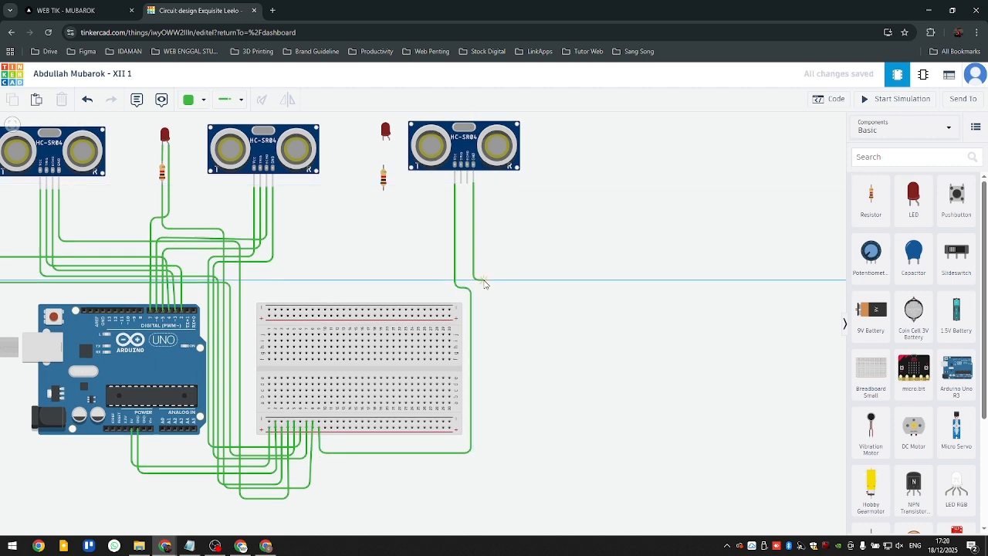
click(484, 283)
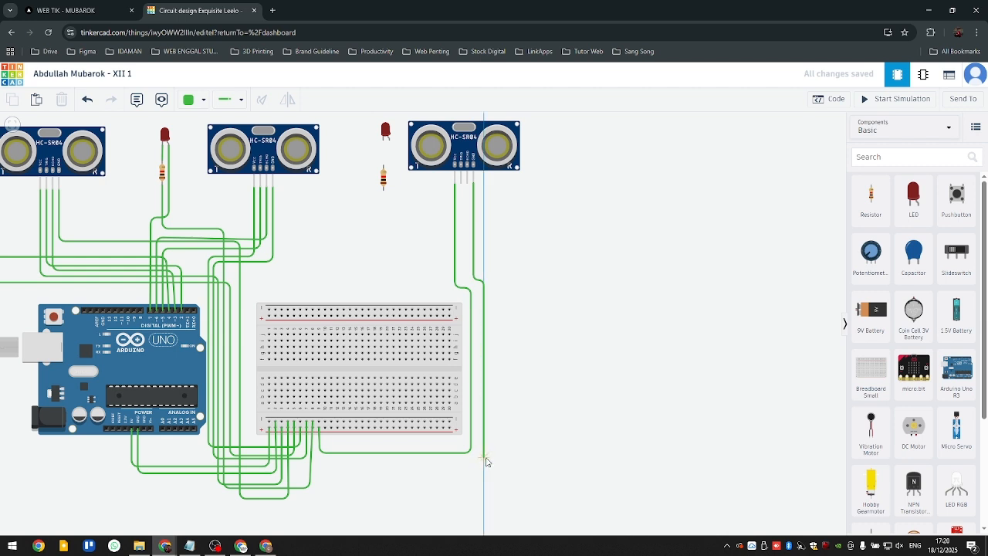
click(485, 458)
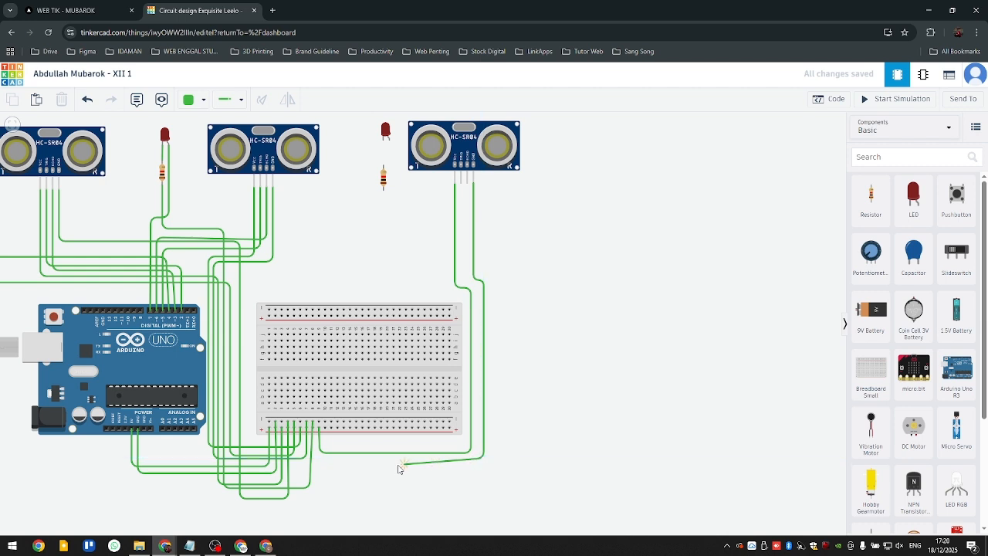
click(325, 423)
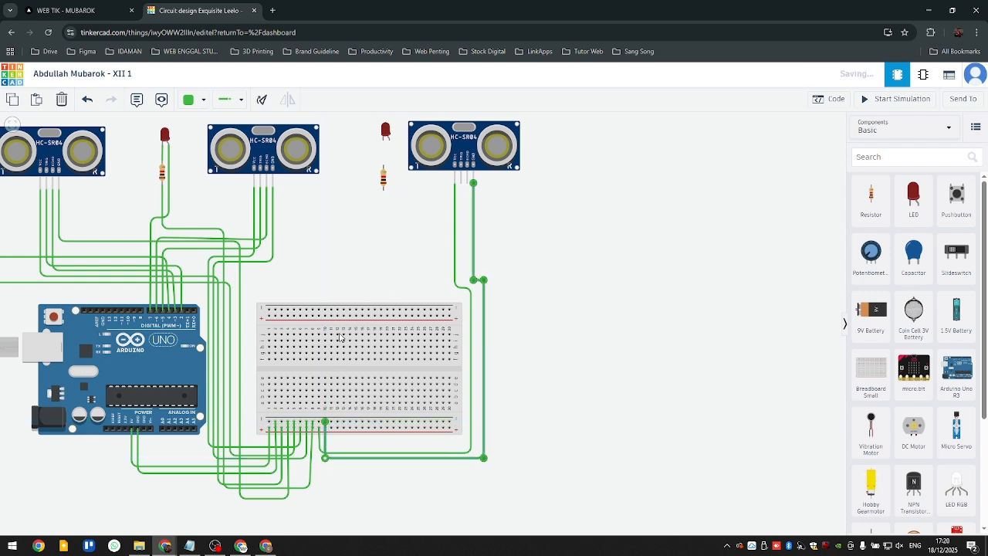
click(357, 239)
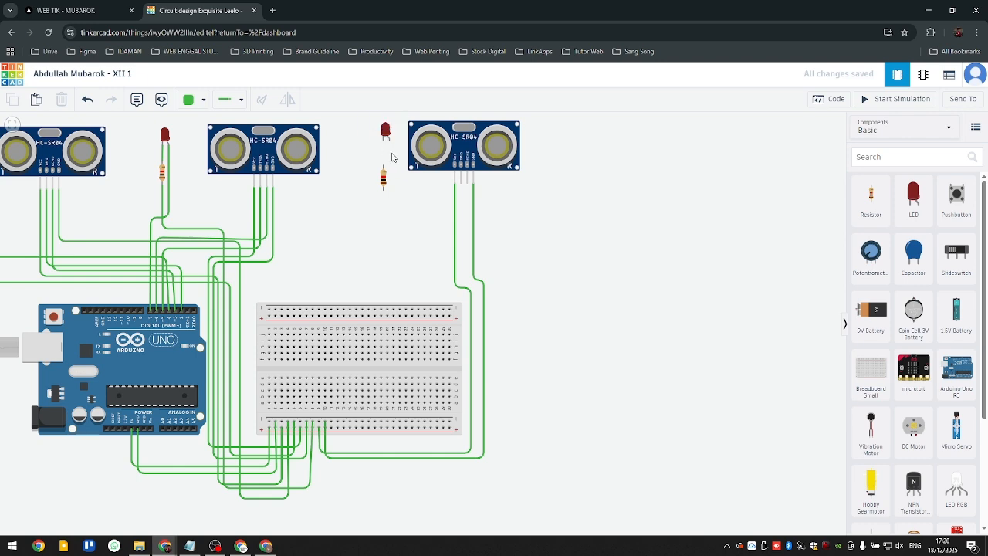
- Wire the third LED's cathode straight down to Terminal 2 of the resistor below it
scroll(390, 182, up, 1)
scroll(389, 183, up, 1)
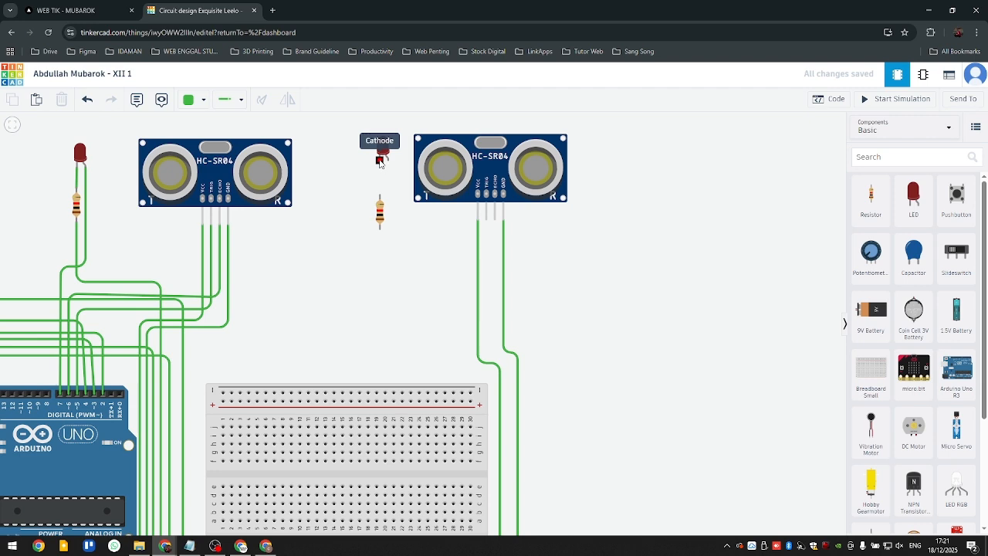
click(380, 161)
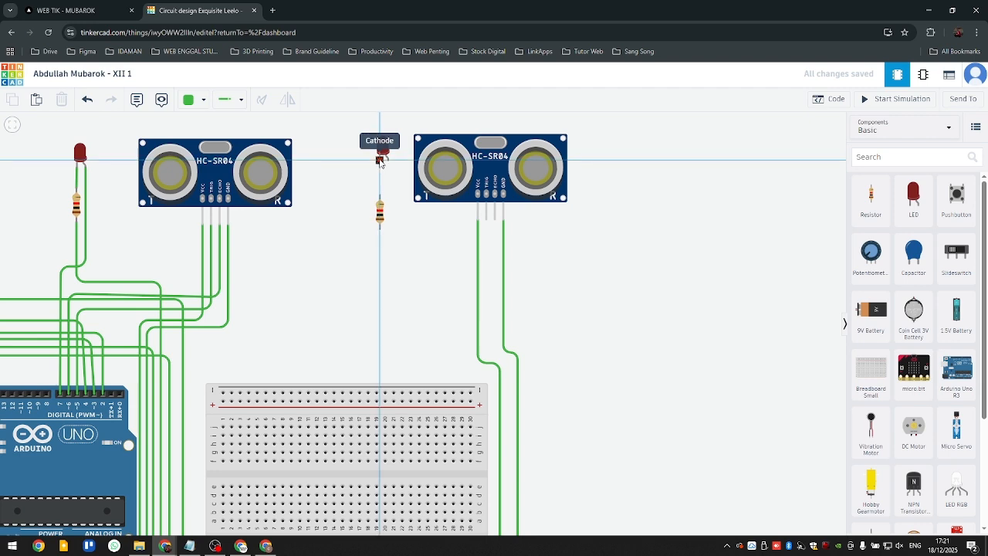
click(380, 197)
scroll(398, 246, down, 2)
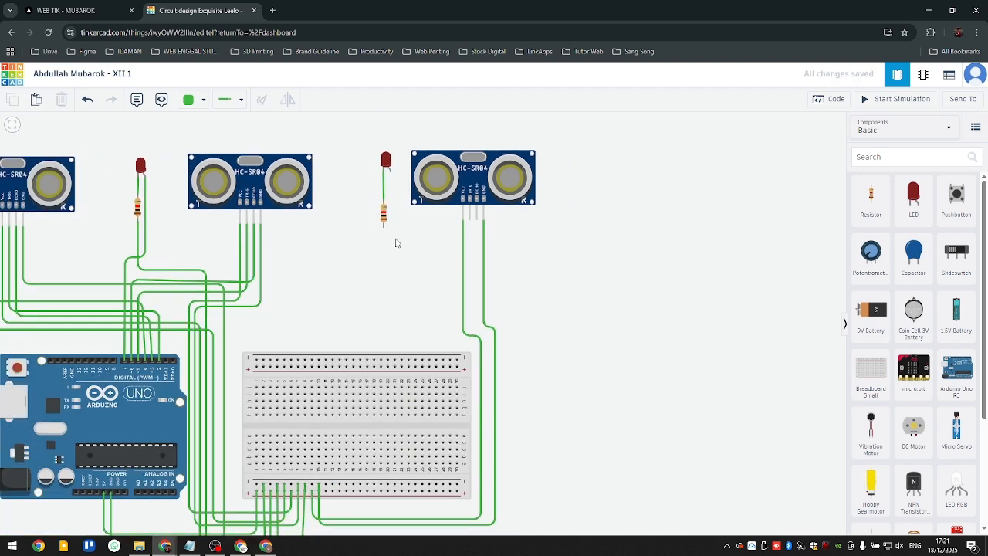
- Wire the third resistor's free end outside the sensor wires around the breadboard to the next free hole in the lower negative rail
scroll(382, 228, up, 1)
click(370, 202)
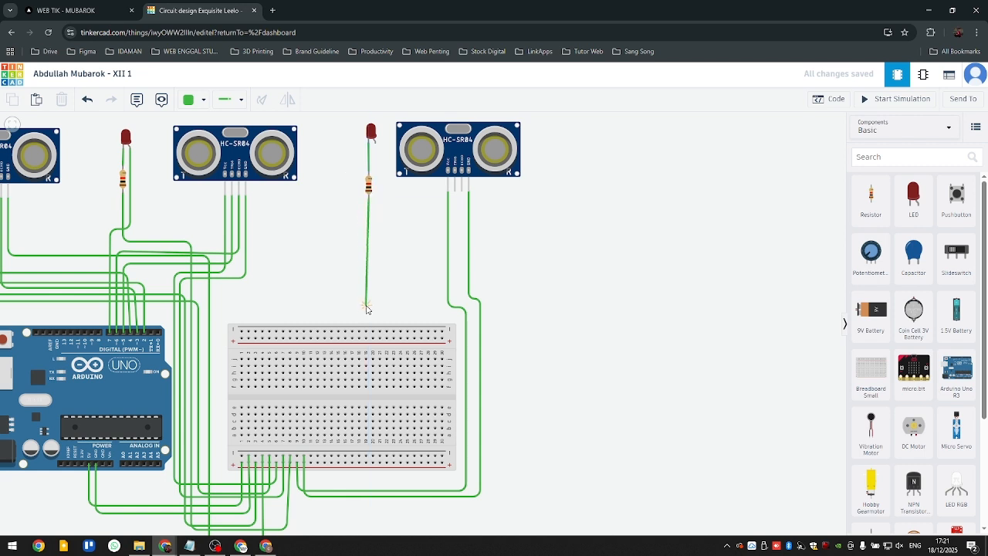
click(370, 305)
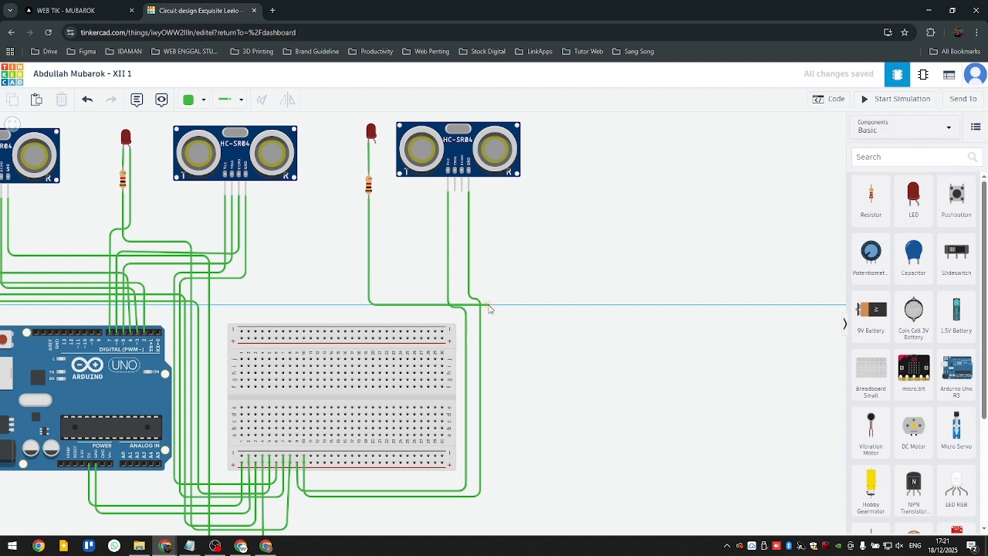
click(488, 306)
click(489, 508)
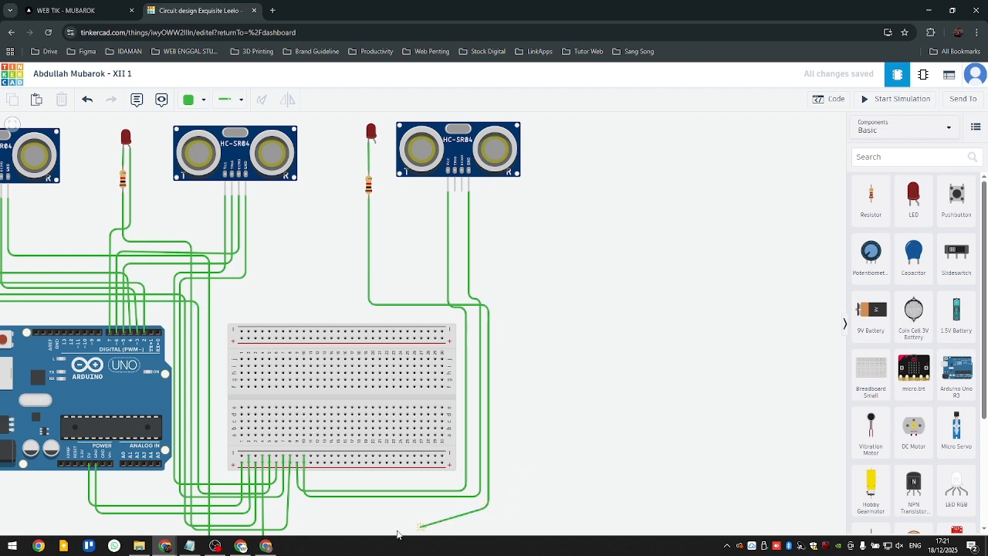
click(310, 507)
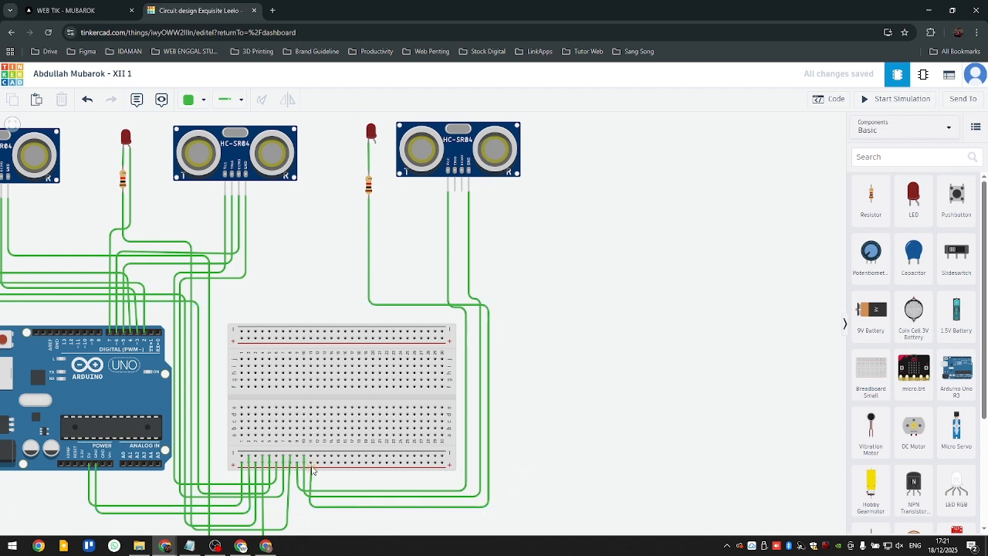
click(311, 457)
click(527, 438)
- Wire the third sensor's TRIG pin to Arduino pin D8 and shift the wire's horizontal run slightly lower
drag(305, 237, 428, 296)
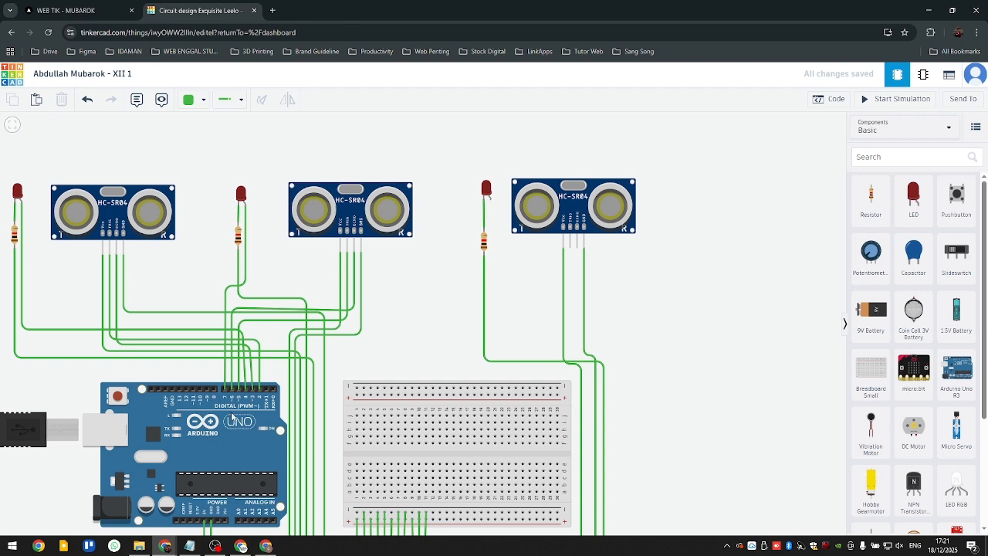
drag(393, 326, 430, 306)
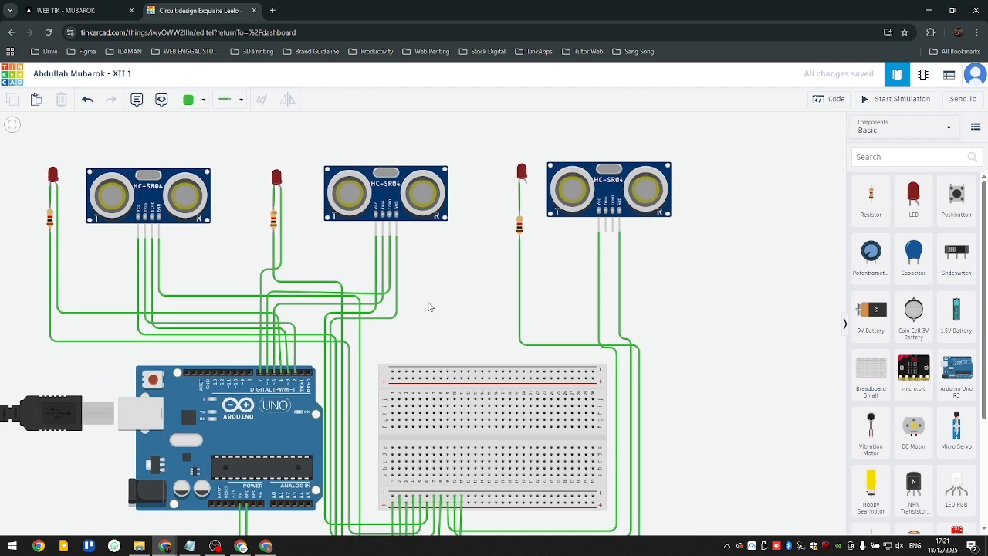
click(606, 231)
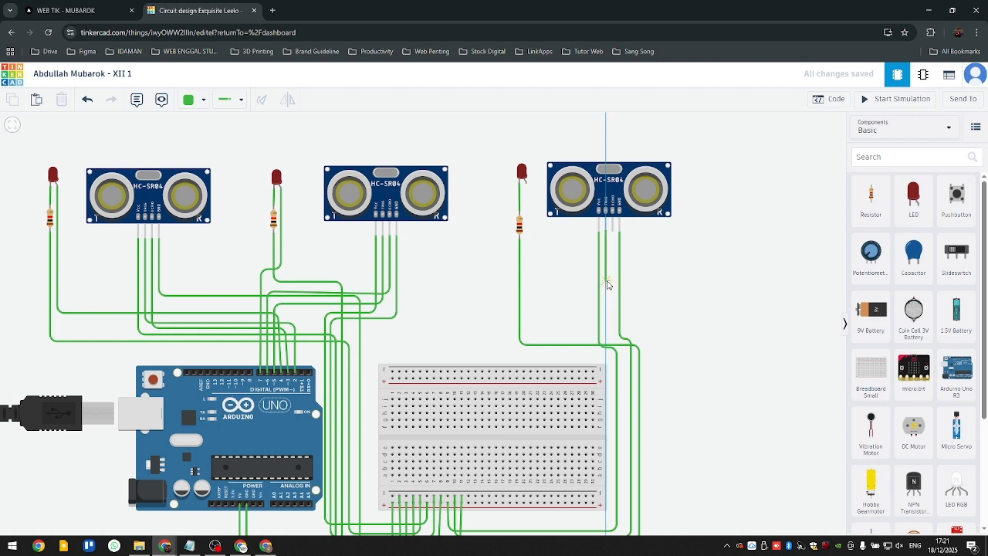
click(606, 279)
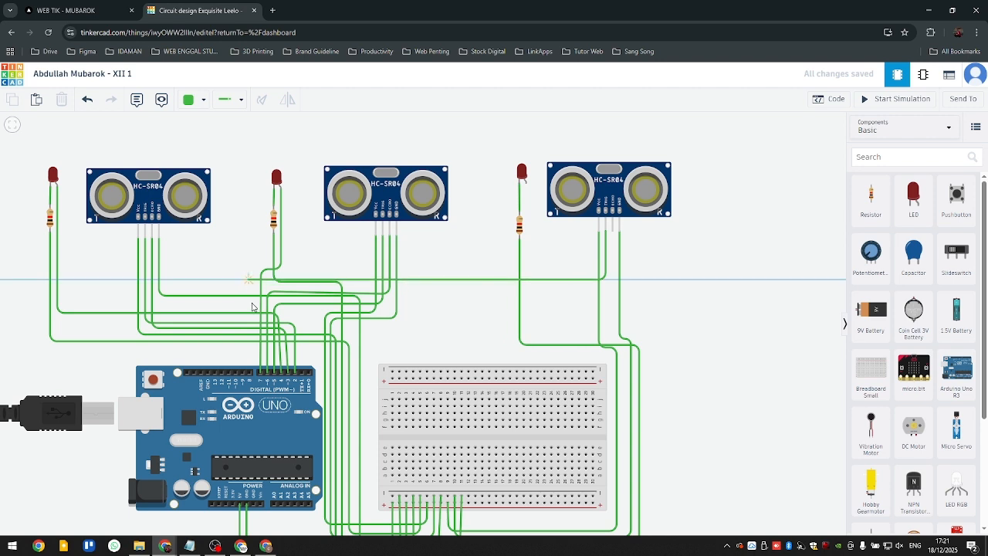
click(248, 280)
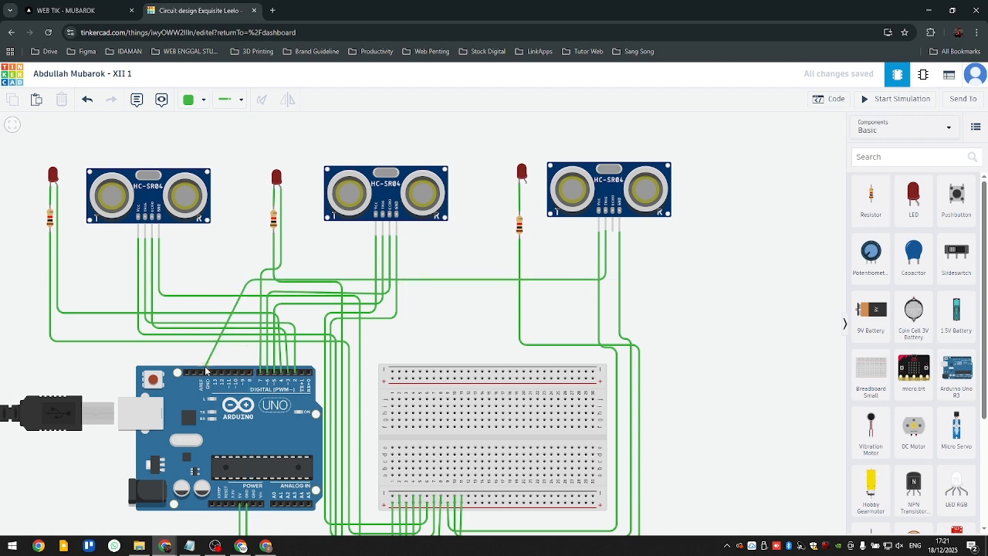
click(250, 374)
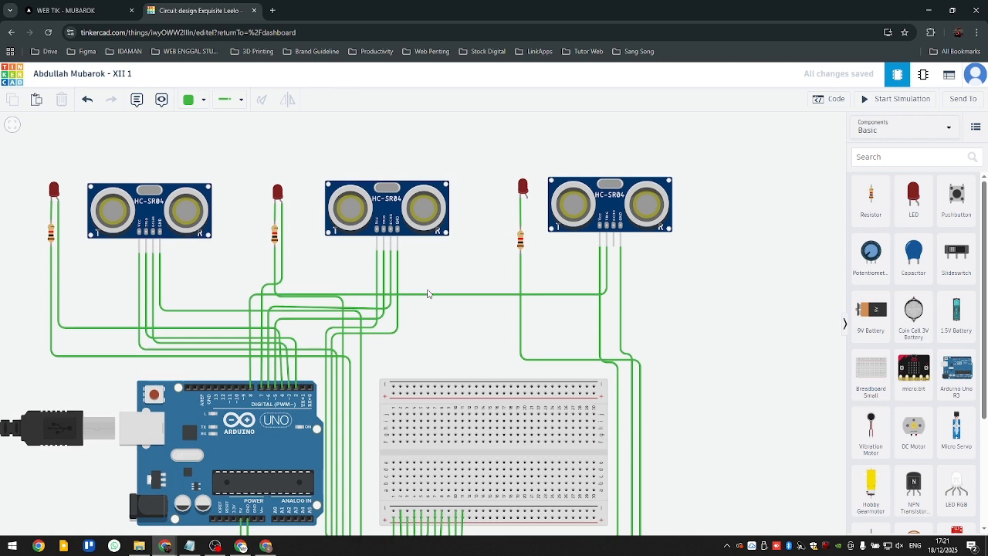
click(429, 304)
key(Delete)
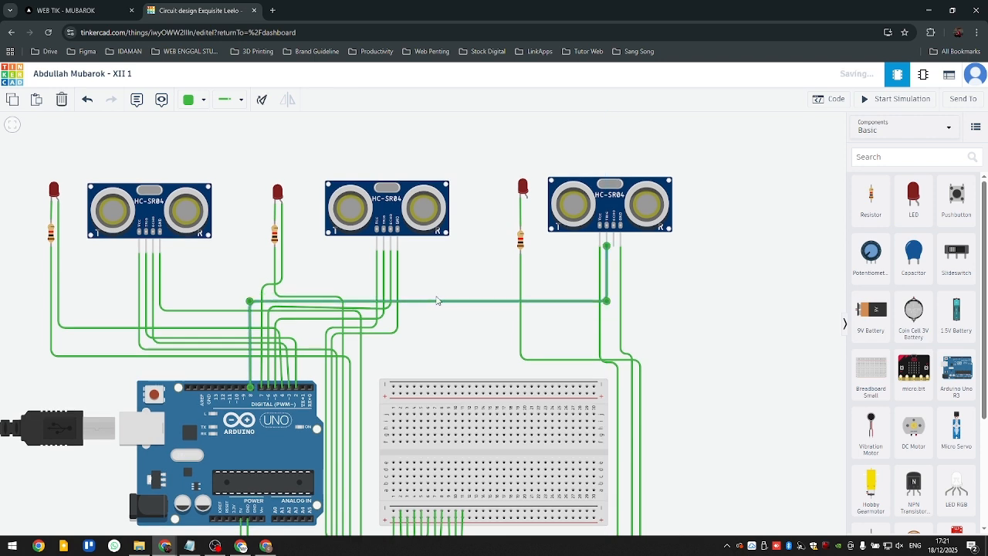
- Wire the third sensor's ECHO pin to Arduino pin D9, running above the TRIG wire
click(615, 247)
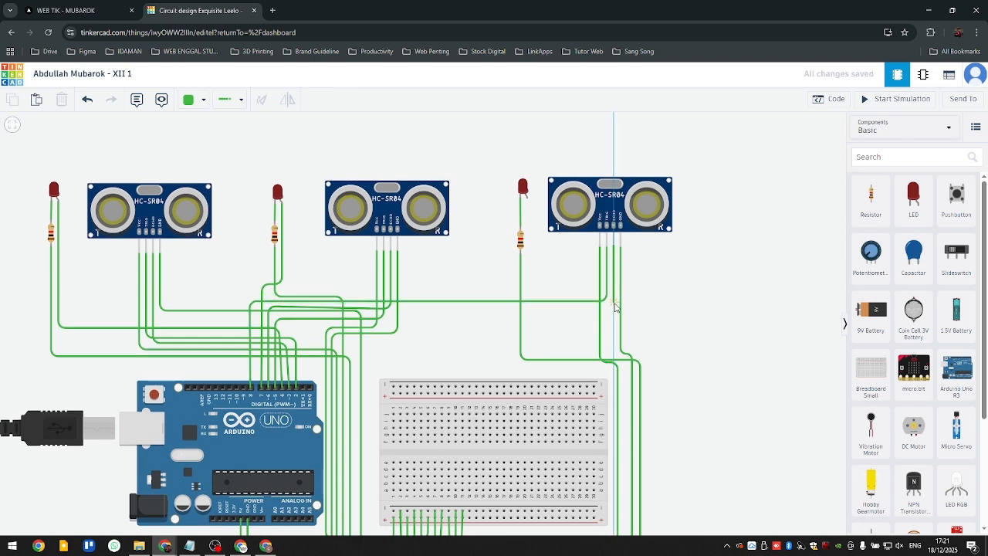
click(614, 285)
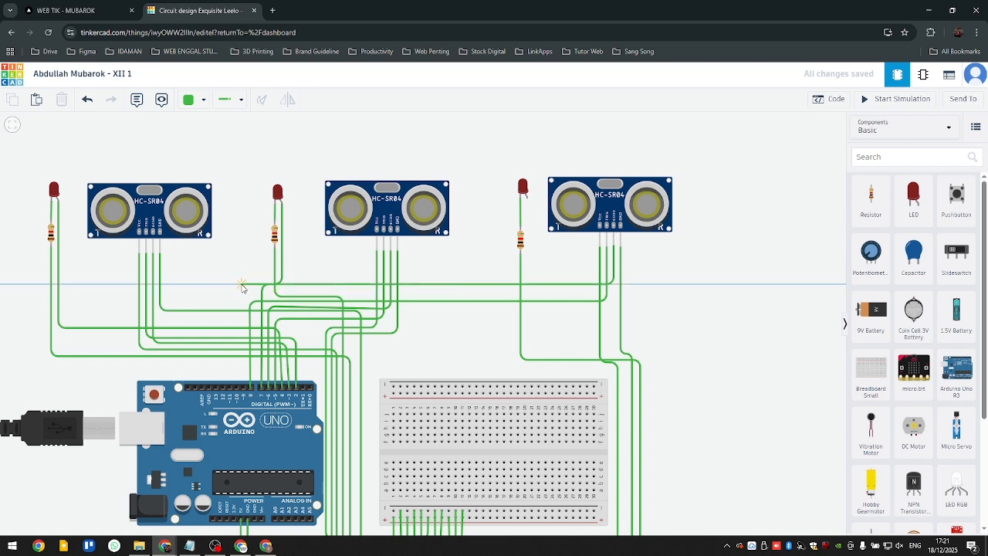
click(241, 285)
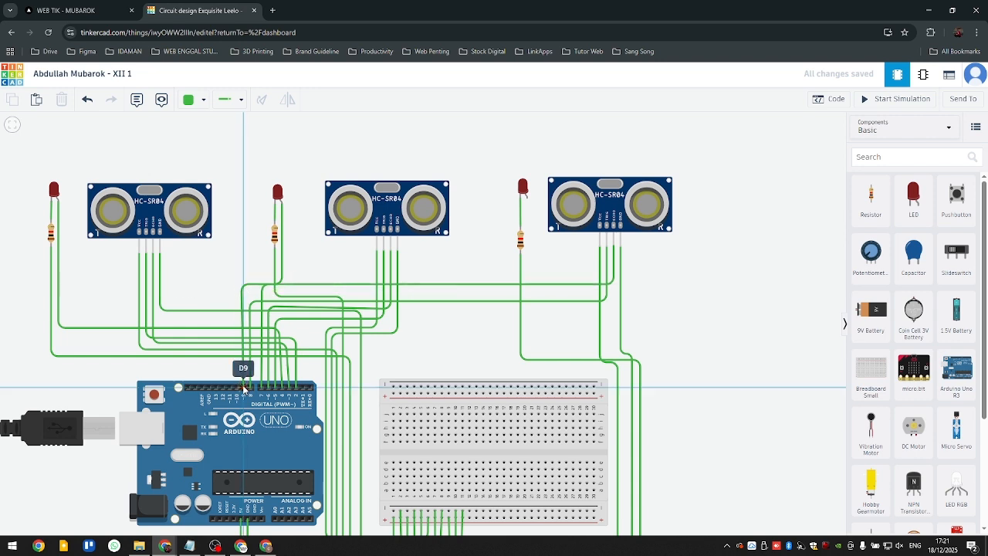
click(245, 386)
click(699, 327)
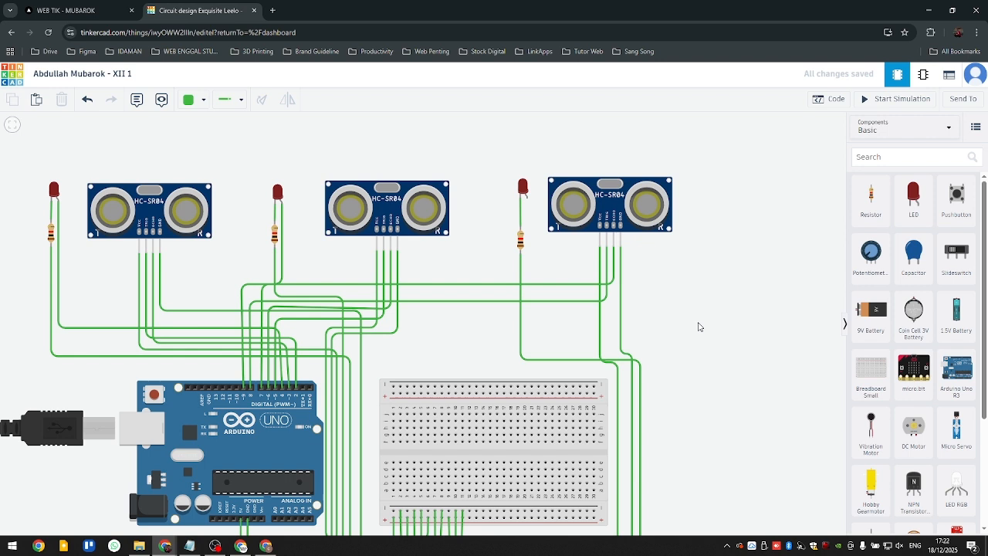
- Wire the third LED's anode to Arduino pin D10 above the ECHO wire and straighten the vertical run into the pin
click(528, 203)
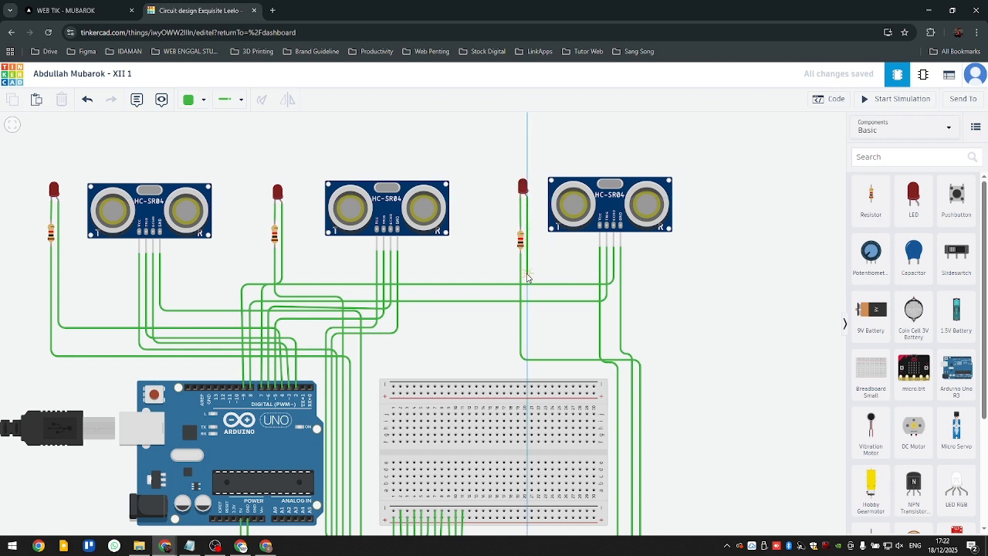
click(526, 273)
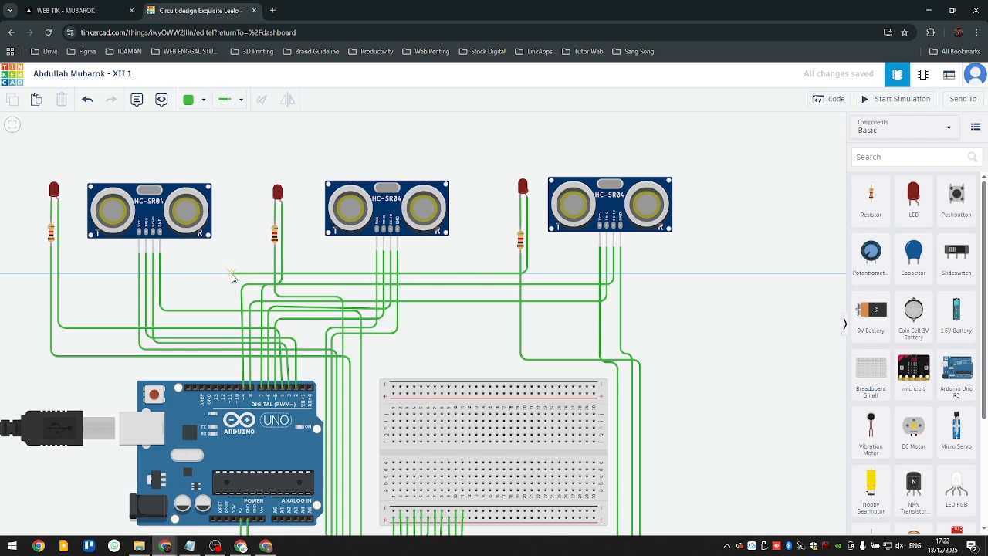
click(233, 274)
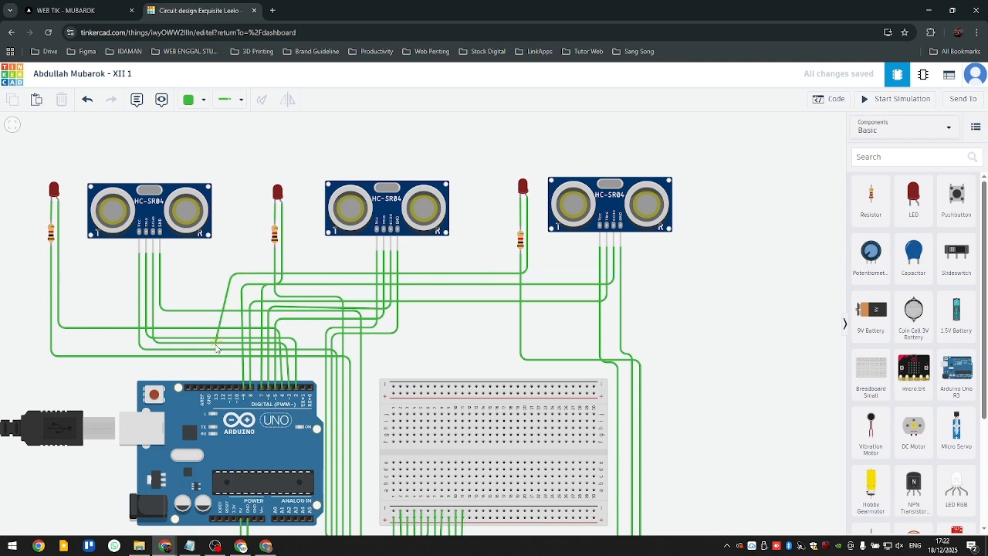
click(239, 387)
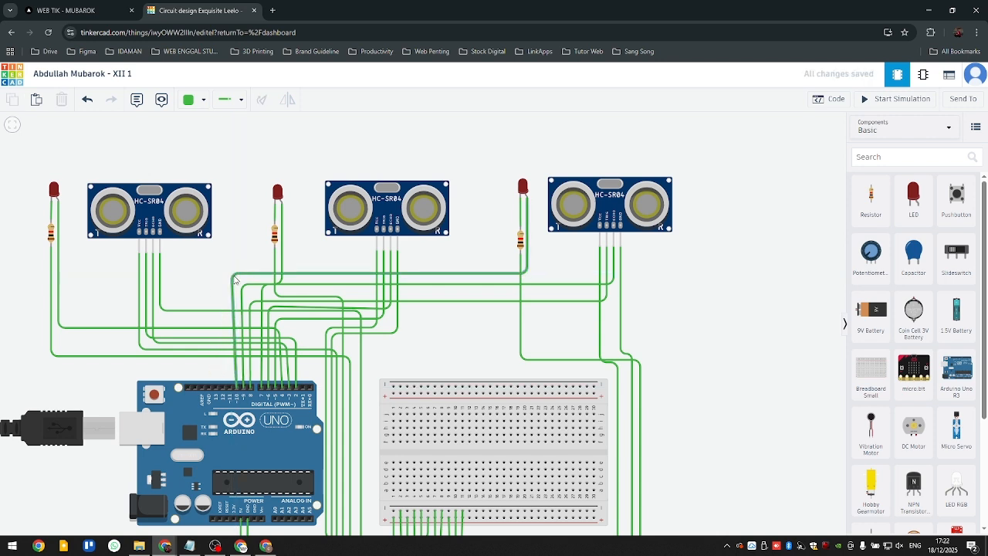
click(232, 276)
drag(232, 276, 237, 276)
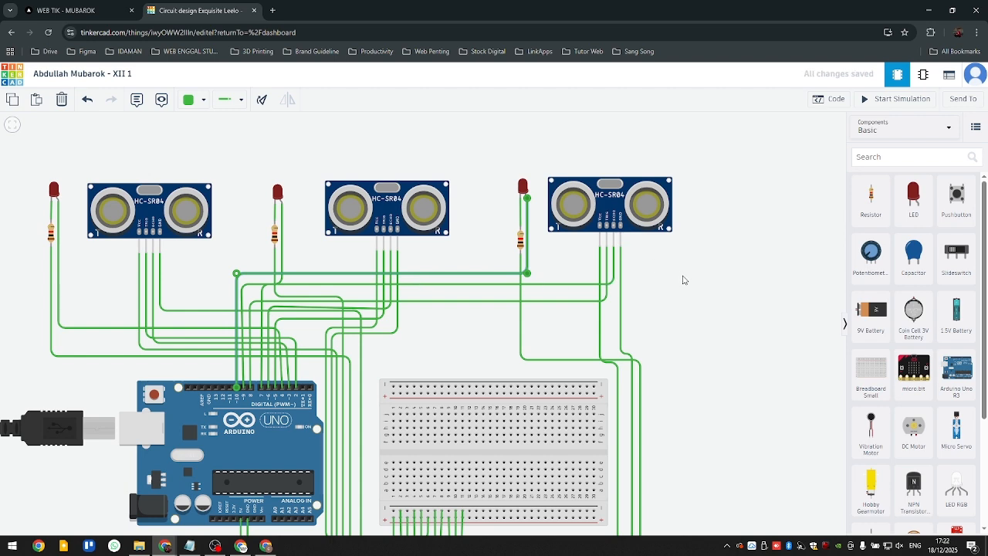
drag(662, 256, 661, 283)
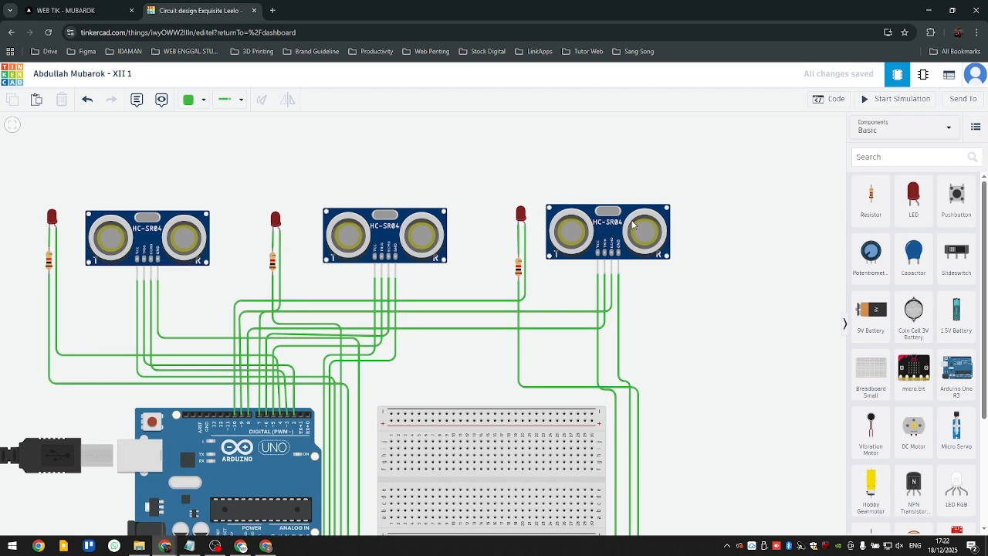
- Switch to ChatGPT and copy the earlier prompt requesting one more sensor and LED with trig = 5, echo = 6 and kaki anoda = 7
scroll(463, 209, down, 5)
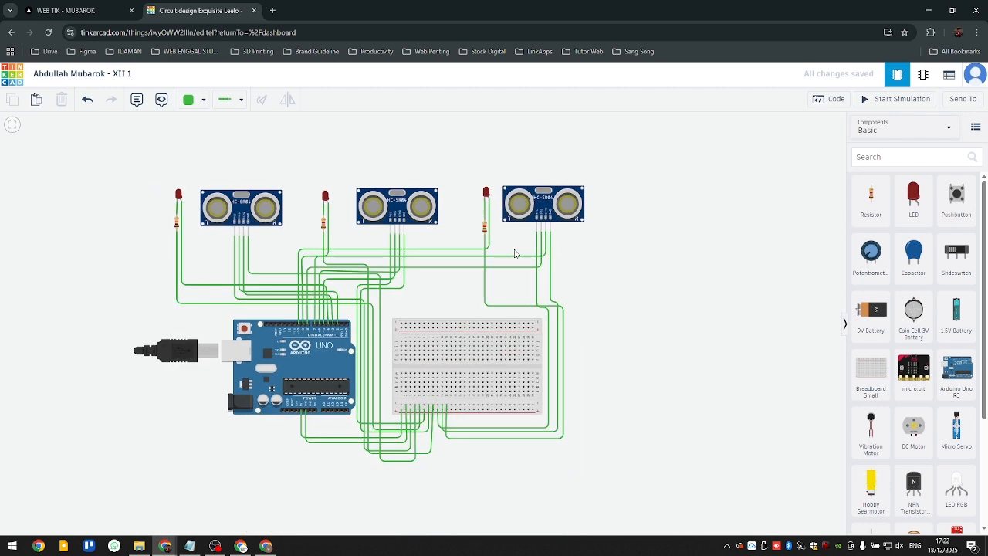
scroll(588, 300, up, 3)
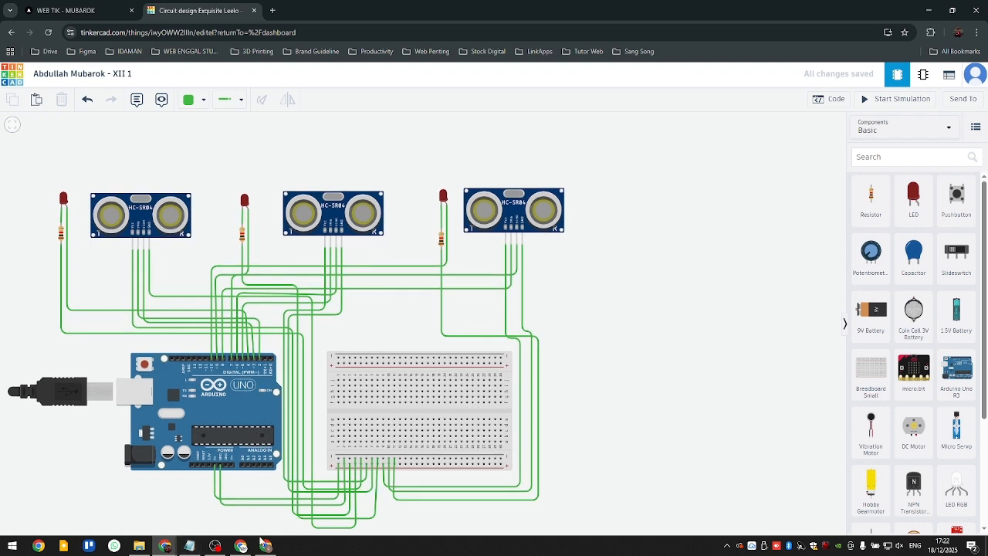
click(157, 548)
click(398, 216)
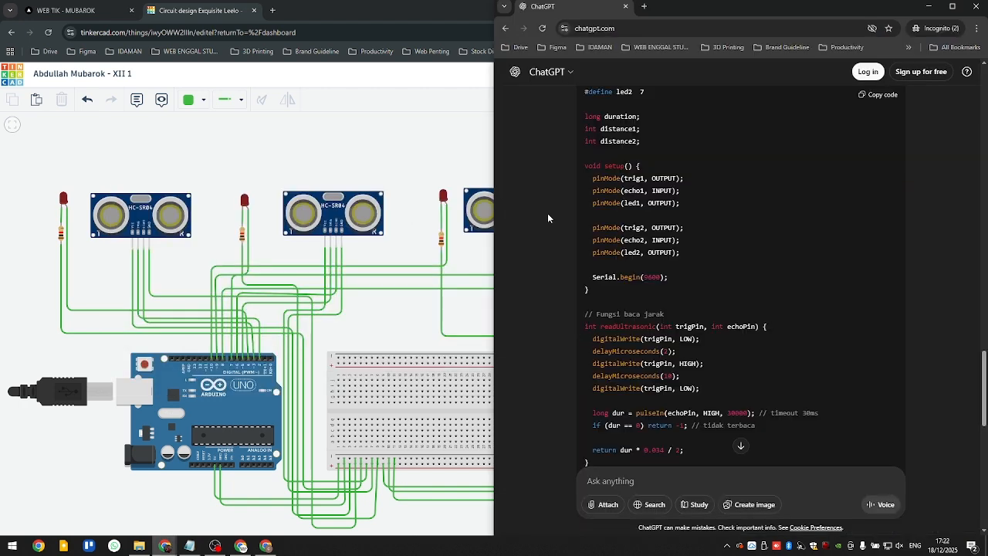
scroll(731, 299, up, 6)
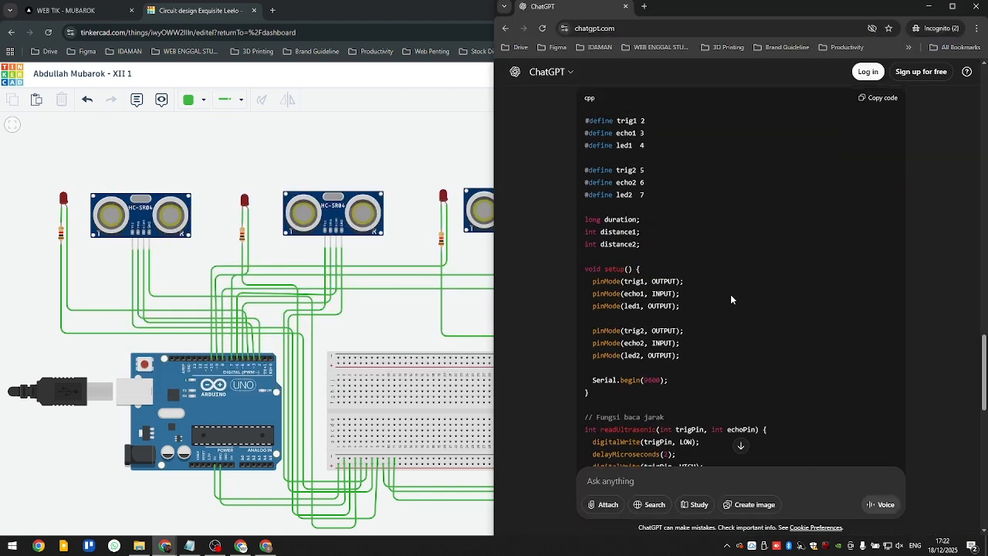
scroll(731, 300, up, 3)
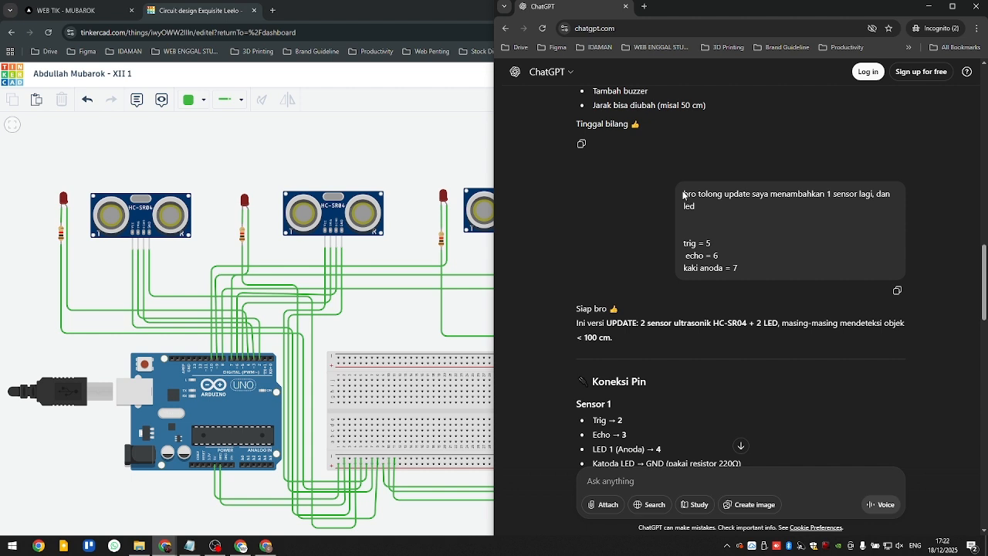
drag(695, 199, 709, 265)
right_click(709, 265)
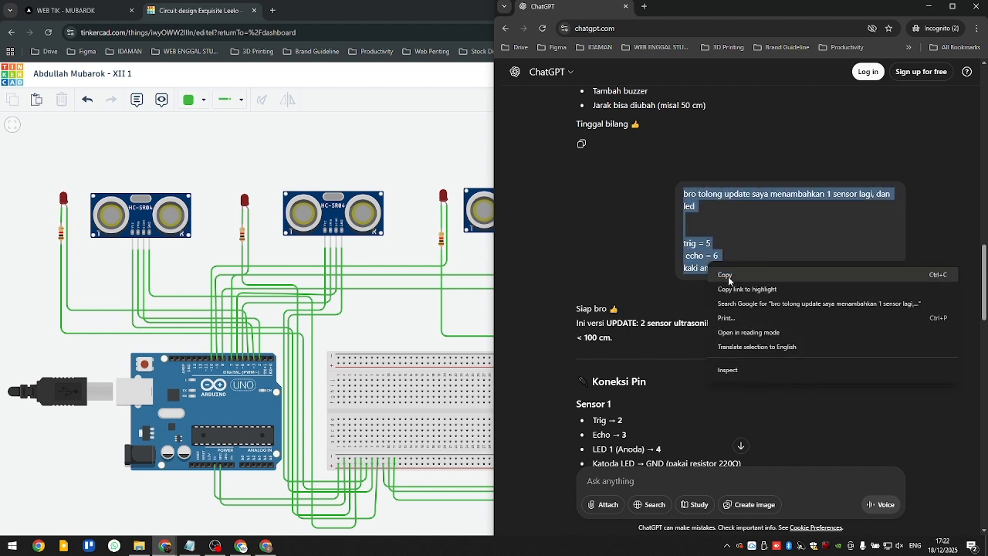
click(730, 277)
click(768, 262)
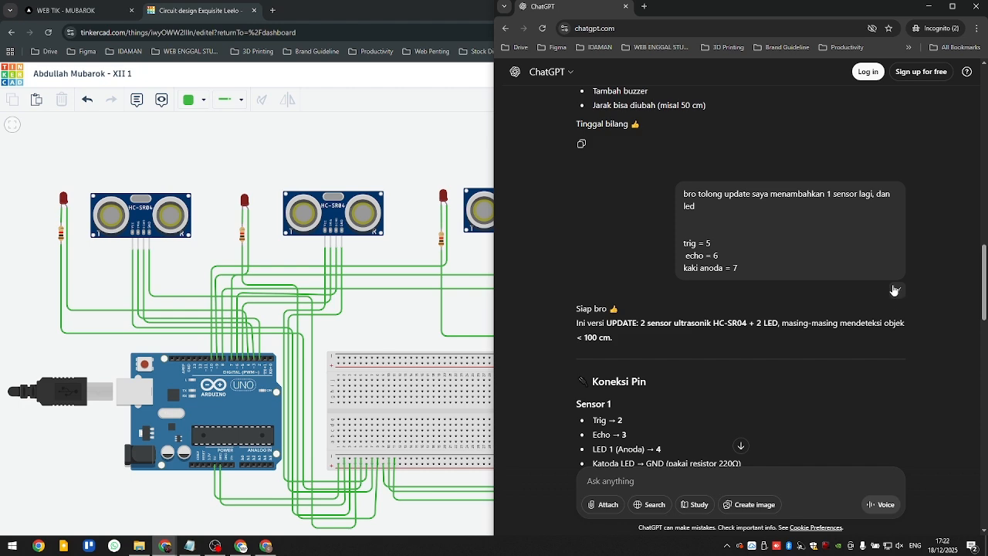
- Paste the copied prompt into a new ChatGPT message and remove the stray space before "echo"
scroll(705, 359, down, 15)
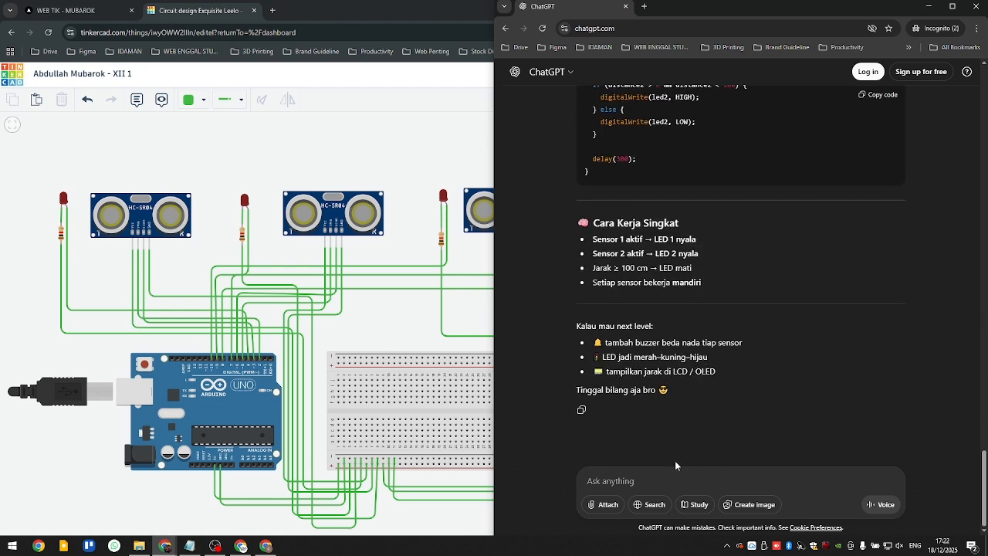
click(659, 489)
key(ctrl+v)
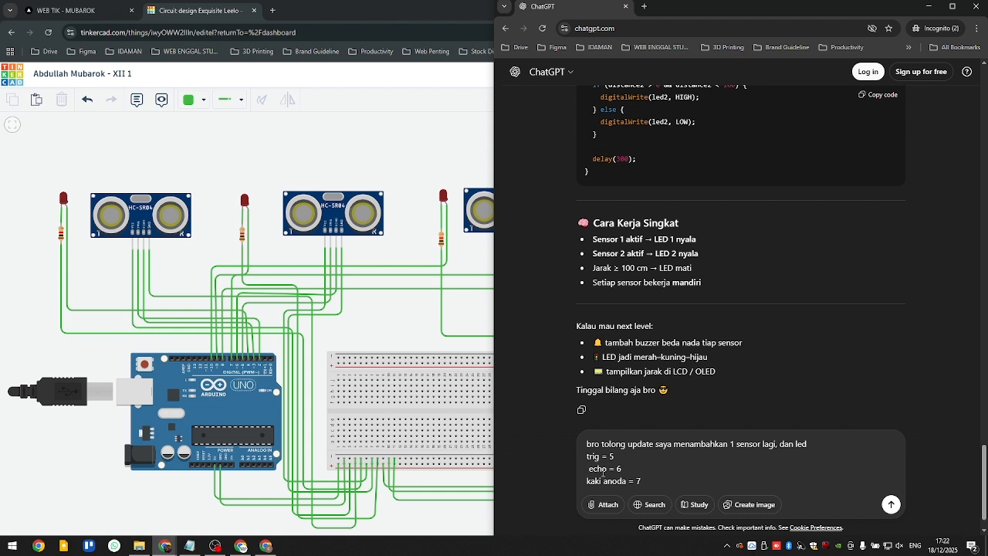
key(BackSpace)
drag(730, 444, 770, 448)
click(808, 447)
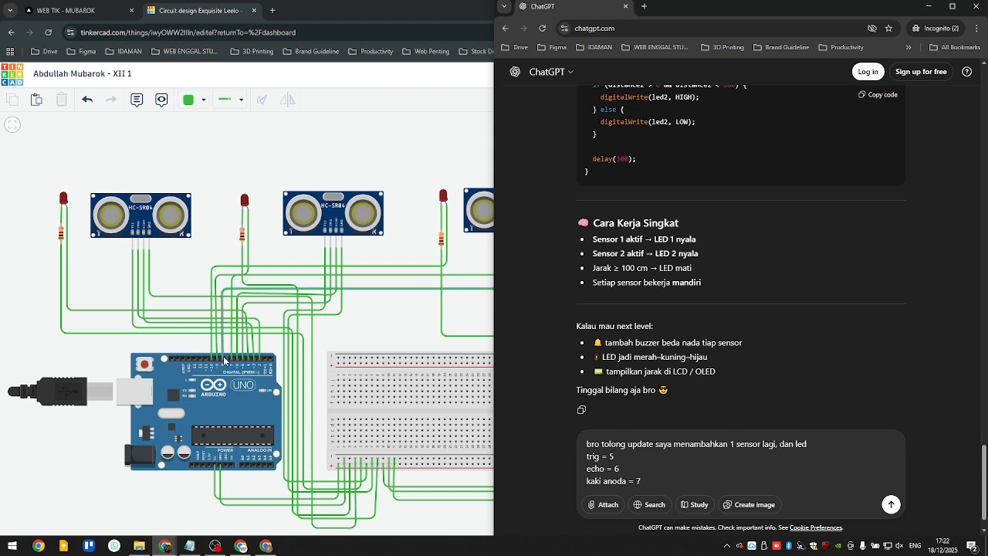
- Check the third sensor's wiring, set the ChatGPT prompt's pins to trig = 8, echo = 9 and kaki anoda = 10, and send it
key(super+Up)
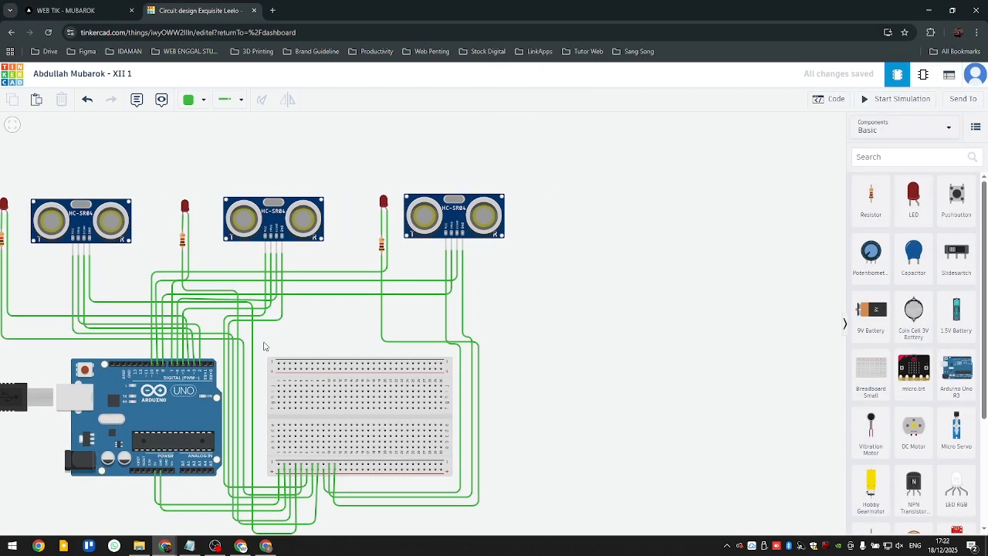
key(super+Down)
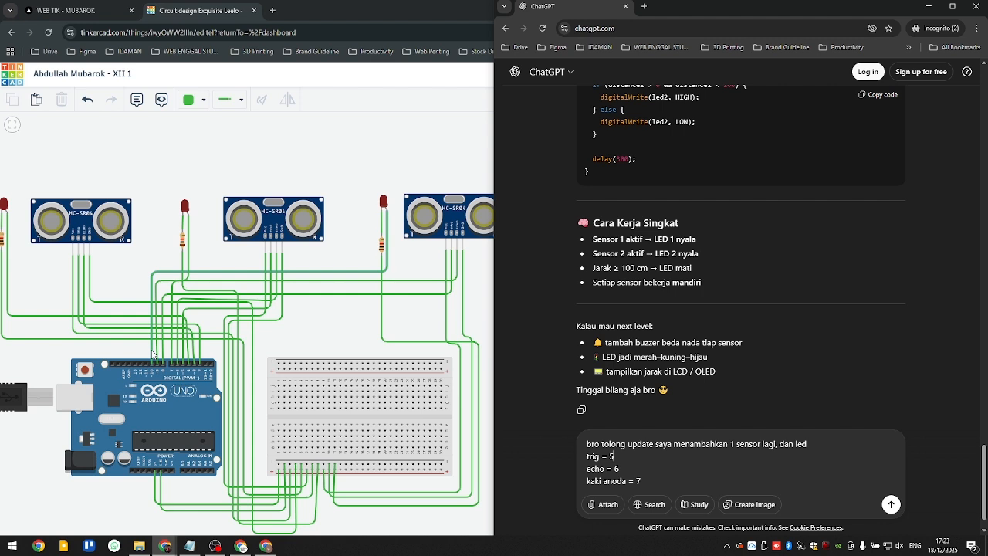
click(626, 457)
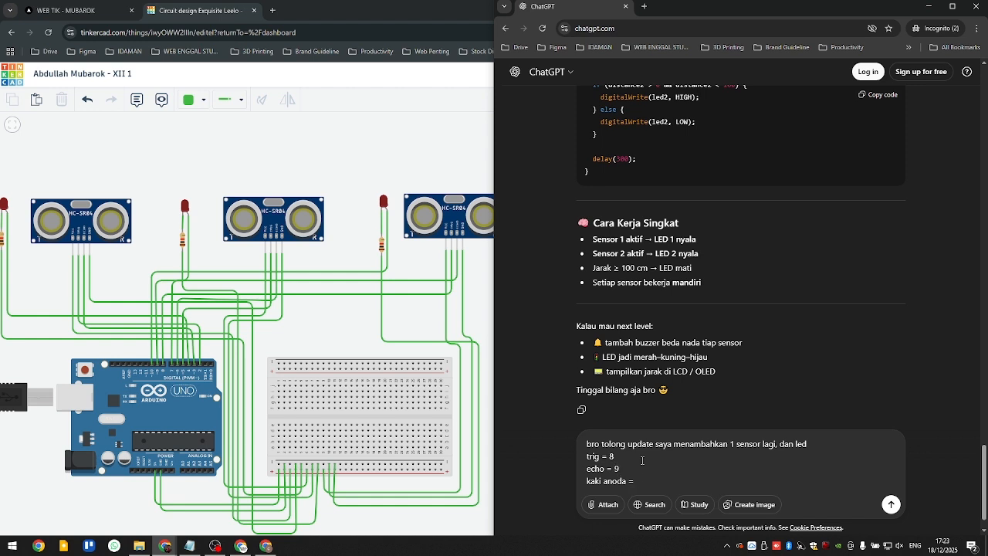
click(891, 504)
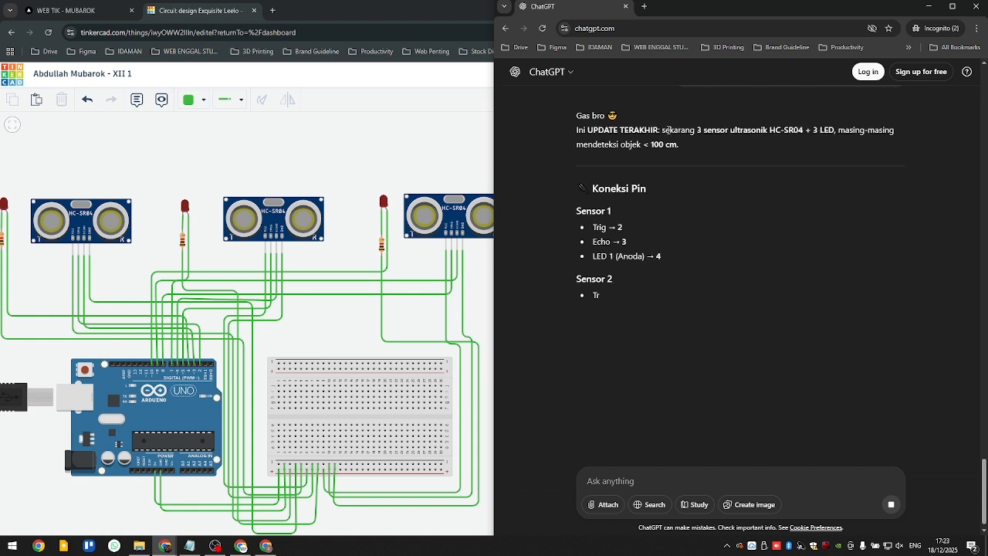
- Review ChatGPT's reply, checking the pin connections for the three sensors and LEDs and skimming the generated Arduino program
scroll(693, 133, up, 1)
drag(684, 183, 841, 185)
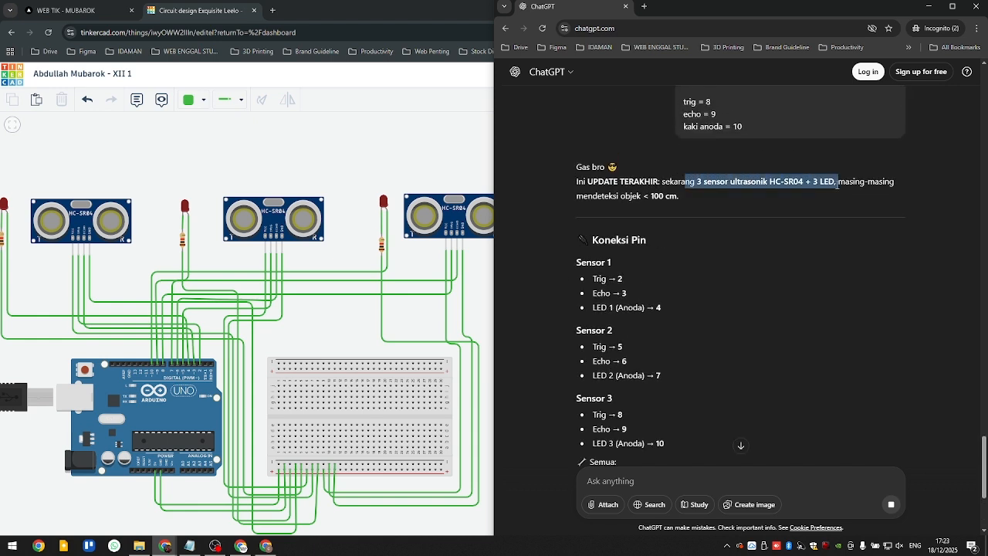
click(761, 218)
scroll(741, 231, down, 3)
scroll(733, 252, down, 7)
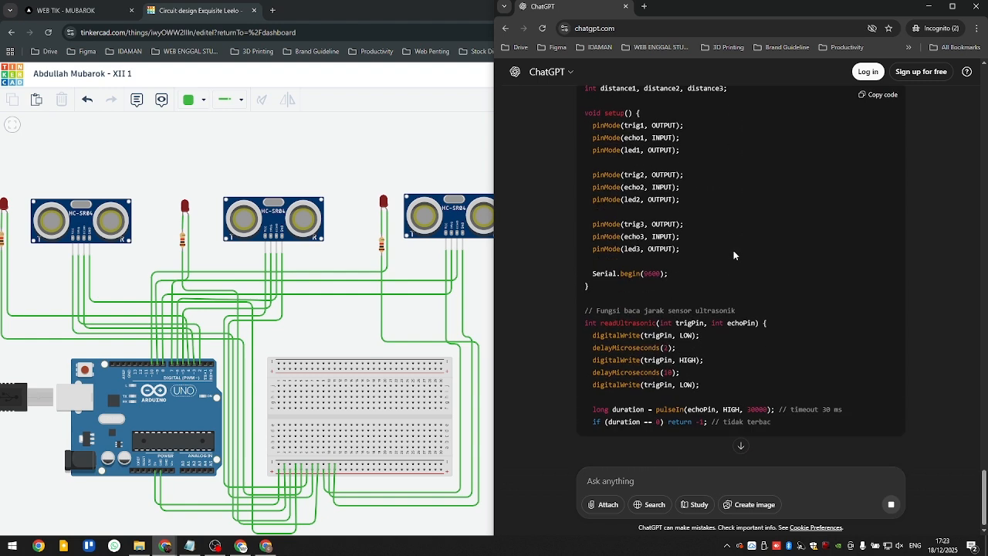
scroll(734, 250, up, 5)
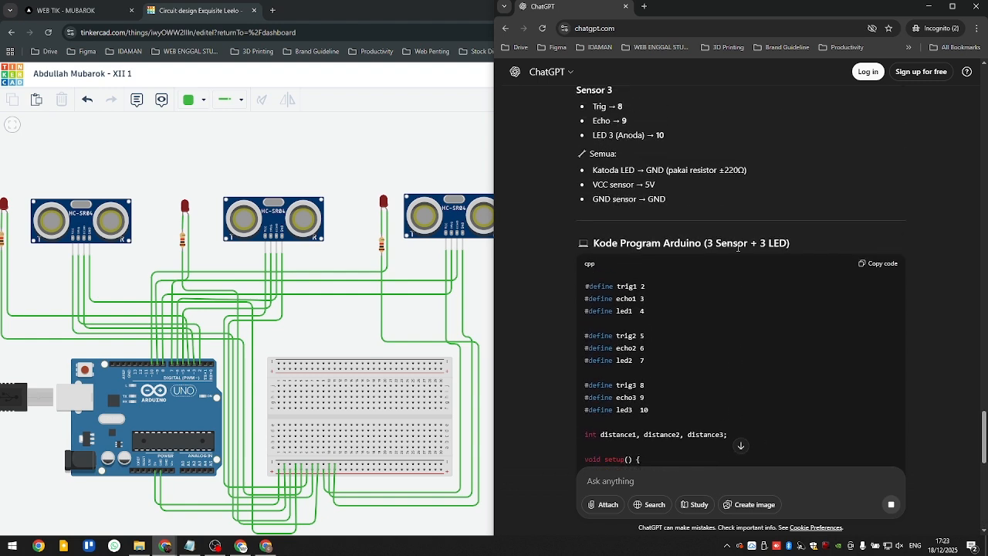
scroll(732, 251, down, 10)
scroll(731, 255, up, 8)
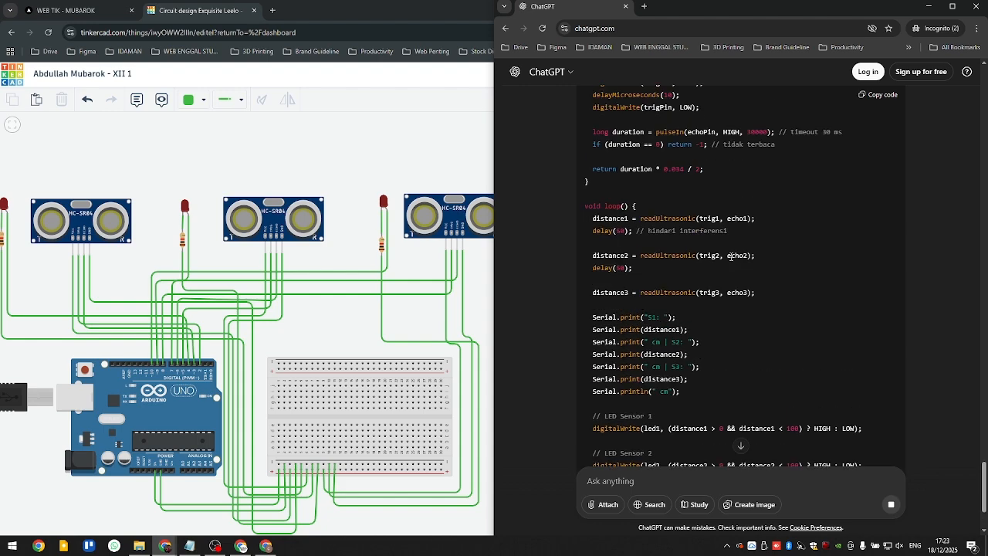
scroll(806, 244, down, 10)
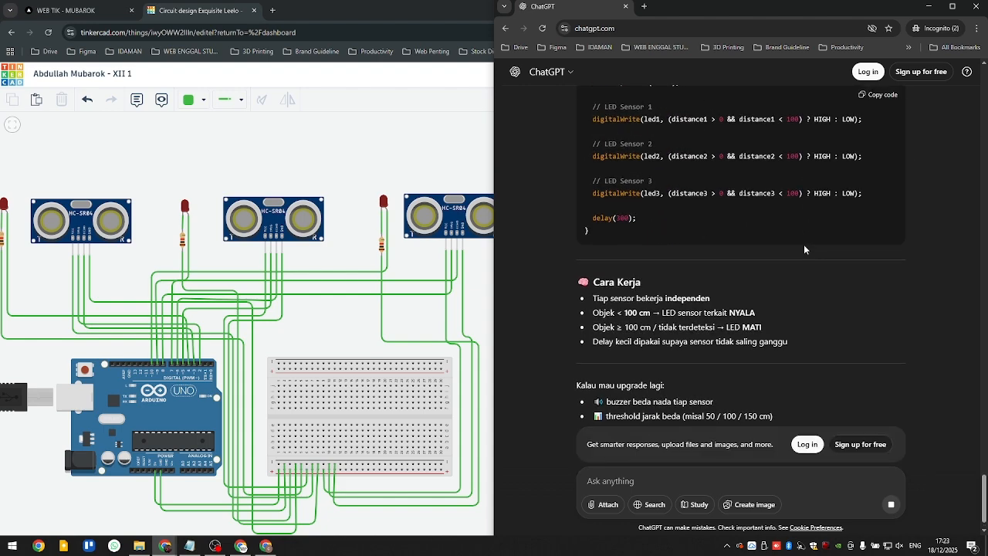
scroll(804, 244, up, 10)
scroll(573, 199, up, 2)
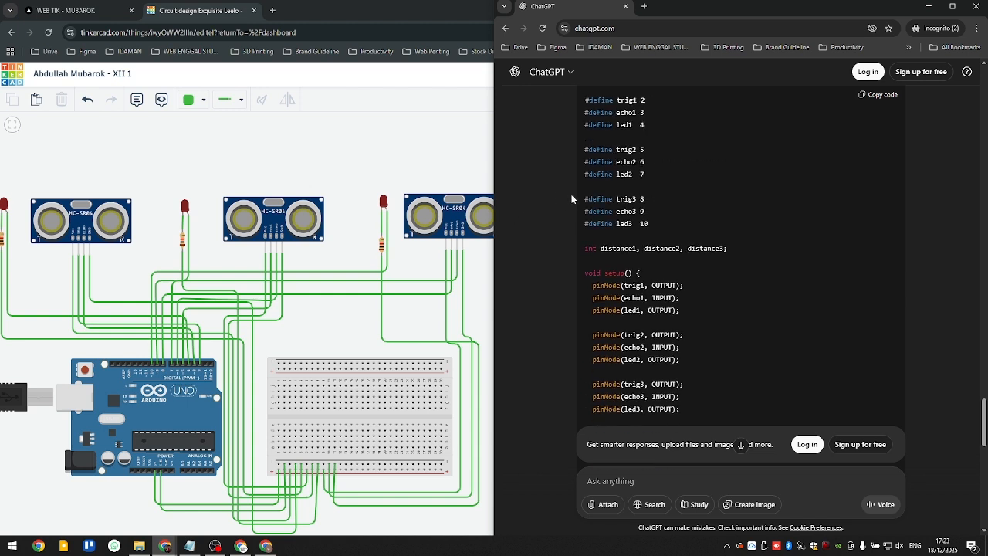
- Examine the generated code's pin definitions, setup block, readUltrasonic function and LED conditions for all three sensors
drag(591, 149, 624, 234)
scroll(625, 238, down, 1)
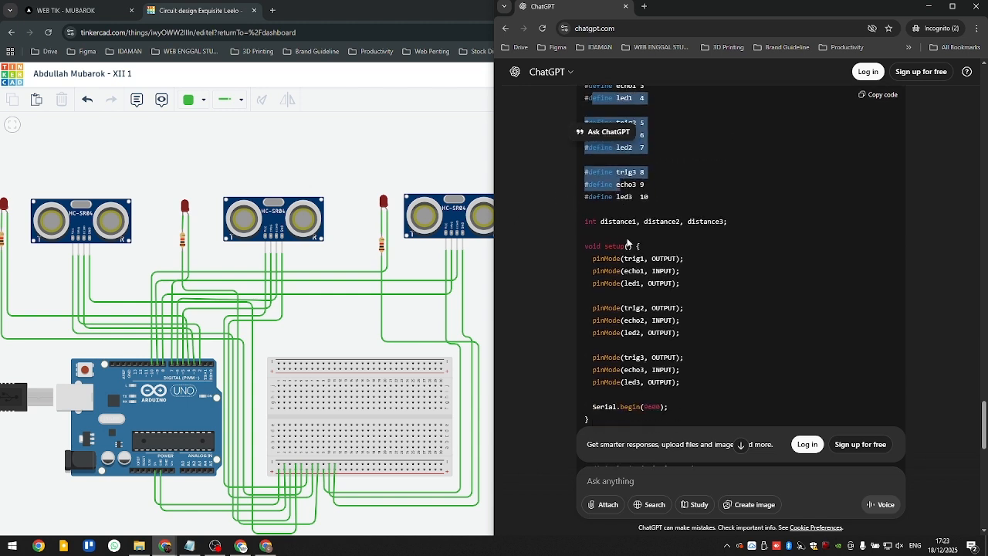
click(656, 255)
scroll(629, 223, down, 3)
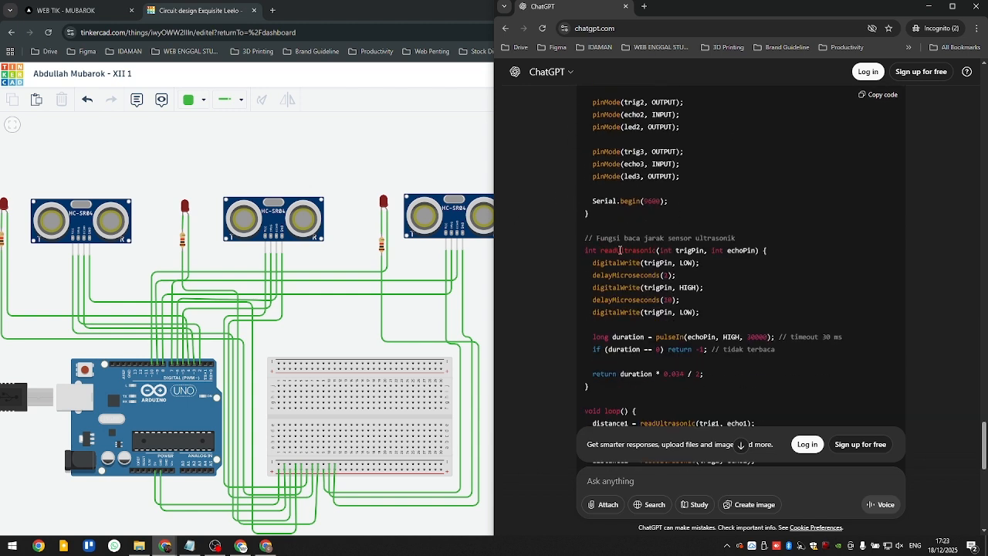
drag(620, 250, 640, 276)
click(643, 325)
scroll(648, 318, up, 2)
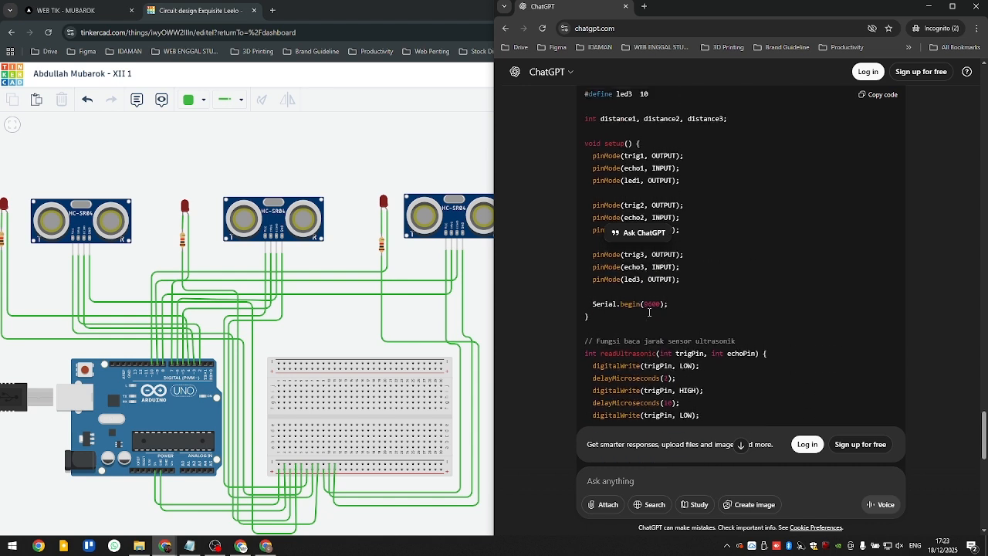
scroll(695, 307, up, 4)
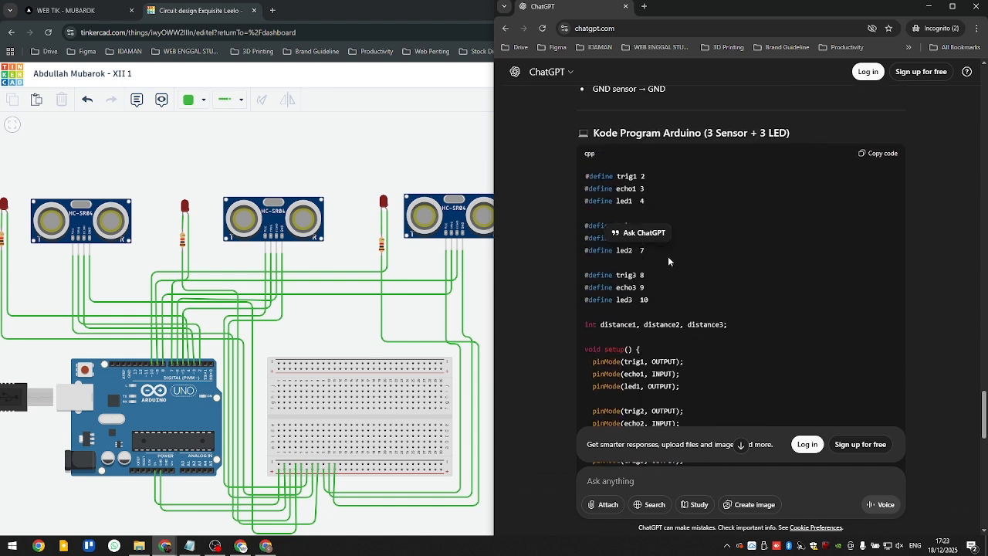
click(644, 254)
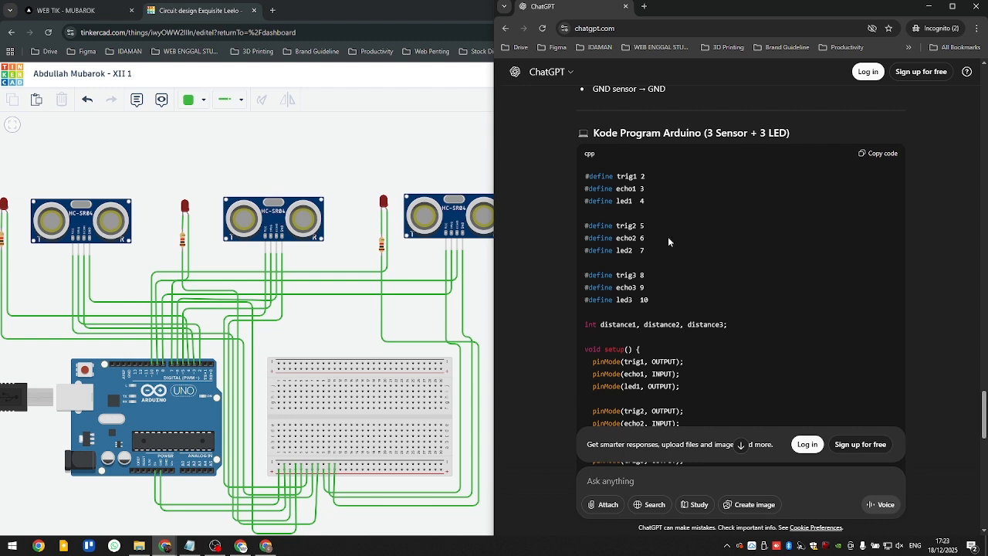
scroll(672, 233, down, 5)
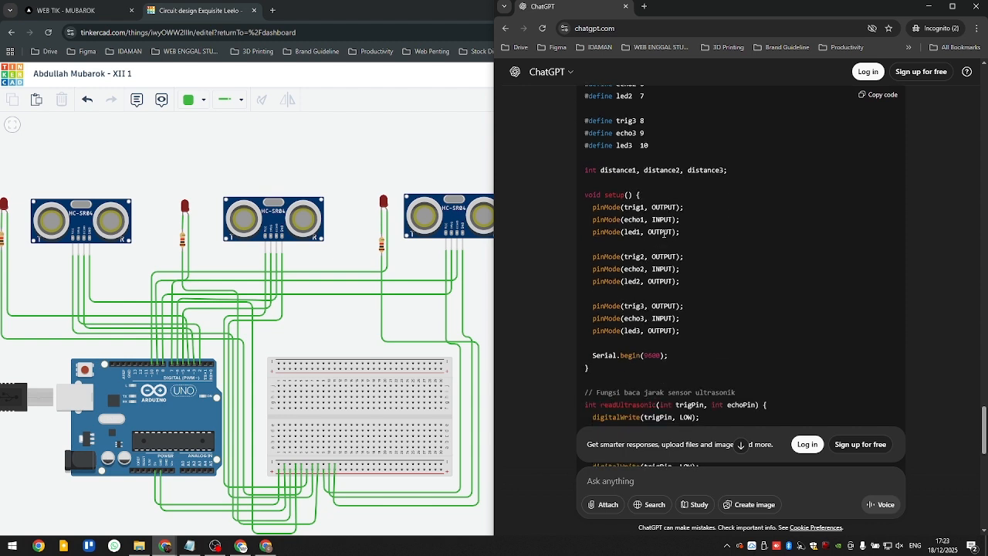
scroll(662, 234, down, 10)
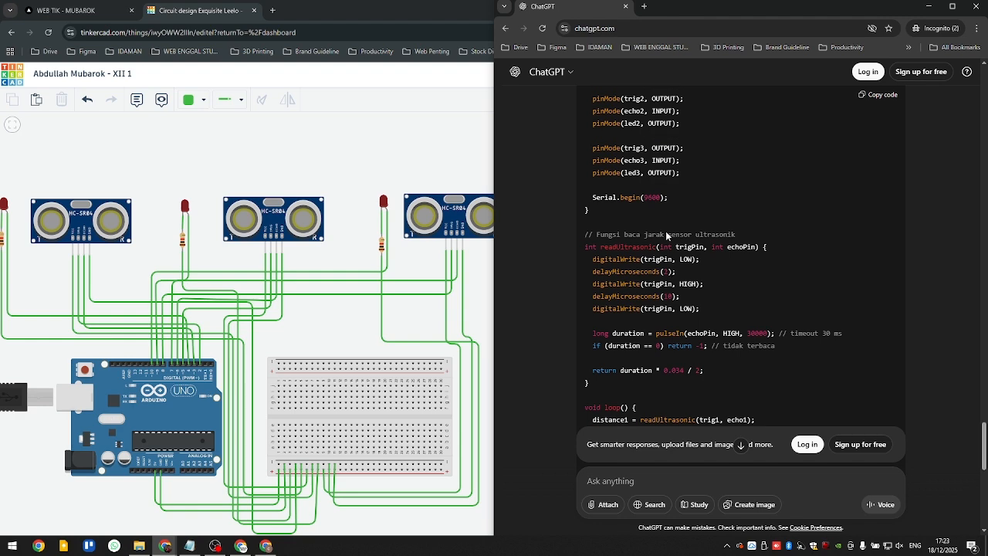
scroll(667, 301, up, 1)
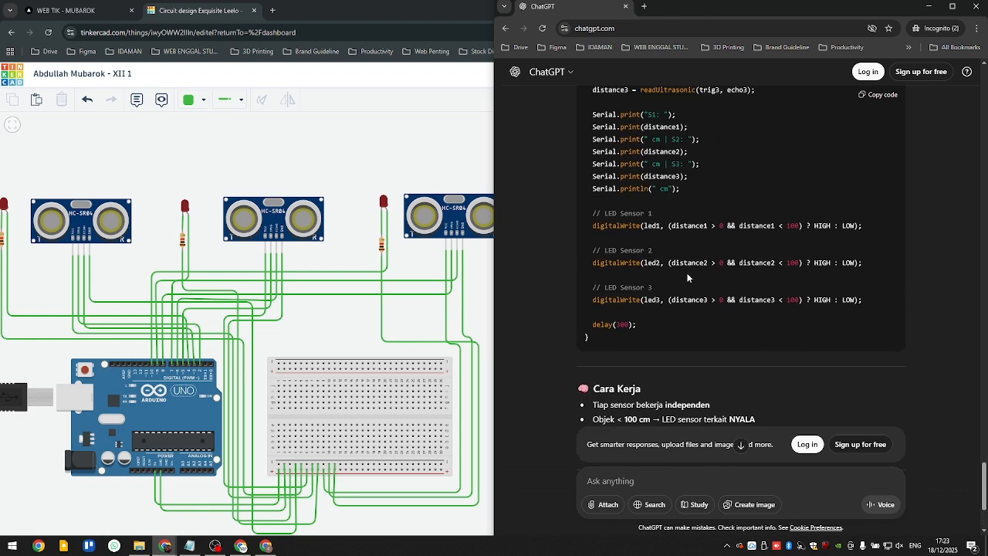
scroll(786, 244, up, 2)
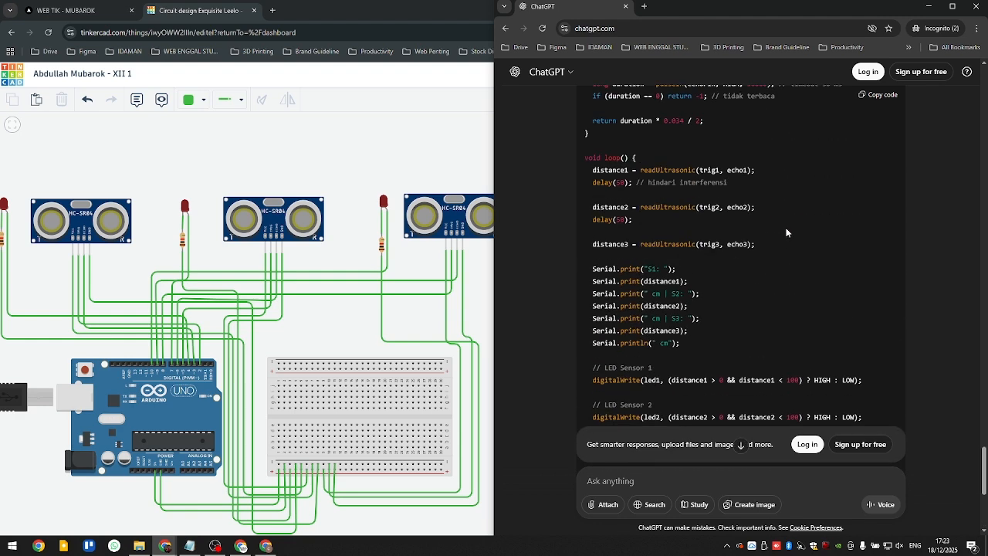
- Copy the complete three-sensor, three-LED Arduino program from ChatGPT's code block
click(882, 97)
scroll(703, 394, down, 2)
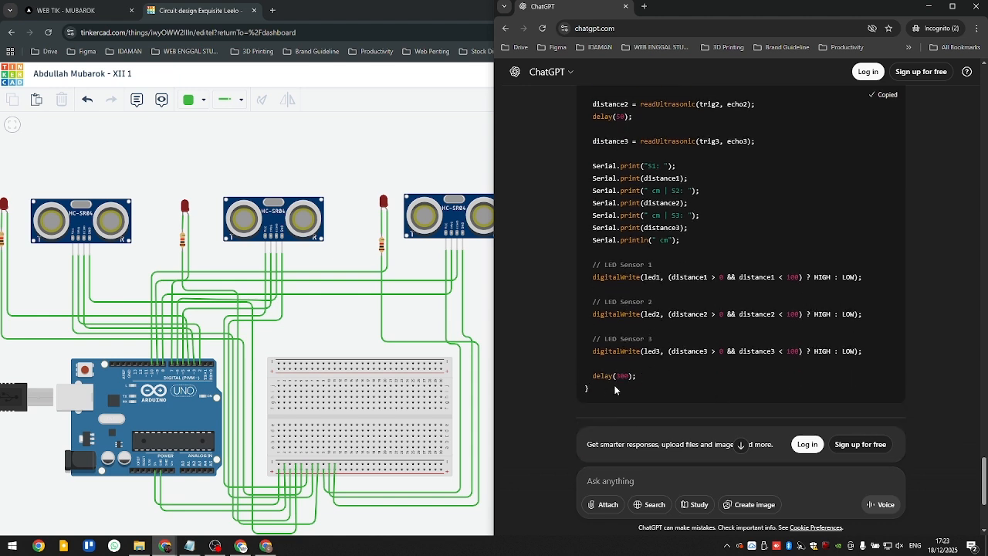
drag(615, 389, 598, 136)
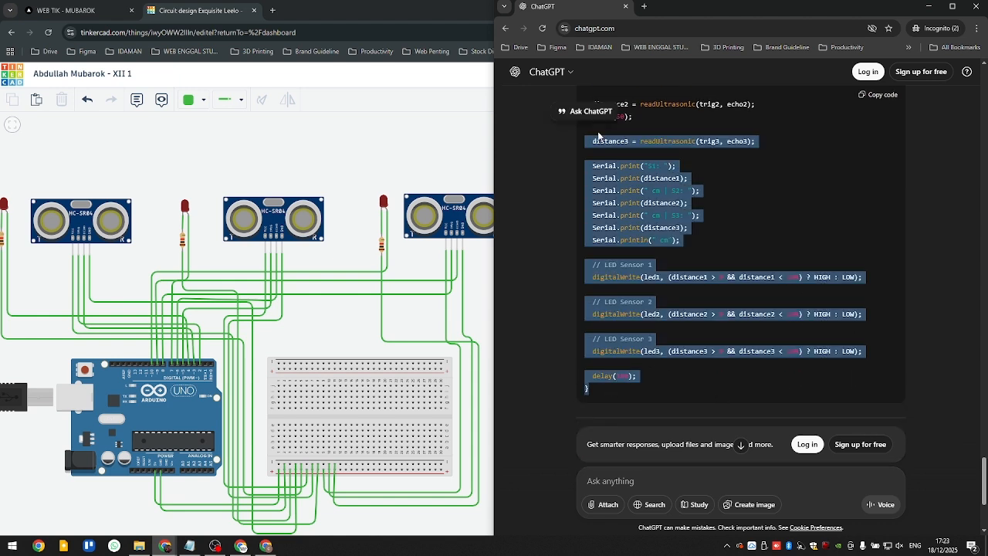
click(882, 95)
- Switch to Tinkercad, replace the Arduino Uno's entire old code with the copied three-sensor program, and close the code editor
click(237, 168)
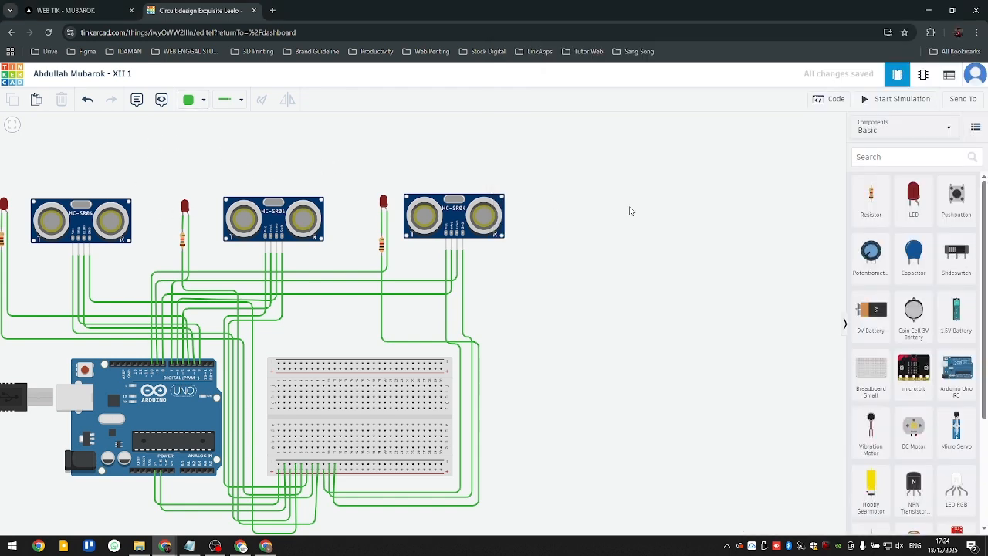
scroll(523, 263, up, 3)
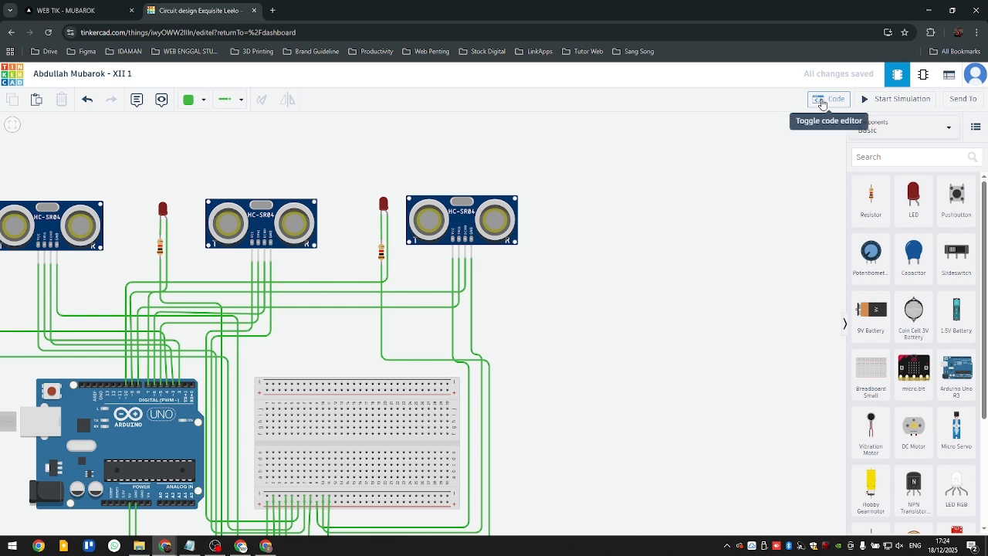
click(823, 101)
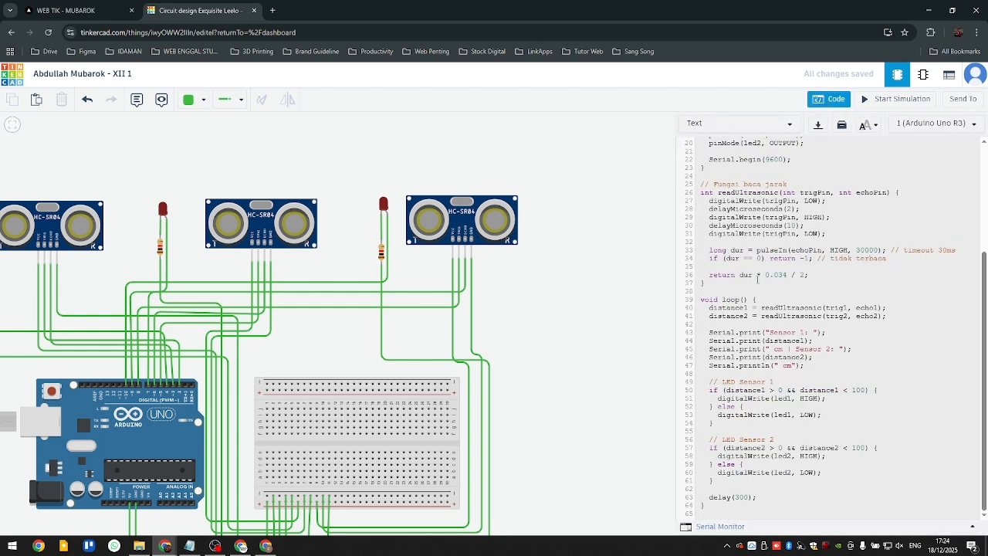
key(ctrl+a)
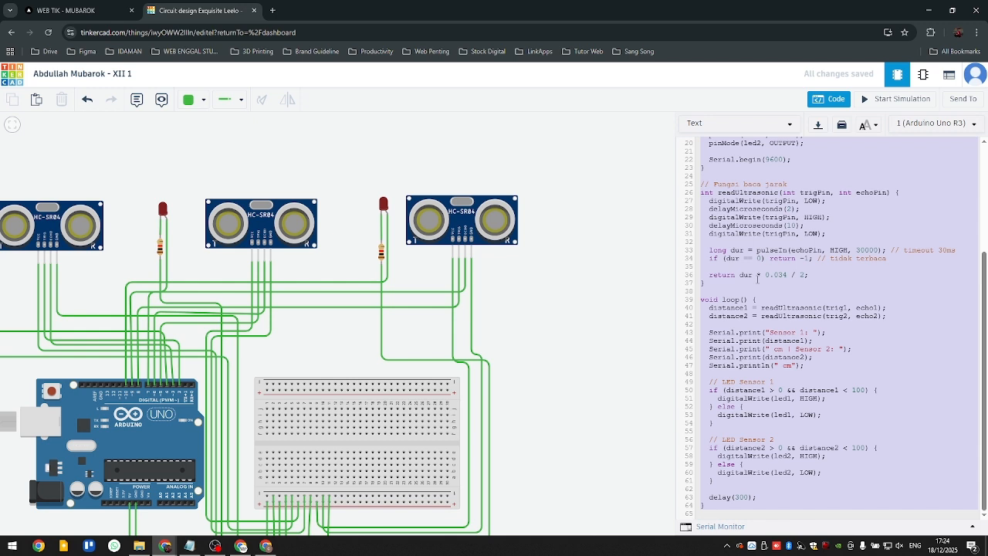
key(Delete)
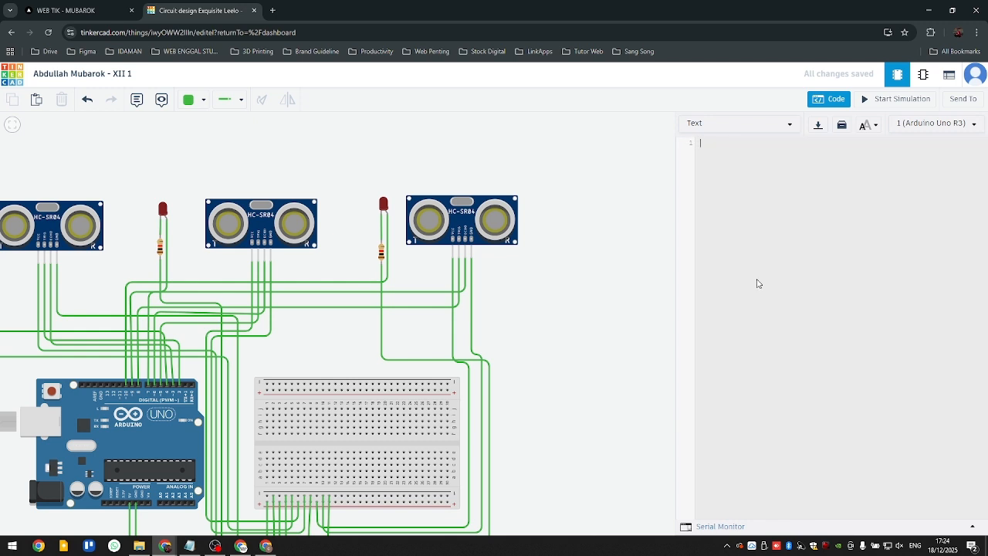
right_click(709, 145)
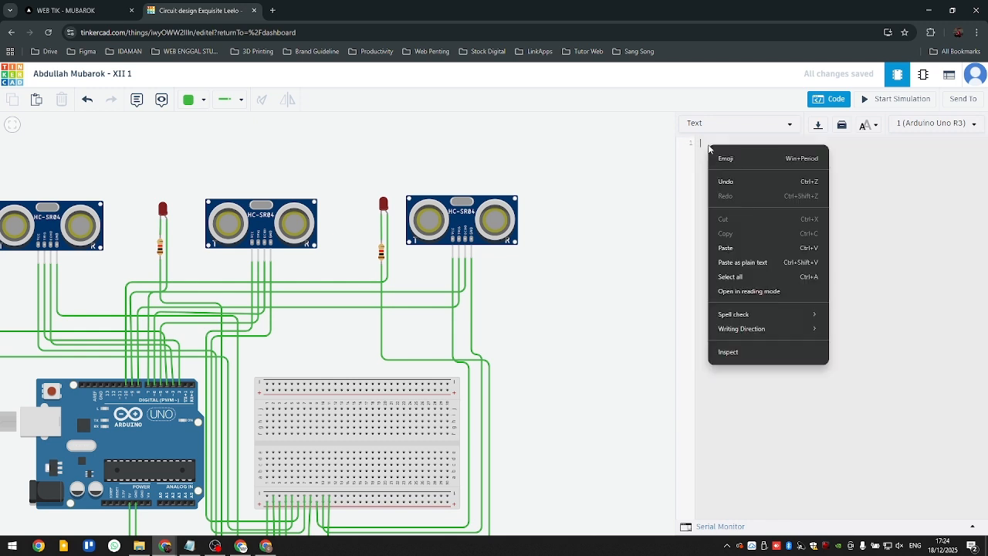
click(745, 250)
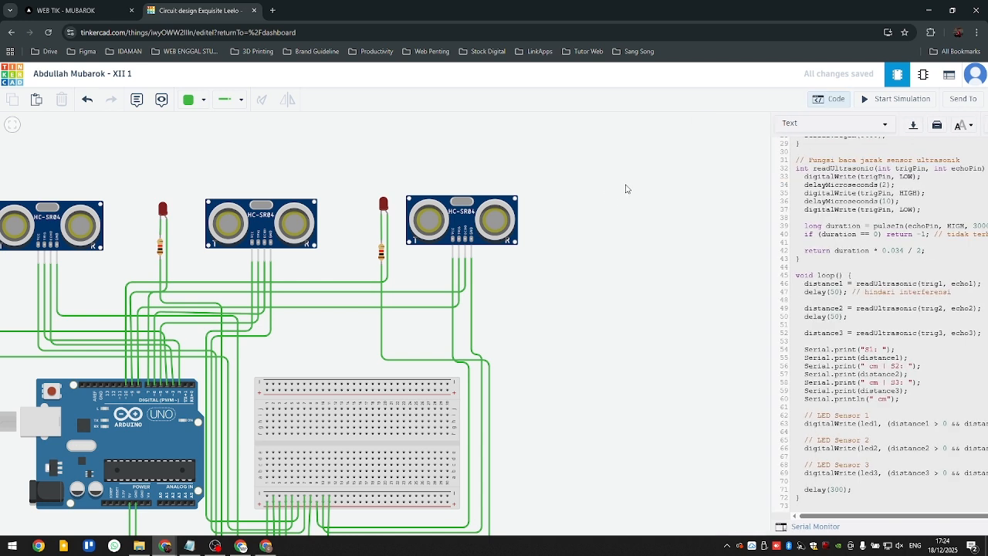
click(829, 99)
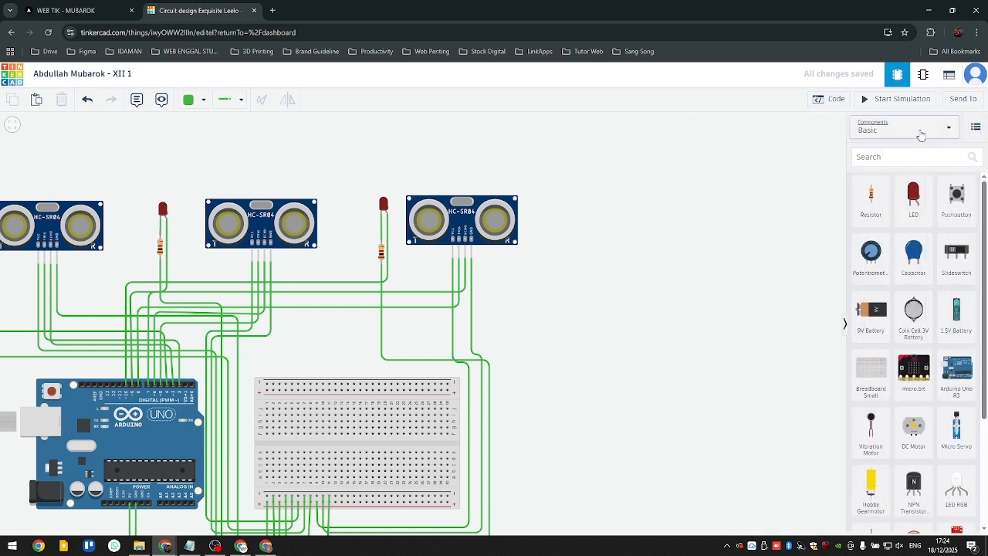
- Simulate the circuit, test the third sensor with its target at about 86 cm and about 179 cm, and stop the simulation
click(896, 99)
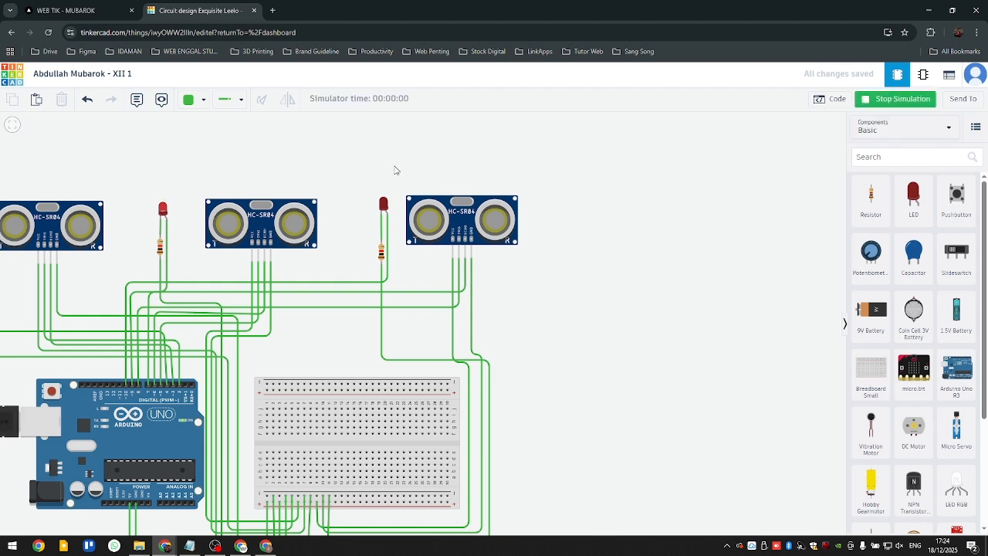
drag(398, 171, 599, 288)
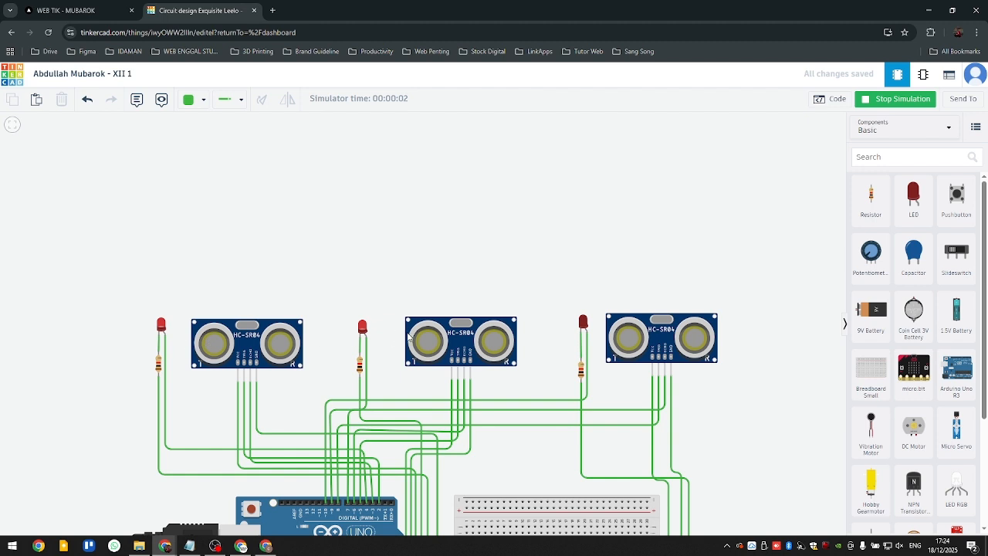
click(660, 327)
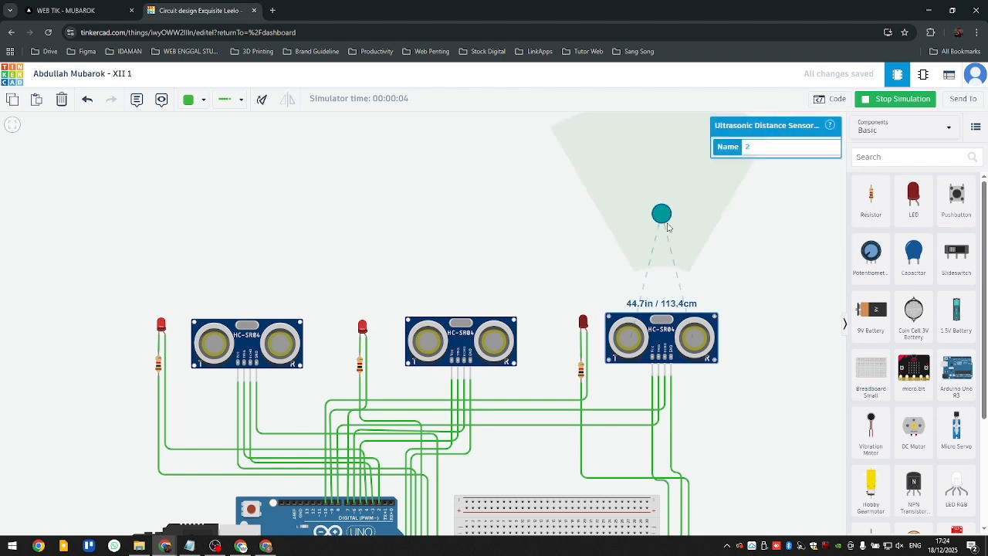
drag(666, 221, 666, 231)
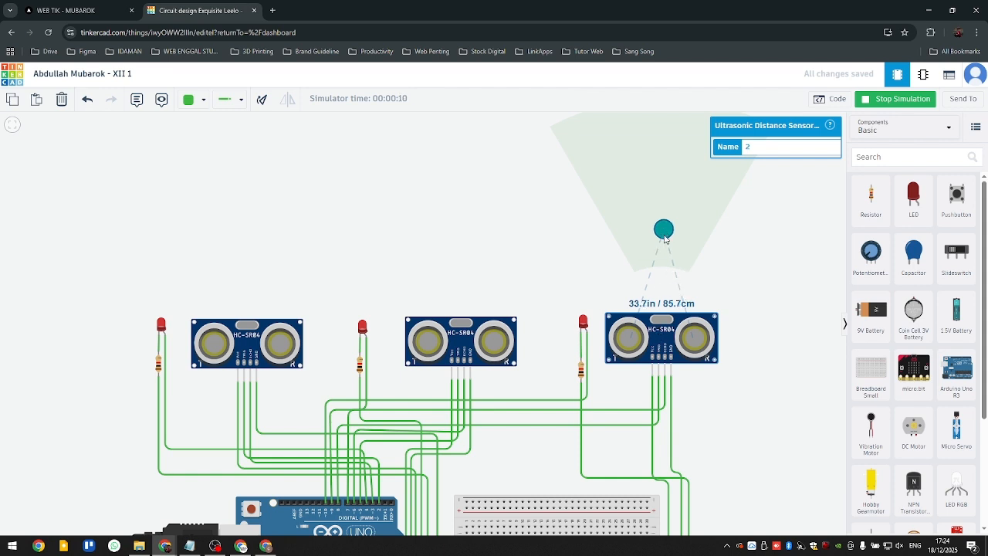
drag(664, 228, 669, 178)
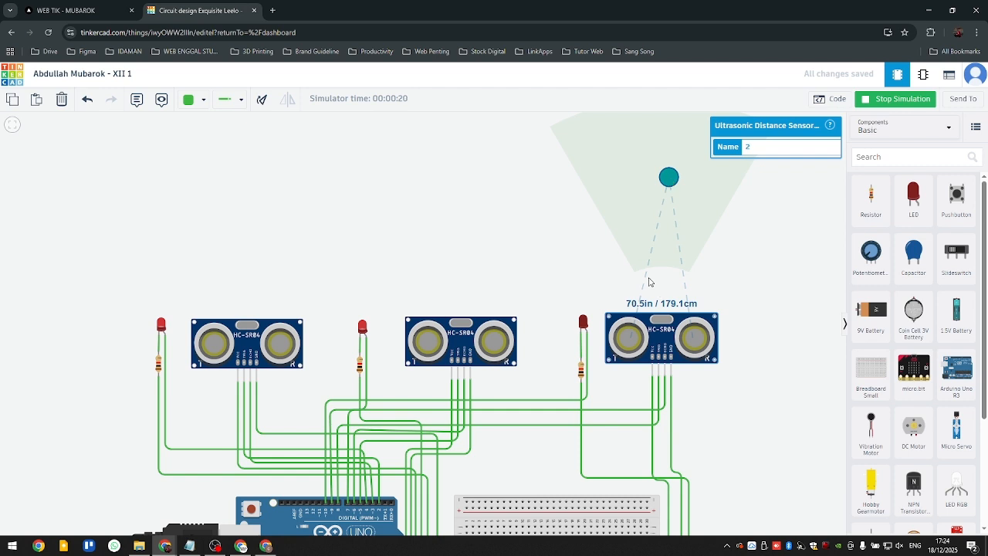
click(531, 272)
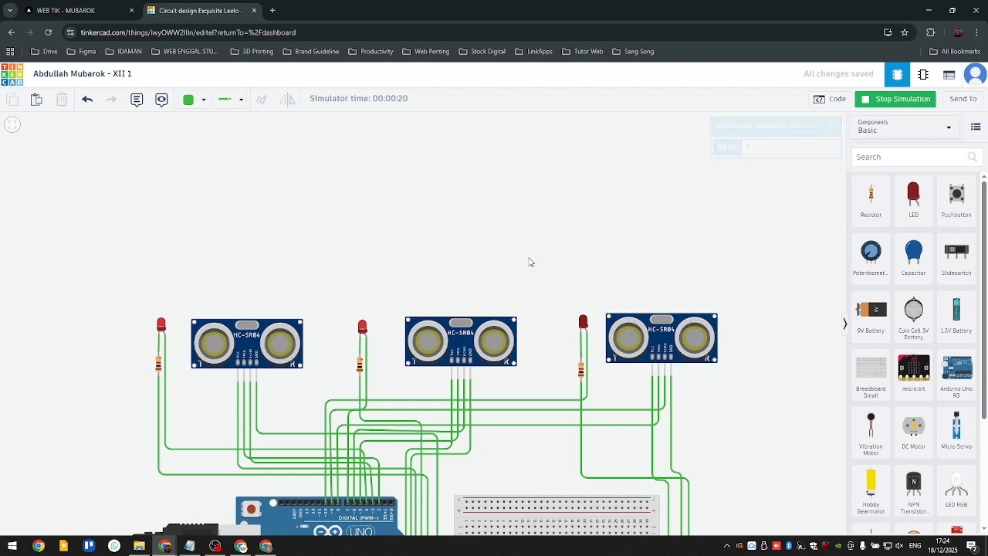
click(879, 103)
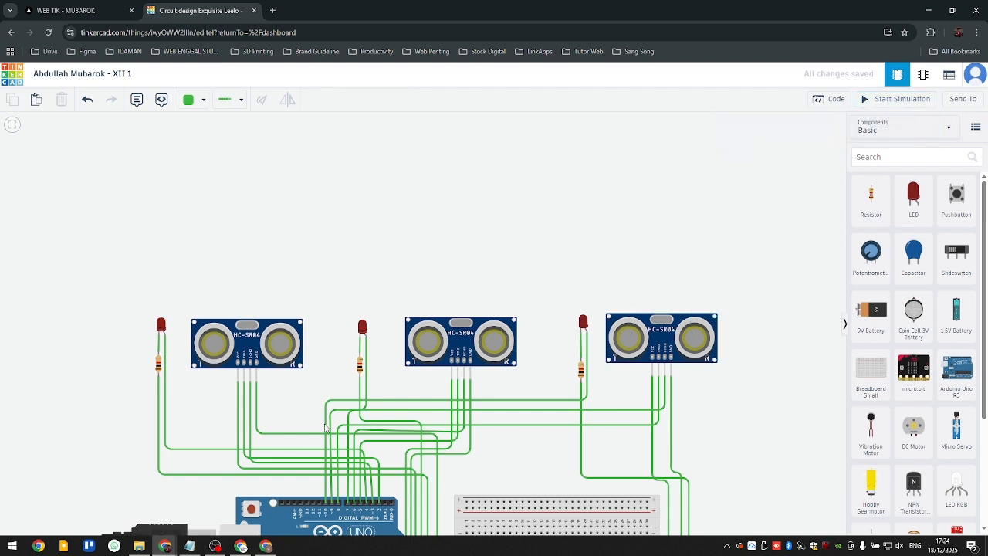
- Set the distance limit in all three LED conditions of the Arduino code to 200
drag(585, 242, 445, 230)
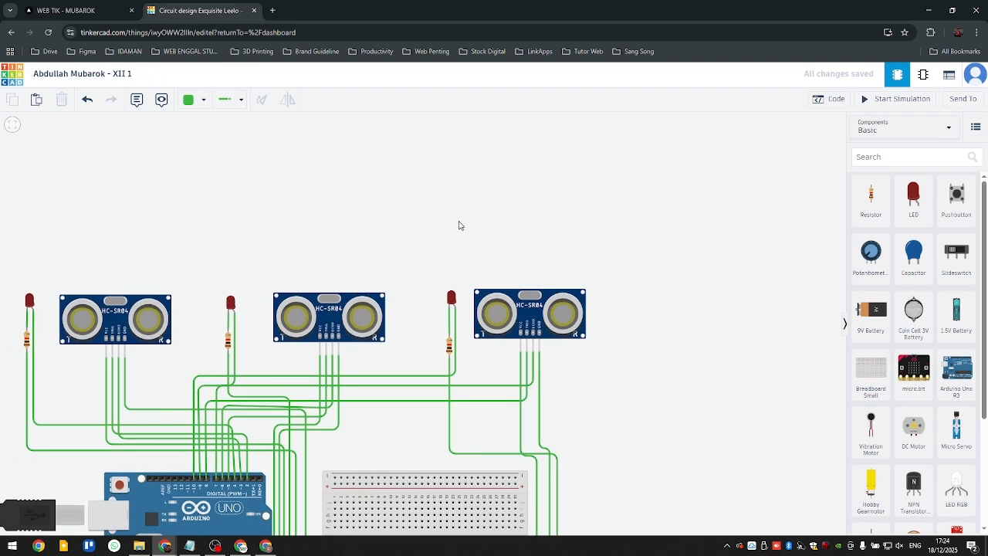
click(826, 101)
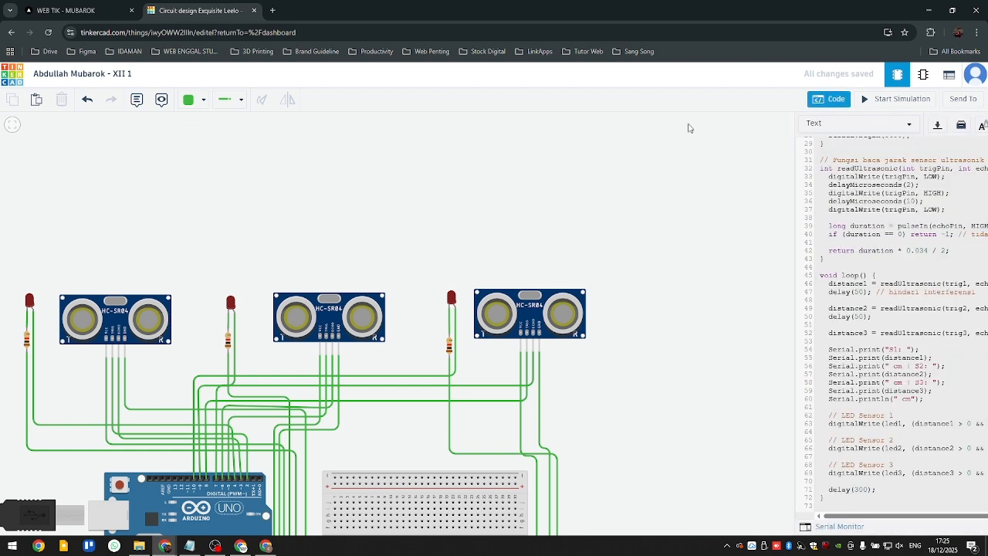
click(825, 98)
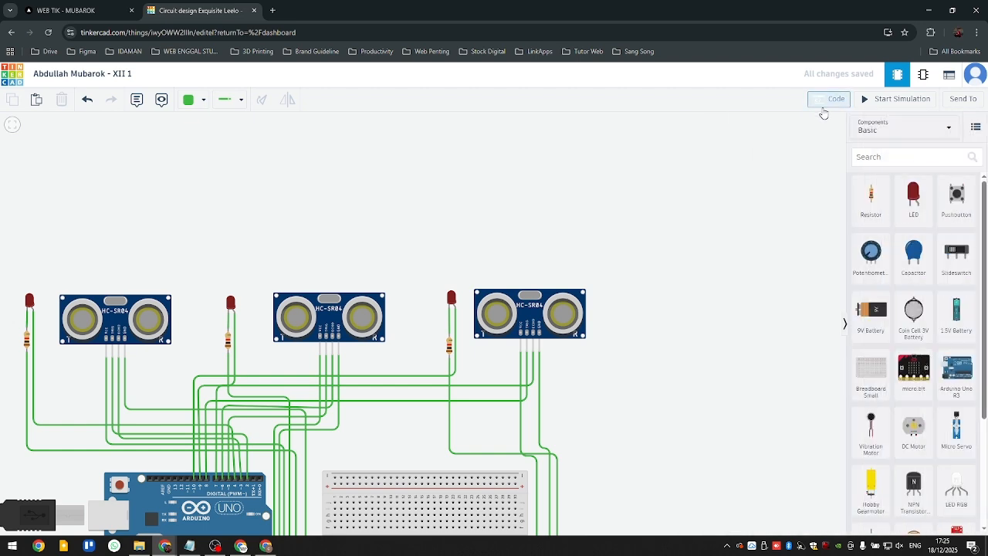
click(825, 99)
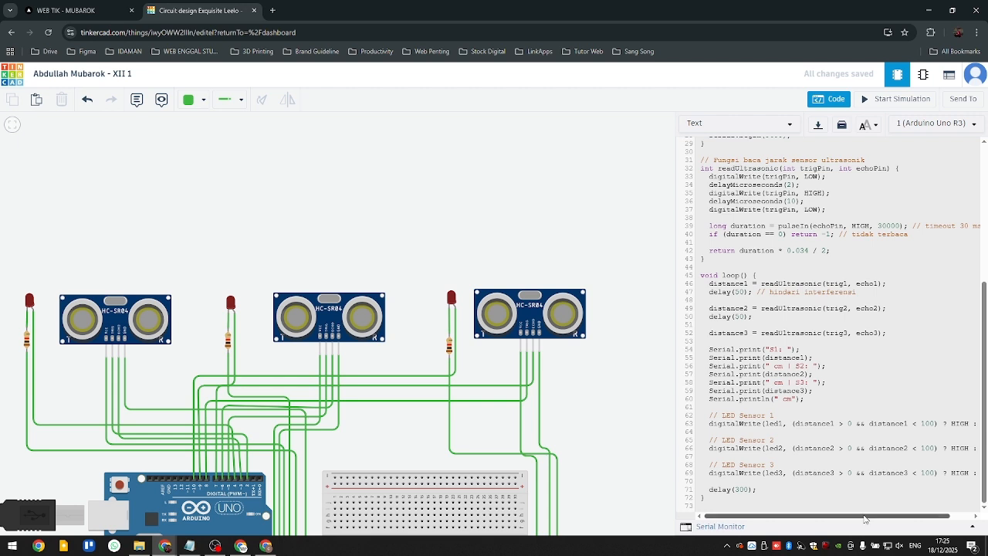
drag(864, 517, 867, 517)
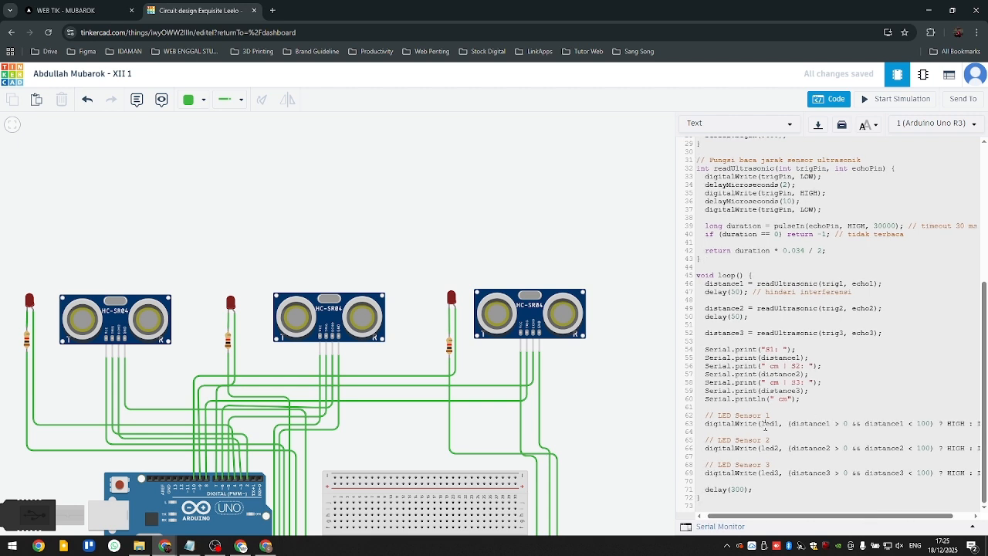
drag(764, 424, 823, 426)
click(837, 424)
click(916, 432)
click(921, 473)
click(921, 423)
key(BackSpace)
text(2)
key(BackSpace)
text(2)
key(BackSpace)
text(2)
- Start the simulation and test the third ultrasonic sensor by moving its target out to about 258 cm
click(882, 104)
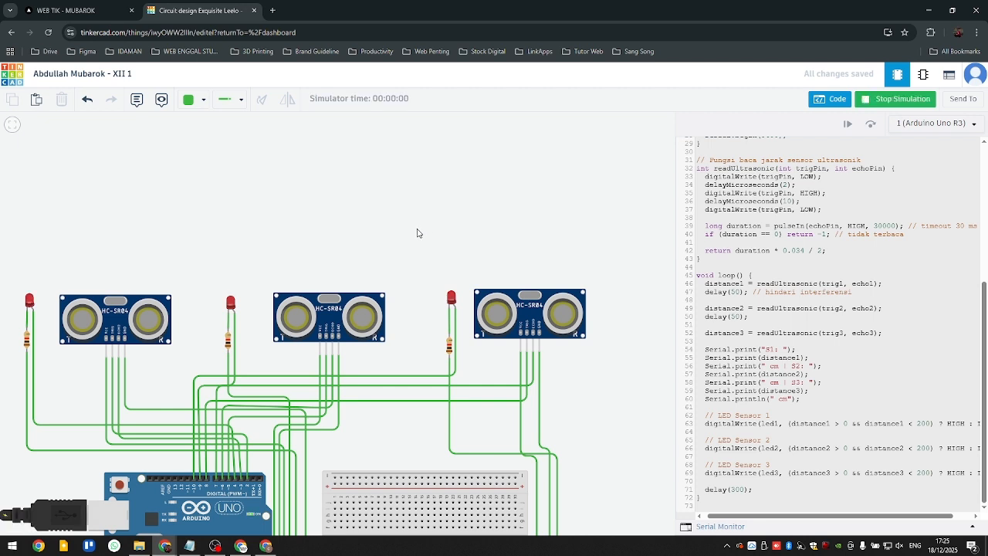
drag(368, 242, 407, 272)
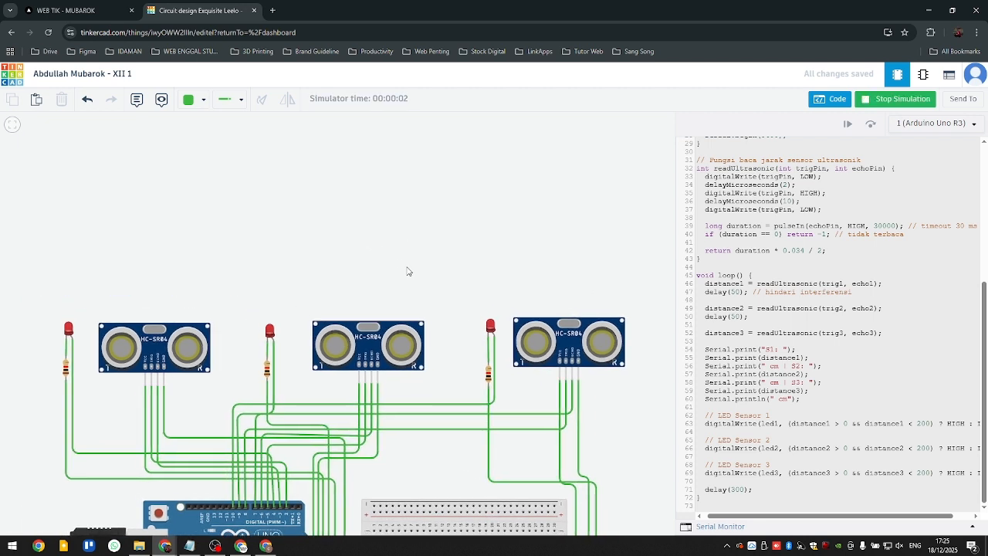
click(571, 327)
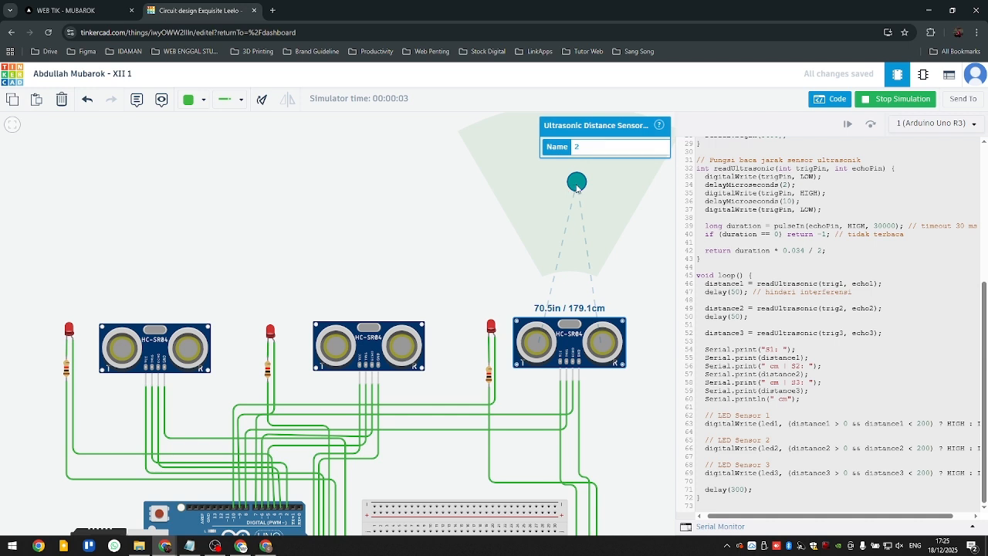
mouse_move(577, 187)
mouse_down()
mouse_move(579, 247)
mouse_move(577, 147)
mouse_move(579, 171)
mouse_up()
drag(461, 281, 440, 316)
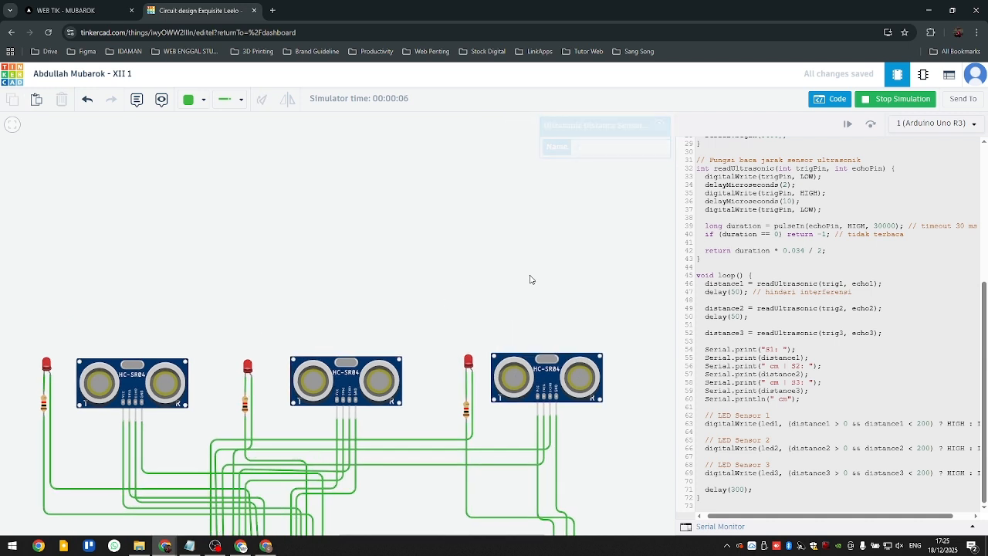
click(548, 359)
drag(562, 219, 553, 174)
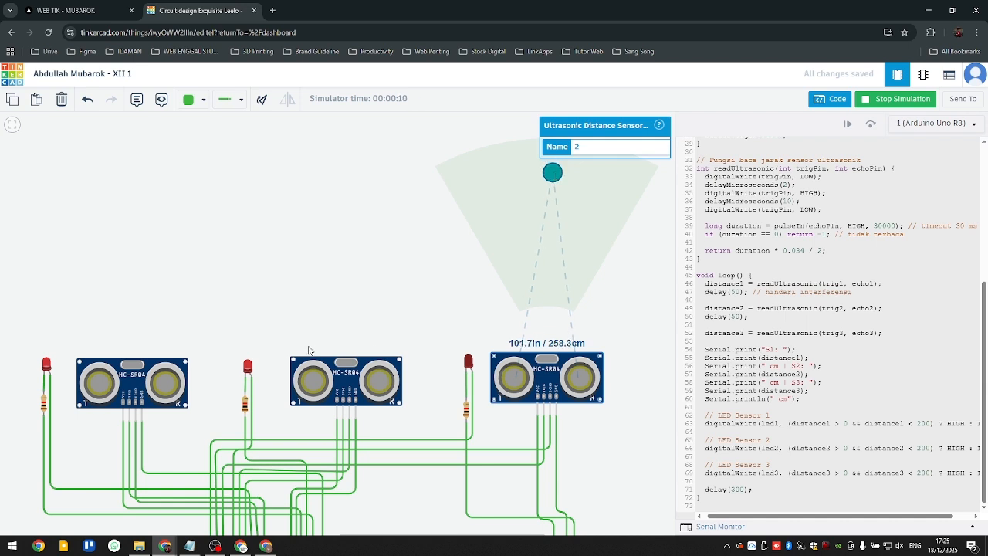
- Test the first sensor at about 112 cm and the other two with far and nearer targets, then stop the simulation and close the code editor
click(351, 368)
drag(344, 275, 345, 177)
click(123, 381)
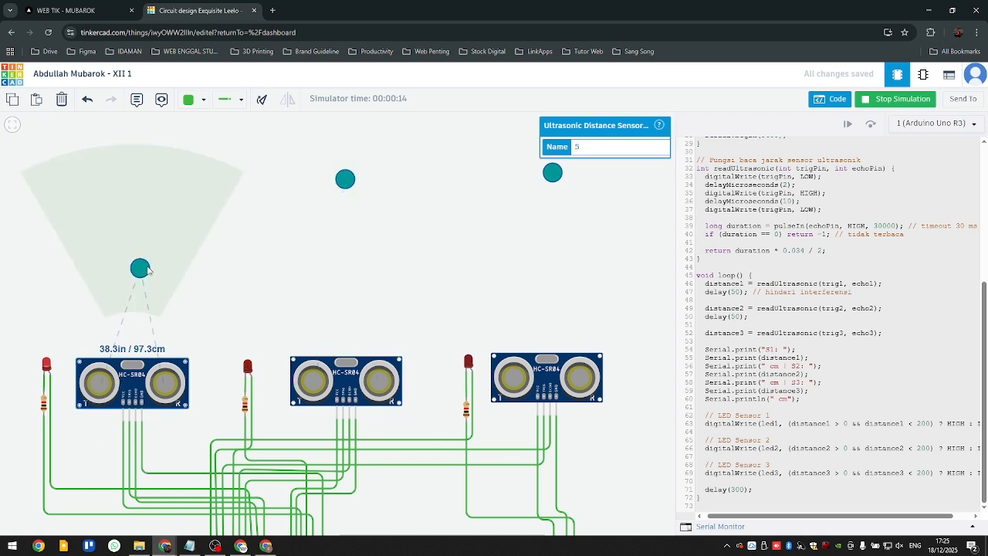
mouse_move(148, 270)
mouse_down()
mouse_move(150, 200)
mouse_move(144, 263)
mouse_up()
drag(346, 180, 348, 238)
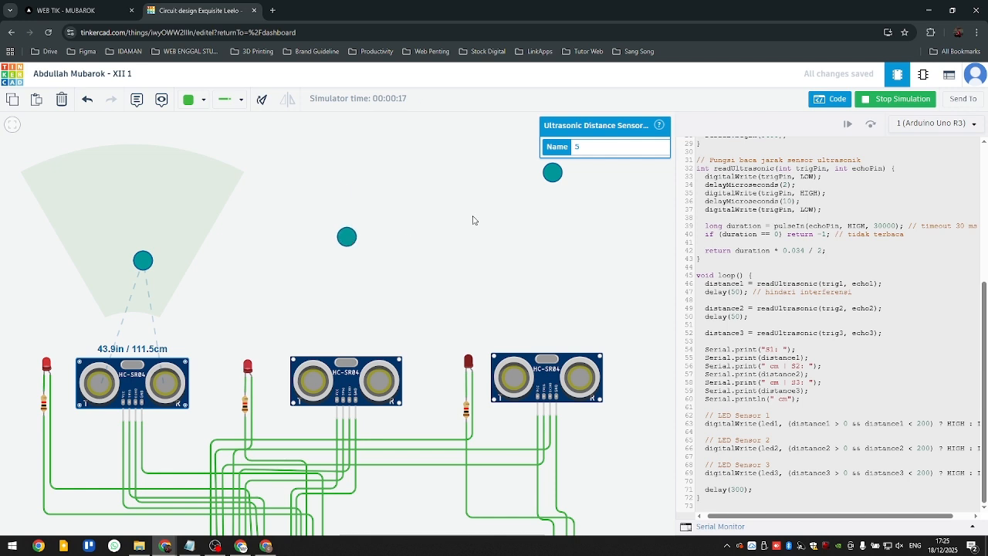
drag(547, 176, 546, 258)
click(469, 223)
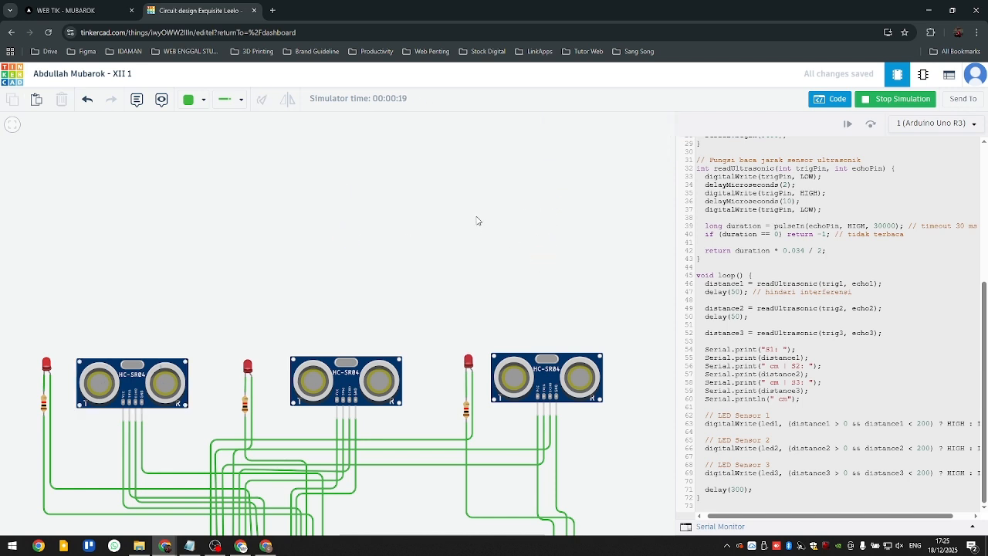
click(877, 107)
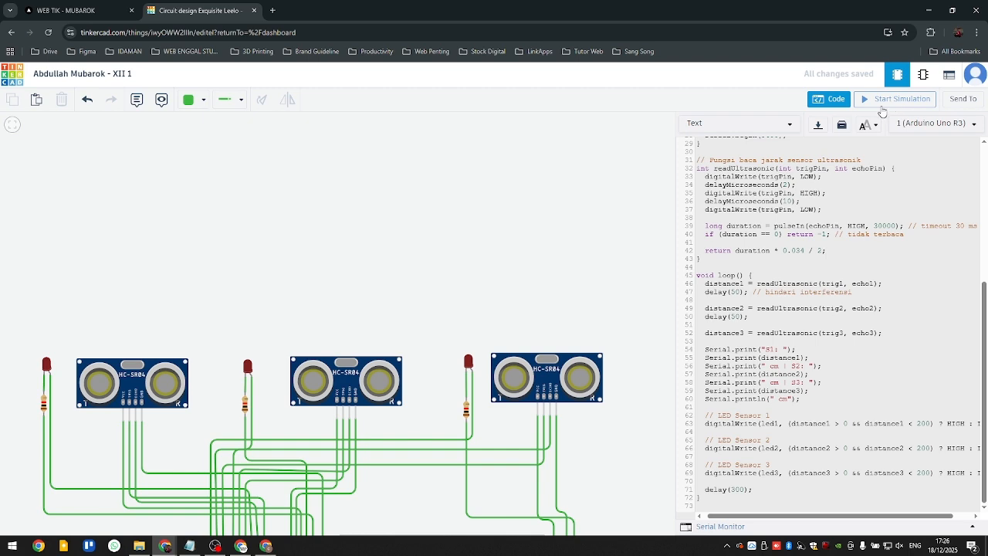
click(481, 187)
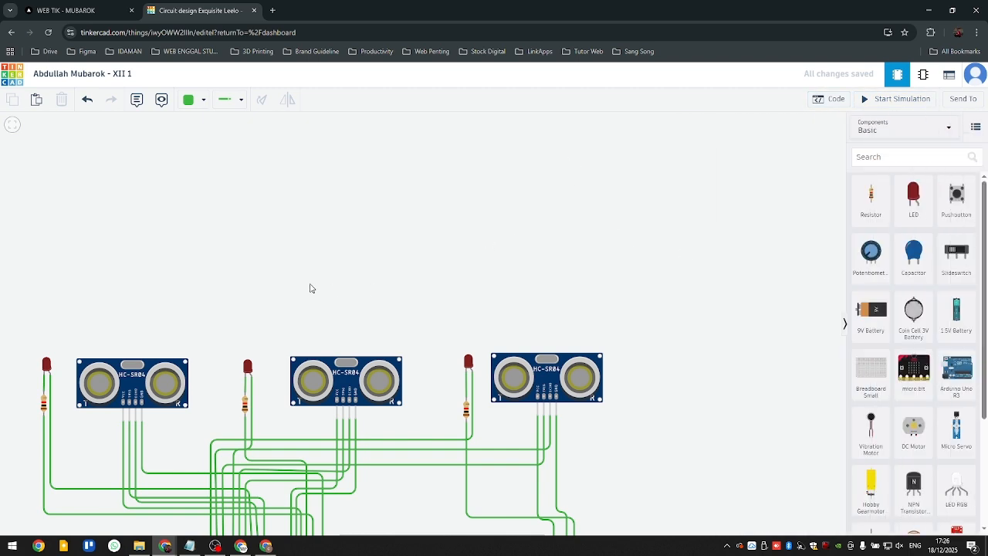
- Return to the Tinkercad dashboard and open the details page of the XII 1 circuit
drag(310, 283, 415, 183)
scroll(420, 196, down, 2)
drag(516, 180, 511, 156)
scroll(506, 190, up, 1)
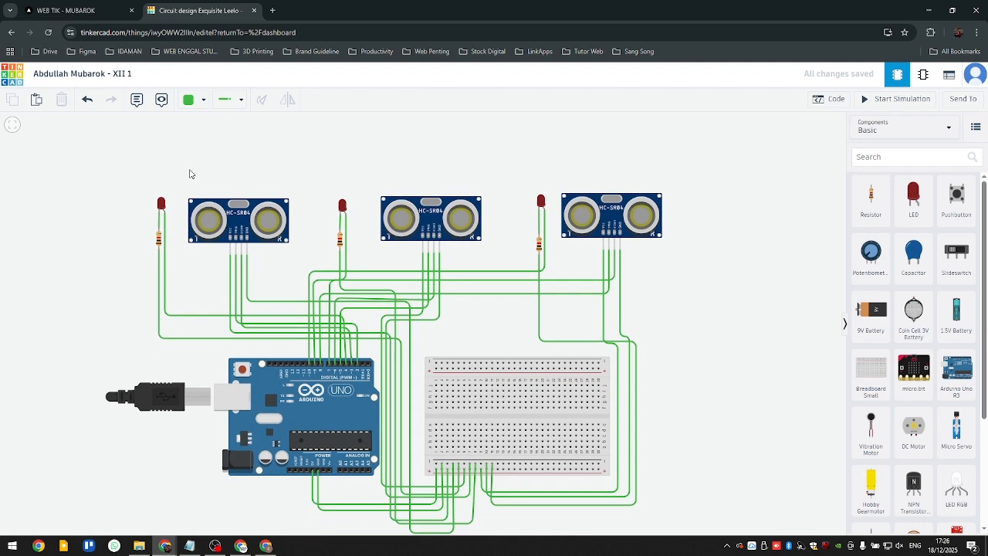
drag(412, 158, 417, 141)
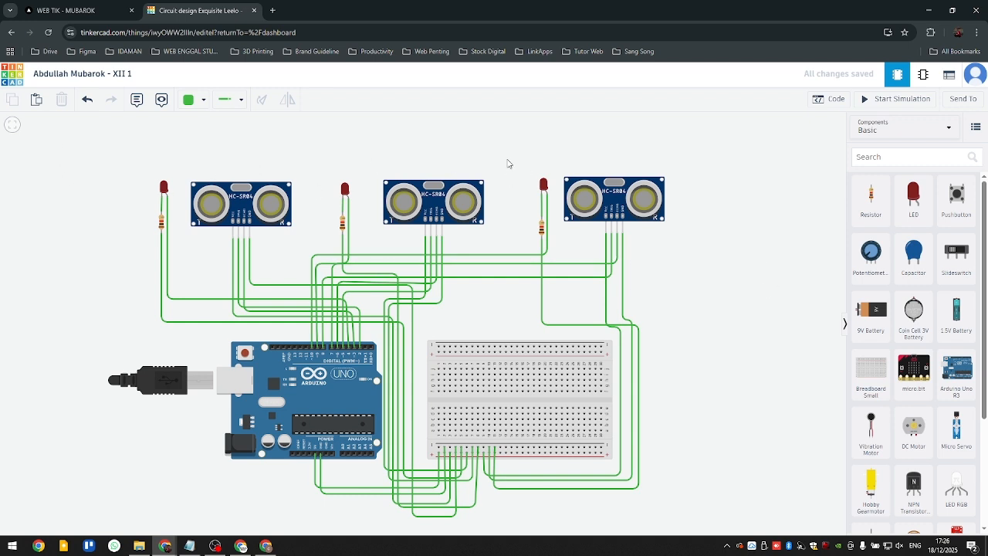
click(19, 80)
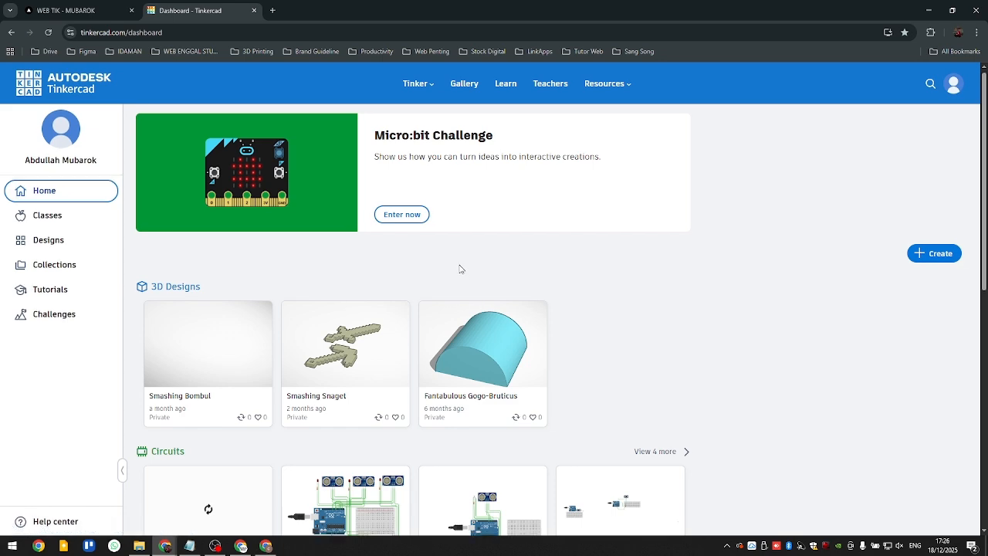
scroll(458, 270, down, 4)
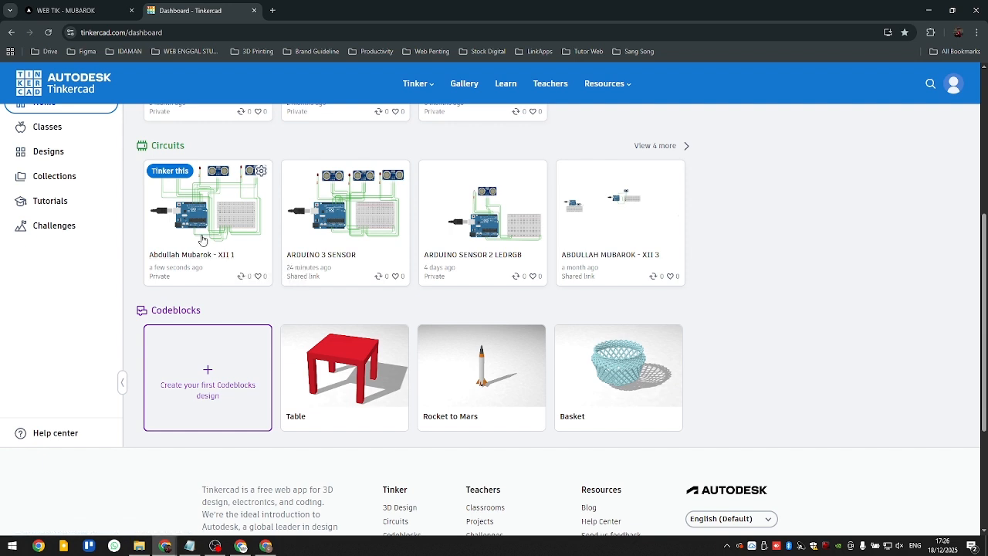
click(261, 173)
click(210, 213)
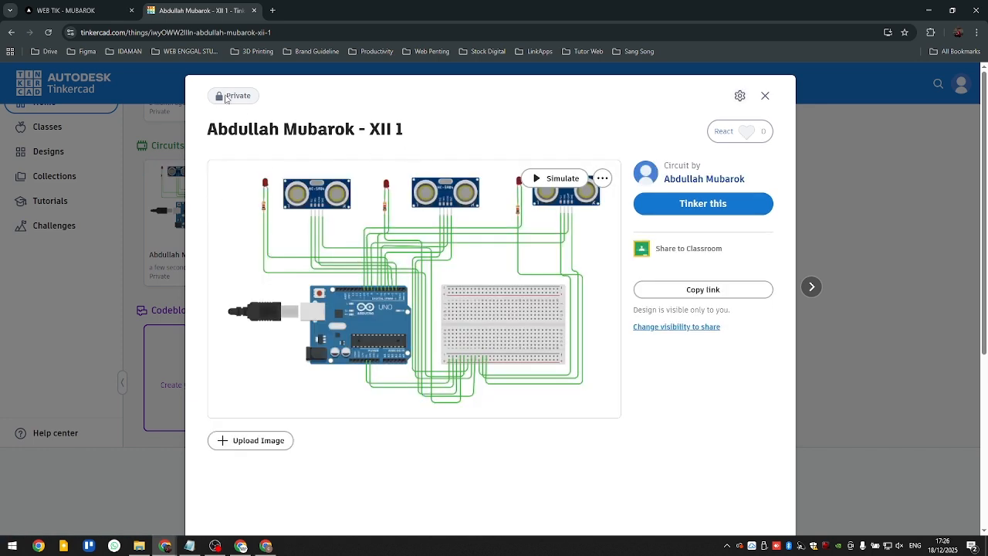
- Change the circuit's privacy to Share link and save the design properties
double_click(259, 98)
click(255, 101)
drag(256, 99, 228, 95)
click(228, 94)
drag(226, 95, 244, 96)
click(203, 100)
click(677, 328)
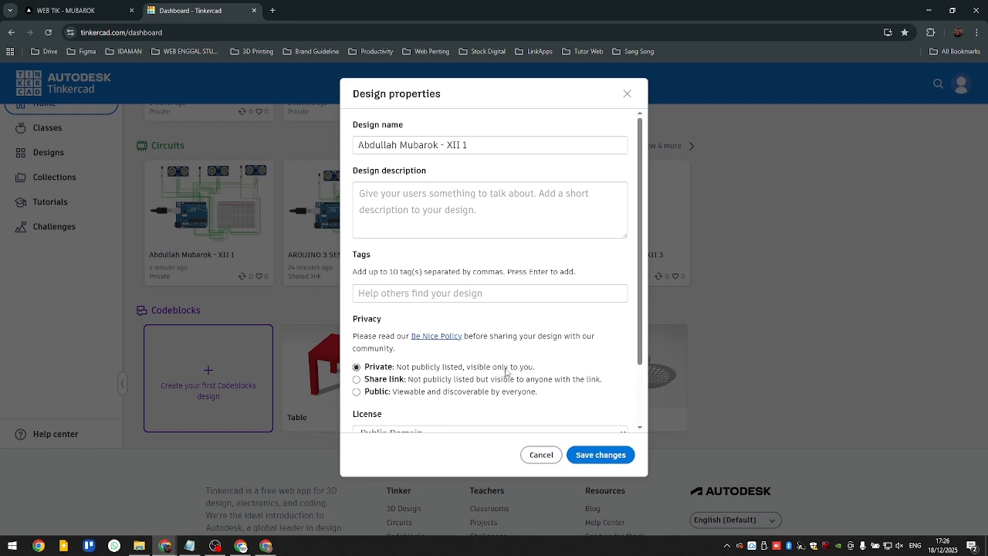
scroll(420, 273, down, 2)
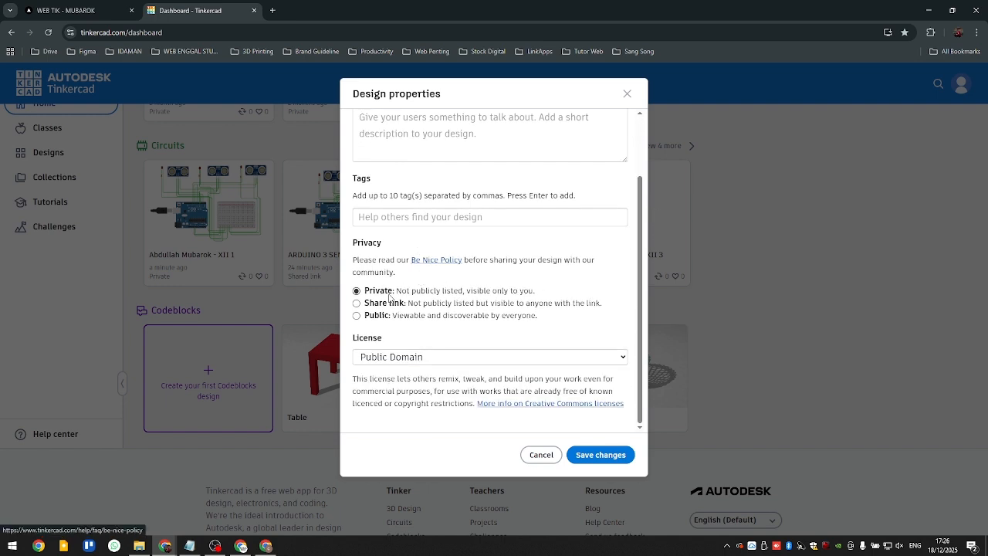
drag(379, 291, 390, 292)
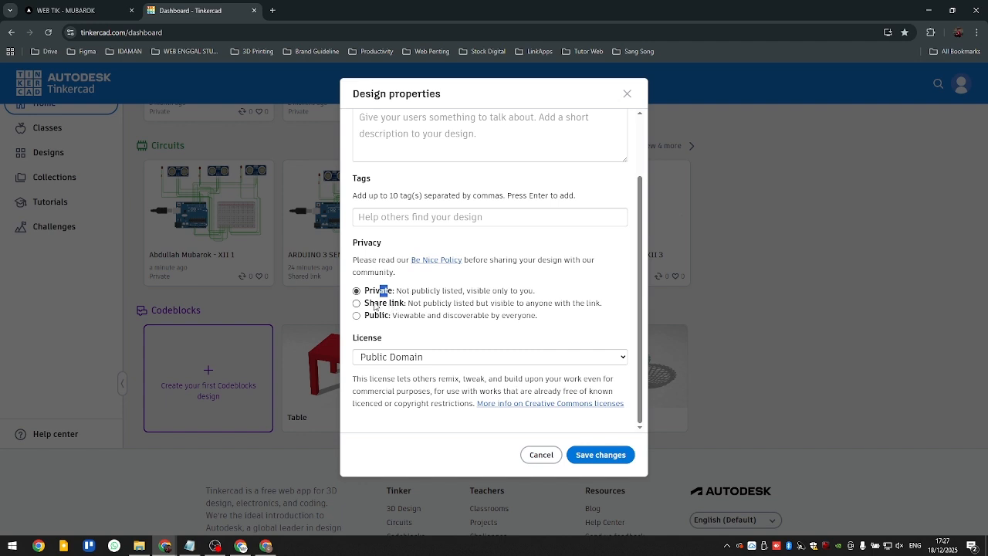
click(375, 304)
click(593, 455)
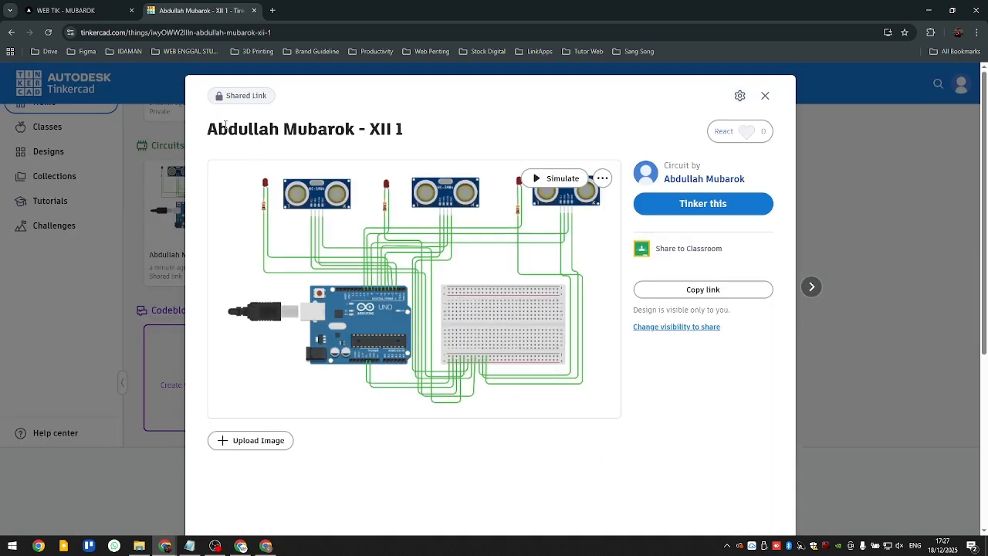
- Copy the circuit's share link and open the Project 2 report form from the class project website
drag(247, 93, 226, 95)
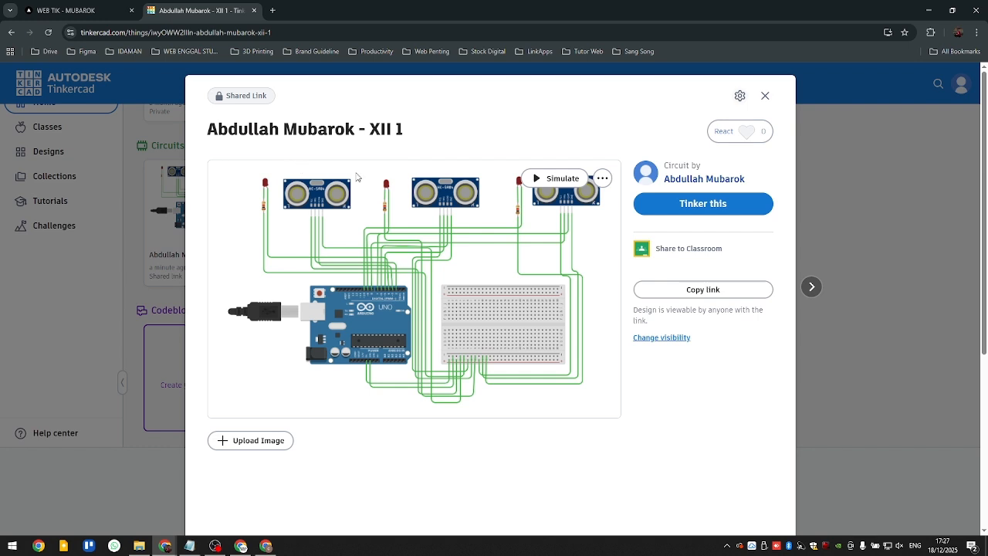
click(704, 297)
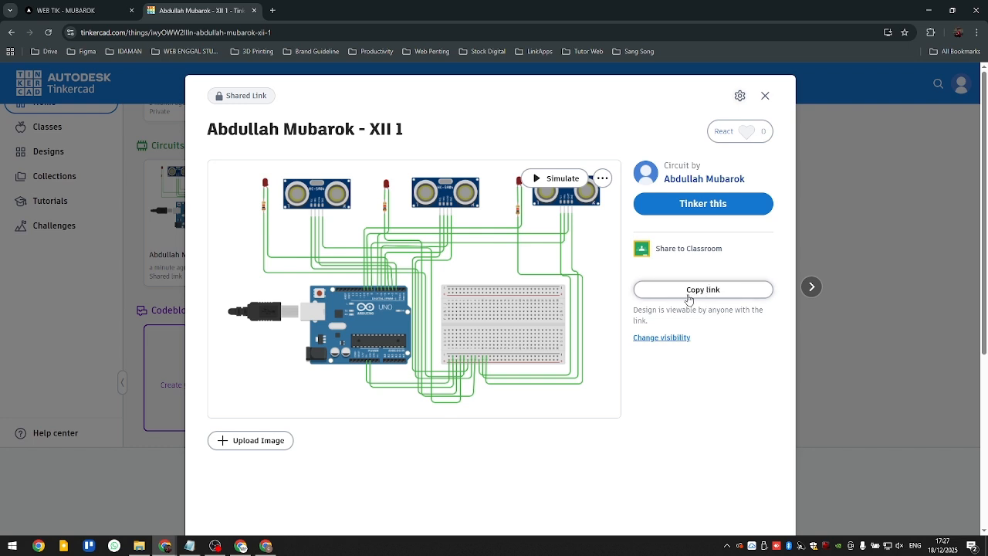
click(98, 16)
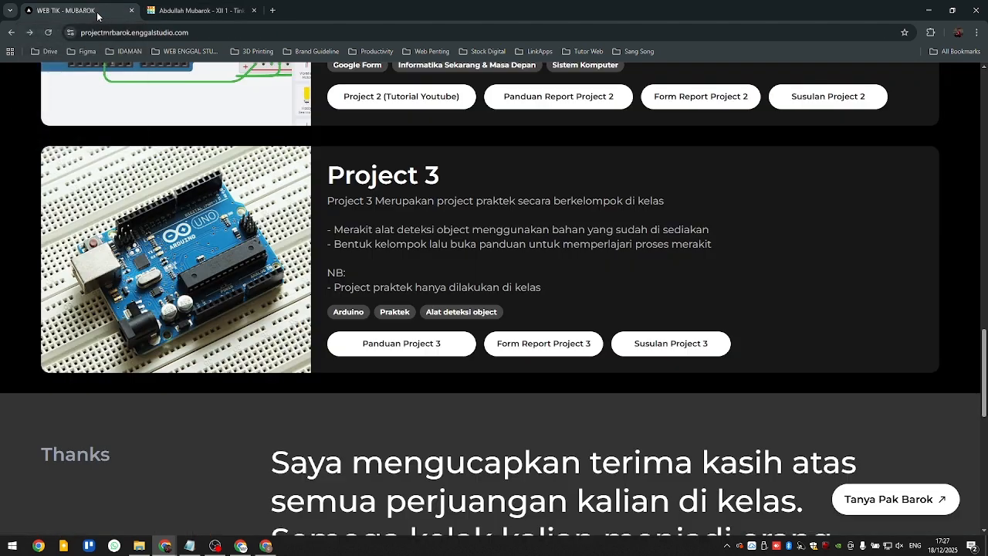
scroll(337, 281, up, 3)
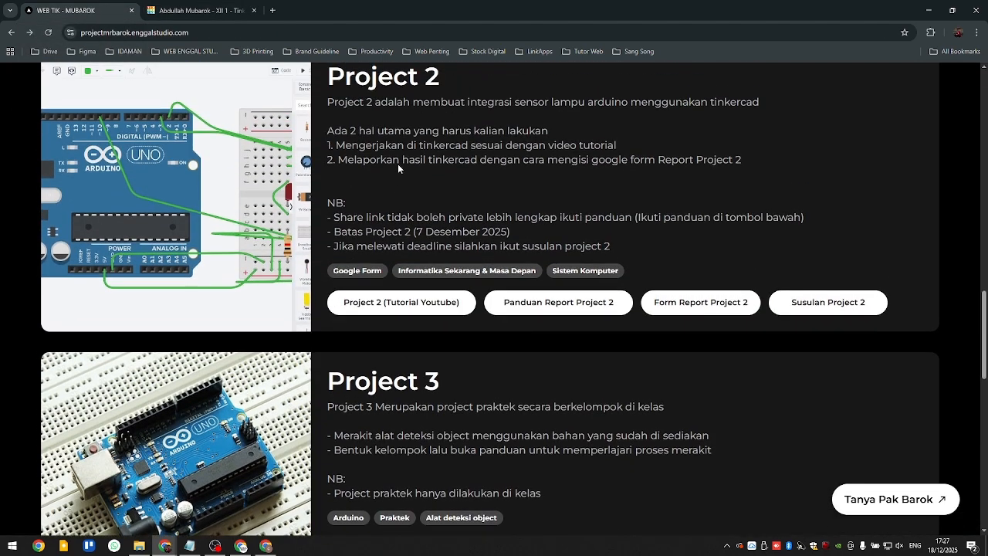
click(722, 309)
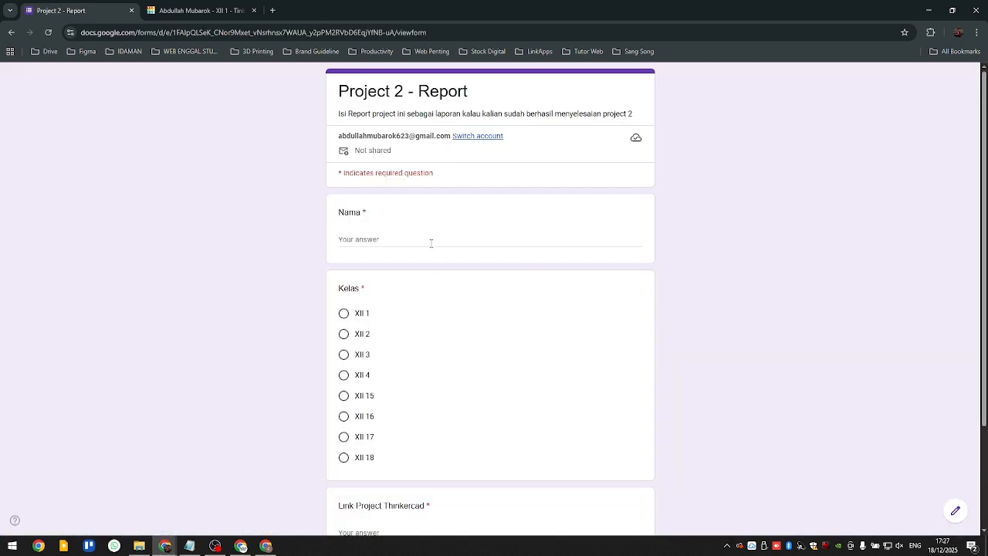
- Enter the student's full name in the report form and choose class XII 1
click(430, 243)
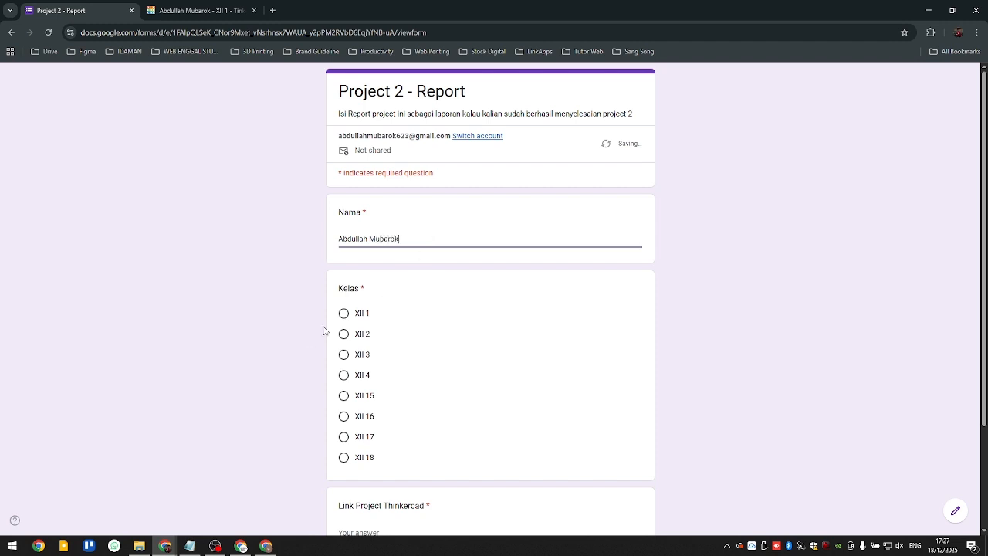
click(345, 314)
drag(371, 317, 358, 316)
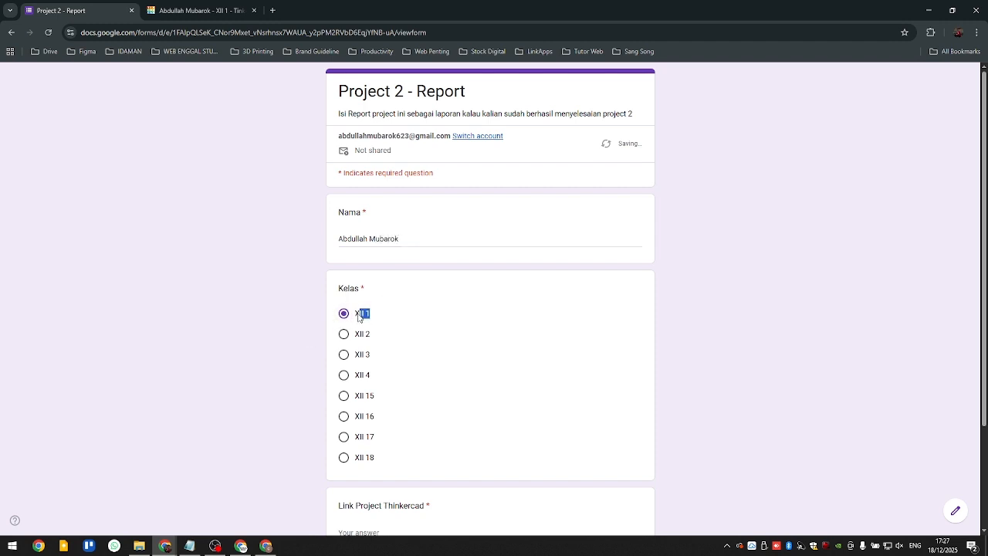
- Paste the copied Tinkercad share link as the answer to Link Project Thinkercad
scroll(378, 368, down, 2)
click(359, 406)
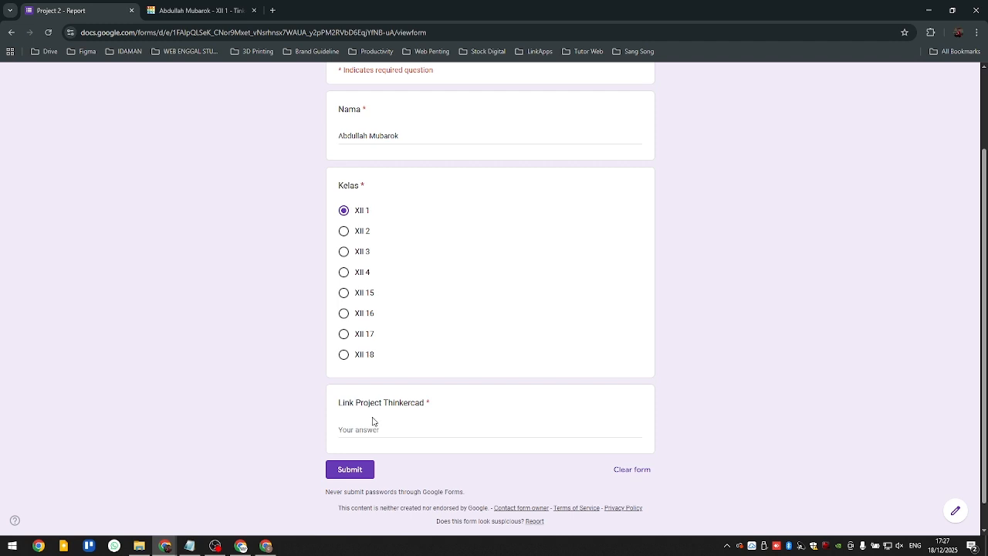
click(399, 426)
scroll(398, 423, down, 1)
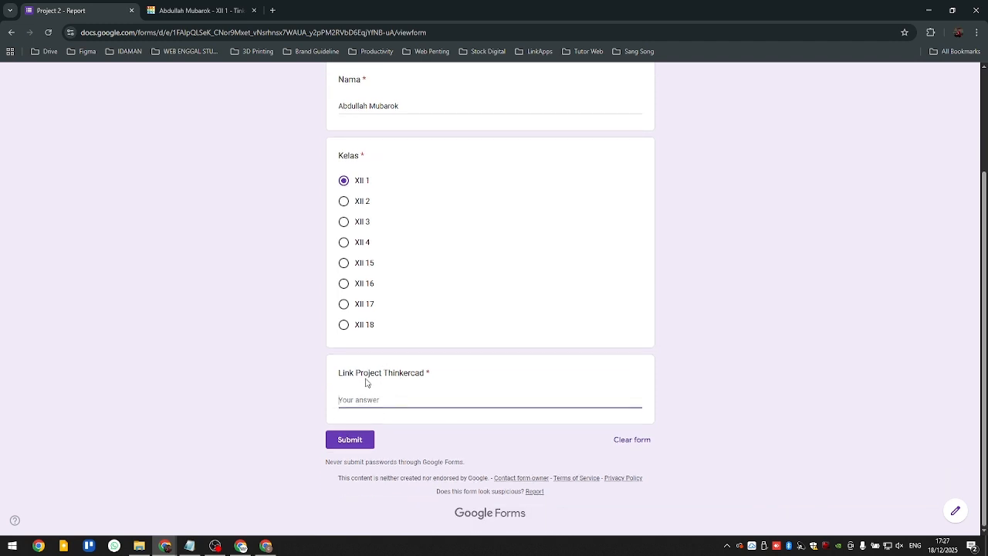
drag(367, 378, 418, 375)
click(446, 372)
click(365, 403)
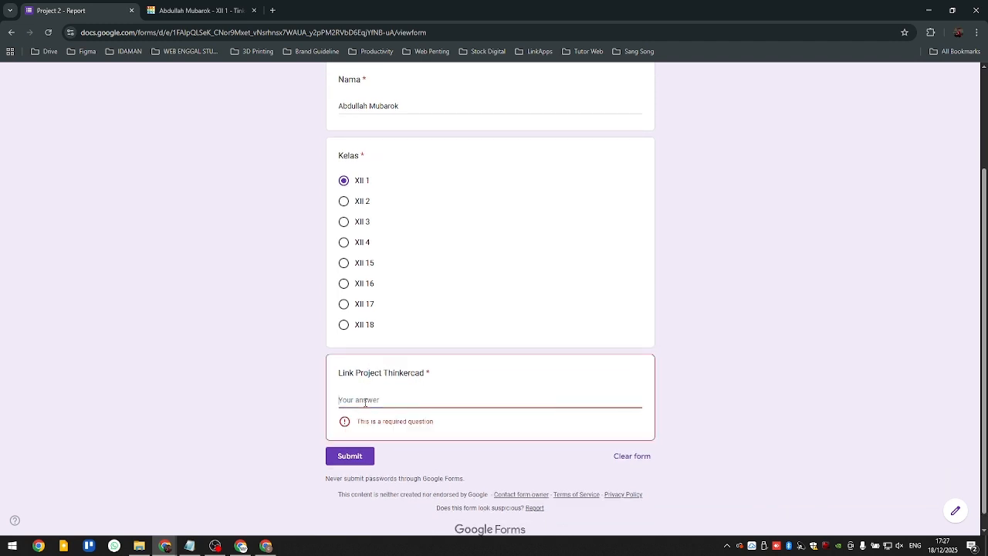
right_click(364, 402)
click(383, 285)
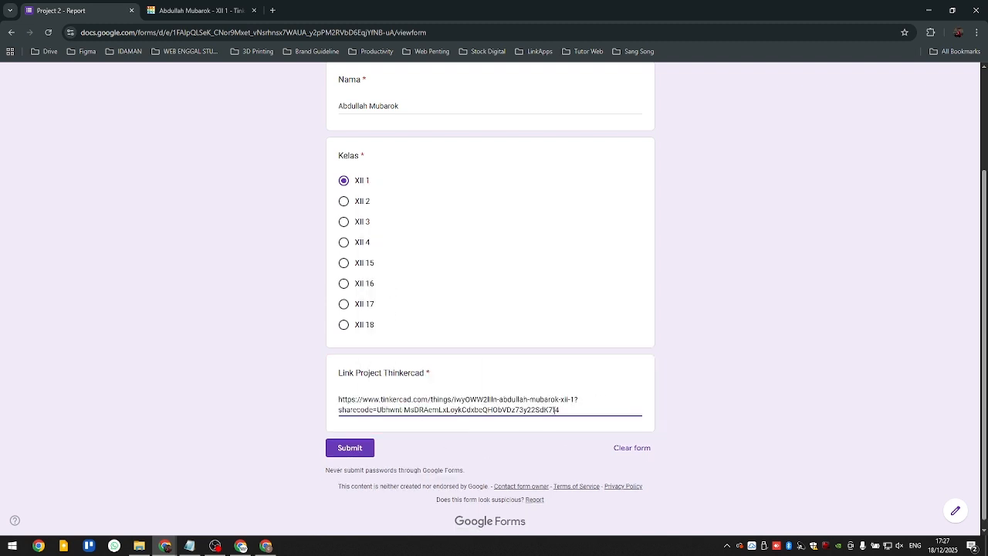
- Submit the Project 2 report form, return to the class project website and open the project report data spreadsheet
click(347, 453)
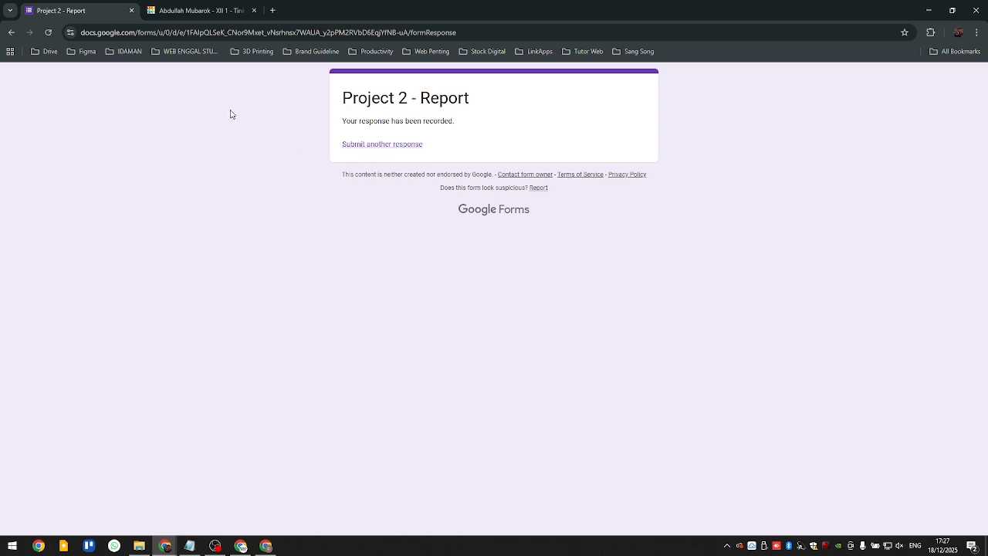
click(11, 32)
scroll(282, 320, up, 9)
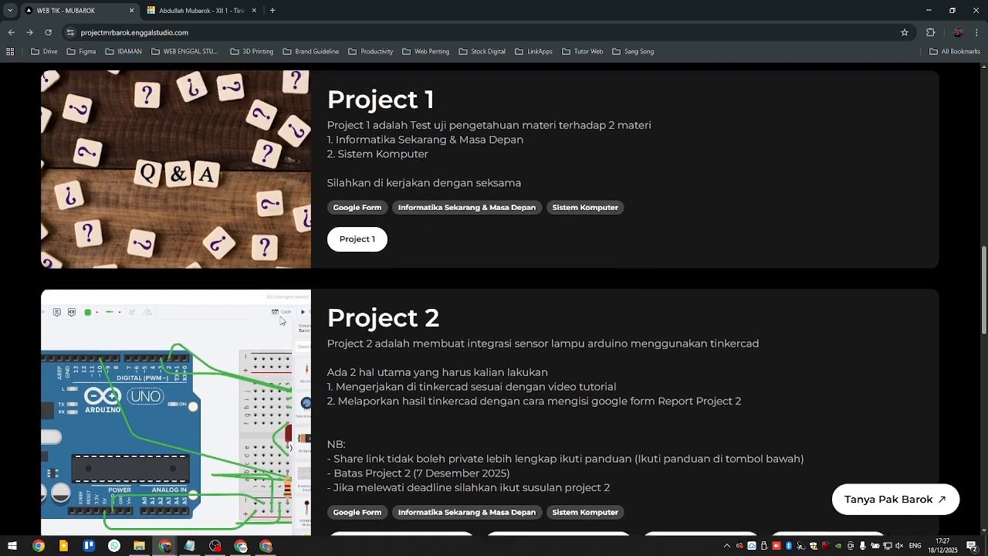
scroll(281, 320, up, 3)
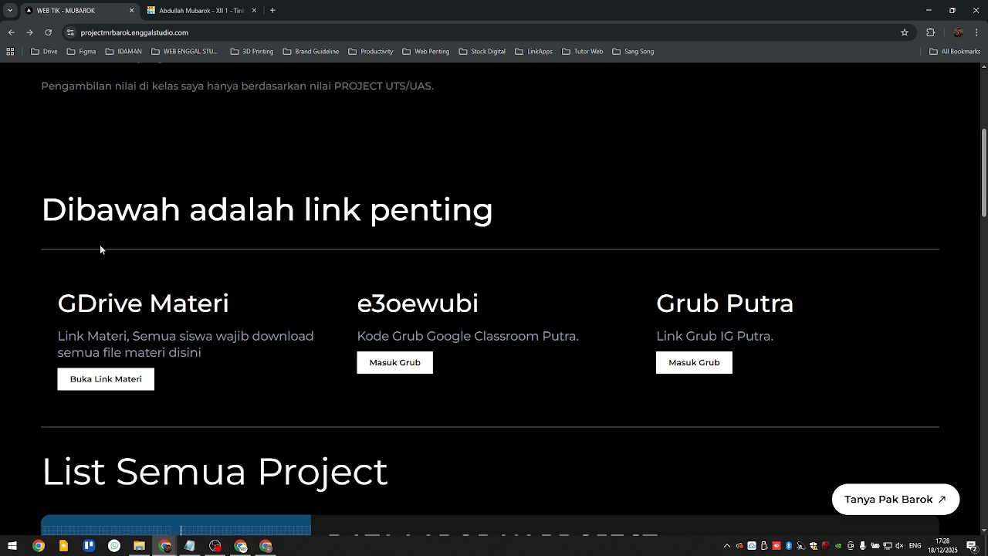
scroll(338, 298, down, 4)
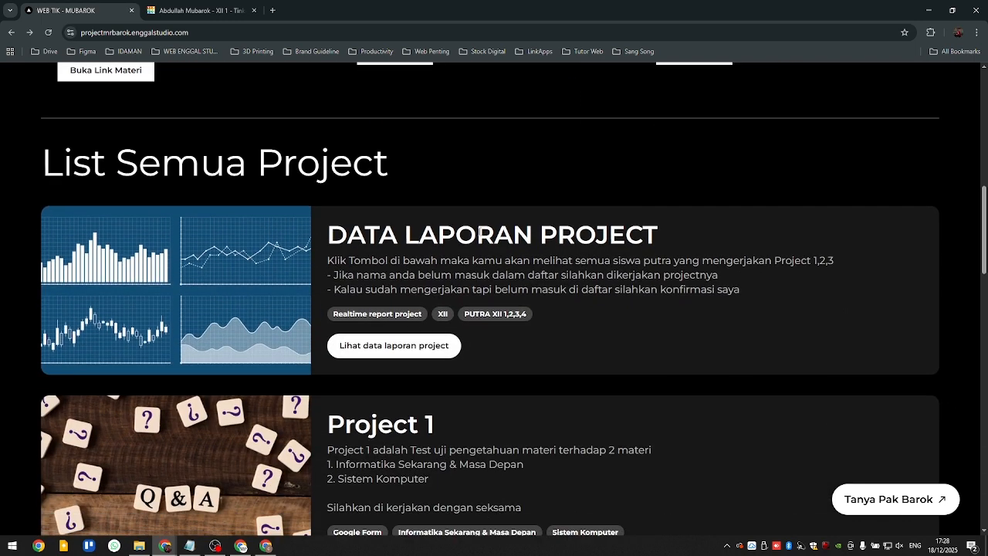
drag(476, 232, 612, 228)
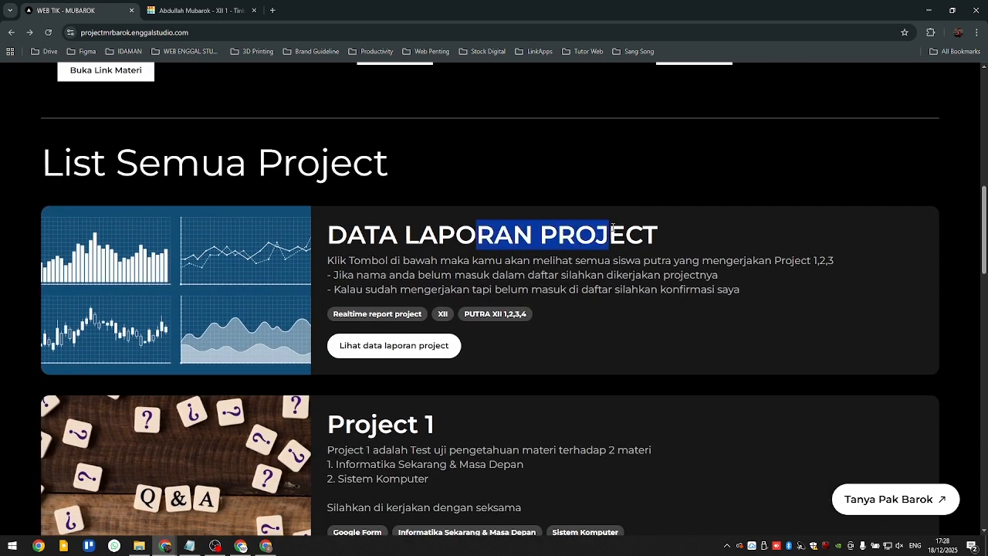
click(383, 355)
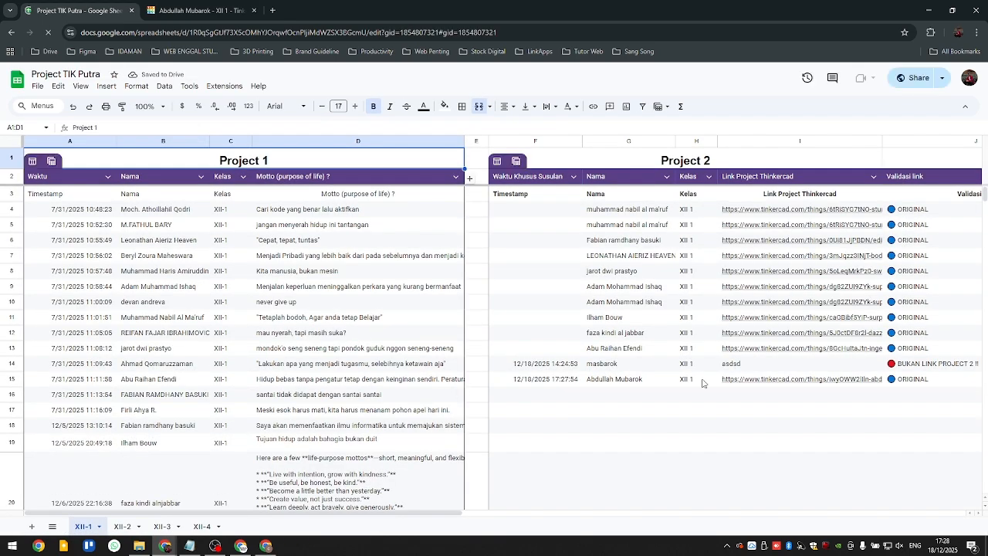
- Examine the newly submitted row in the XII-1 sheet's Project 2 table: late-submission time, name, class, link and link validation
drag(428, 517, 514, 515)
click(447, 425)
scroll(578, 355, down, 2)
scroll(581, 353, up, 2)
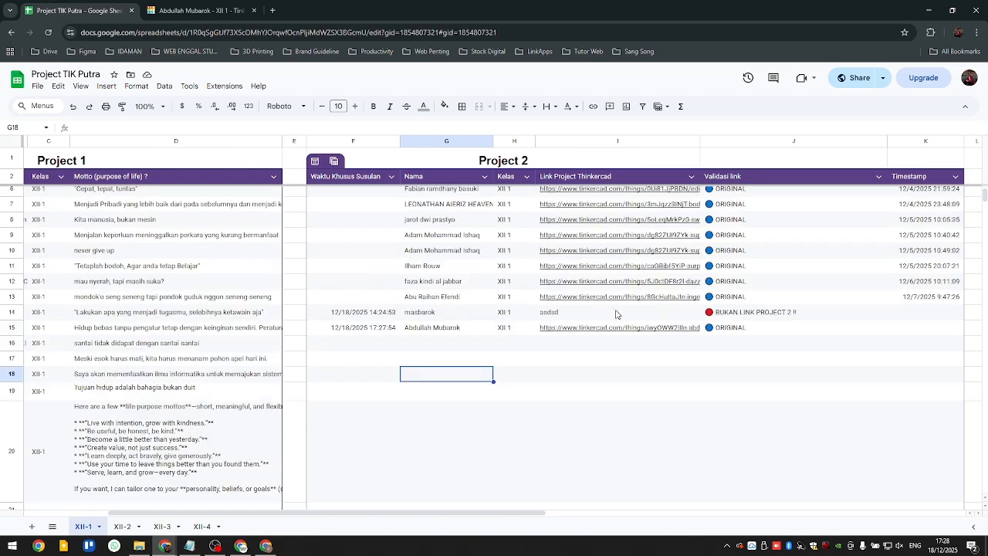
scroll(630, 346, up, 2)
scroll(593, 390, down, 2)
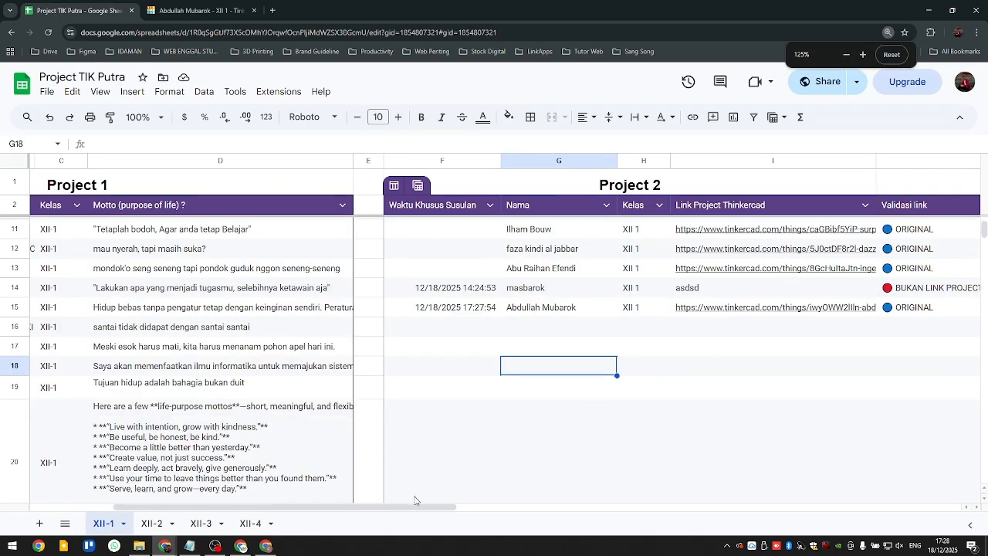
drag(415, 506, 530, 506)
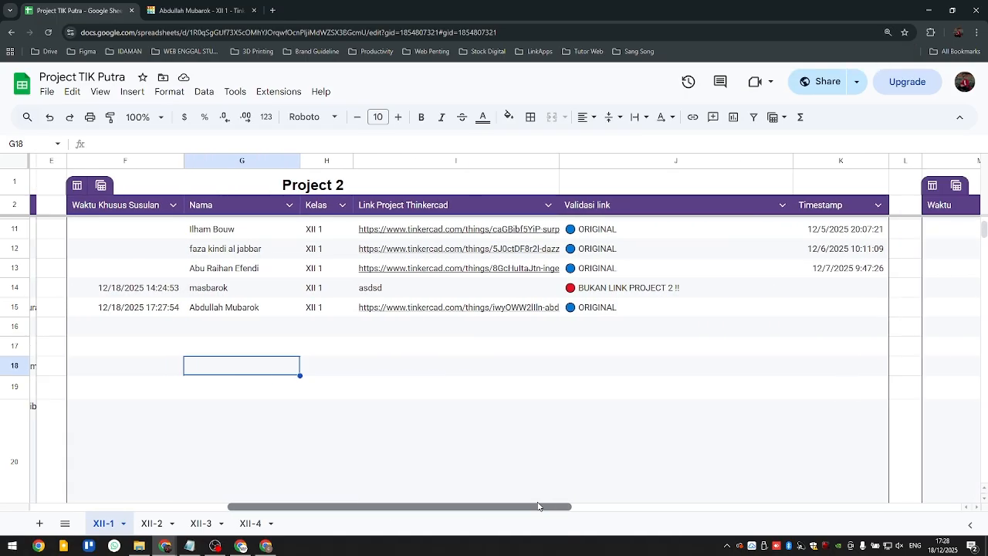
click(142, 309)
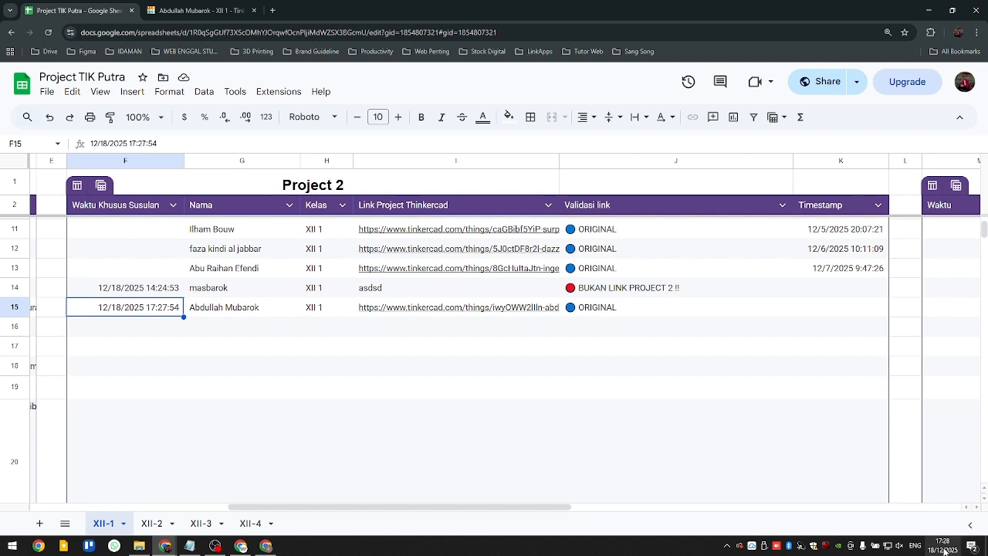
mouse_move(945, 550)
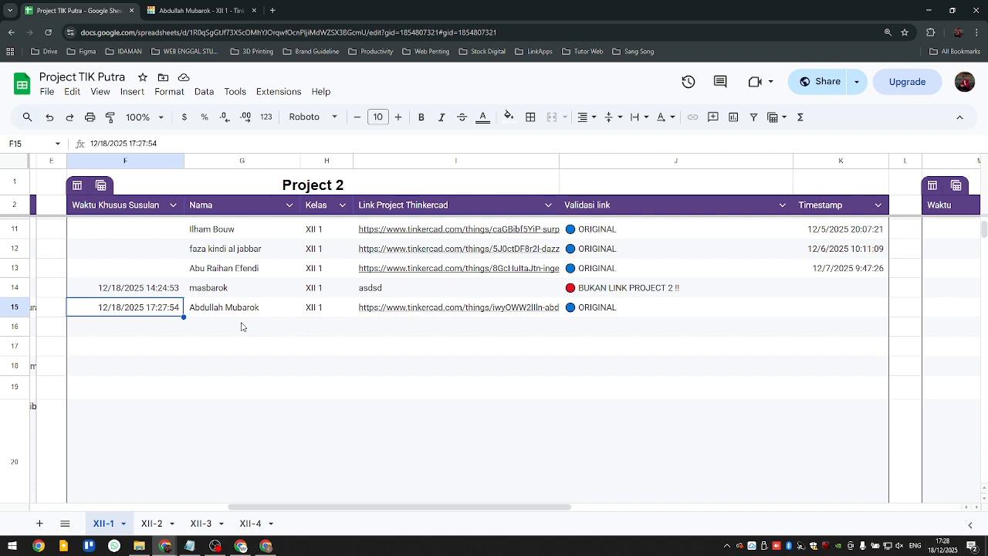
click(244, 309)
click(328, 311)
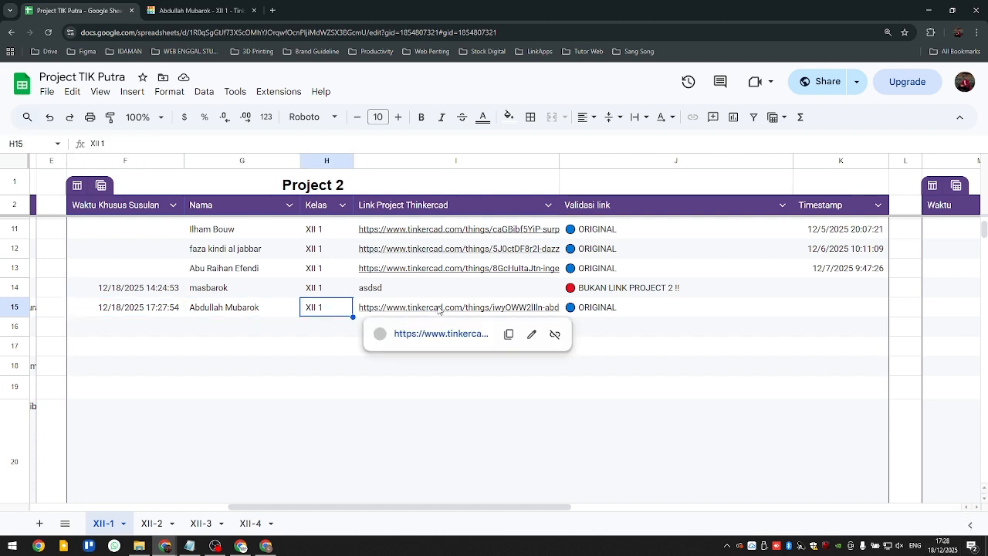
click(574, 345)
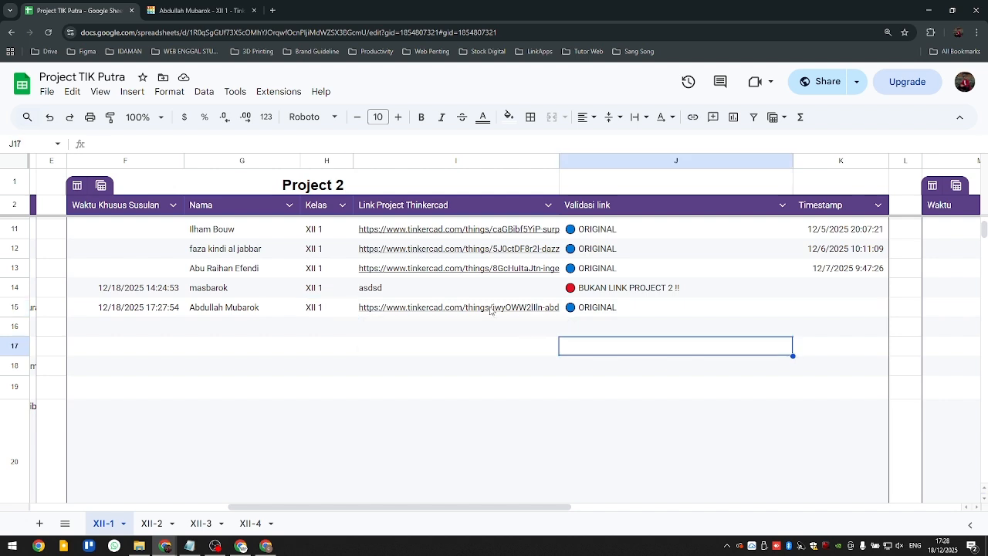
mouse_move(490, 309)
click(478, 417)
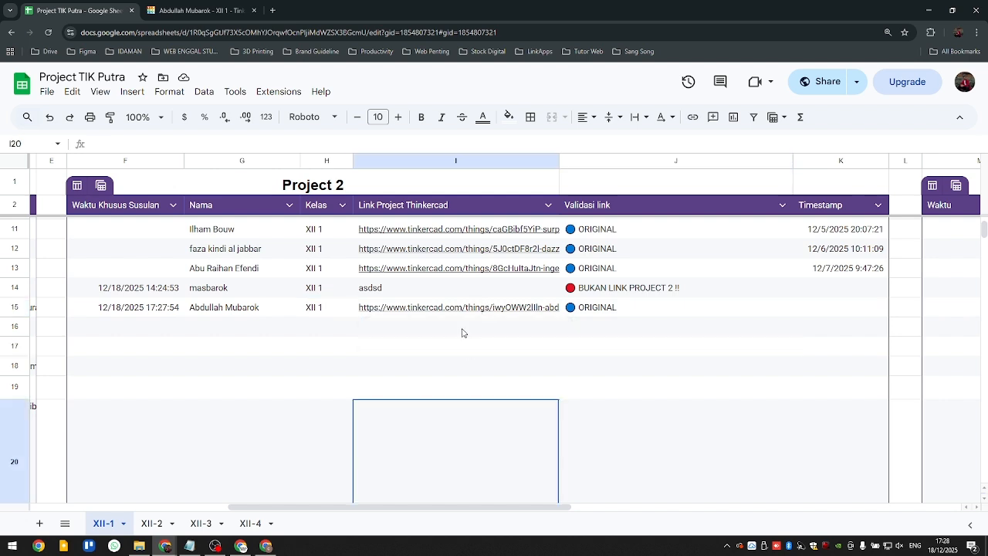
- Open the Tinkercad link submitted in row 15, copy its address and close that tab
click(463, 312)
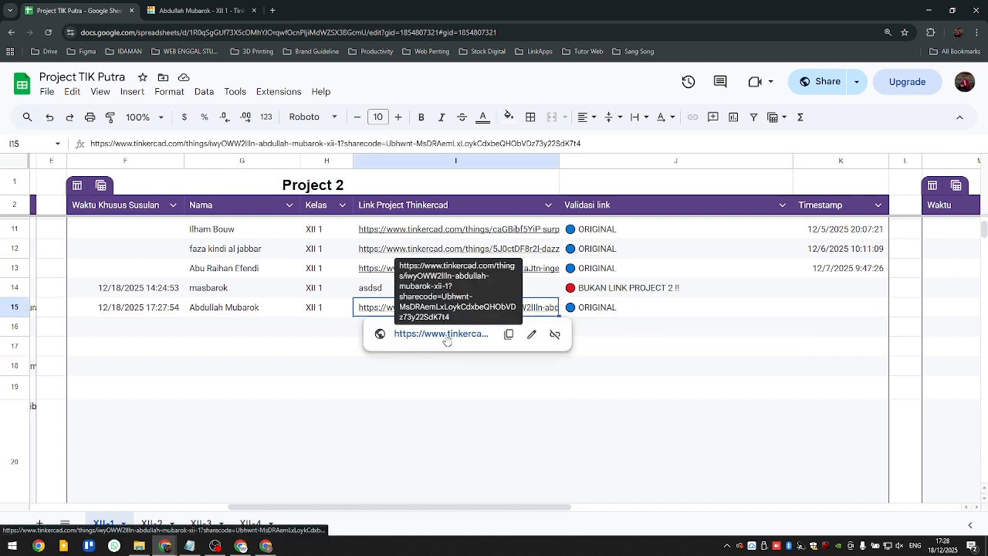
click(446, 338)
click(188, 9)
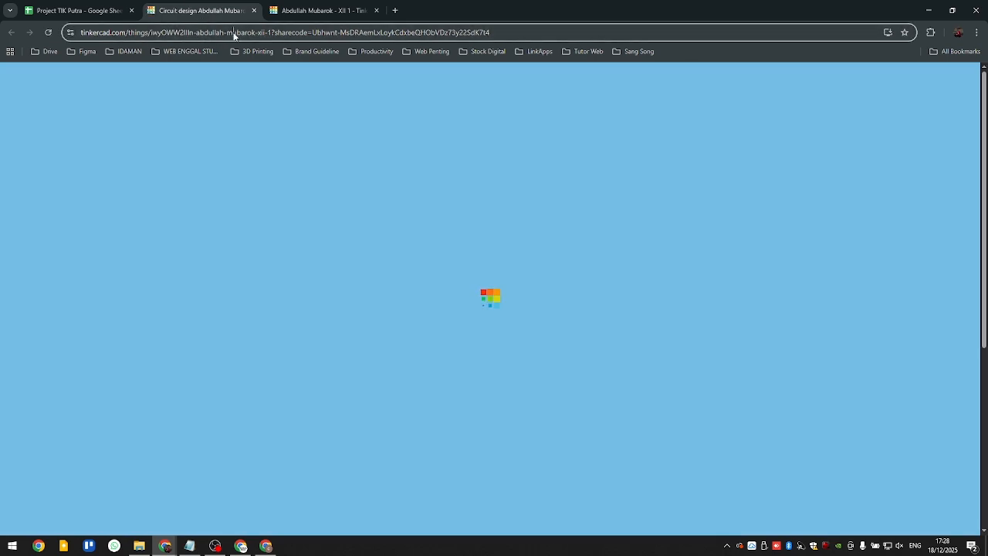
click(266, 35)
key(ctrl+c)
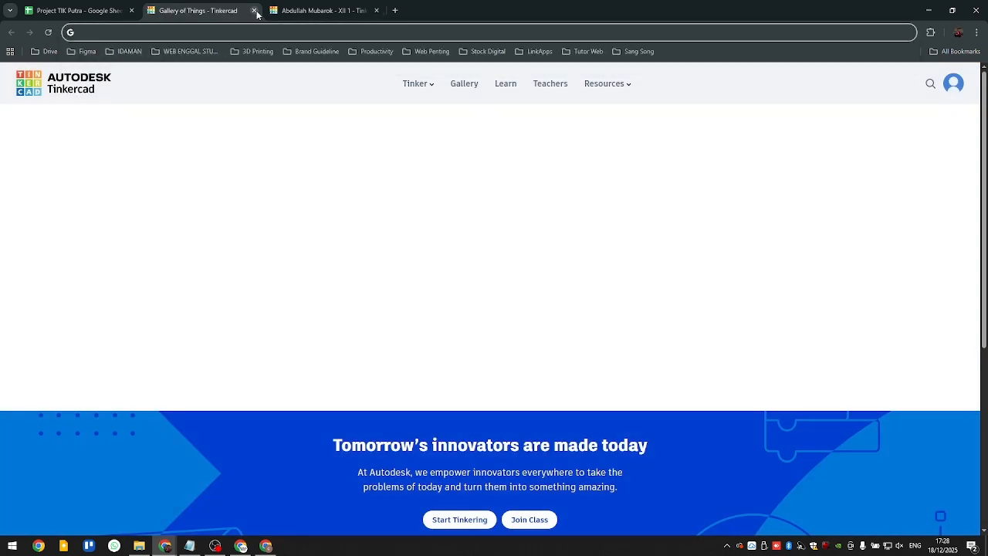
click(254, 10)
- Try to open the copied share link in an incognito window, shrunk and placed over the spreadsheet
key(ctrl+shift+n)
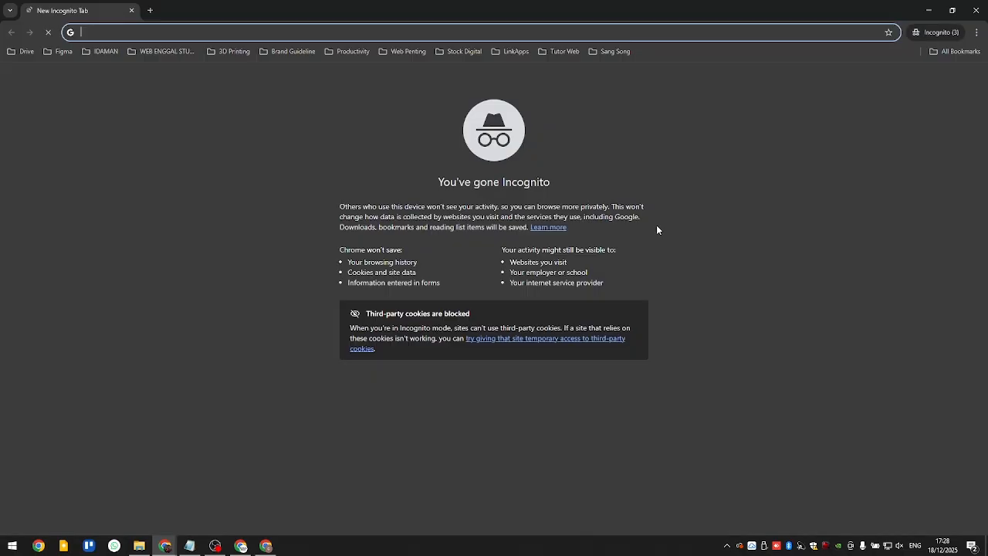
key(ctrl+v)
key(Return)
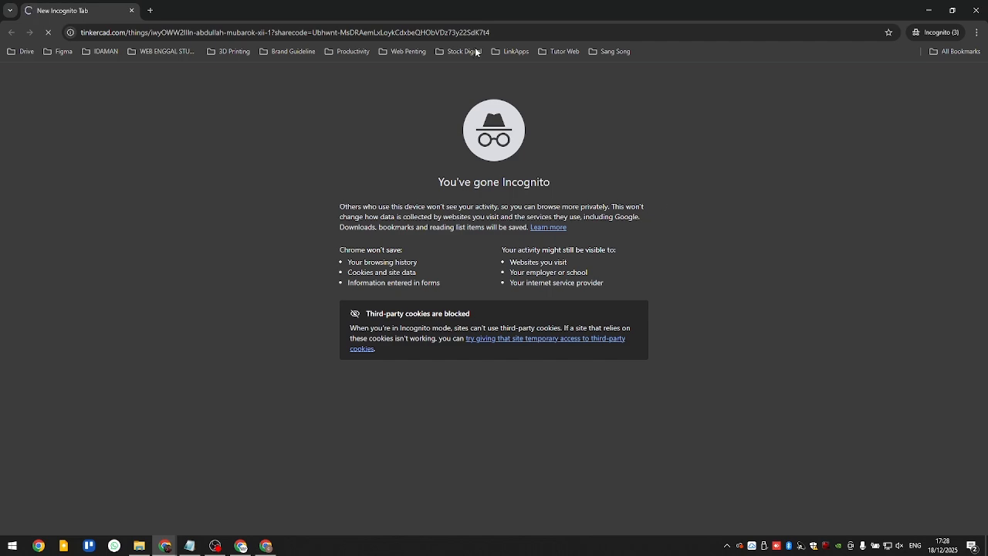
double_click(290, 9)
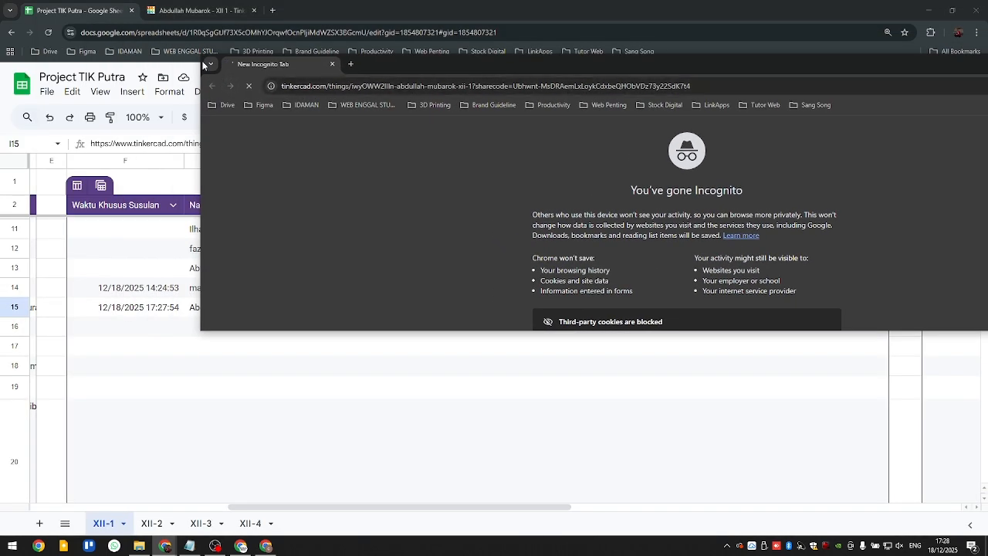
drag(382, 68, 514, 108)
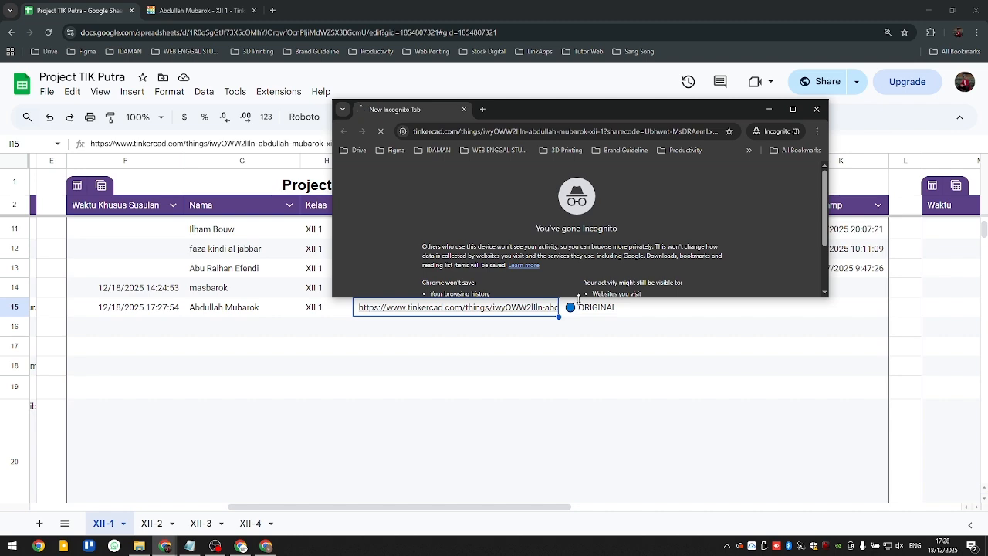
drag(578, 298, 579, 423)
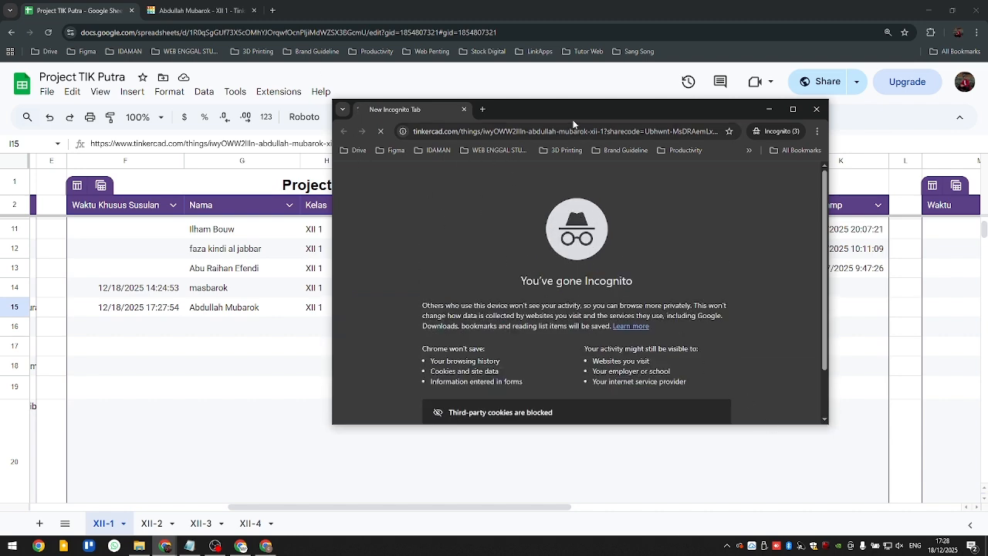
drag(571, 108, 605, 117)
click(267, 392)
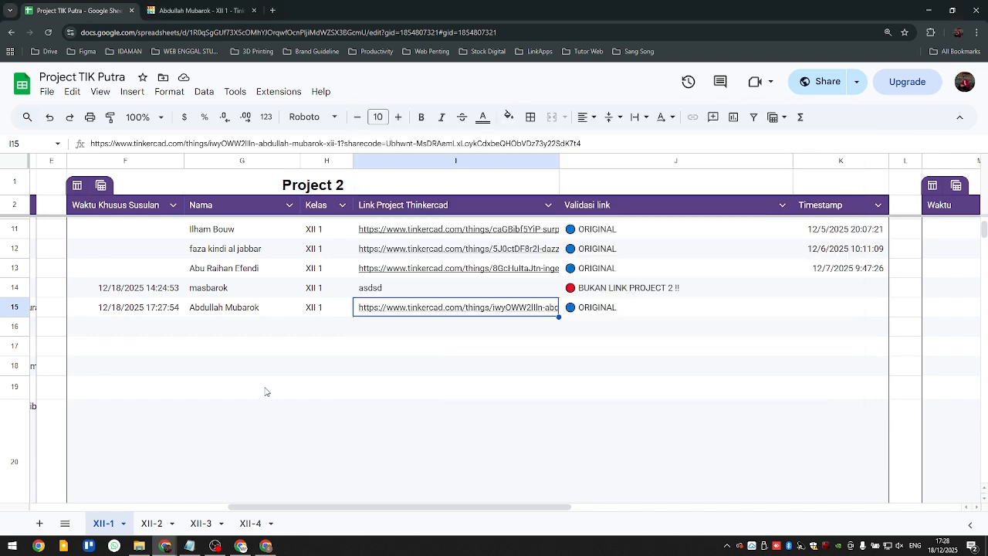
- Open the submitted Tinkercad link from row 15 and load the shared circuit's interactive simulation view
click(500, 309)
click(474, 337)
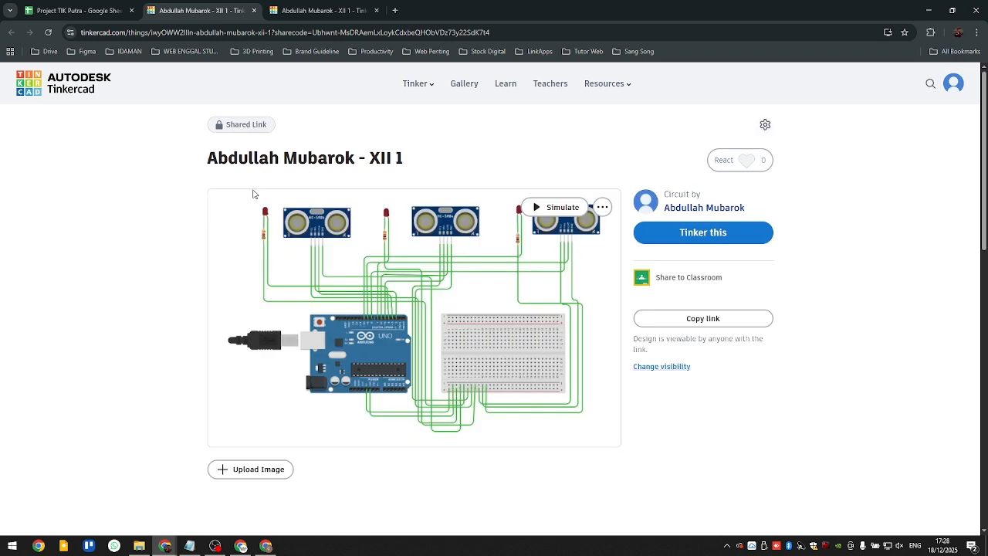
click(553, 210)
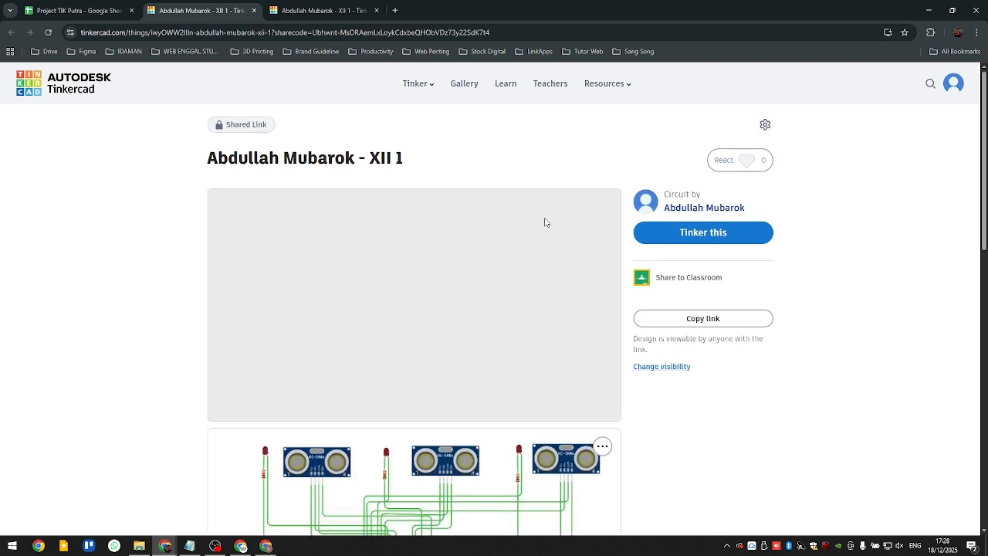
scroll(437, 386, down, 2)
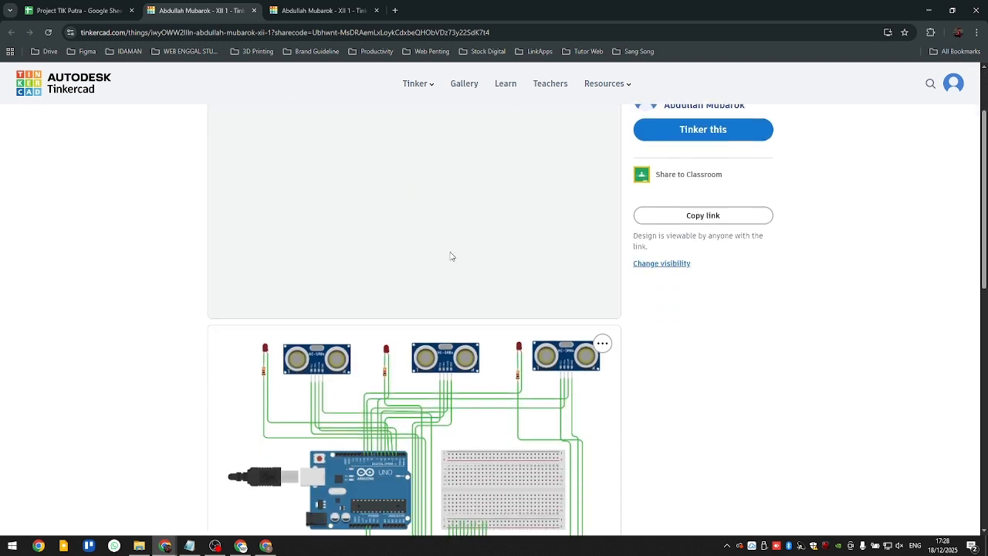
scroll(453, 278, up, 1)
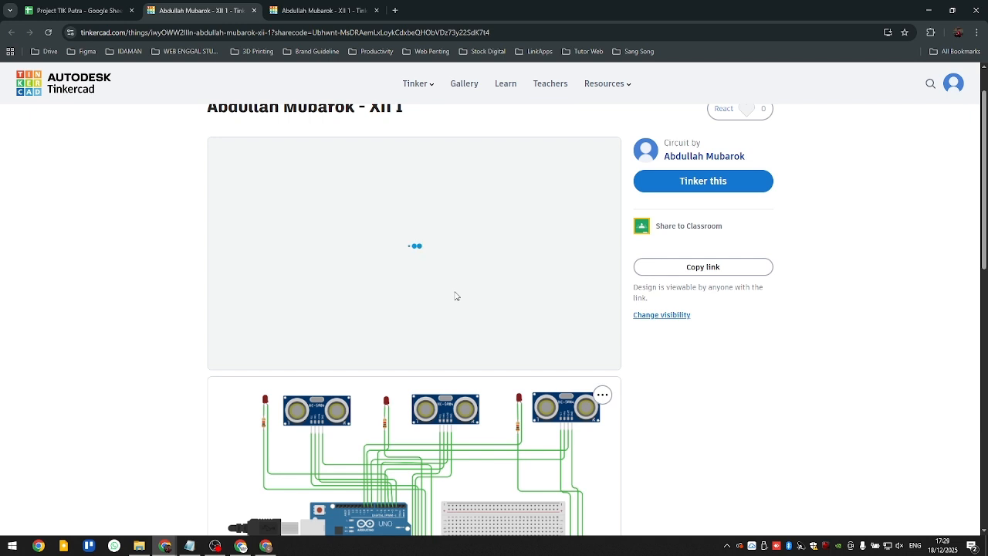
drag(500, 279, 502, 337)
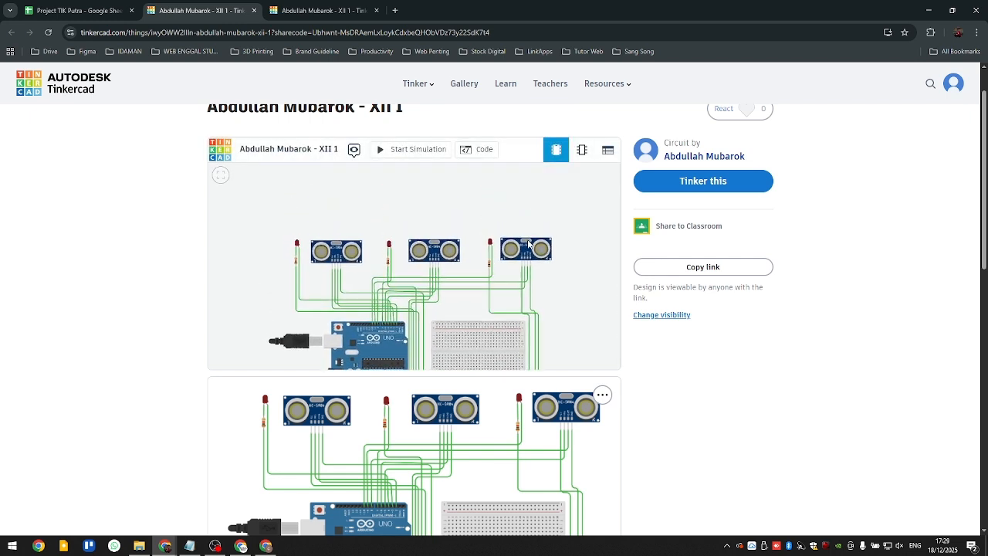
- Run the shared circuit's simulation, move the test object in front of the third ultrasonic sensor, and stop the simulation
click(412, 149)
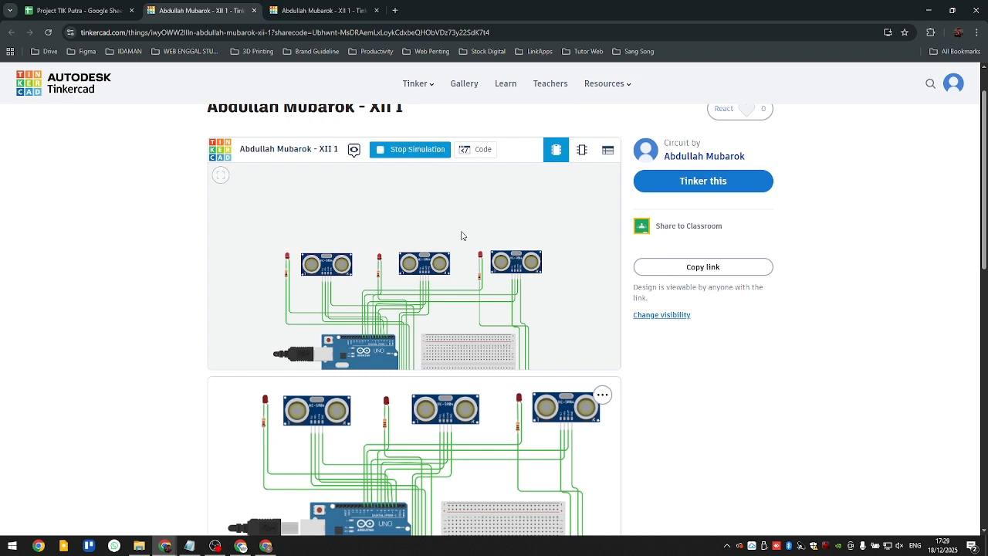
click(517, 257)
drag(515, 206, 514, 186)
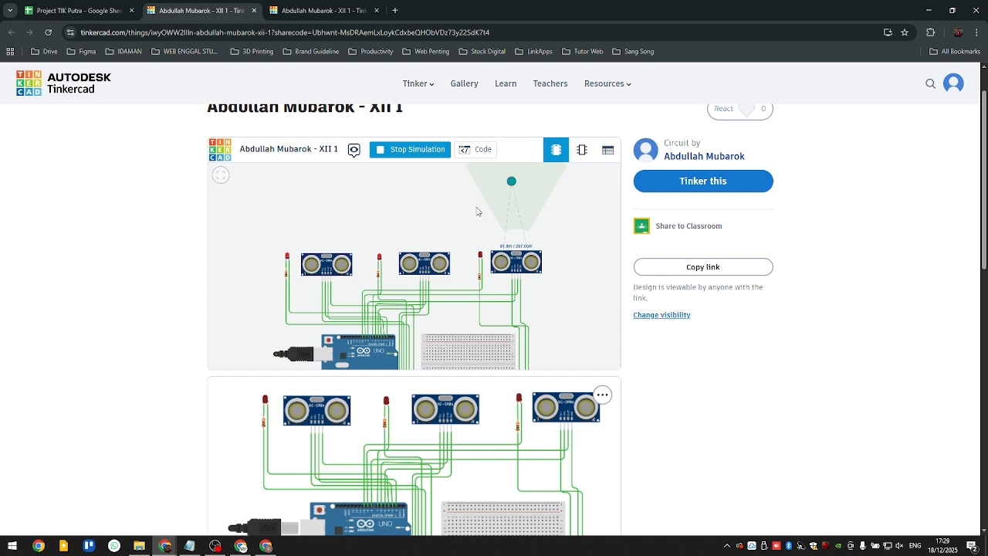
click(309, 199)
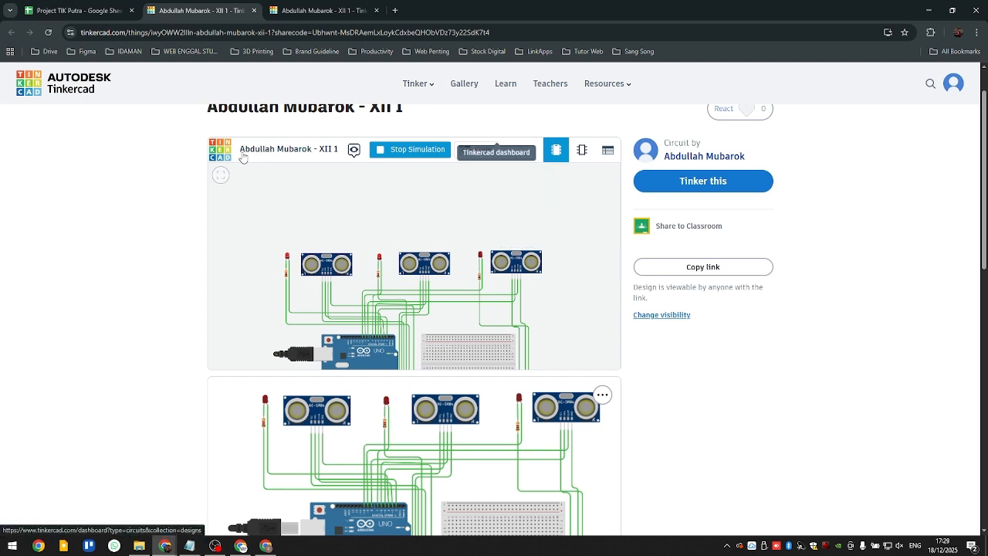
click(417, 151)
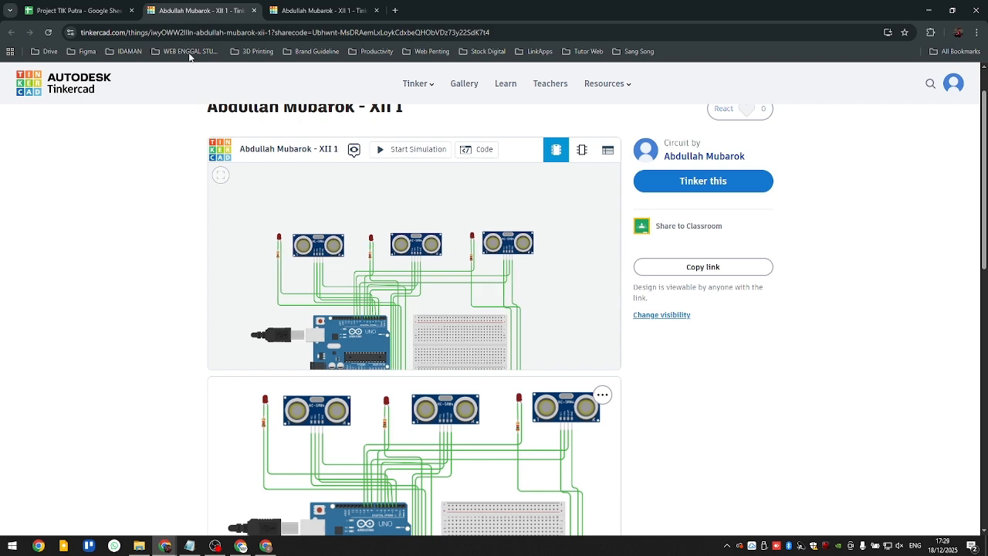
- Switch back to the report spreadsheet and return to the project list on the class project website
click(117, 9)
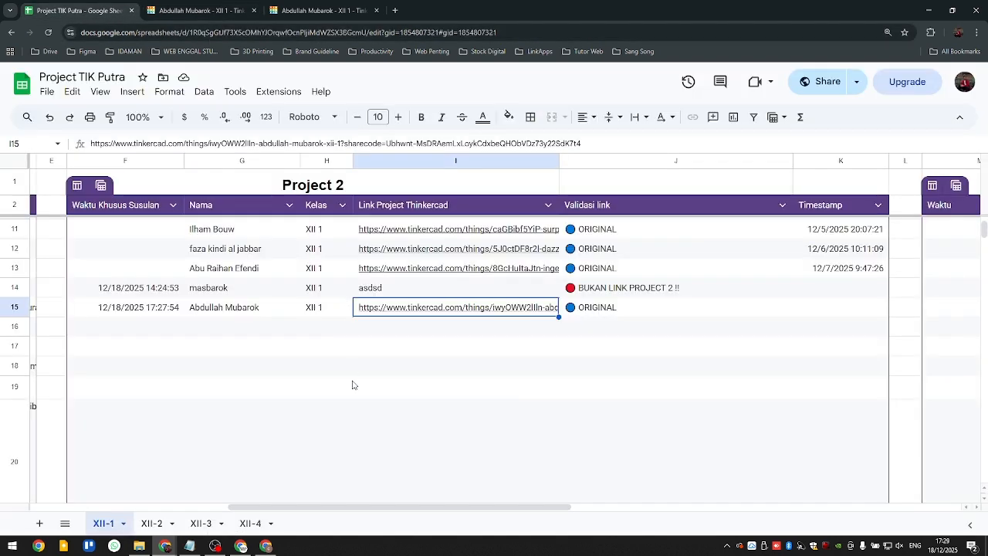
click(353, 384)
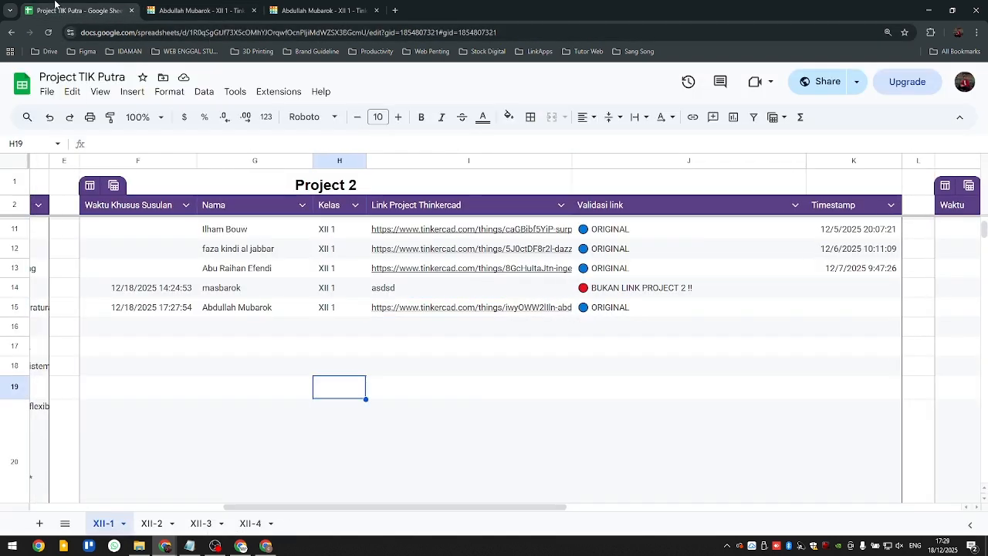
click(11, 33)
click(11, 32)
click(28, 32)
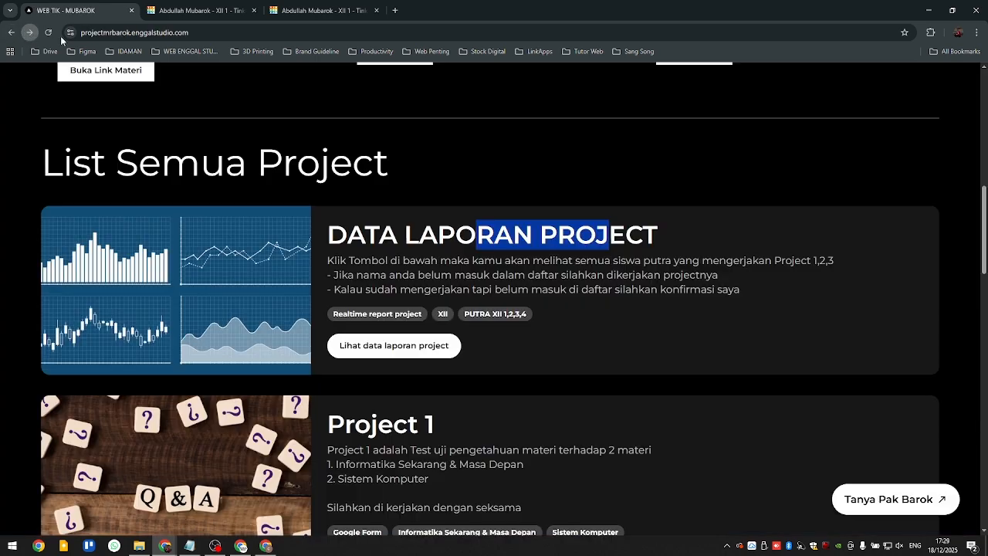
- Review the Project 1, Project 2 and Project 3 entries in the class website's project list
scroll(557, 286, down, 2)
drag(526, 303, 549, 301)
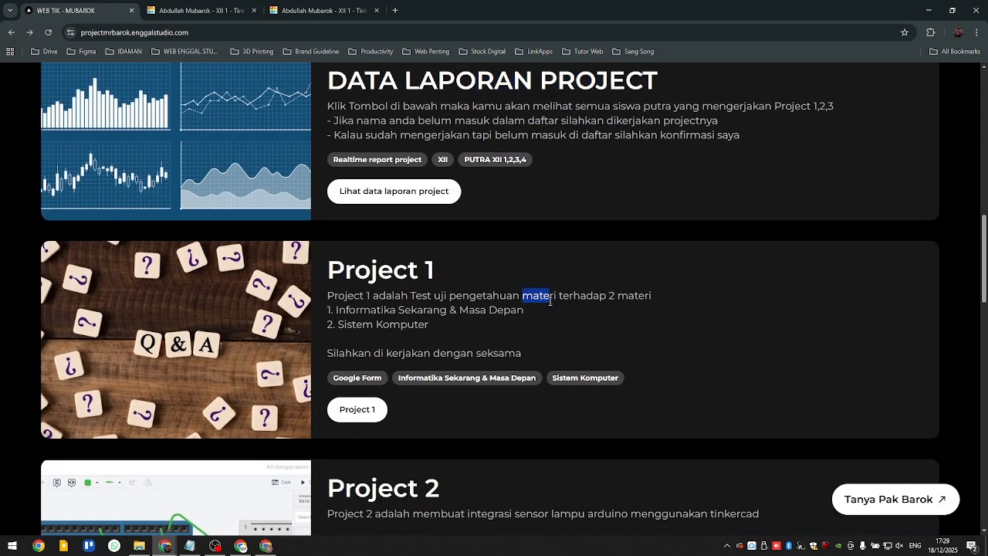
scroll(469, 309, down, 4)
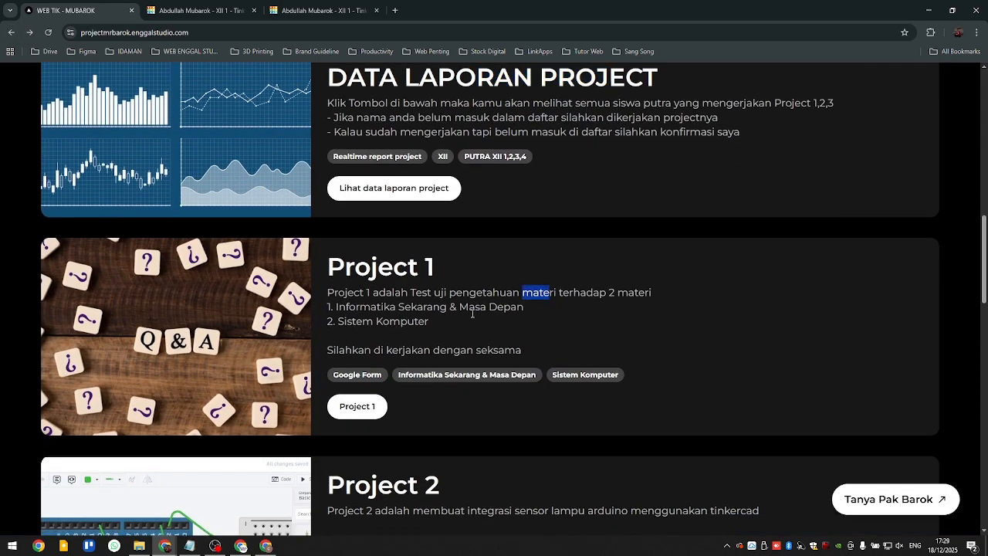
scroll(468, 314, up, 2)
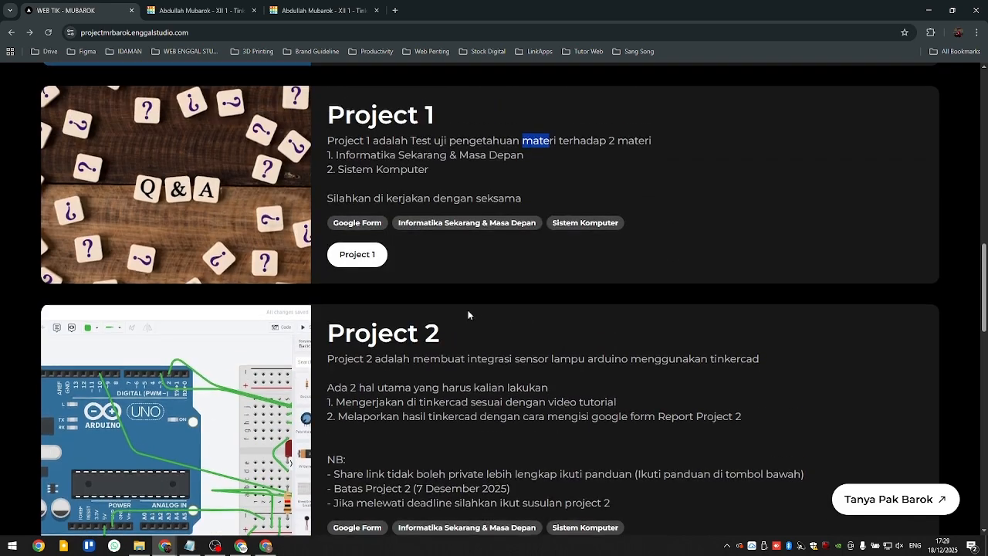
scroll(468, 314, down, 3)
drag(355, 421, 394, 420)
scroll(404, 423, down, 1)
scroll(404, 423, down, 1)
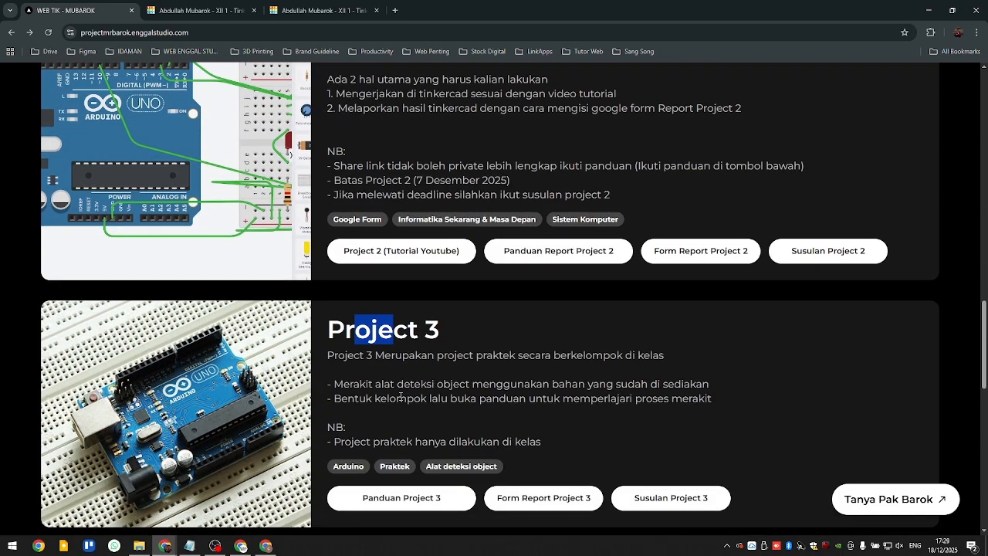
click(395, 378)
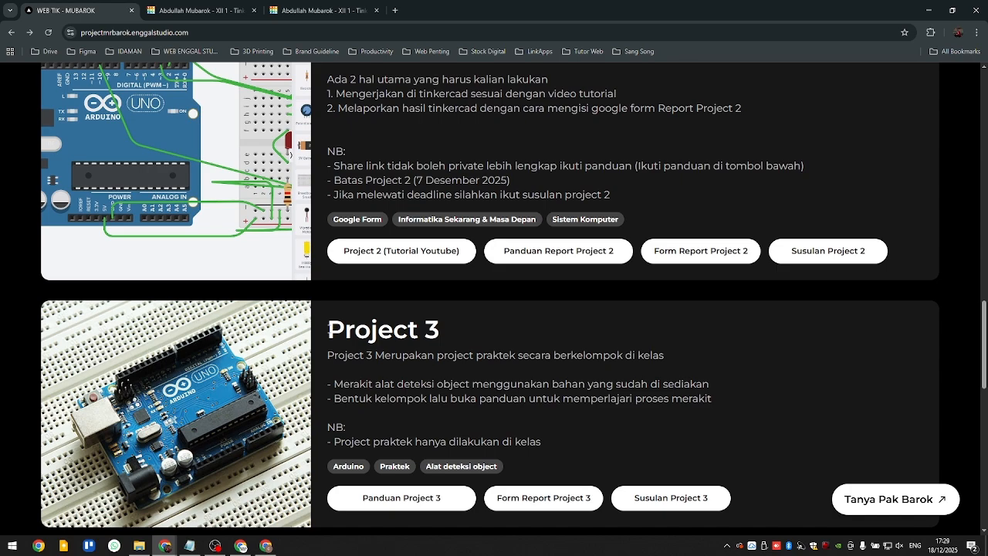
drag(328, 330, 418, 332)
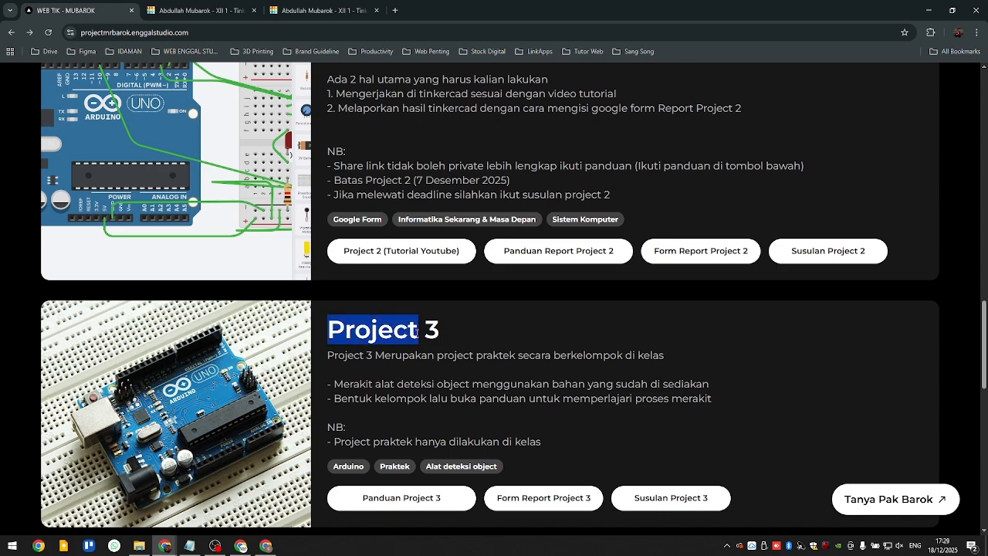